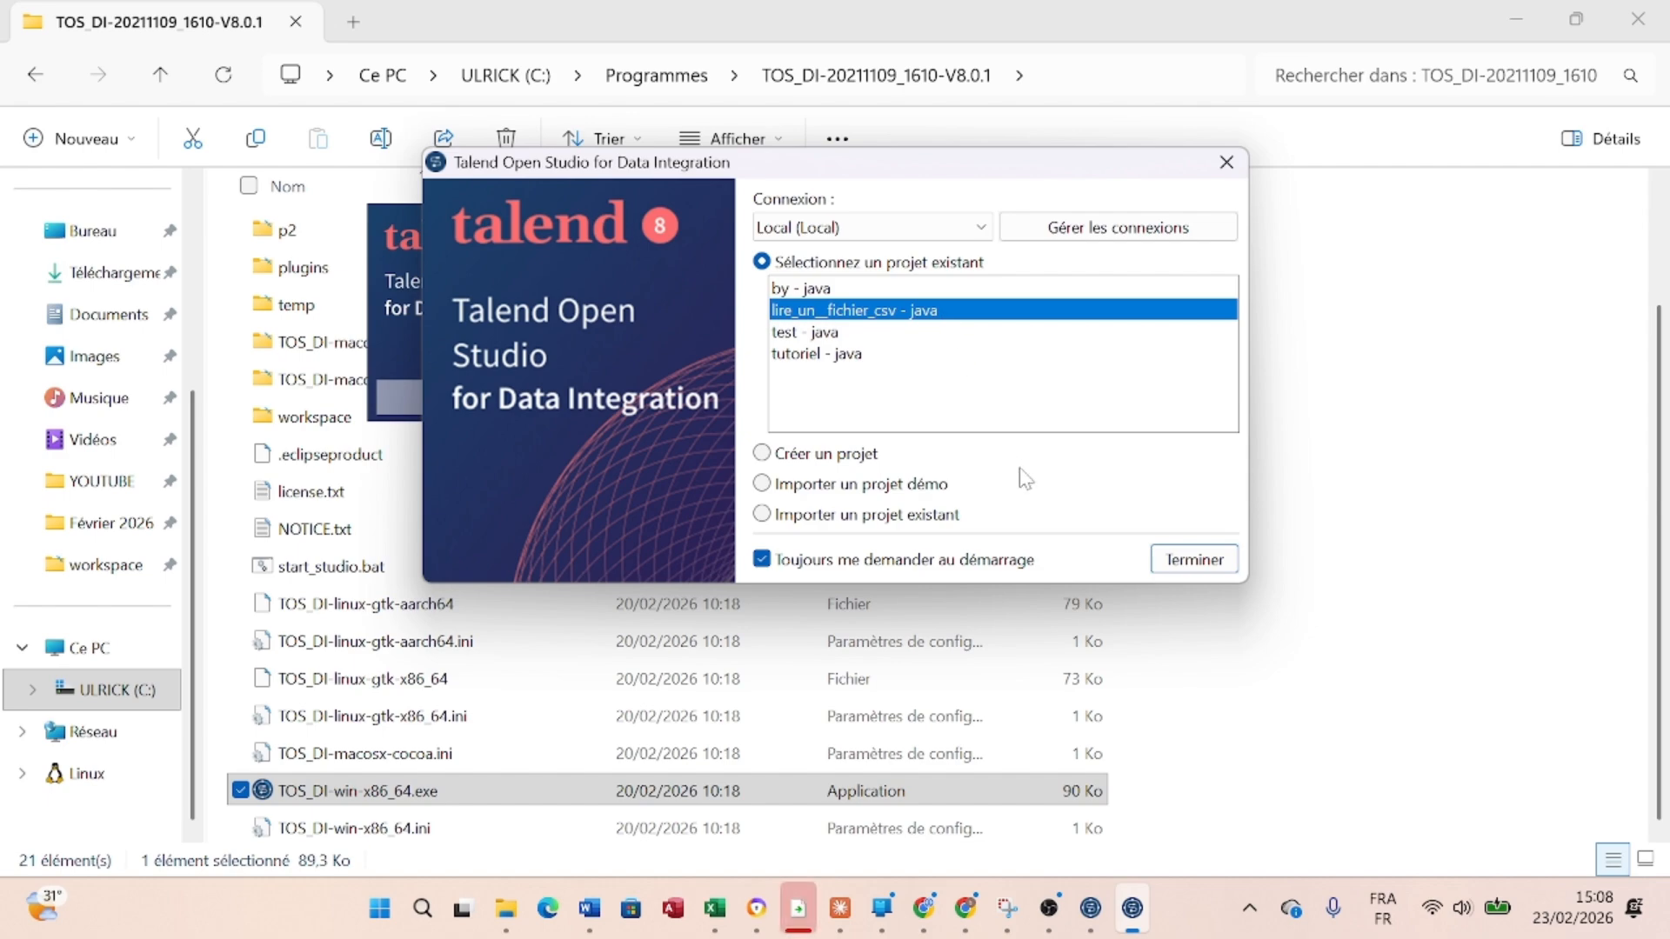
Open the existing local project lire_un__fichier_csv
click(1188, 561)
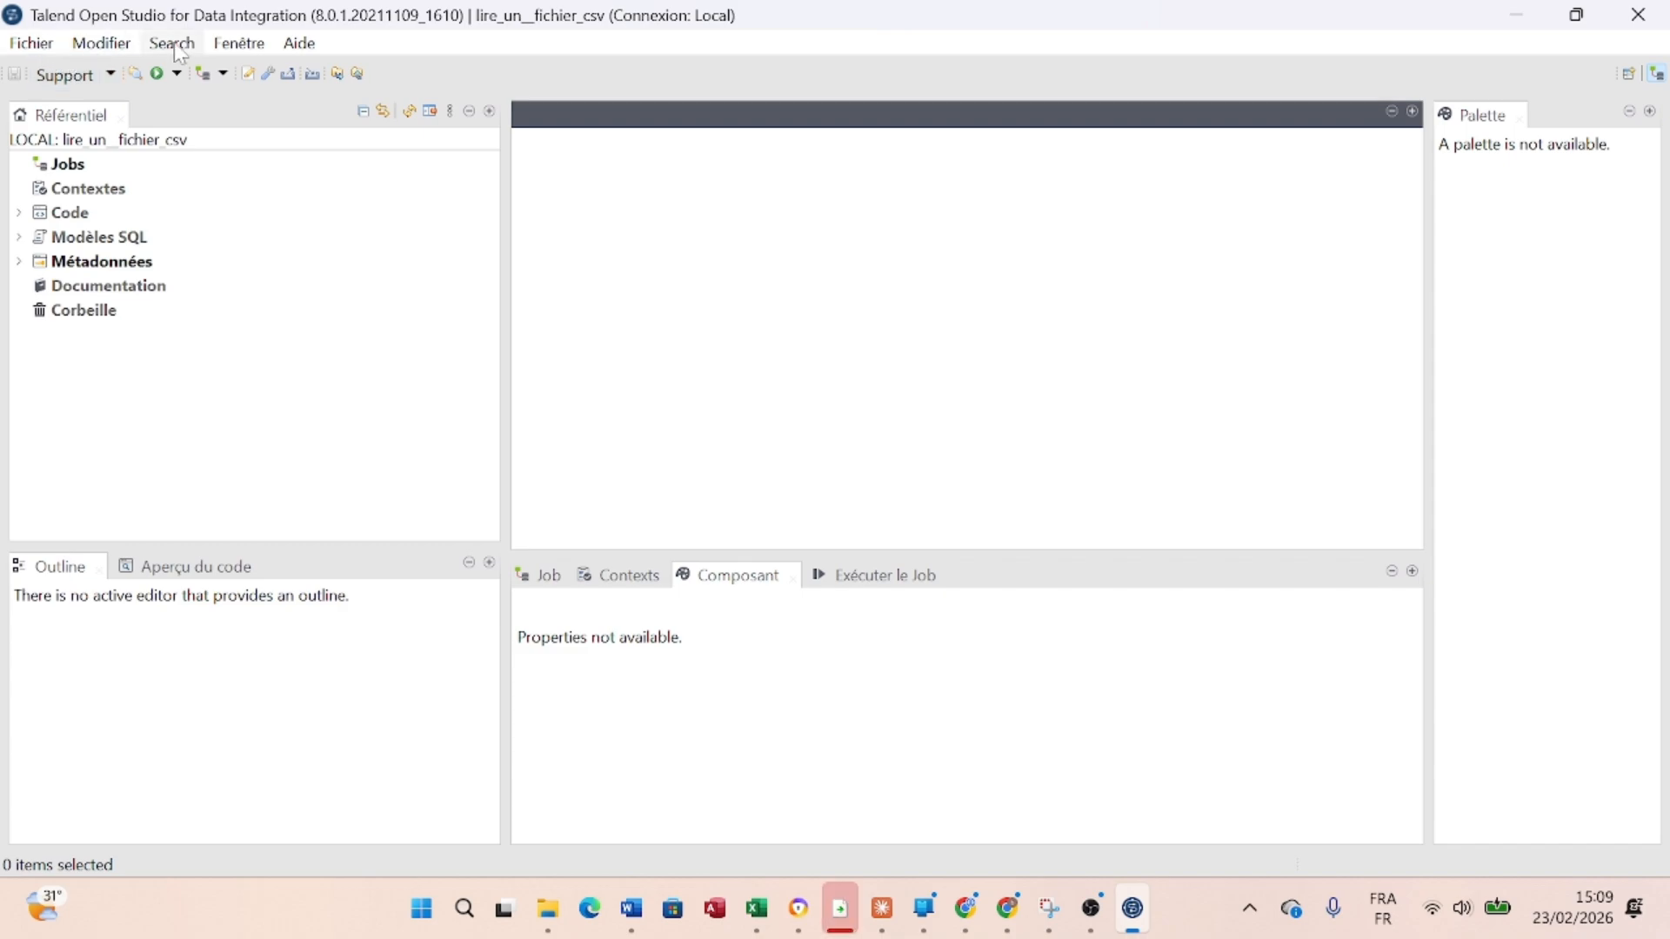
click(43, 52)
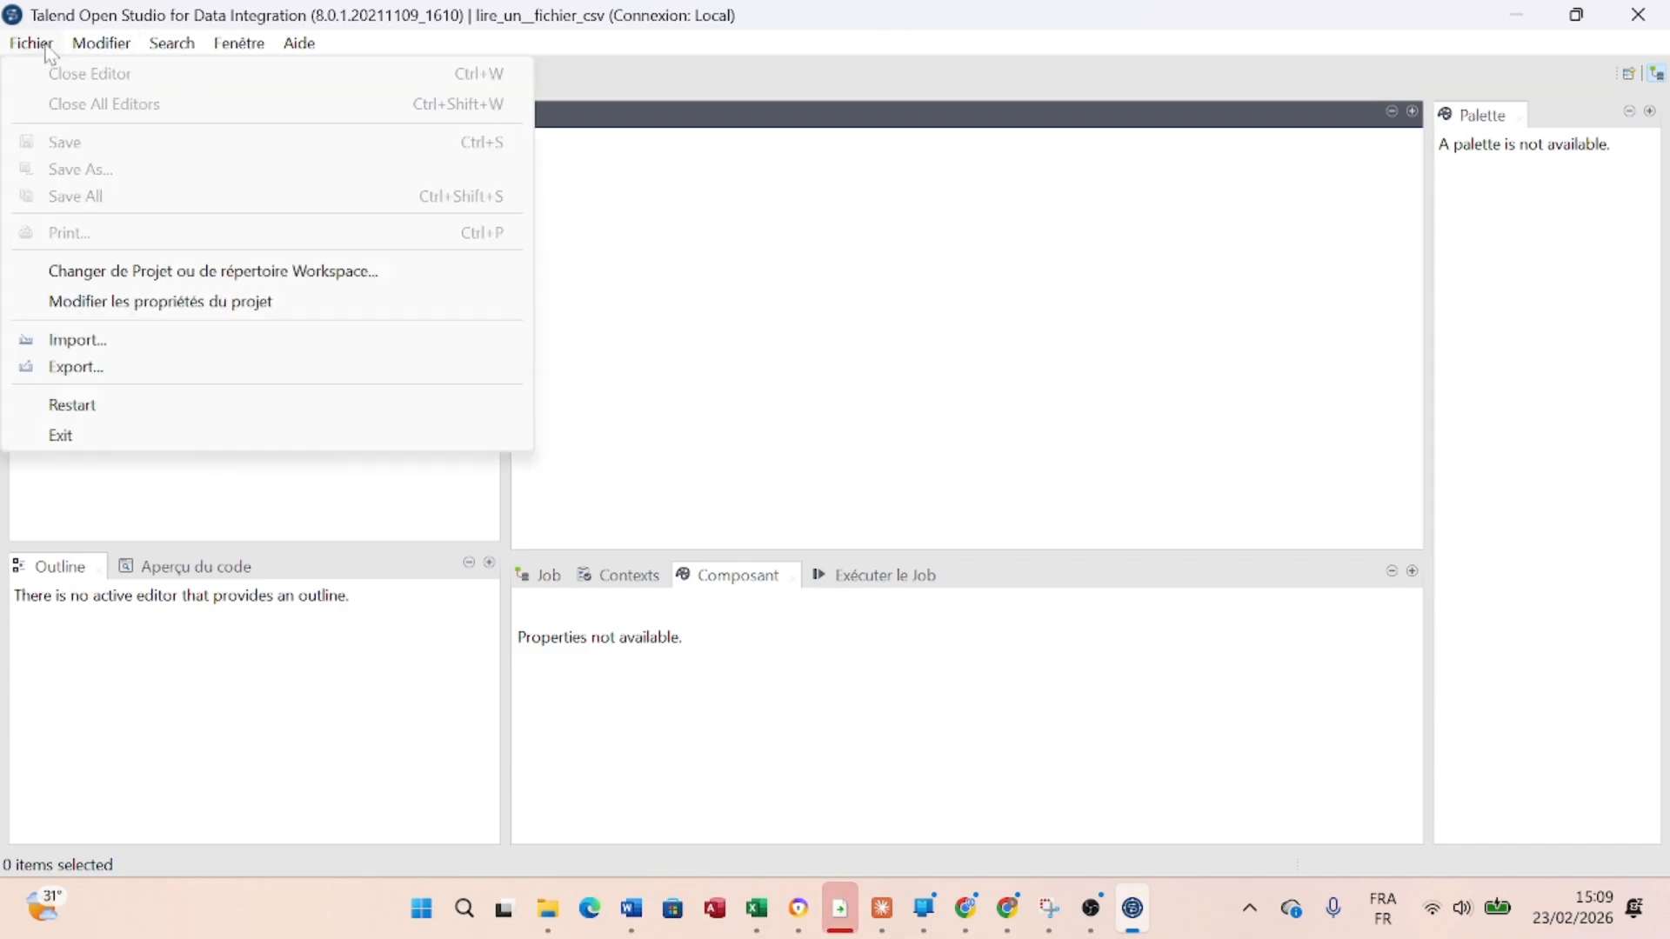
mouse_move(100, 55)
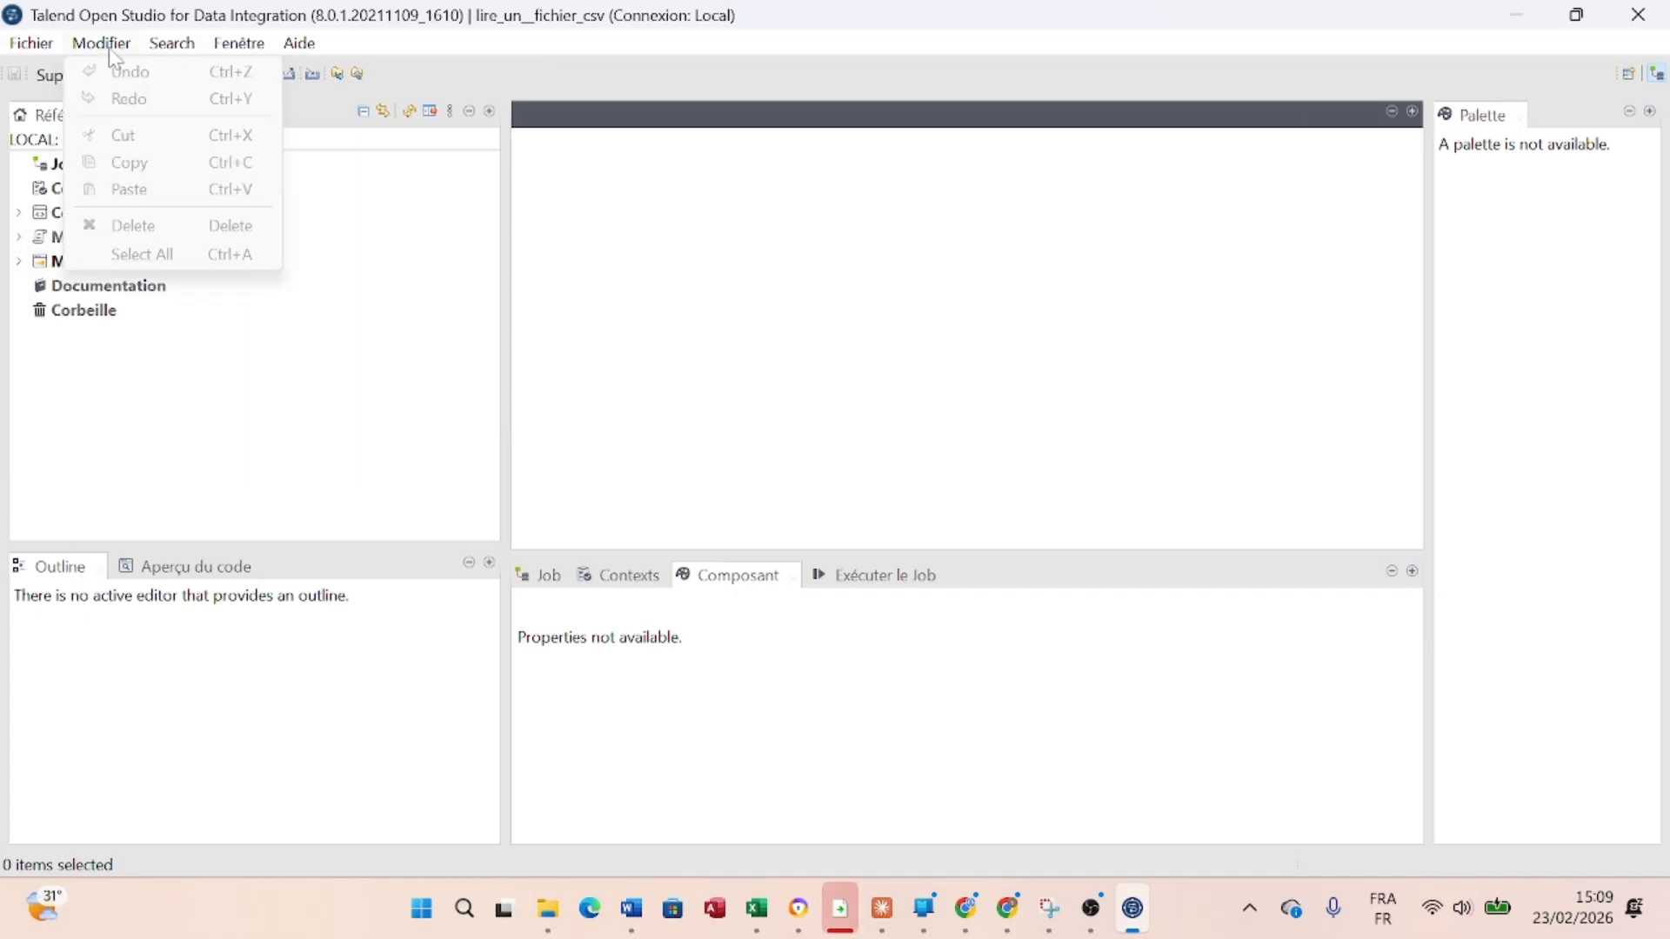
mouse_move(173, 61)
mouse_move(224, 61)
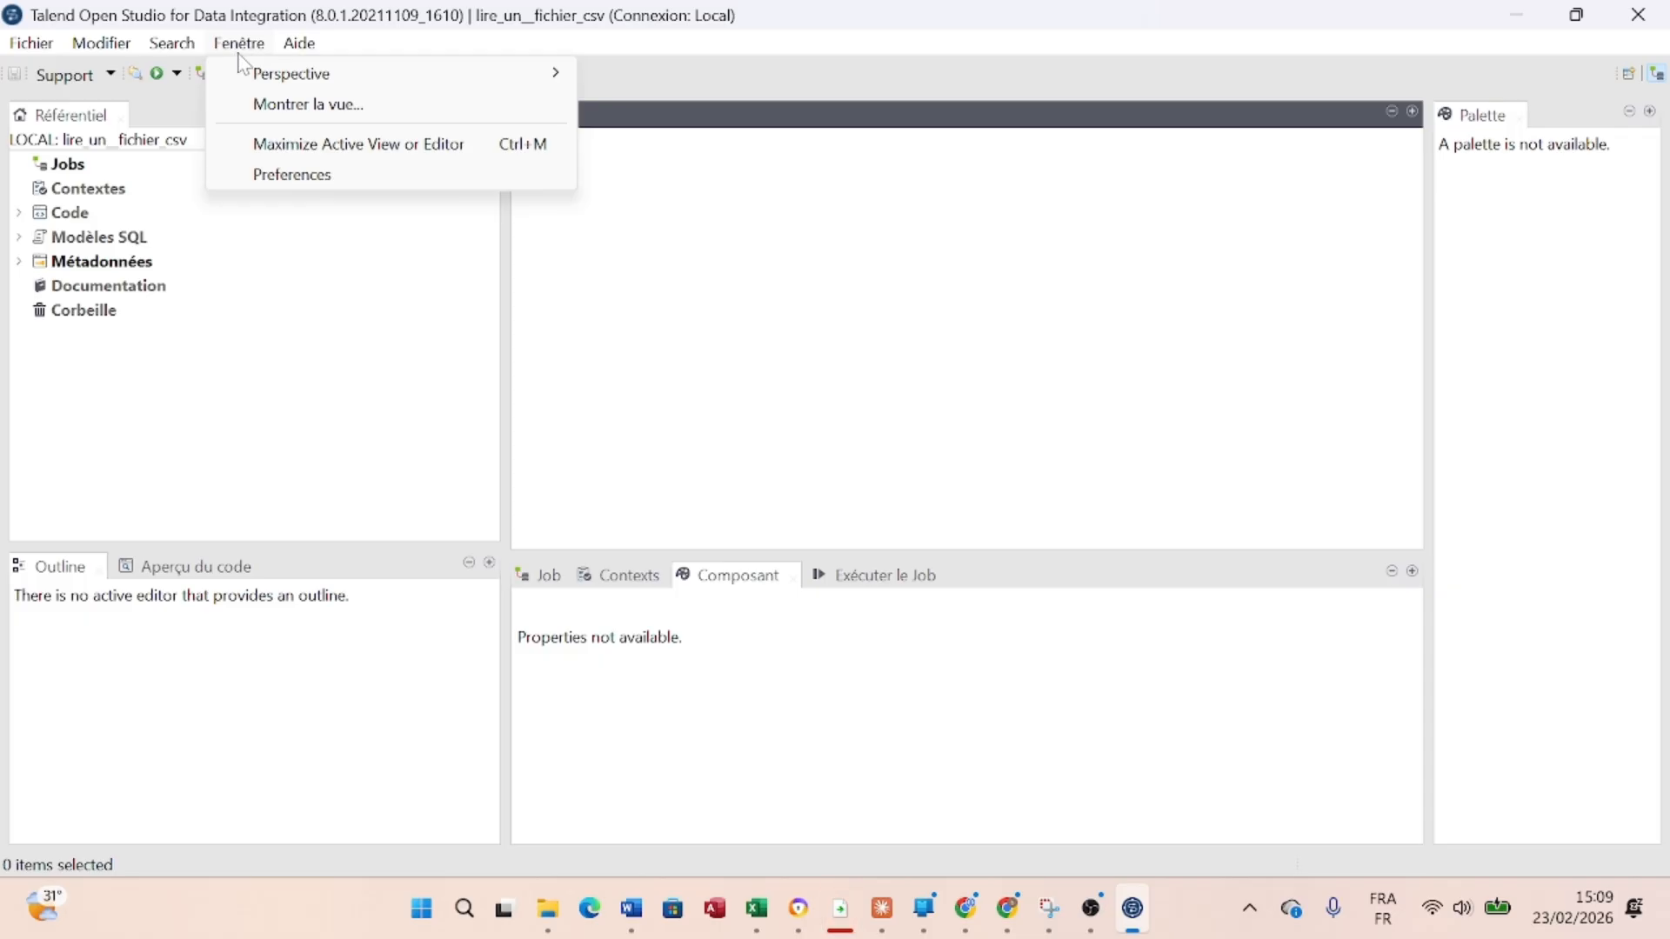
mouse_move(294, 50)
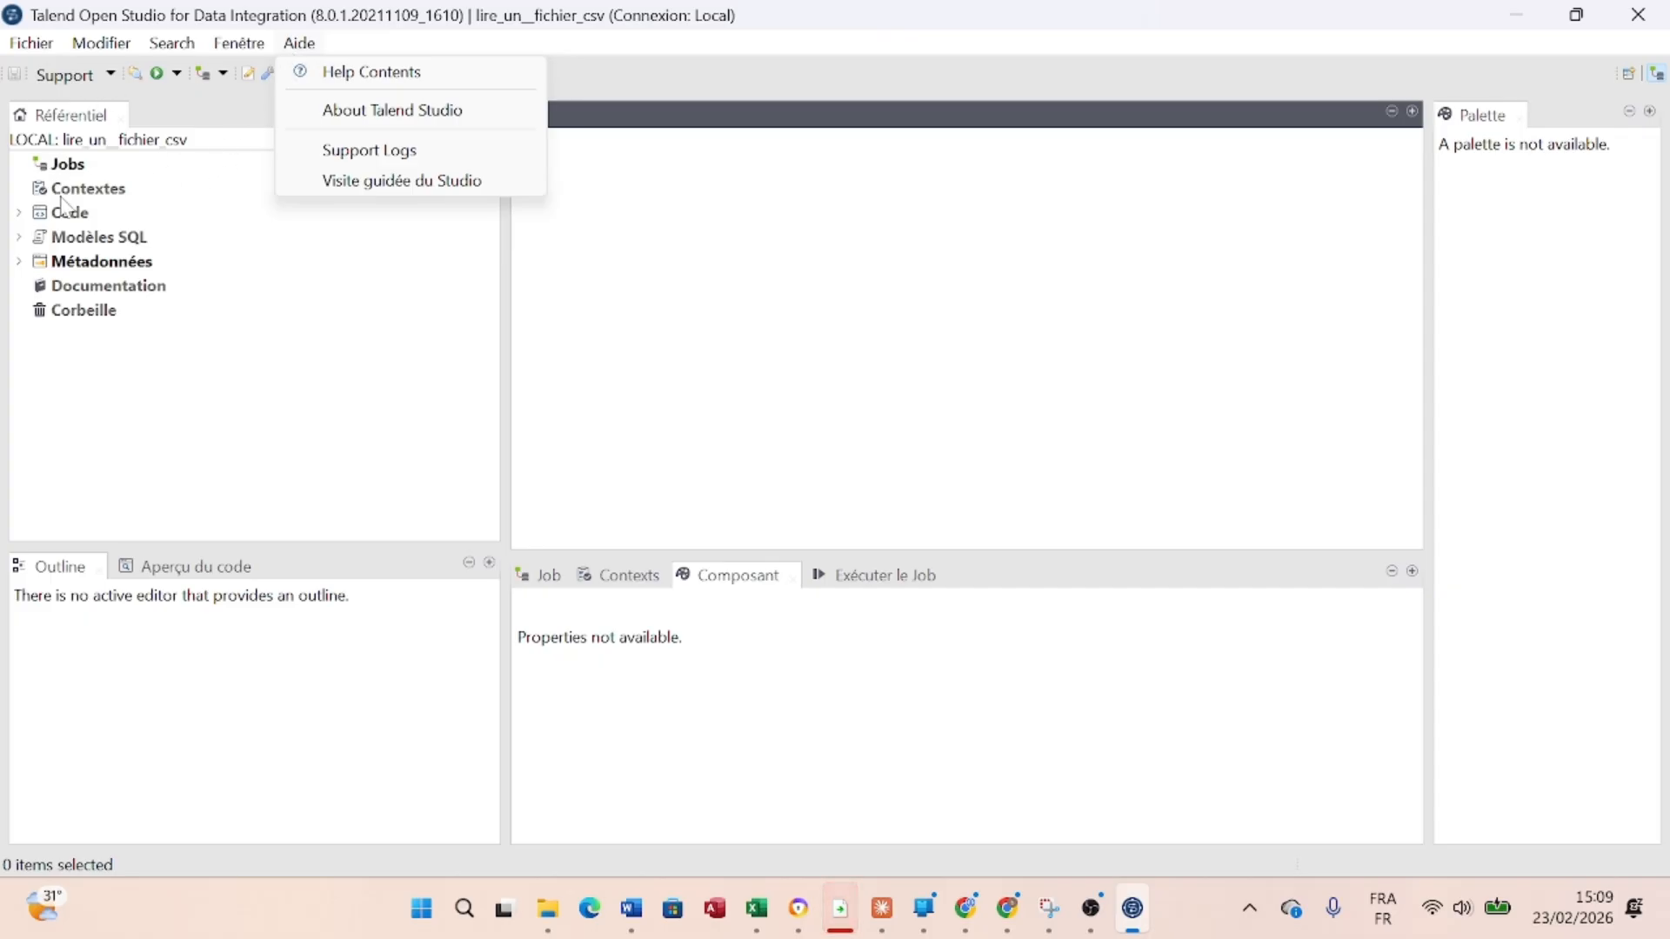
click(204, 233)
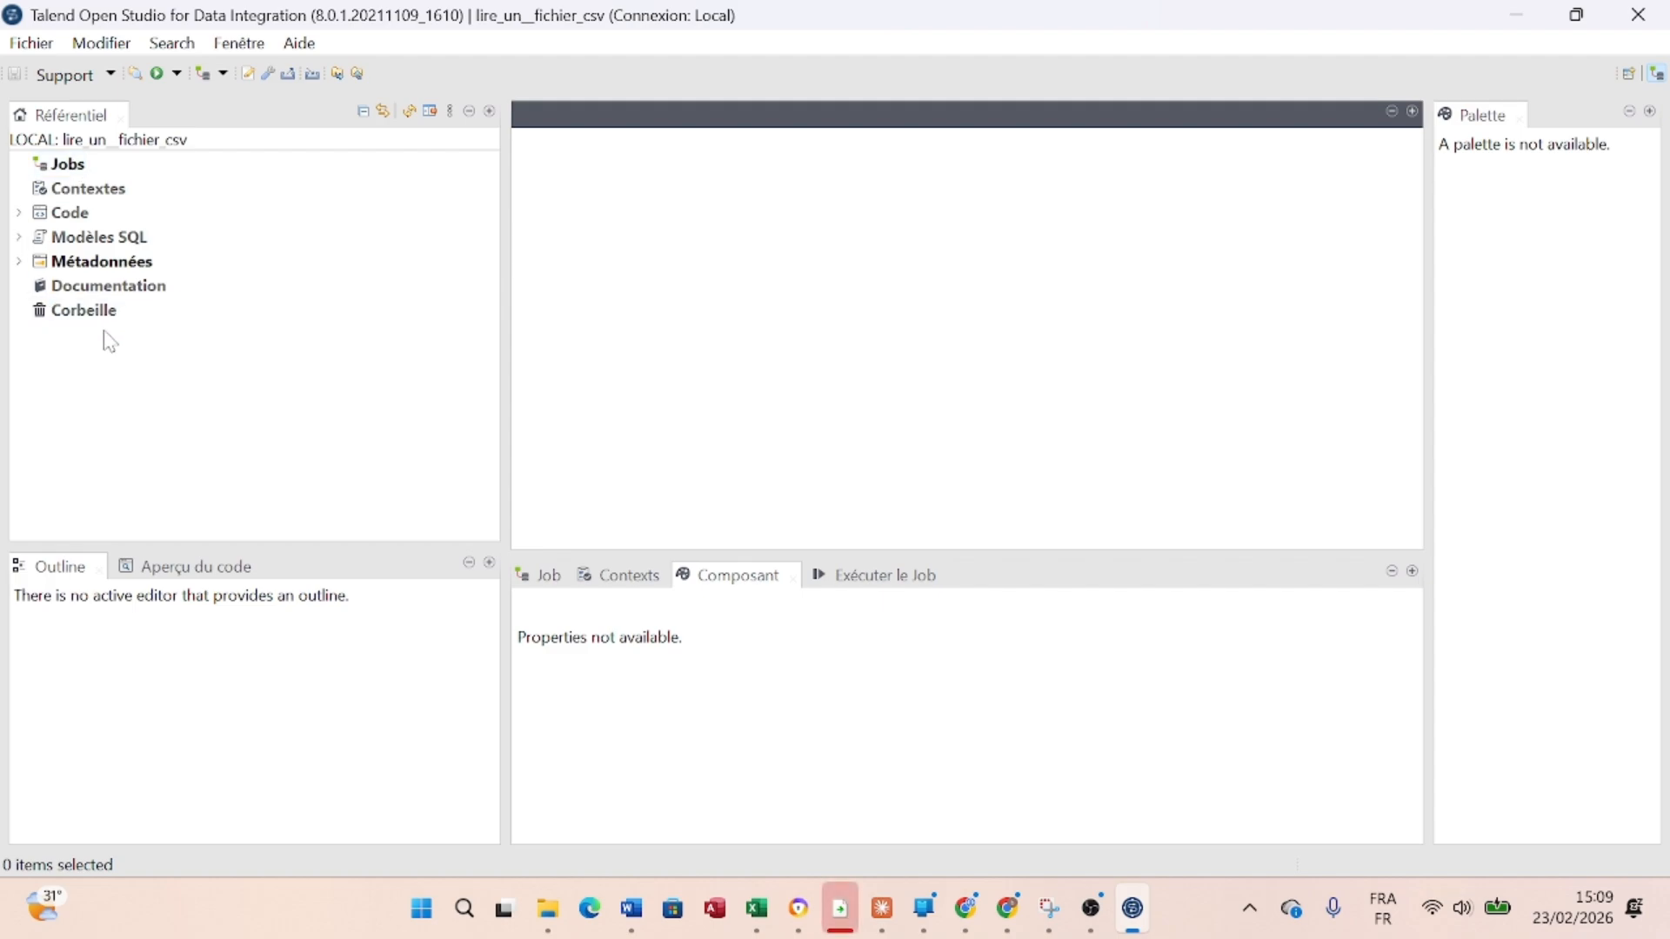
click(75, 167)
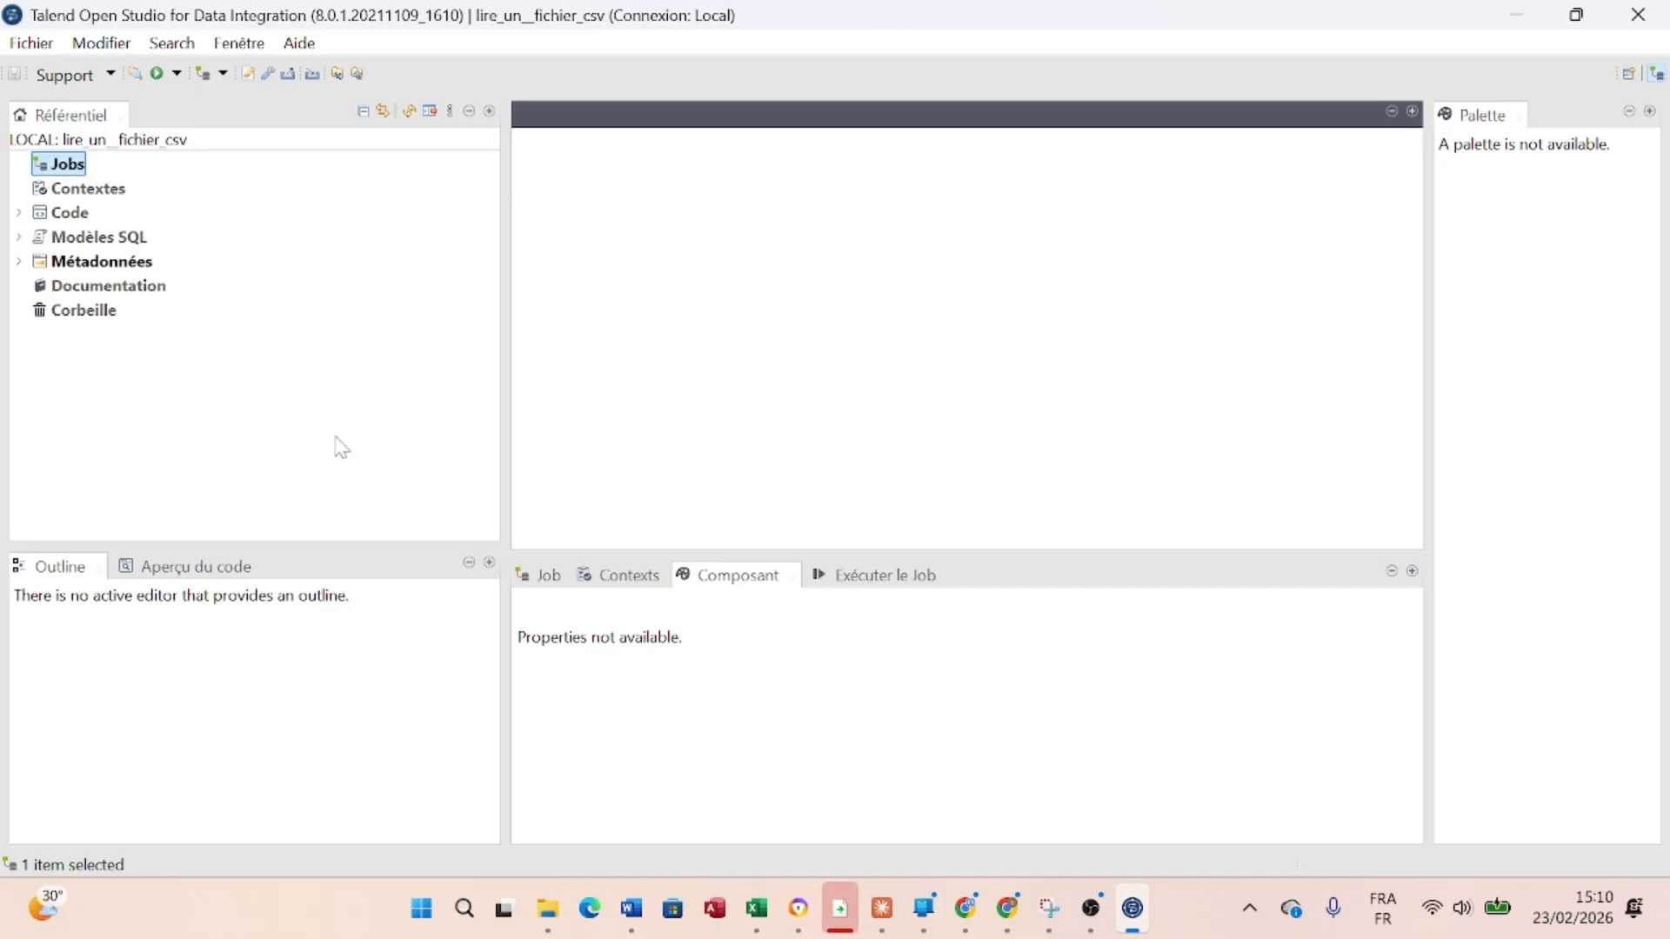
Switch to Excel to examine the header row and data layout of video1_employes.csv, then return to Talend Open Studio
click(772, 926)
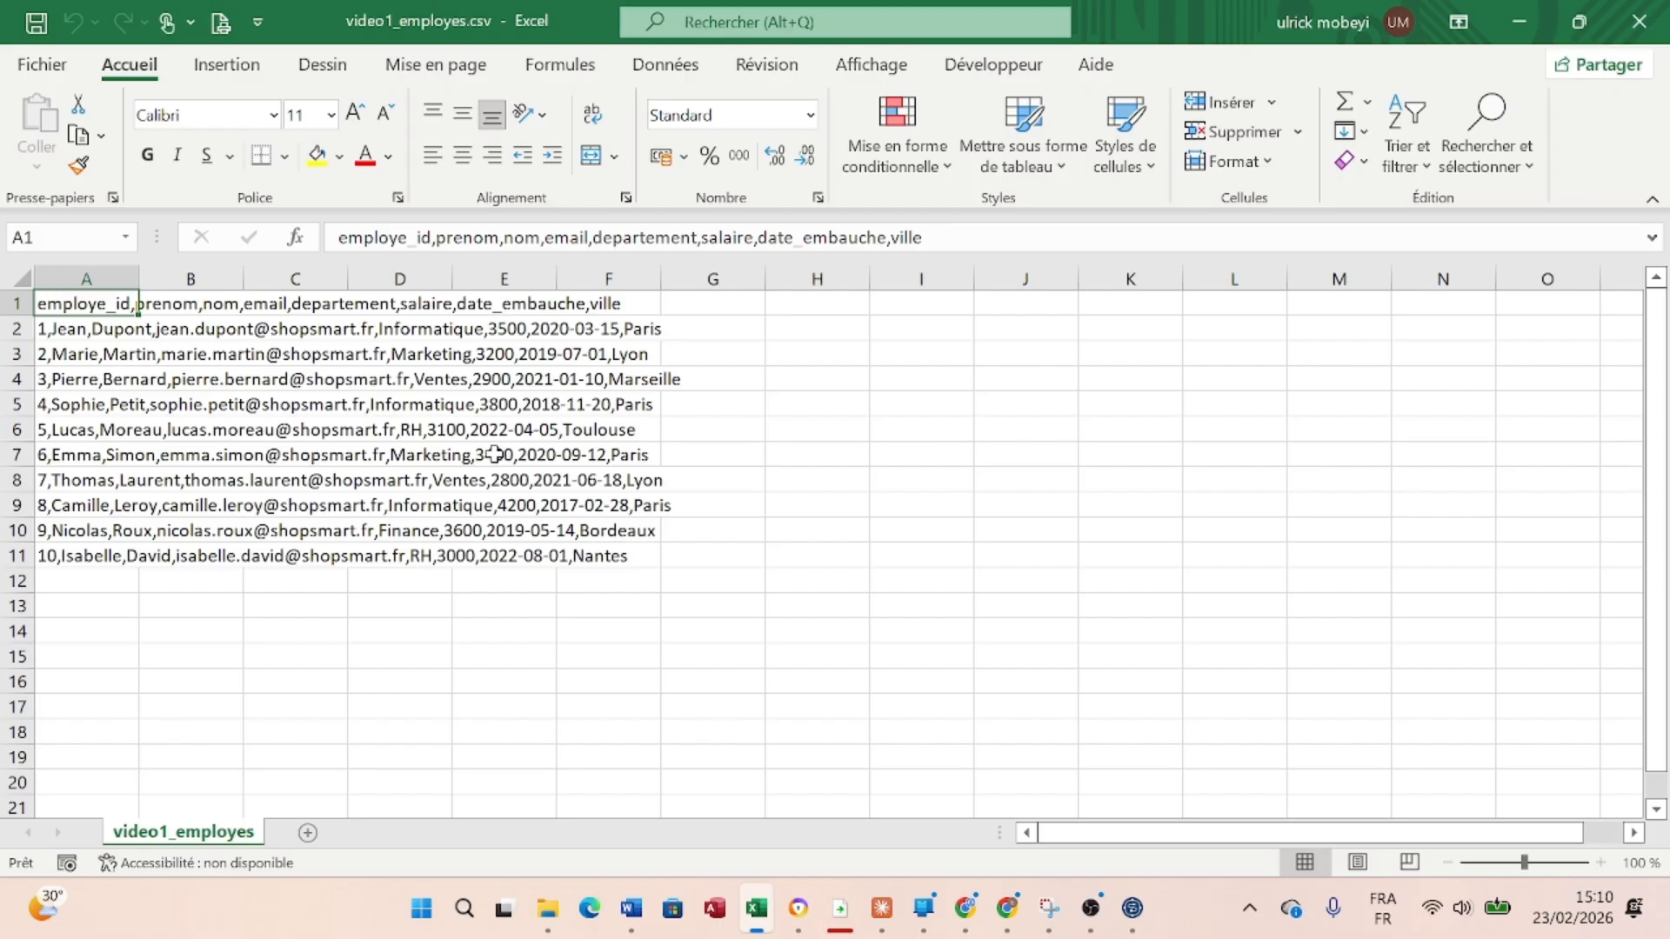
click(113, 276)
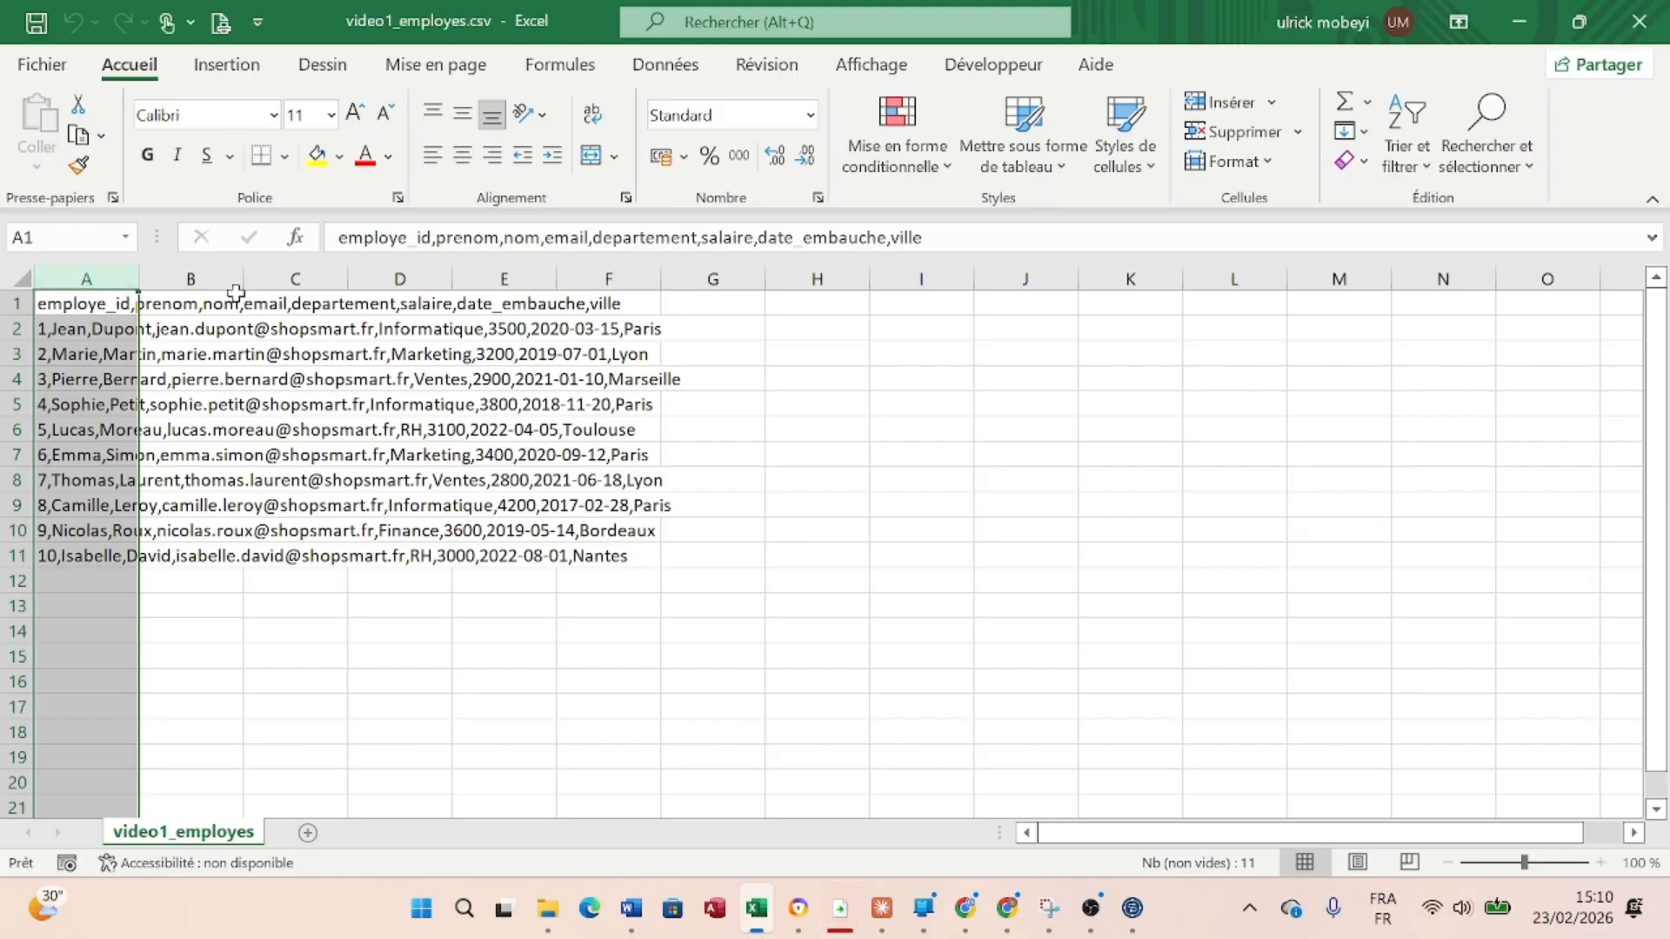
click(10, 305)
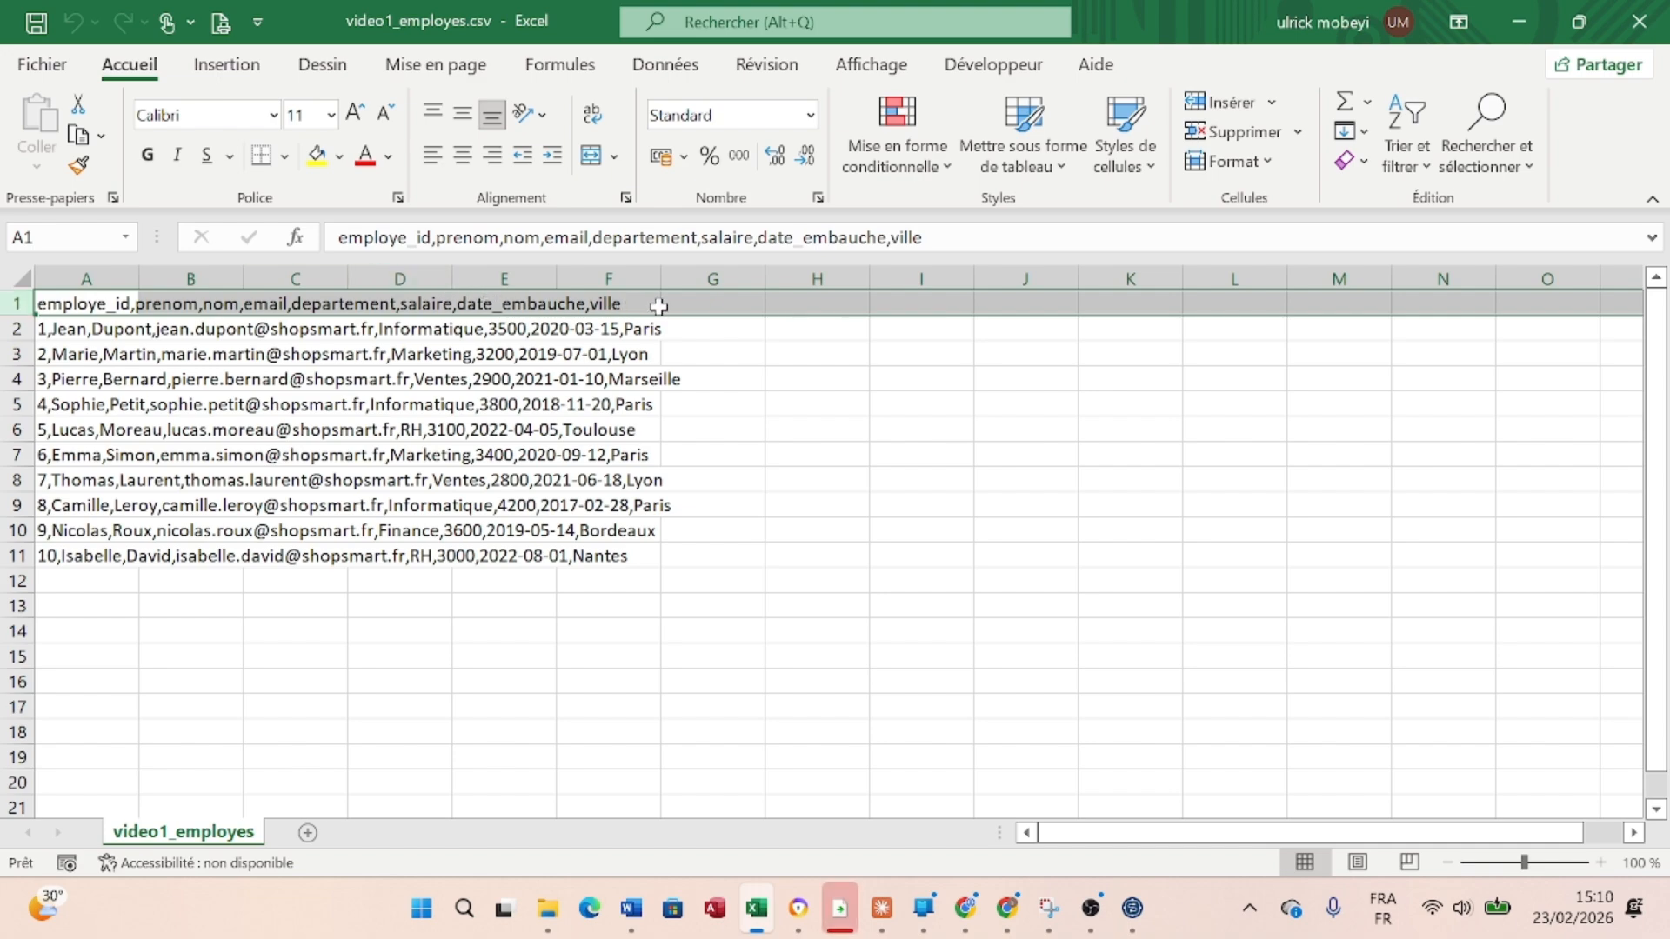
click(756, 909)
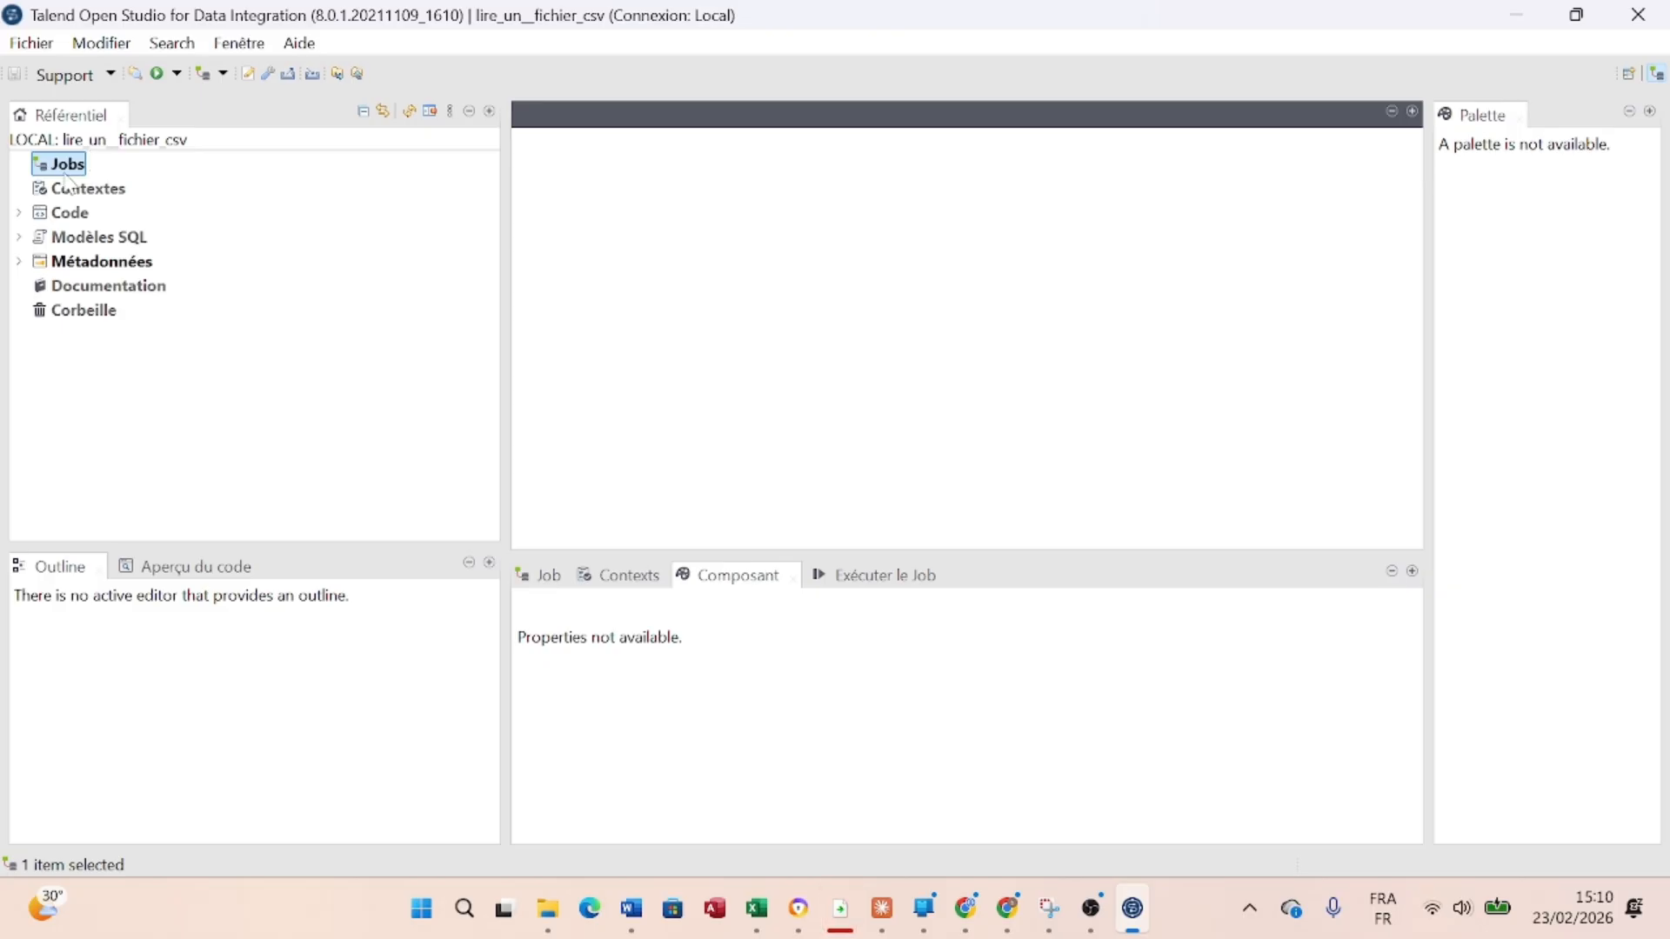
Start a new job in the repository and name it lire_csv
right_click(66, 171)
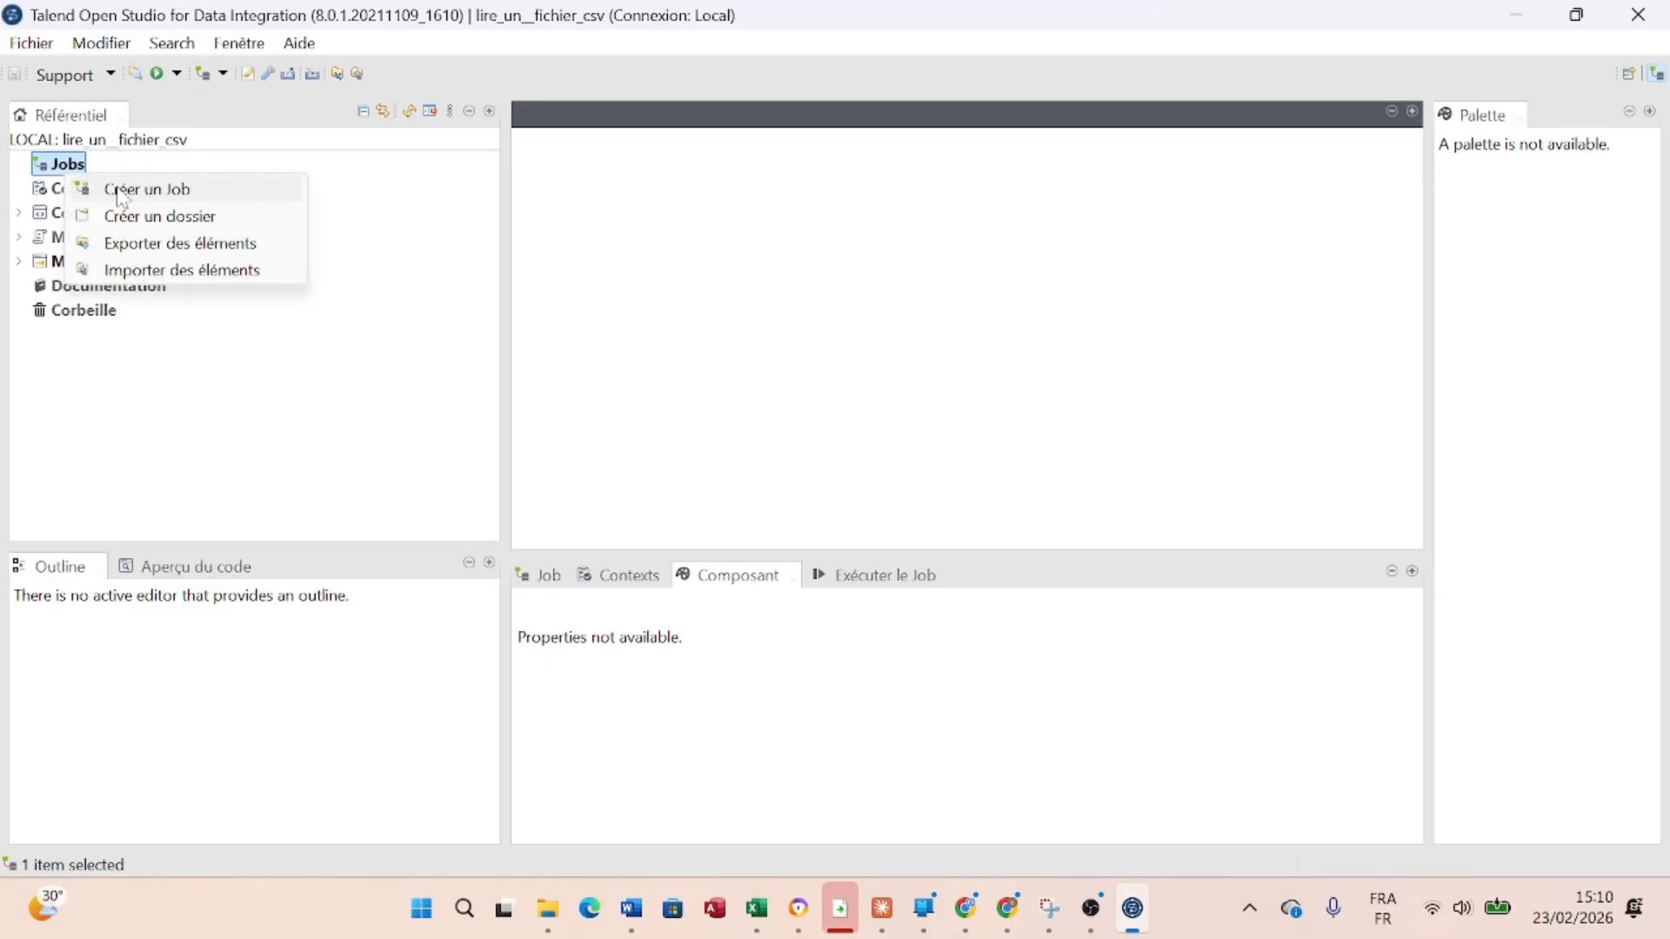
click(154, 193)
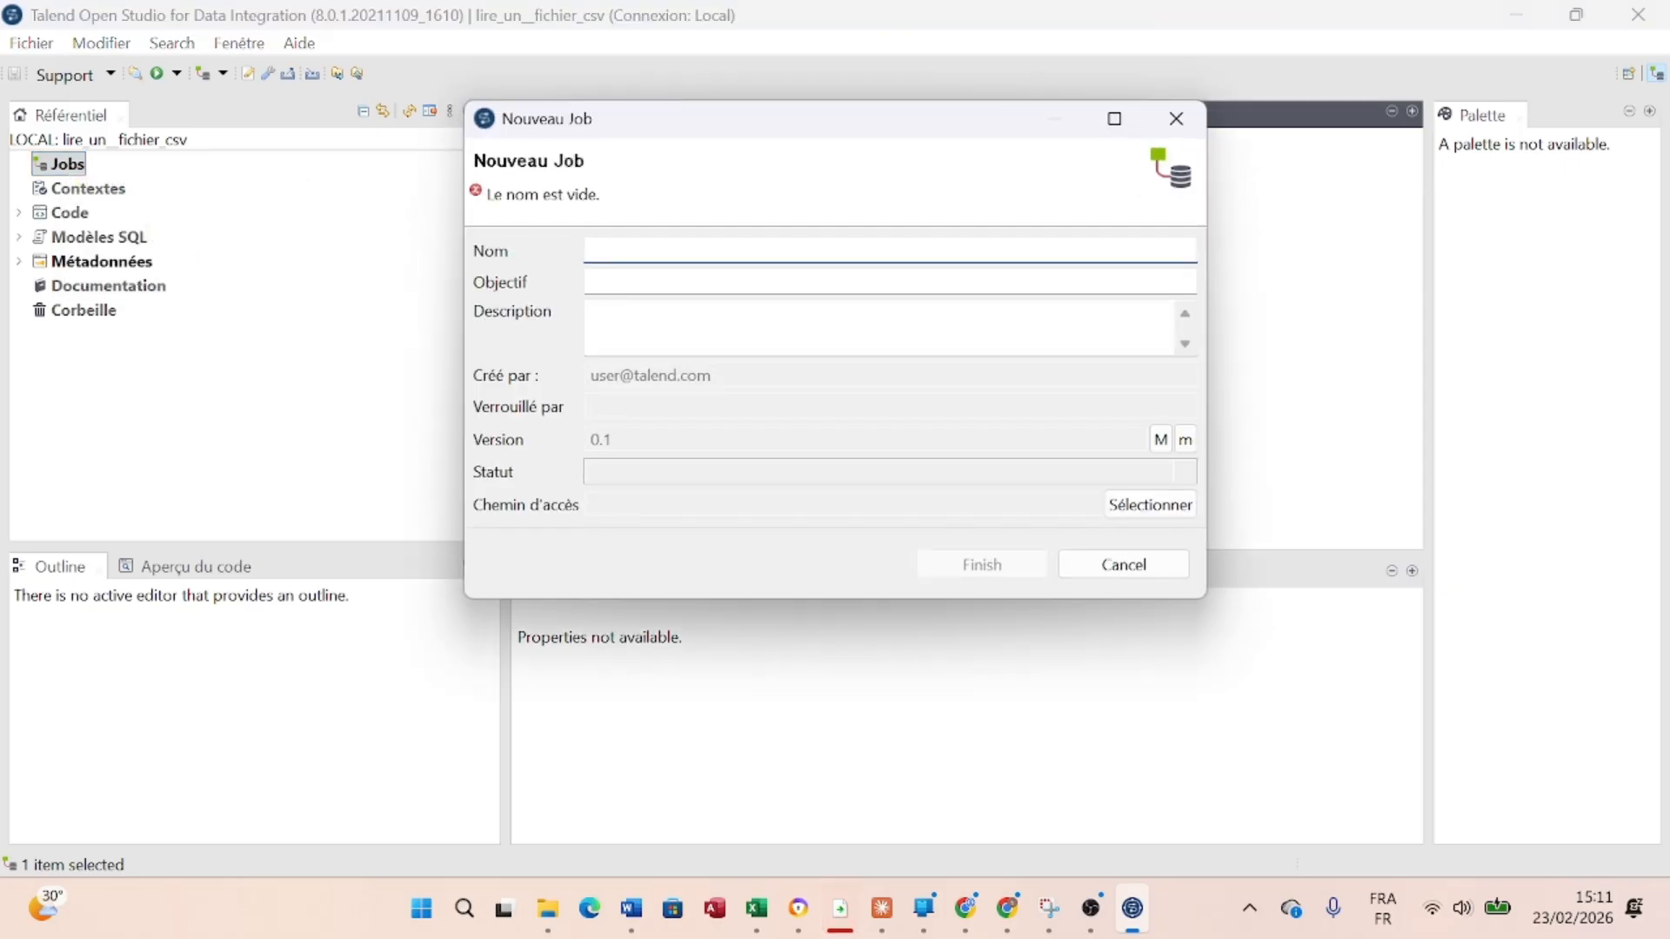
text(lire)
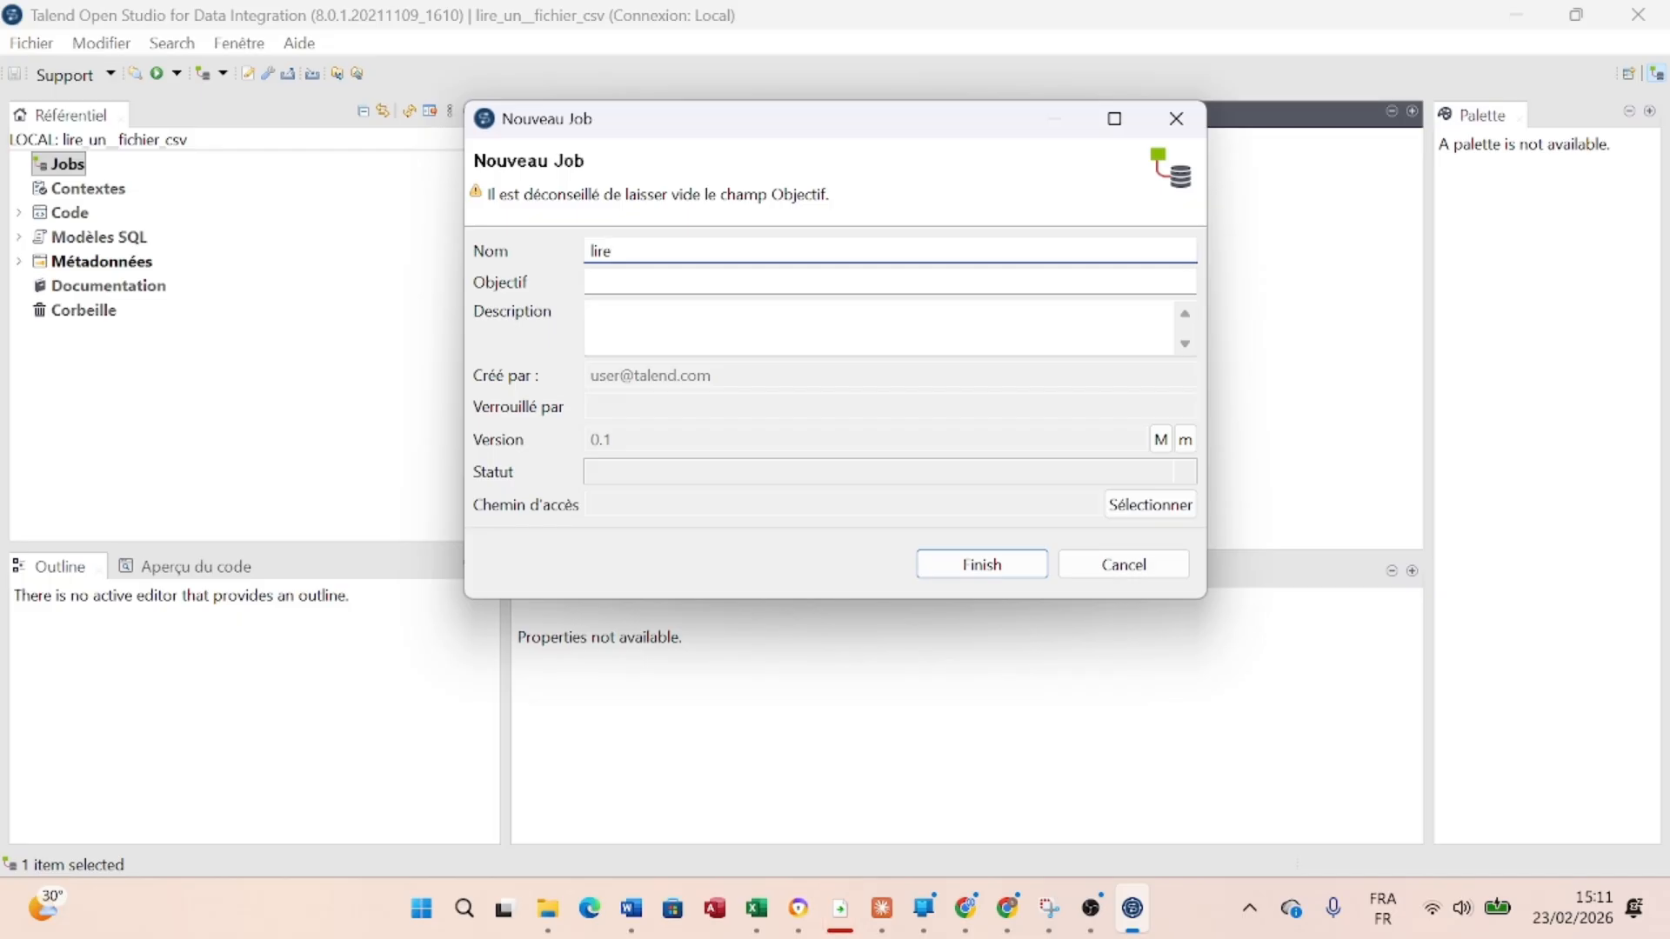
text(_csv)
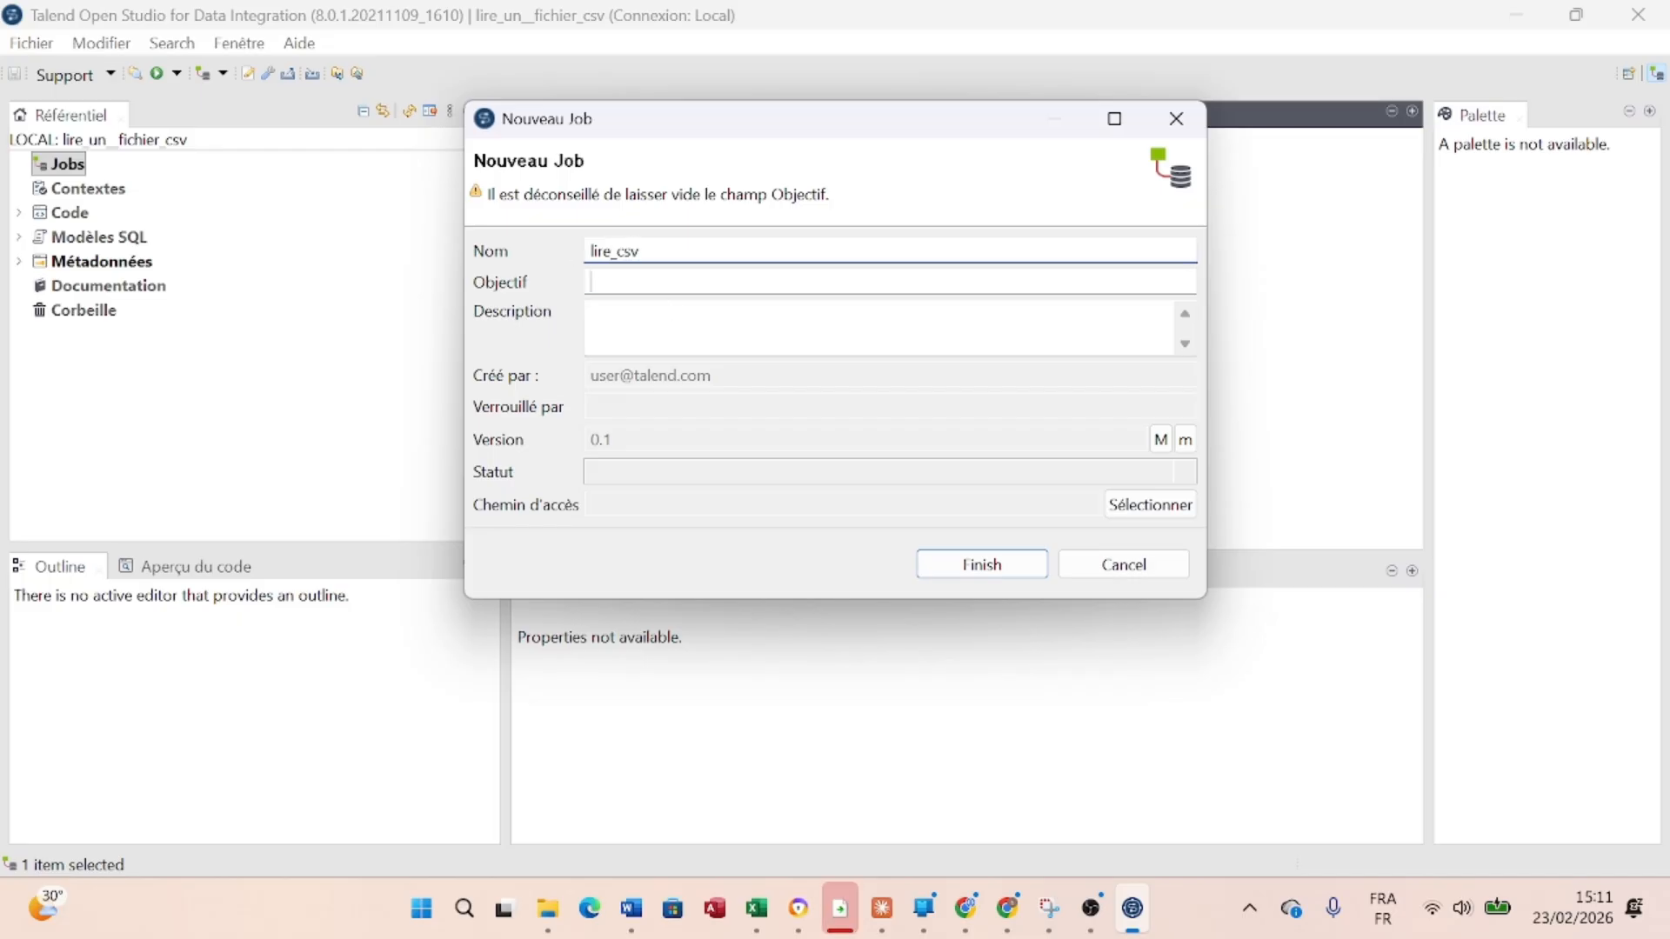
Set the new job's objective to "lire les données contenues dans un fichier csv" and finish creating it
click(667, 283)
text(li)
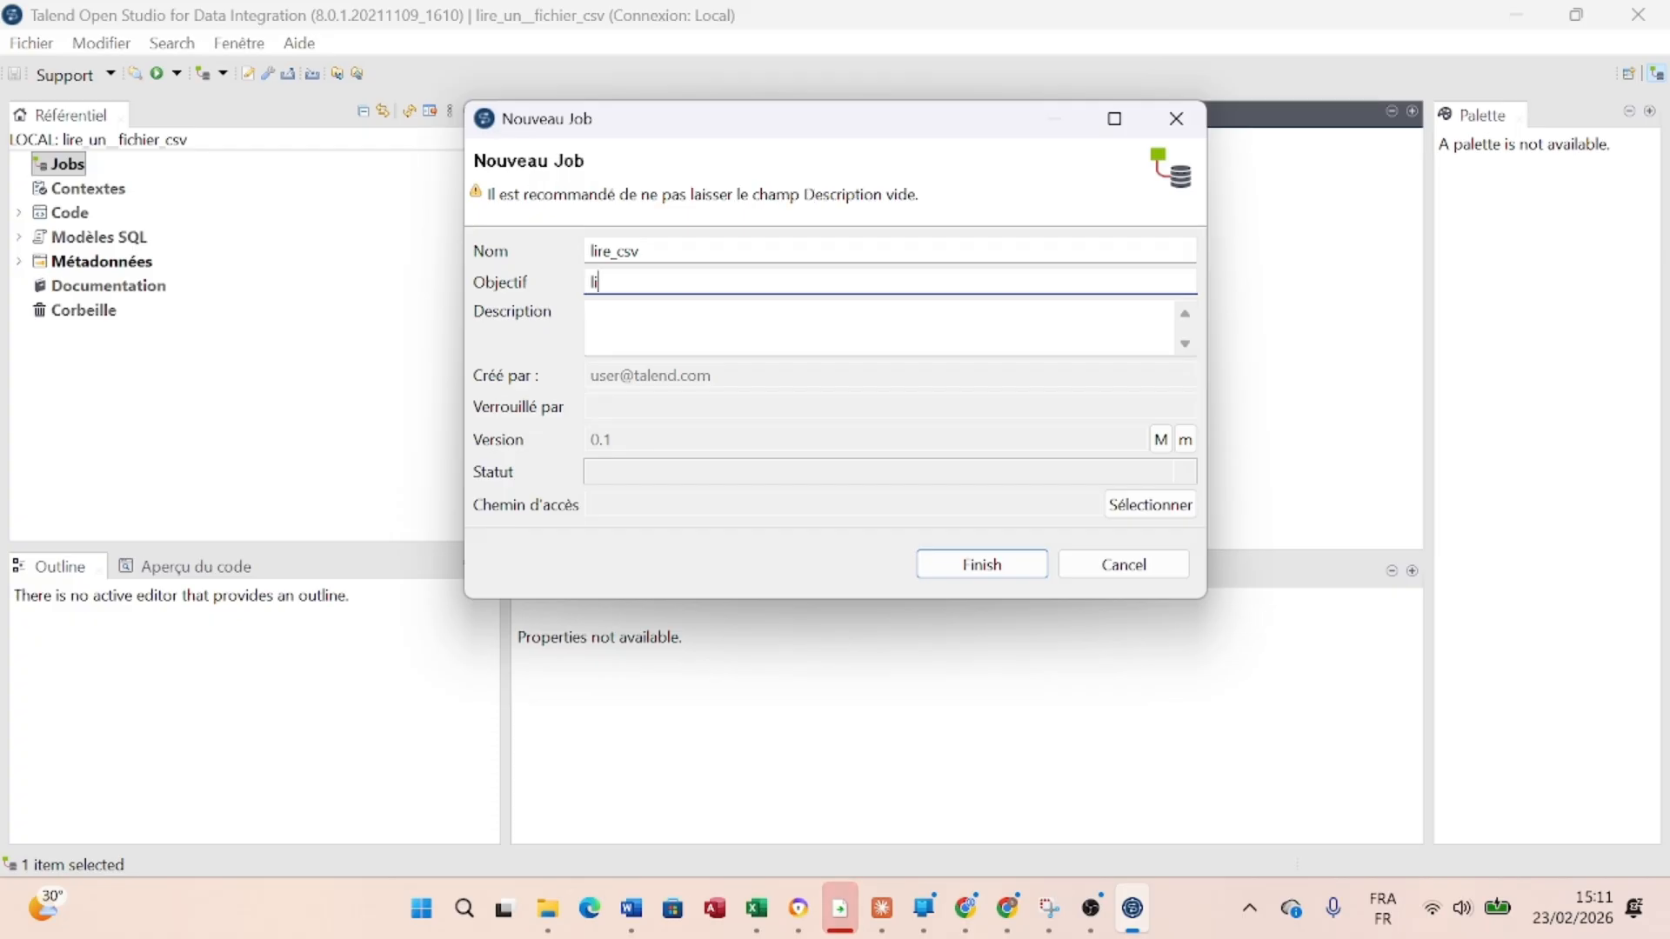
text(re les données )
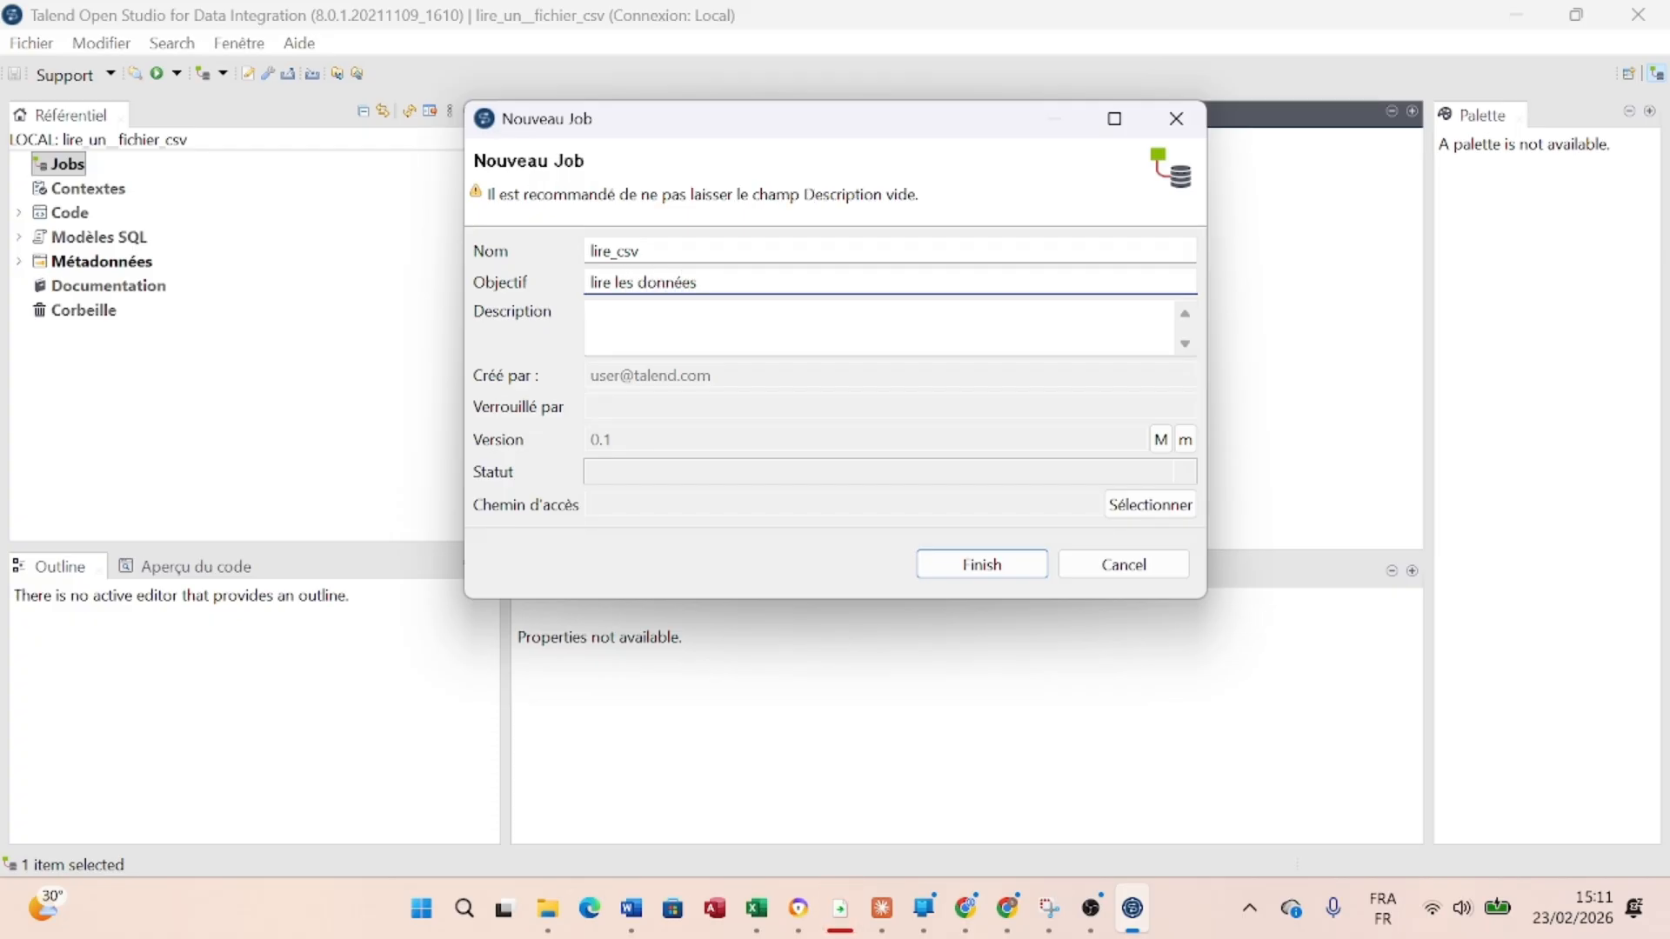
text(co)
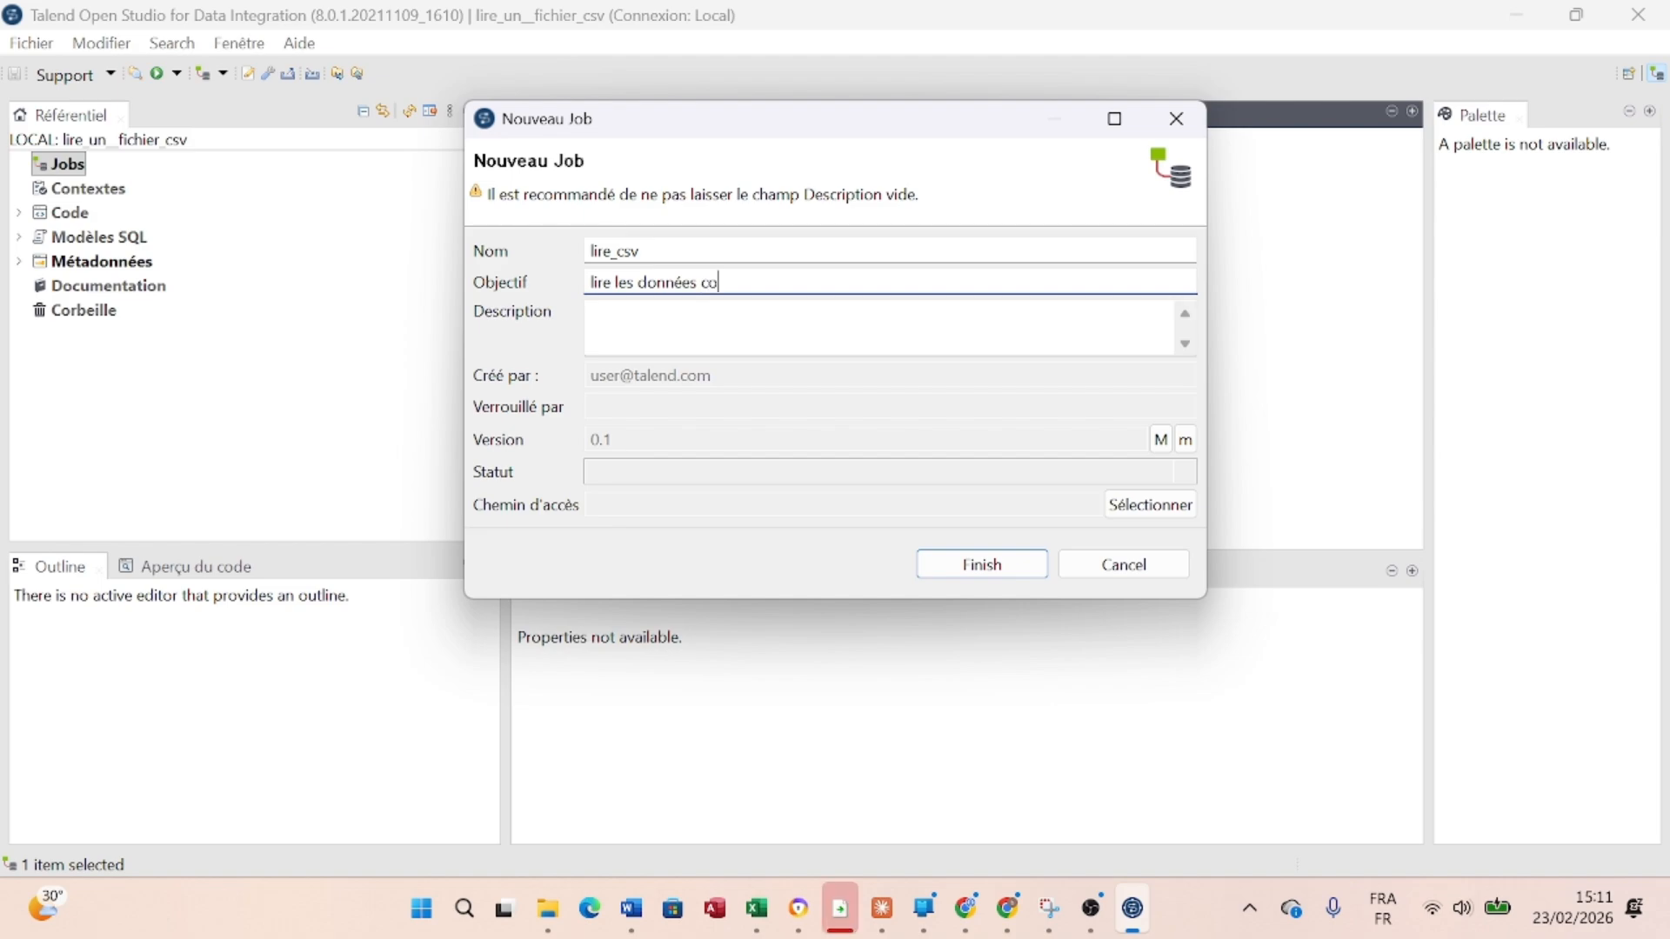
text(ntenues)
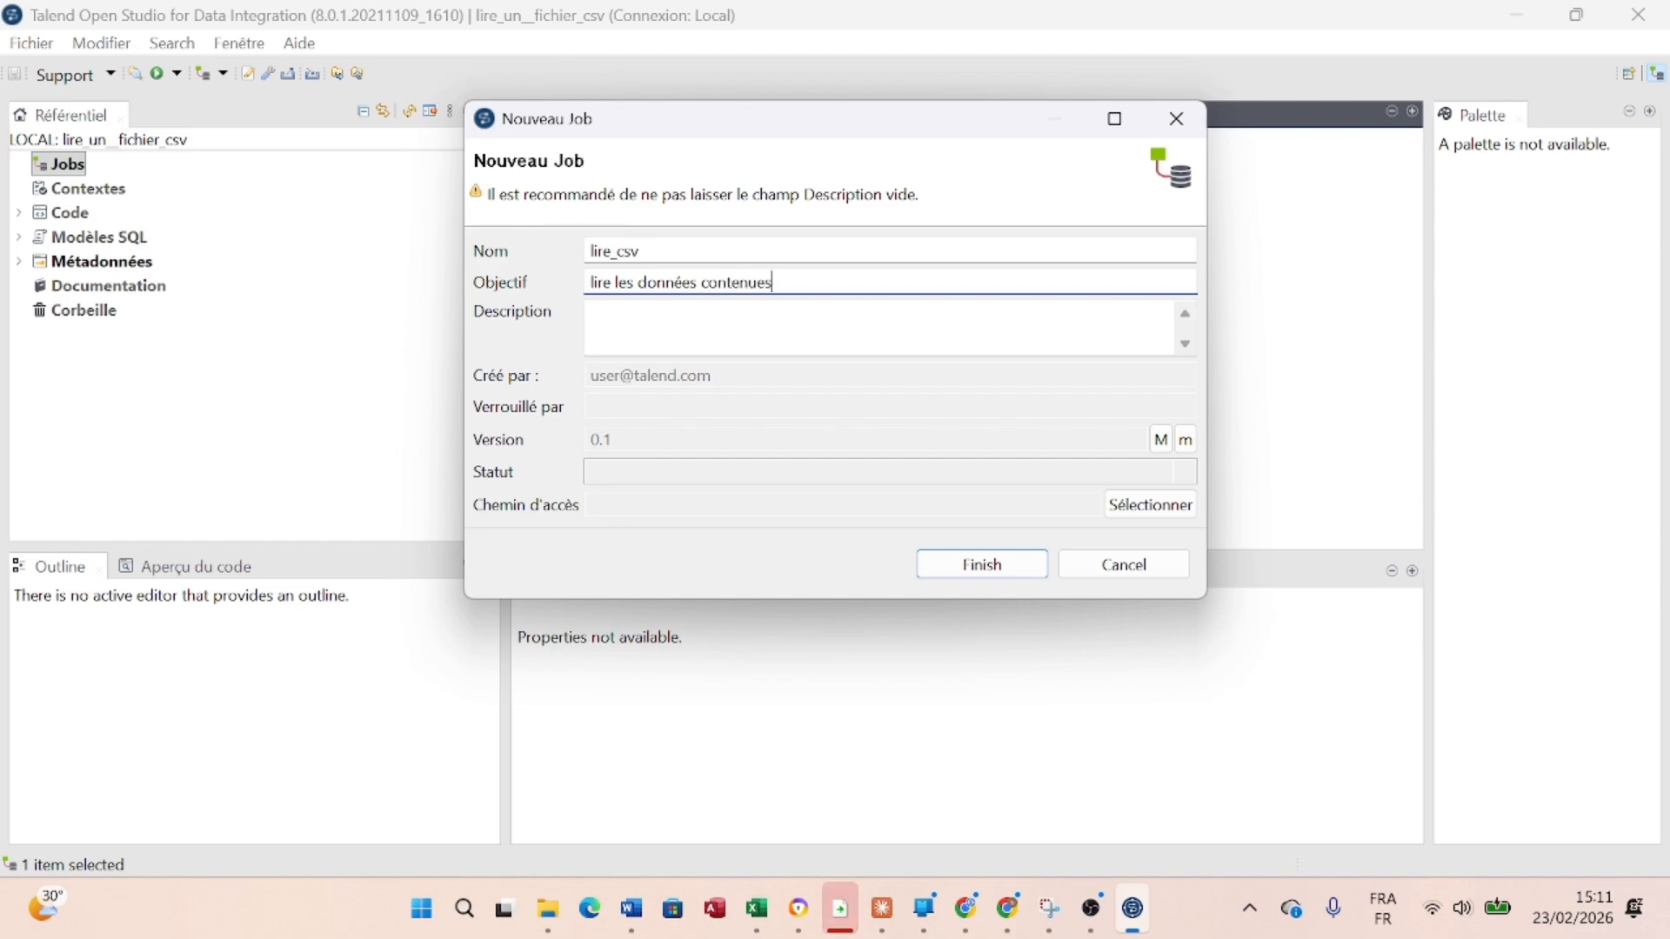
text( dans )
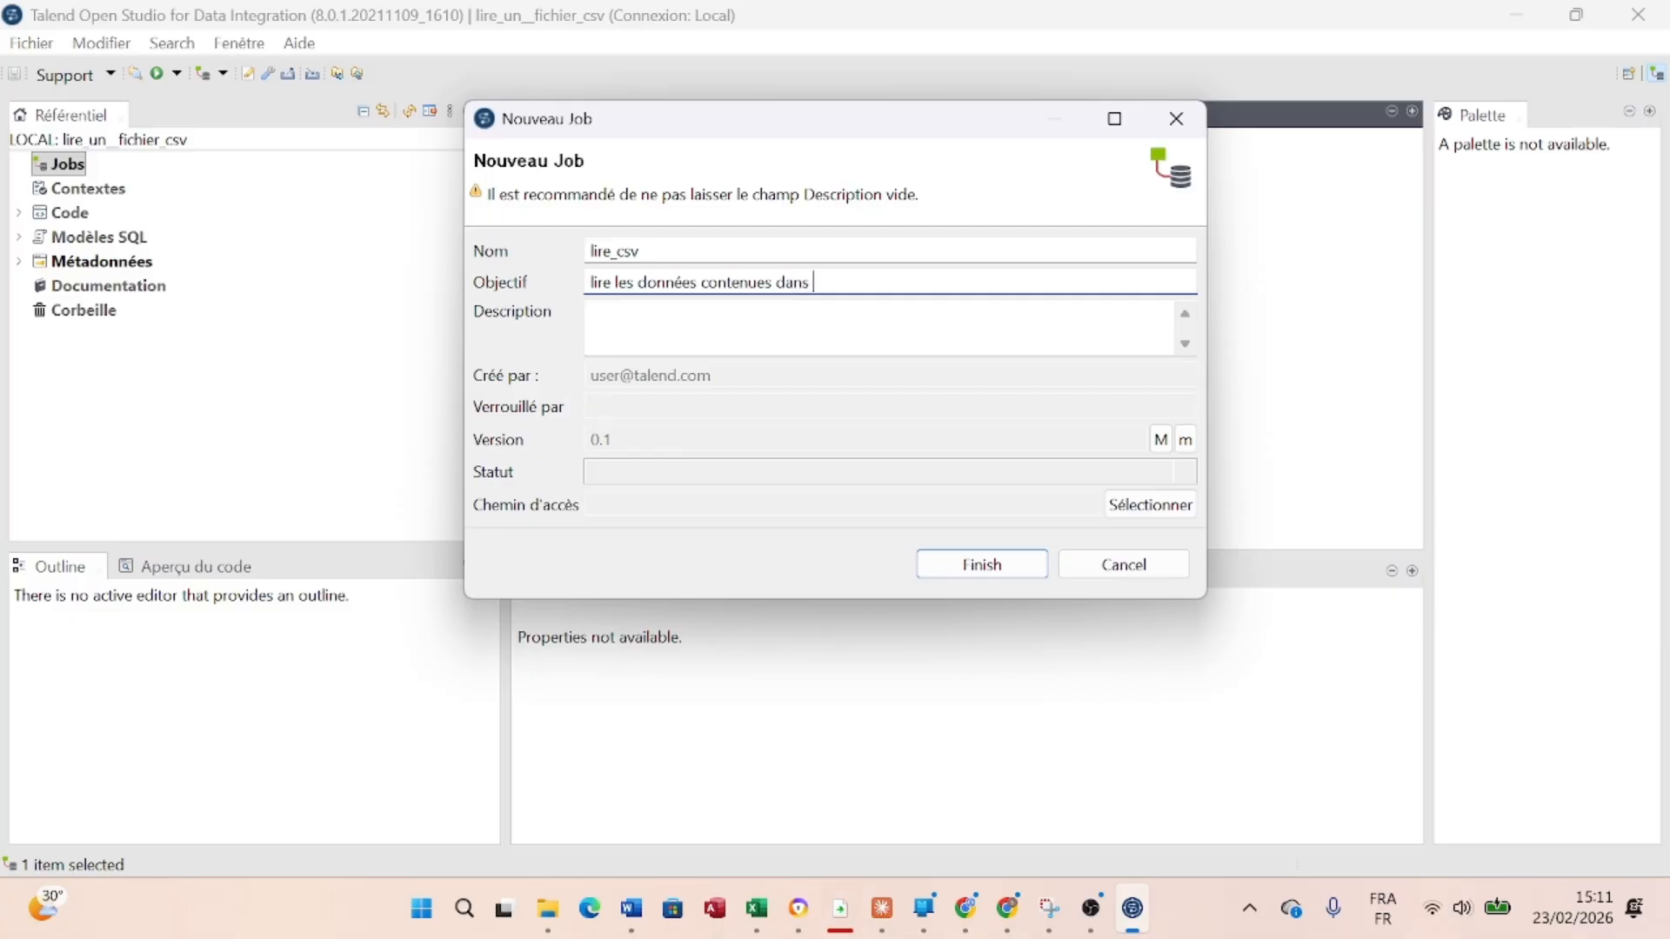
text(un fichier csv)
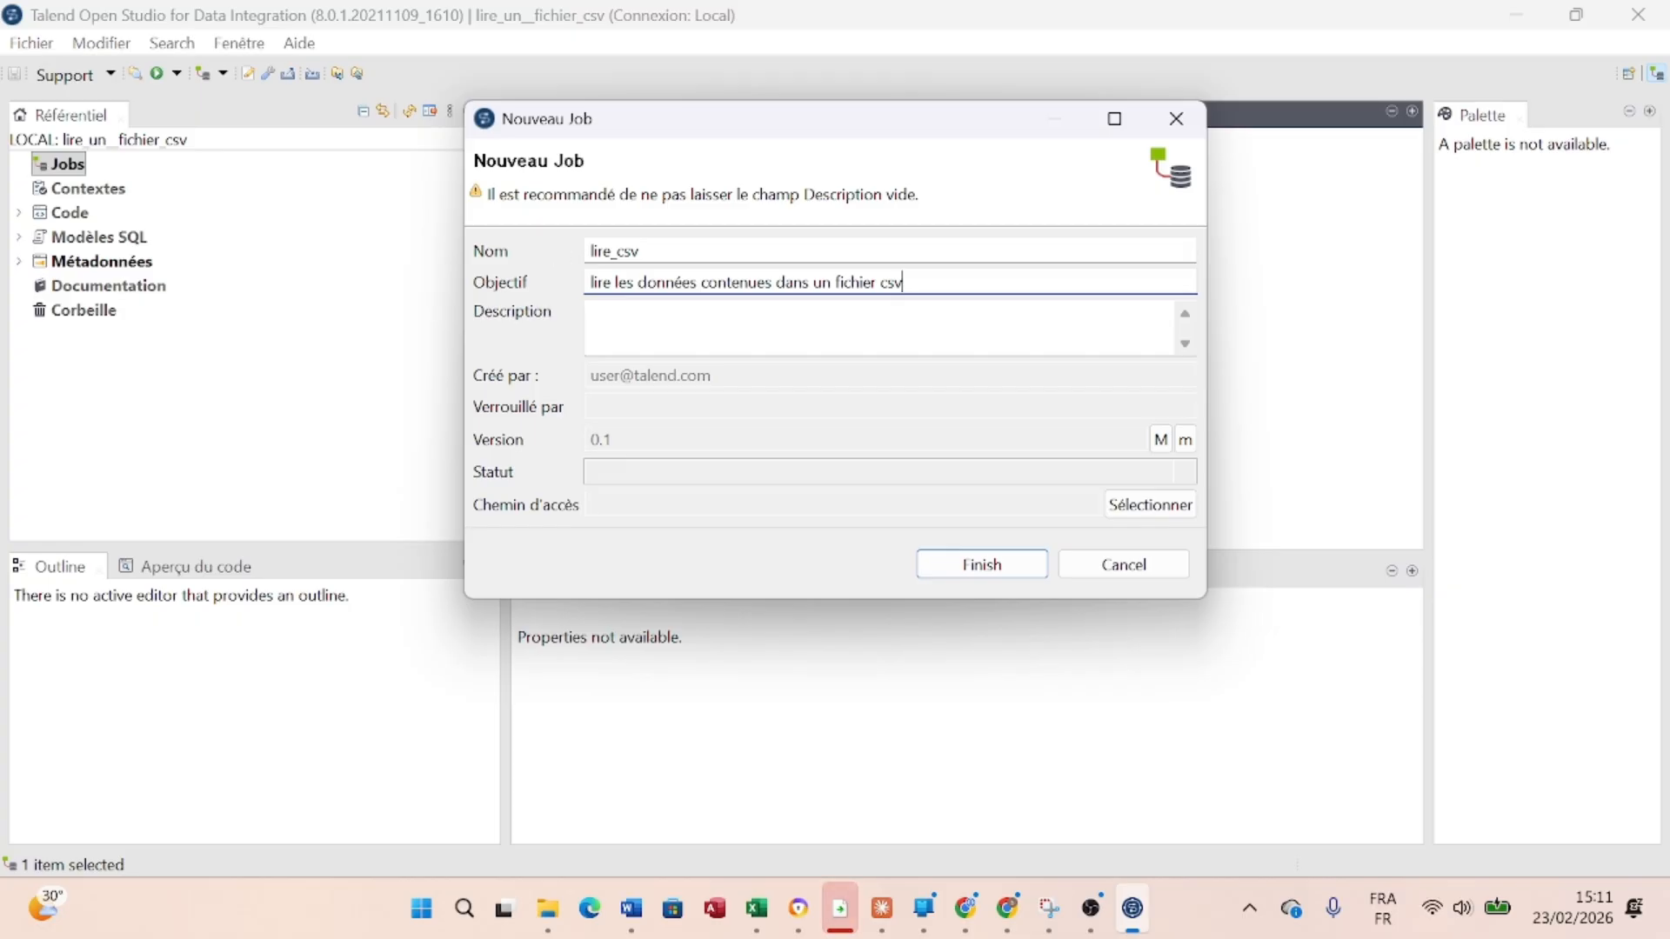
click(591, 313)
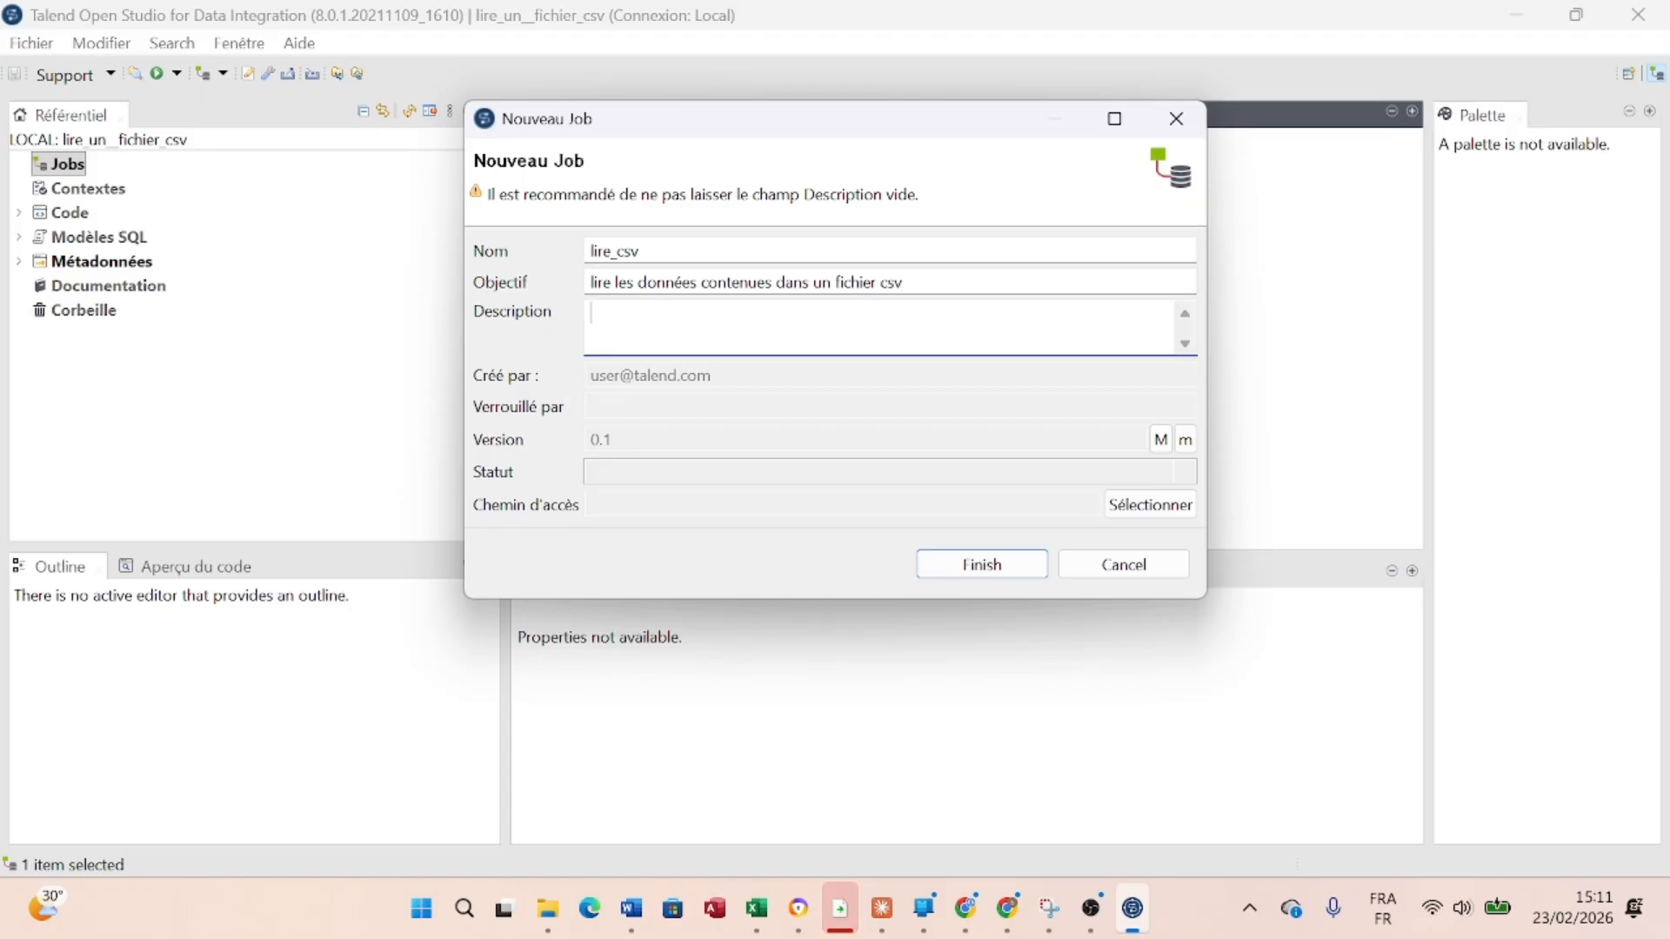
click(979, 561)
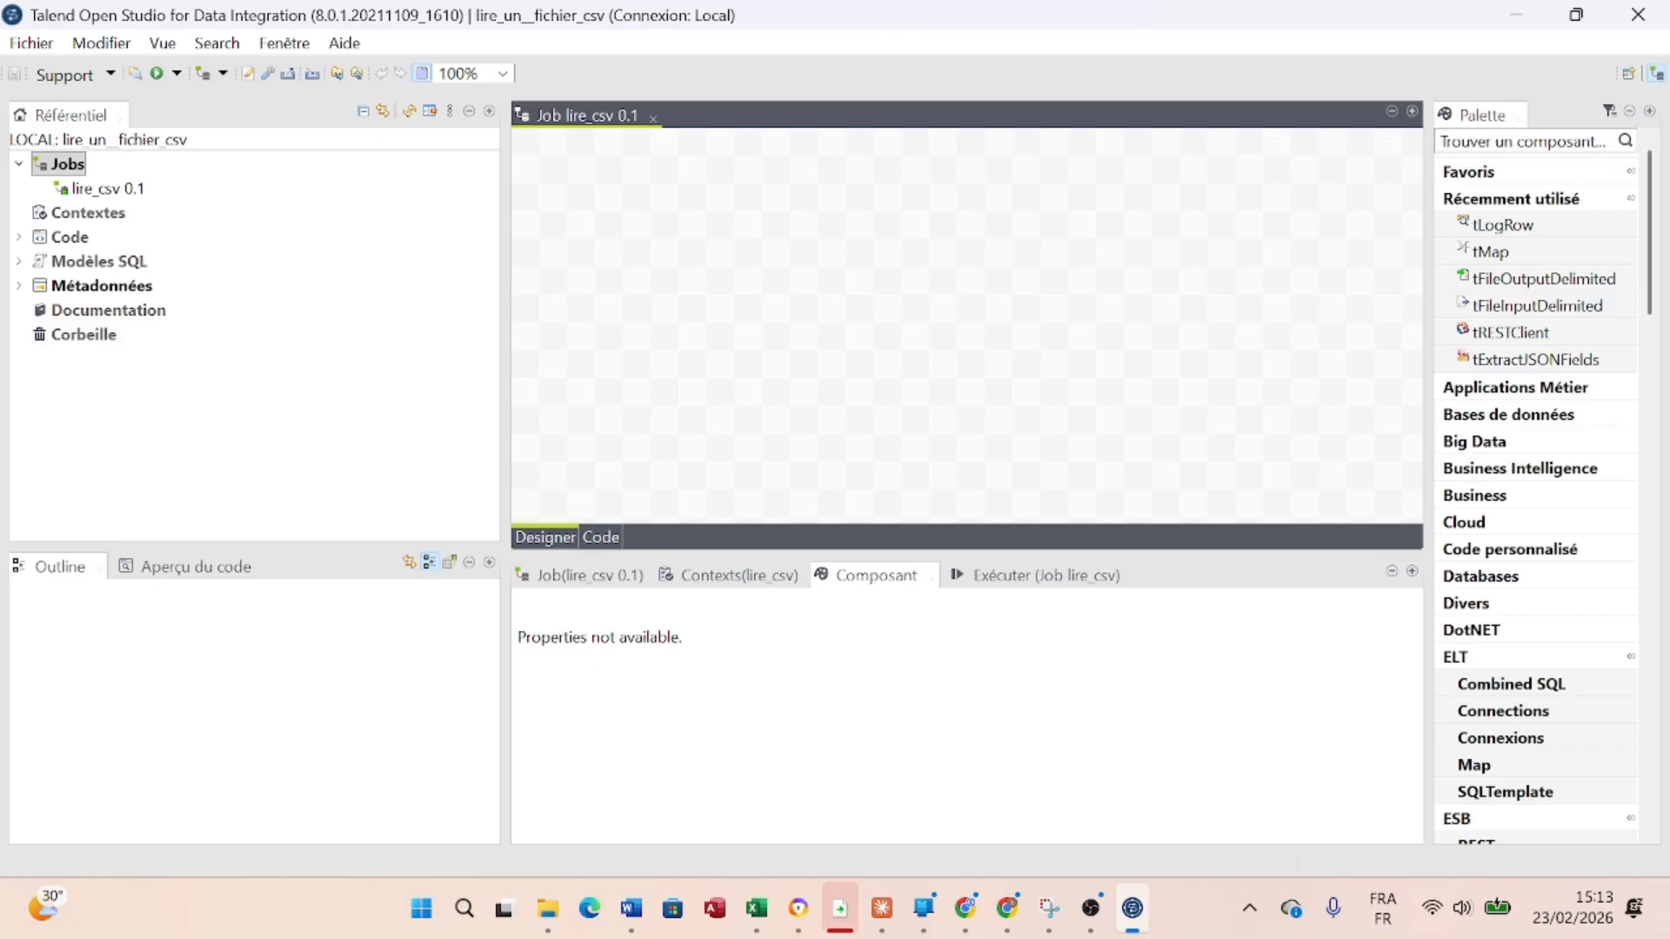
Find the tFileInputDelimited component with the search term "tfile", place it in the job design and open its settings
click(1528, 141)
text(t)
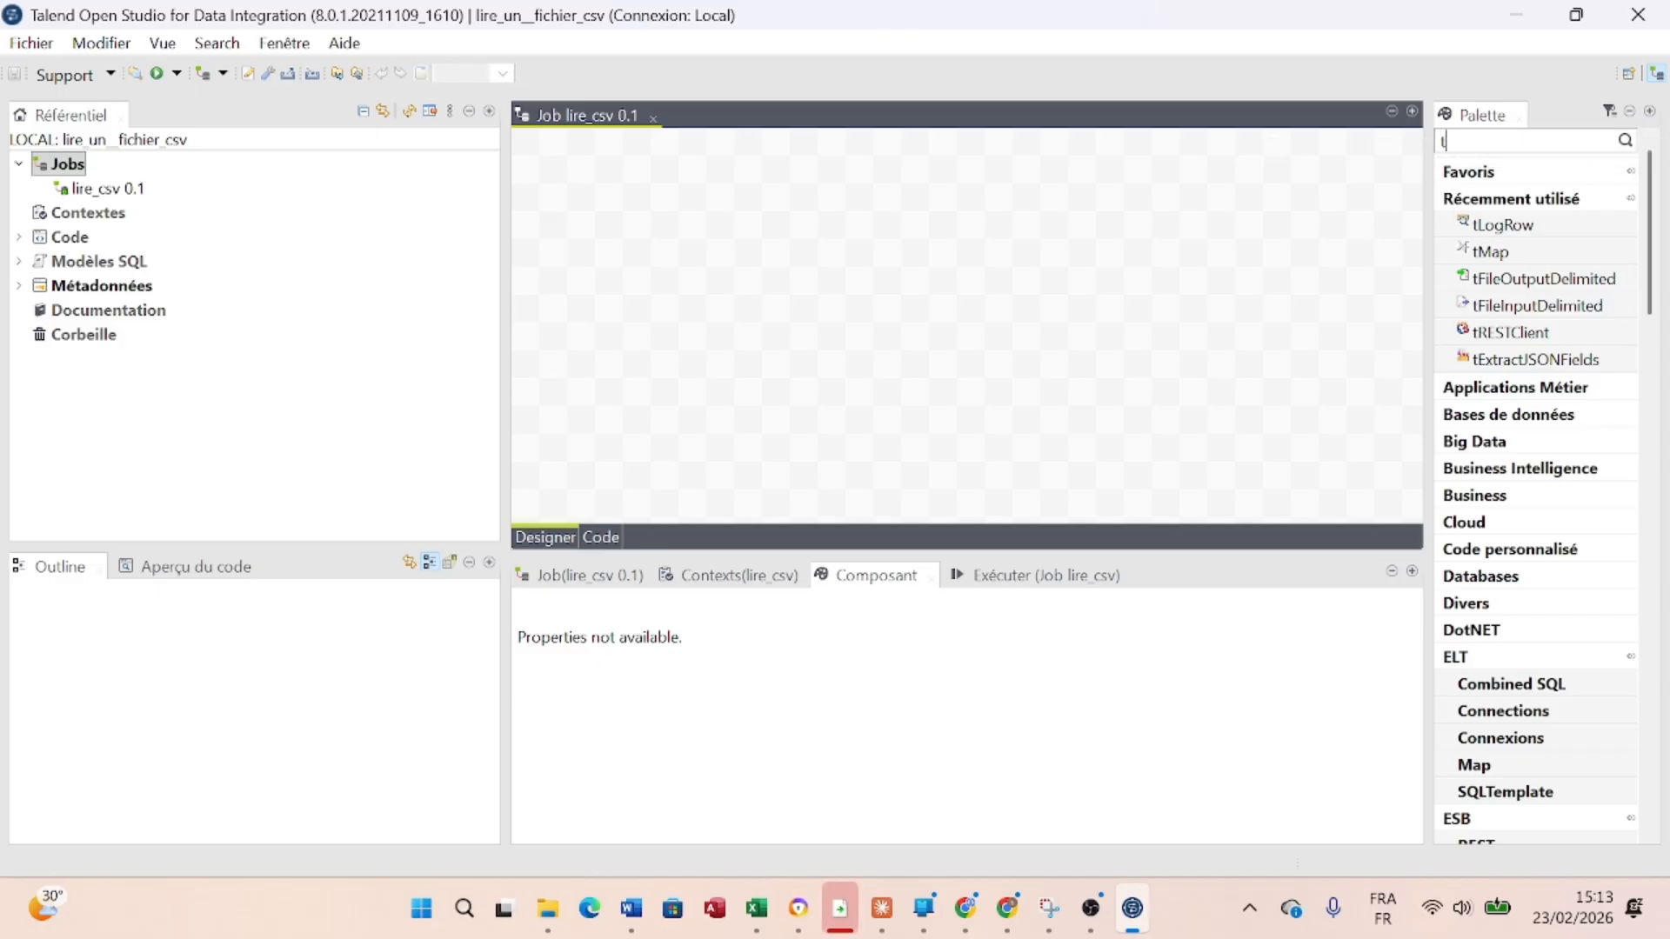
text(file)
click(1625, 141)
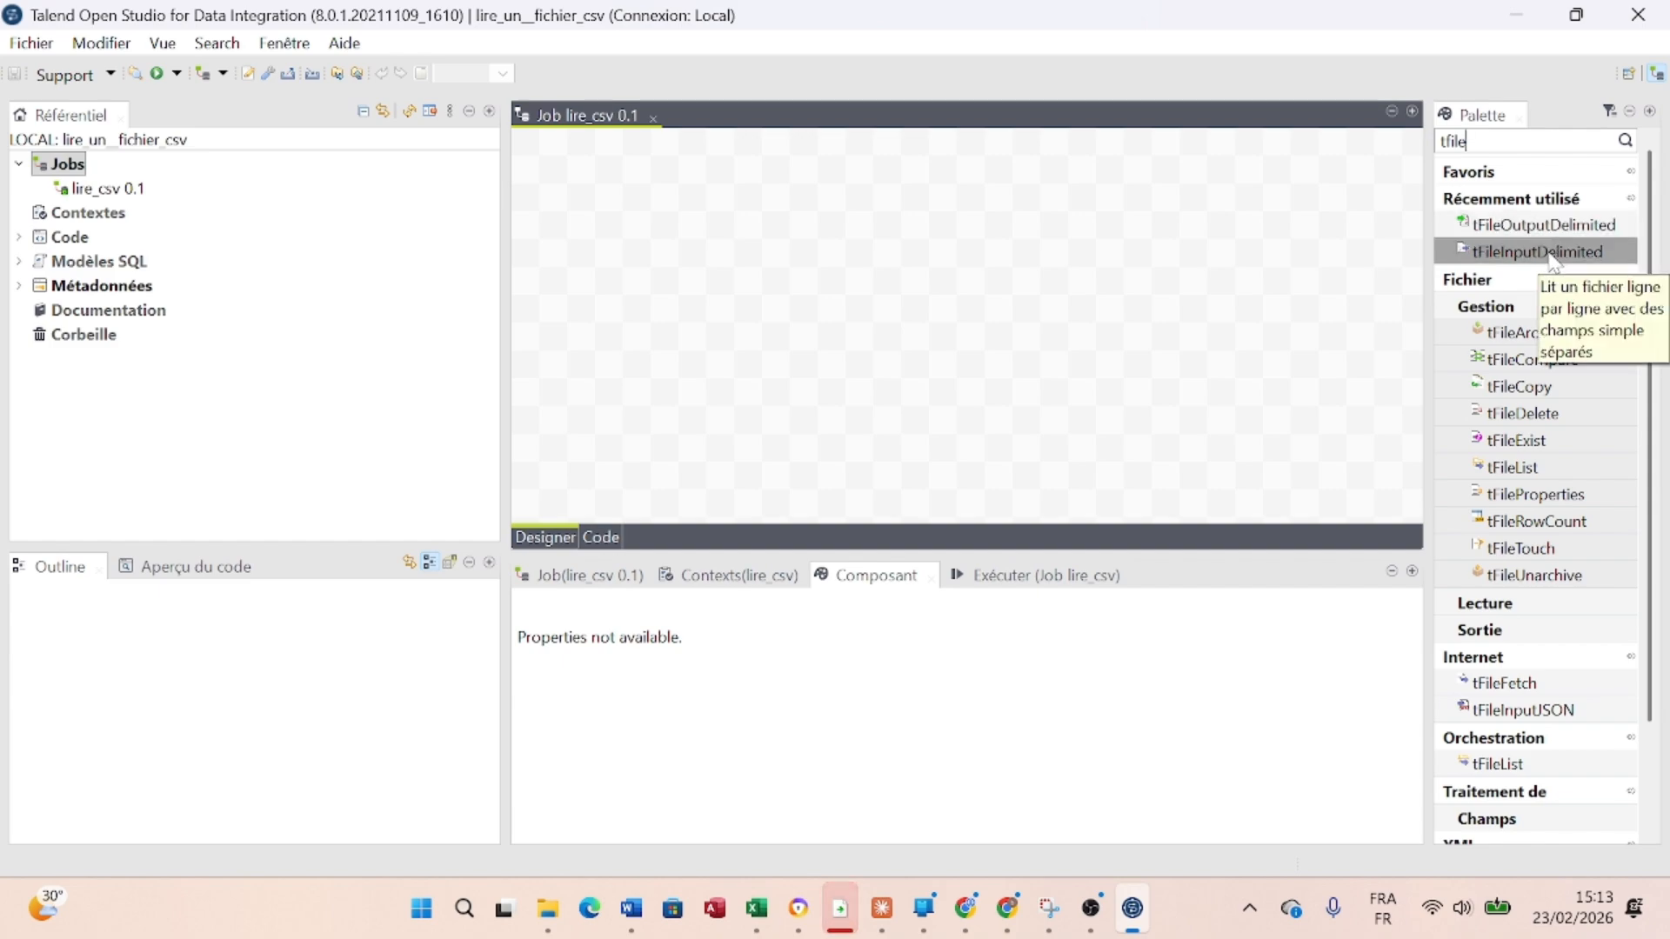
drag(1554, 261, 678, 287)
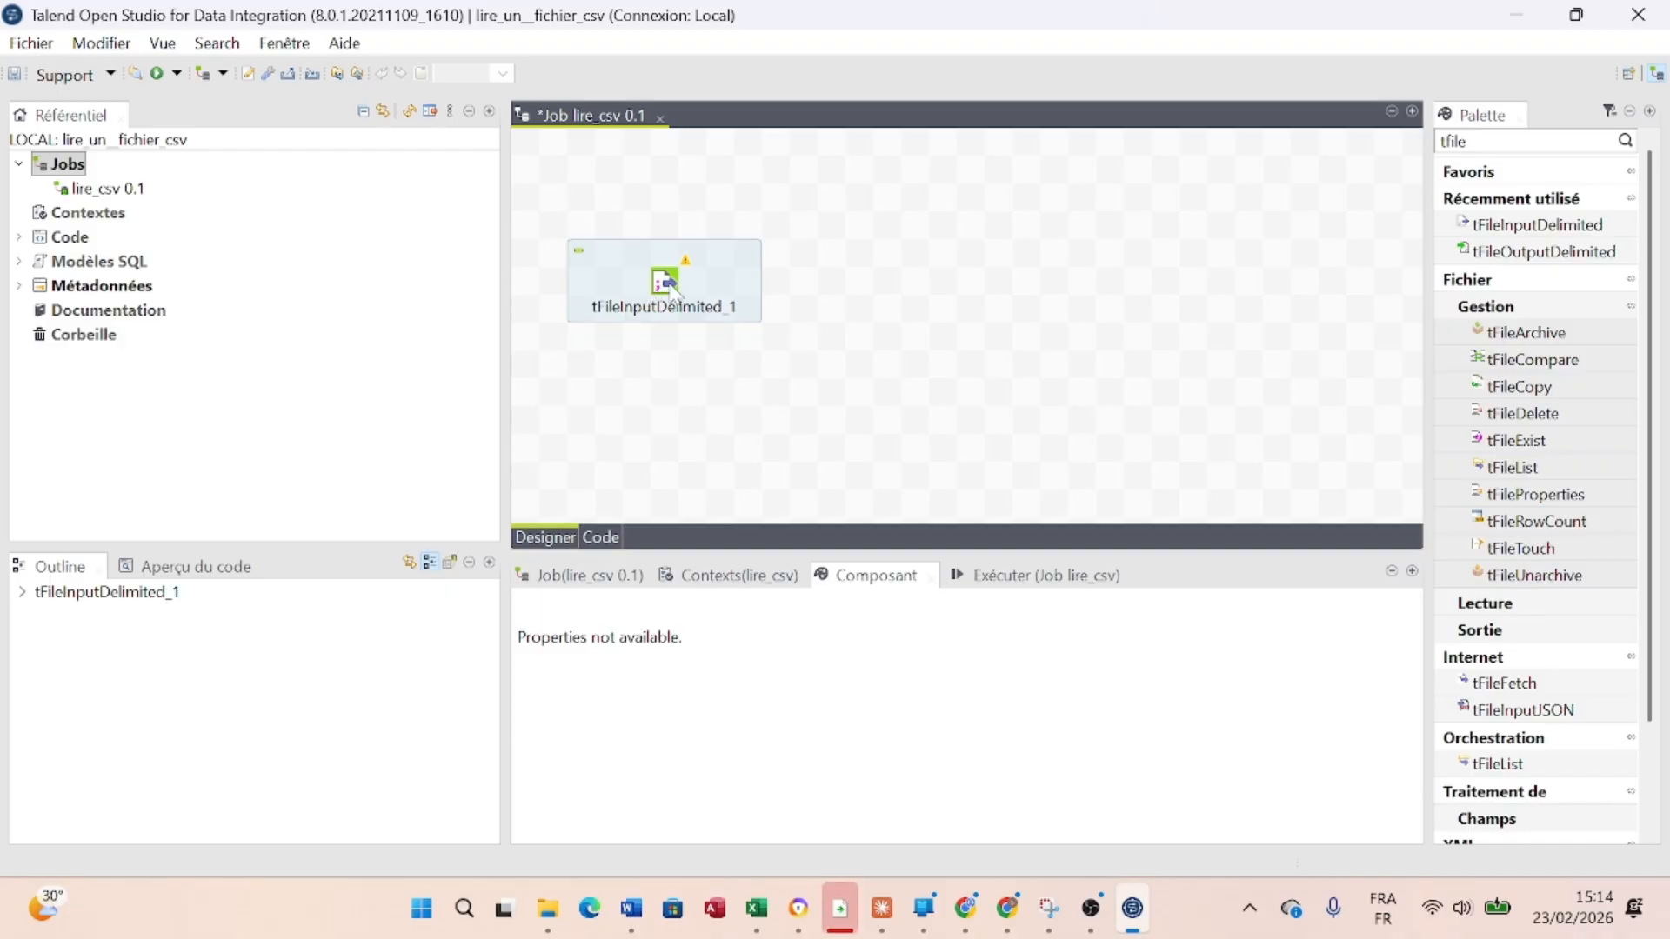
click(674, 290)
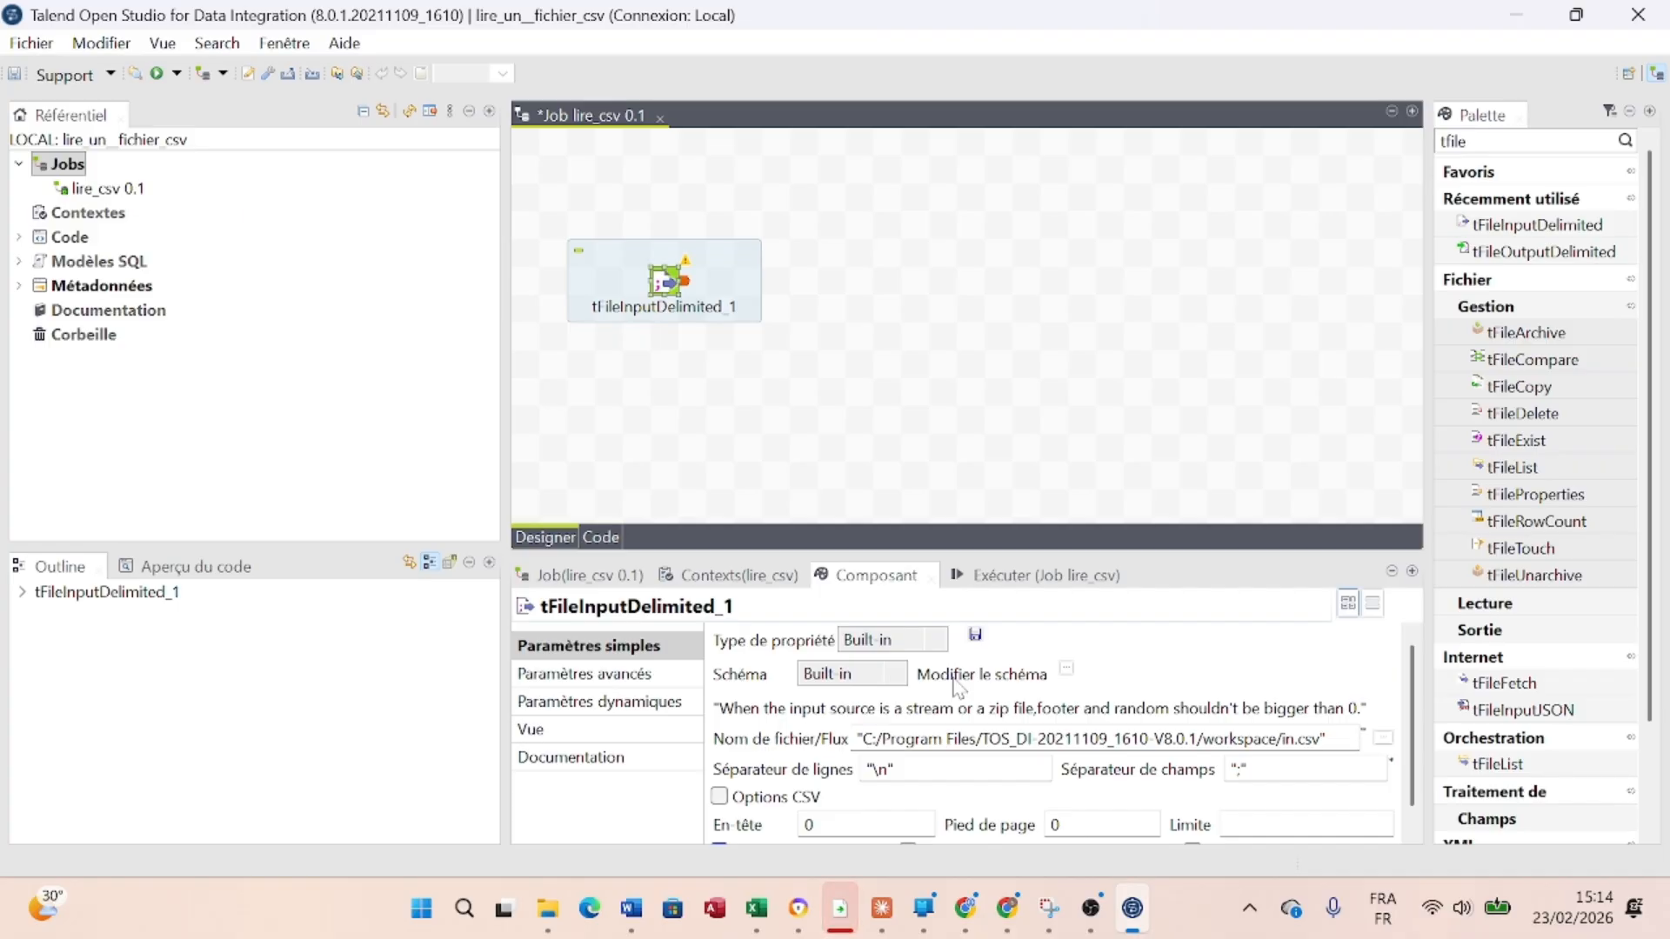
Review video1_employes.csv in Excel, then return to Talend and examine the file path and separator settings of tFileInputDelimited
click(757, 913)
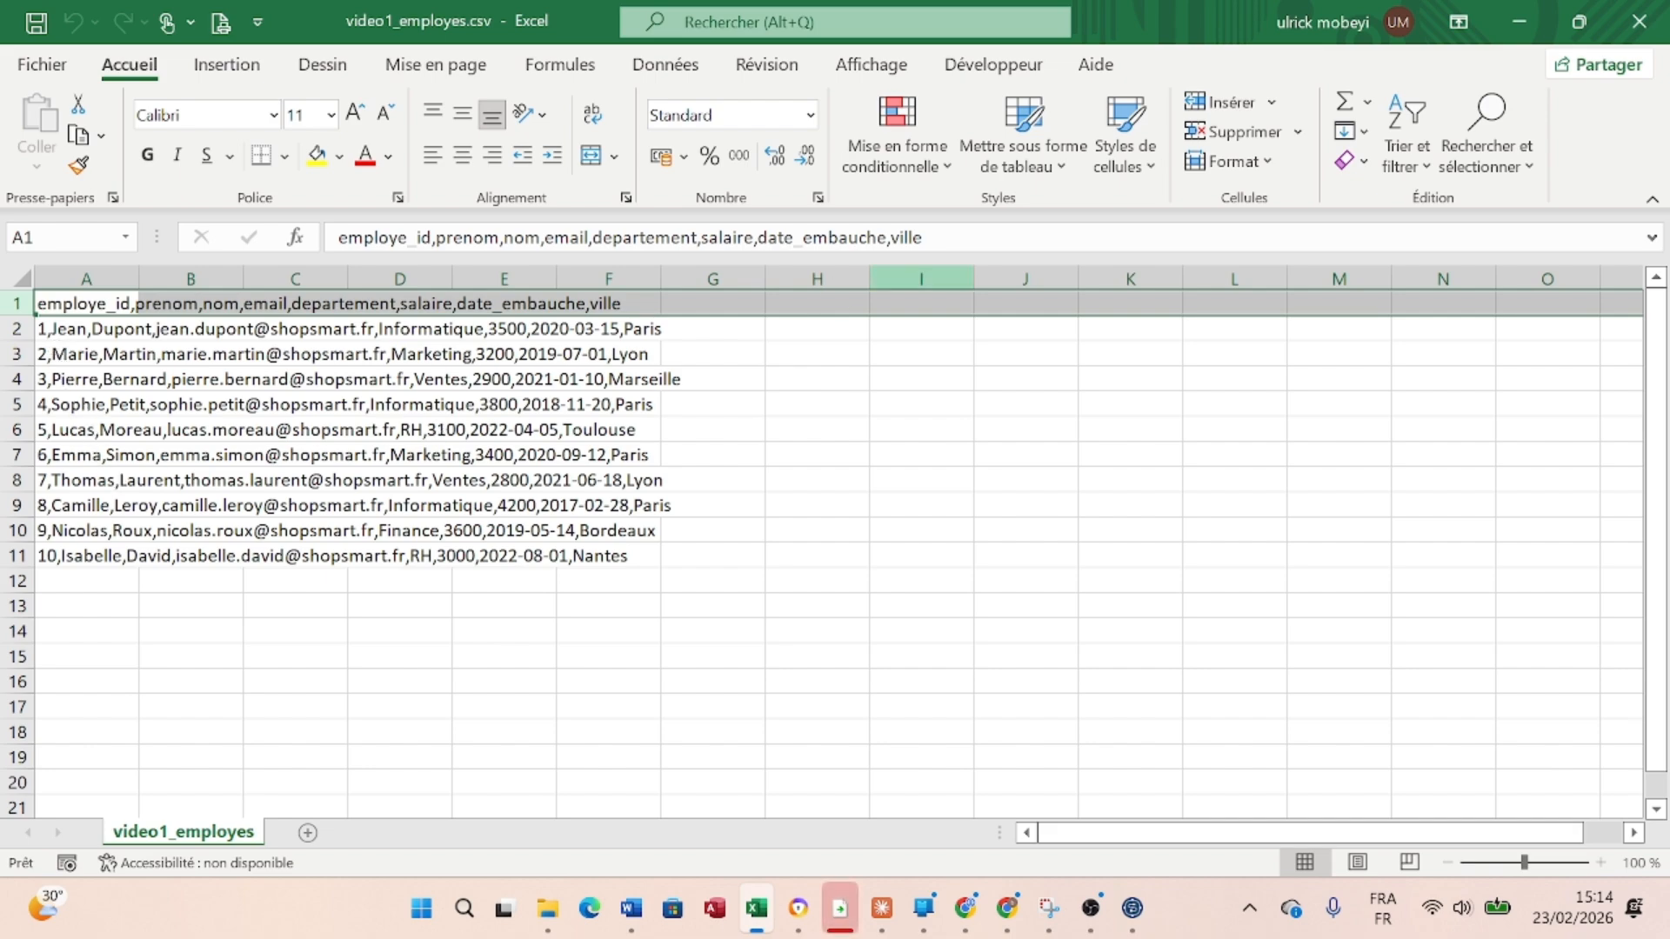
click(1518, 15)
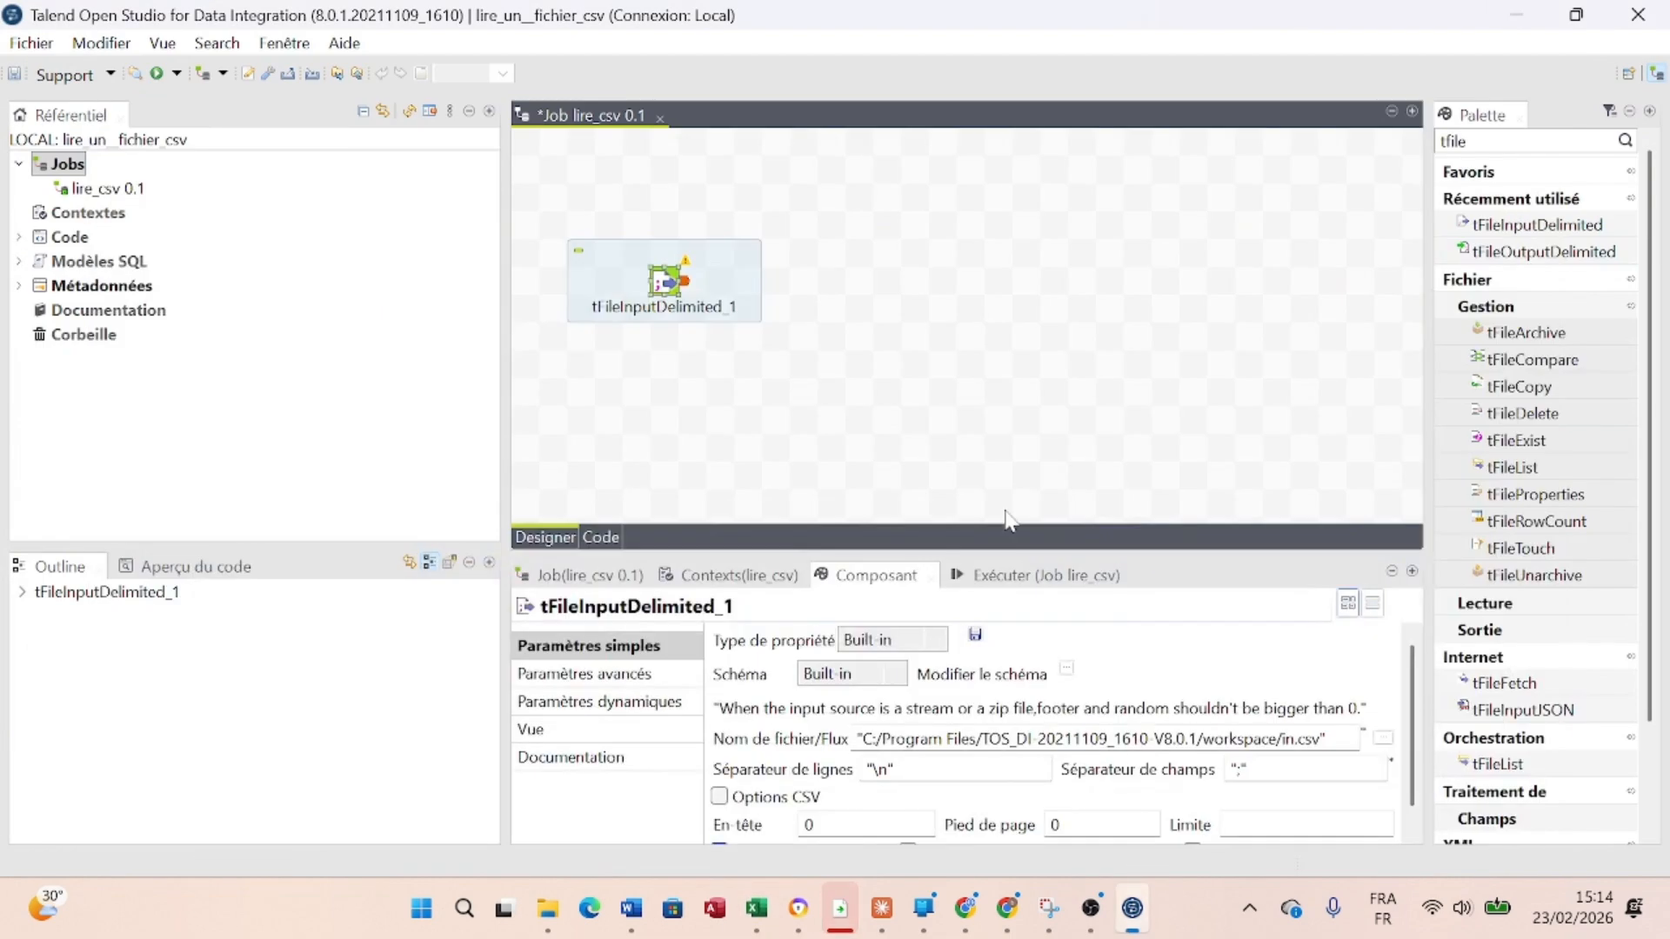
scroll(922, 712, down, 1)
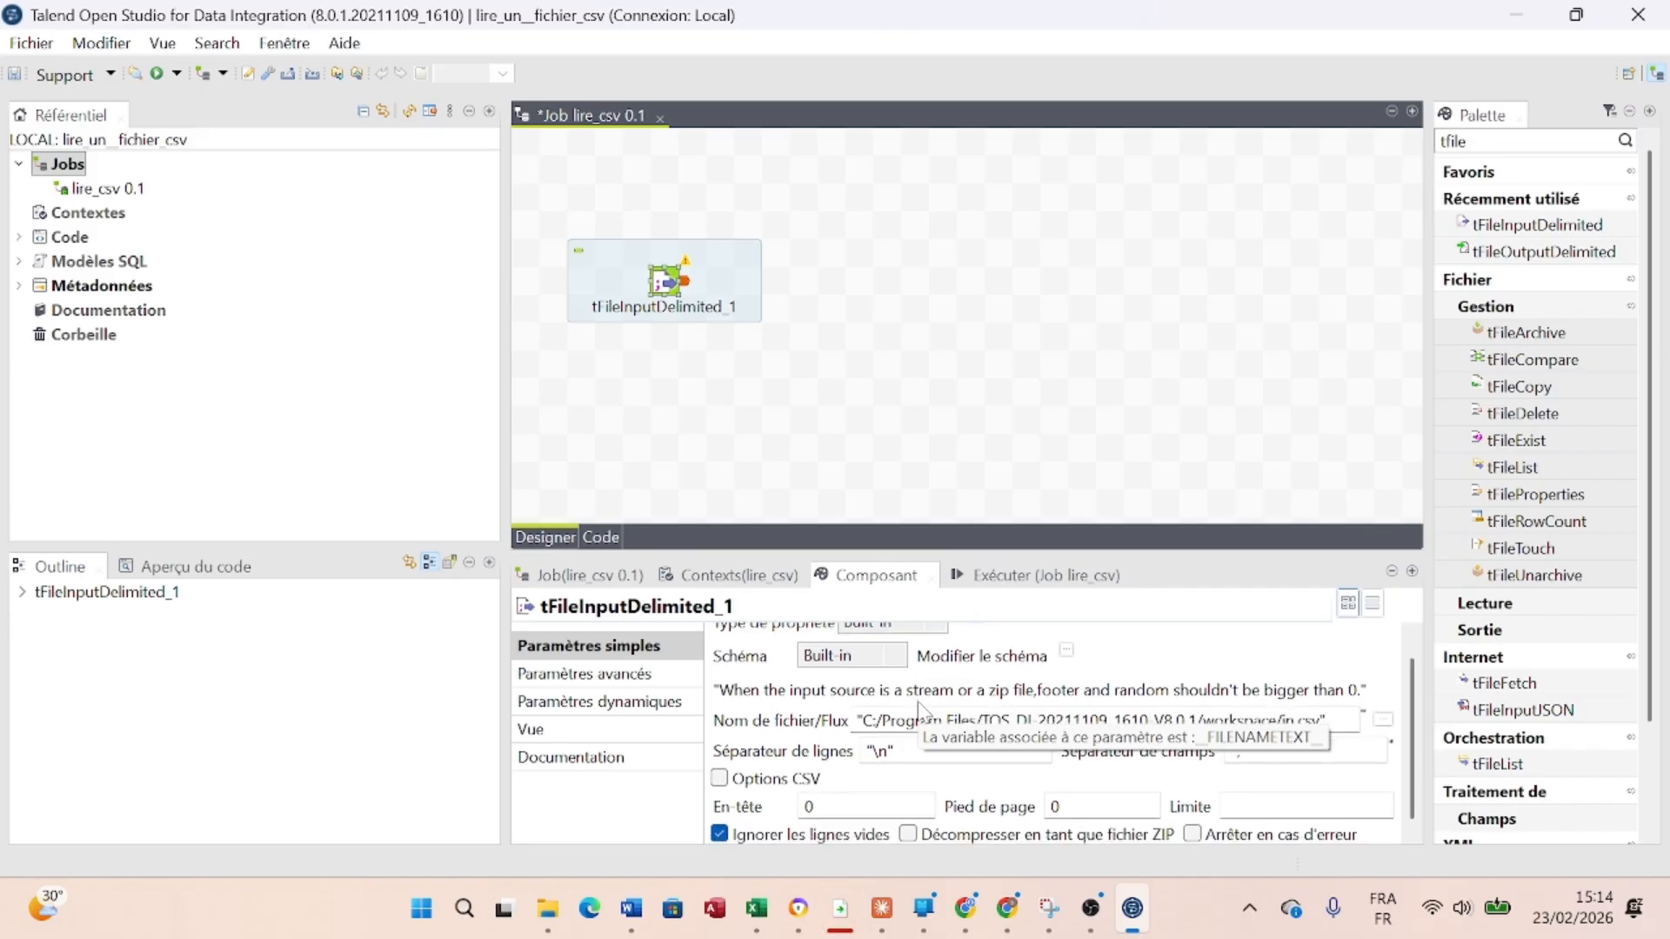
scroll(922, 712, up, 1)
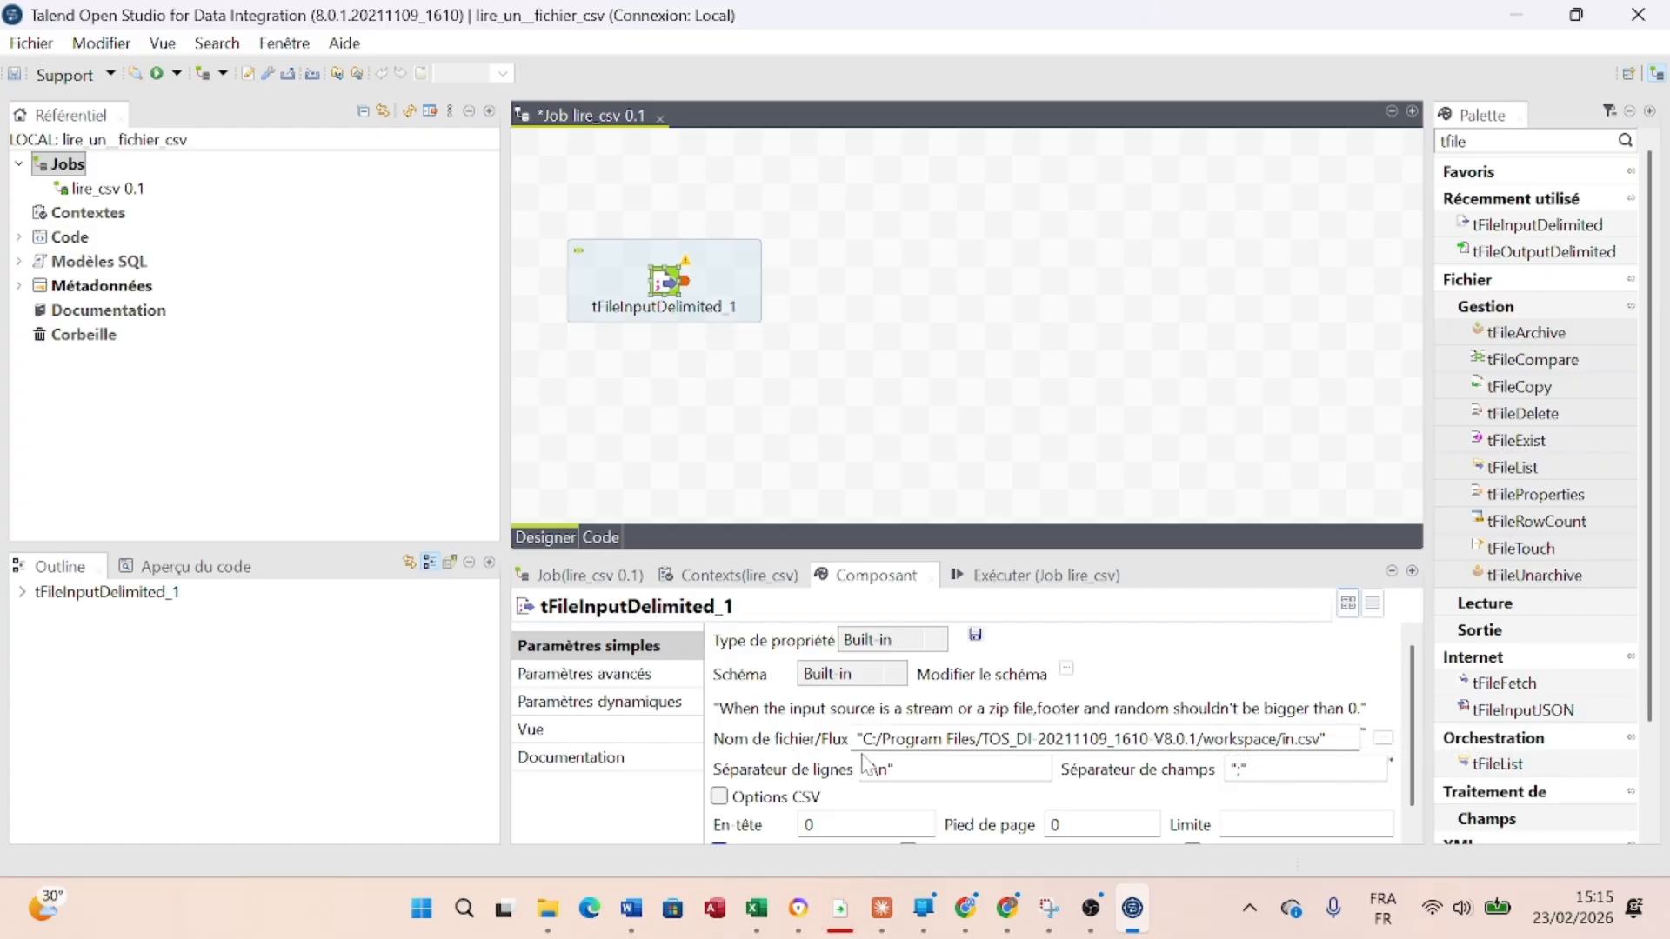
scroll(1132, 754, down, 1)
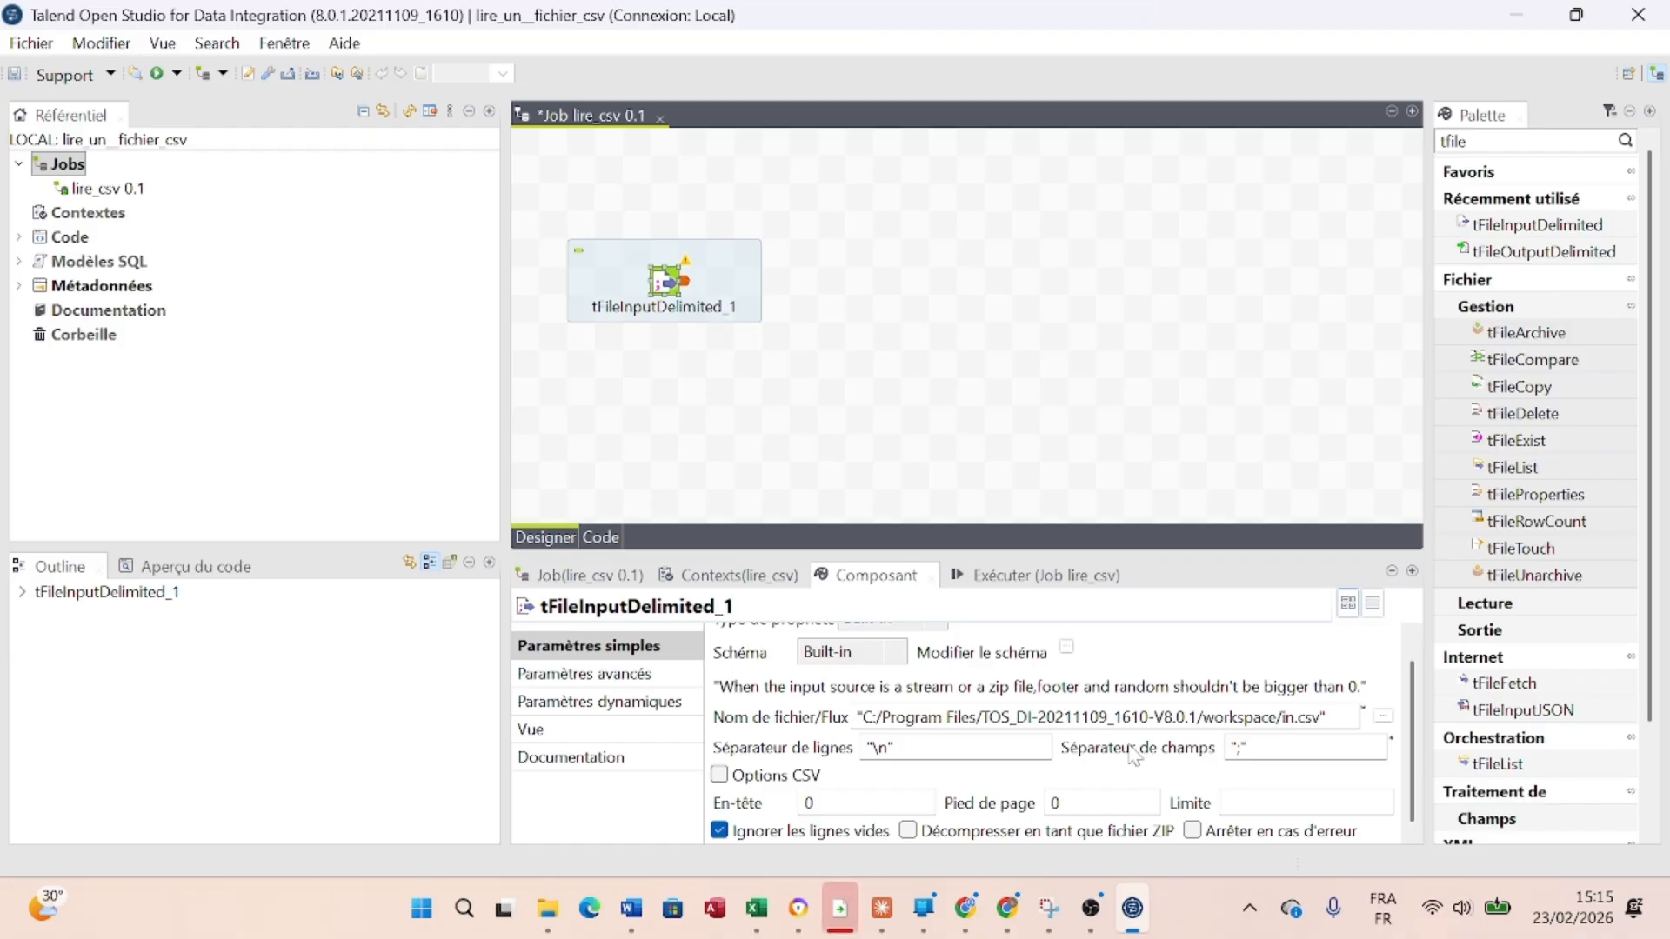
Set the input file of tFileInputDelimited to video1_employes.csv from the YOUTUBE/TALEND folder
click(1384, 719)
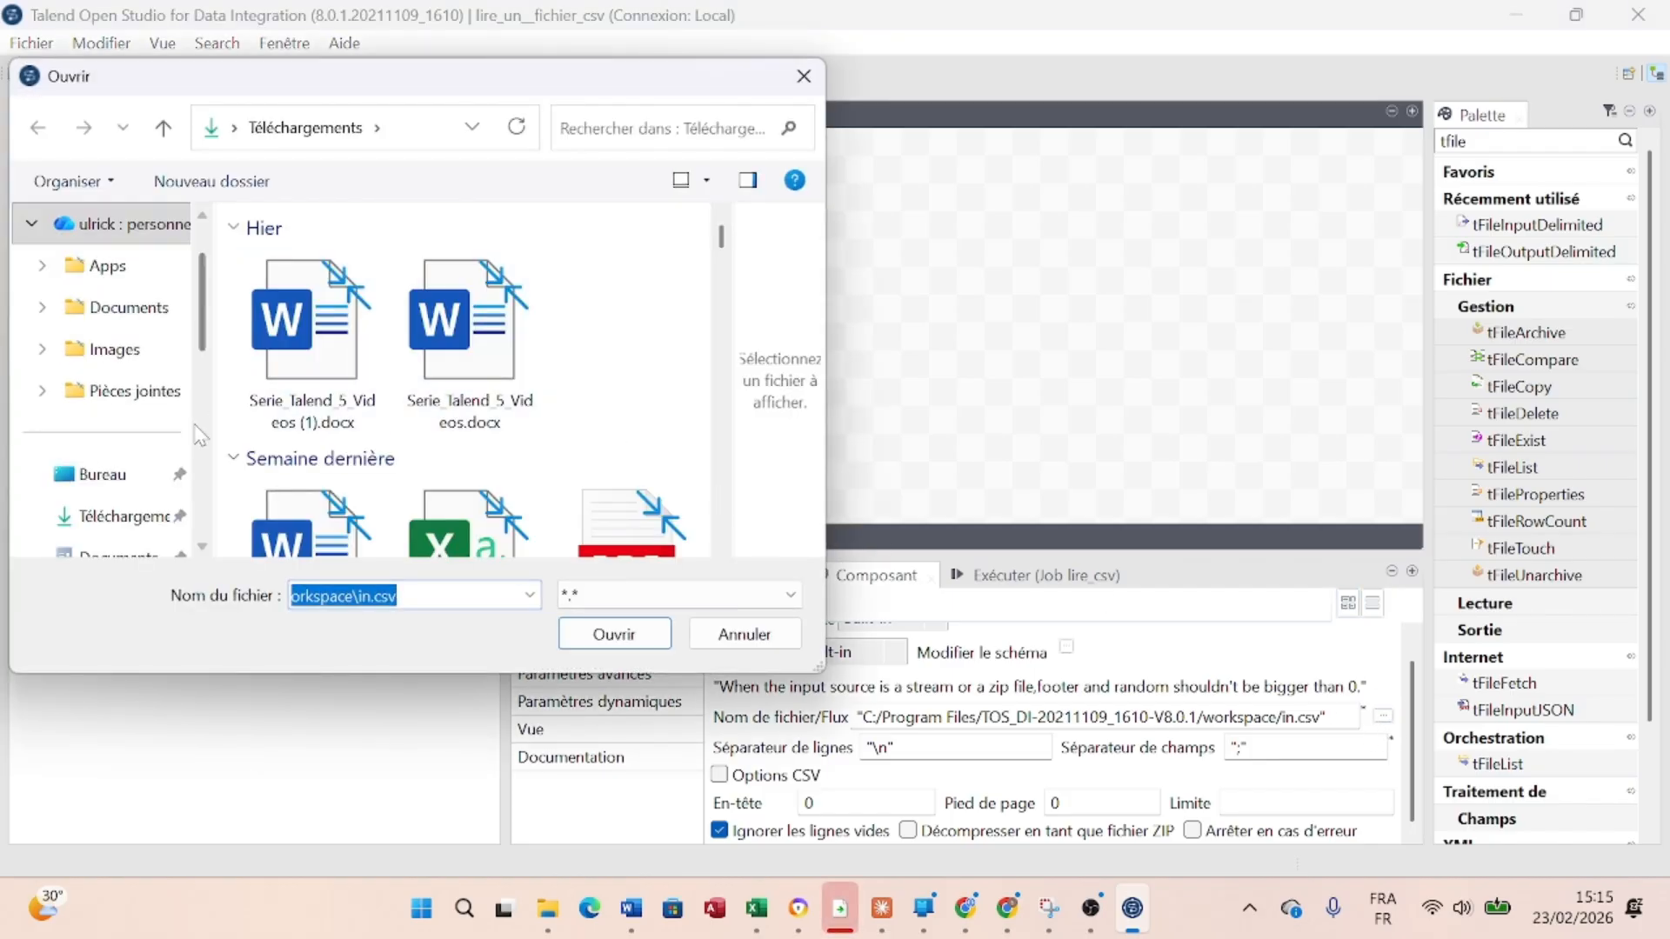
scroll(120, 501, down, 3)
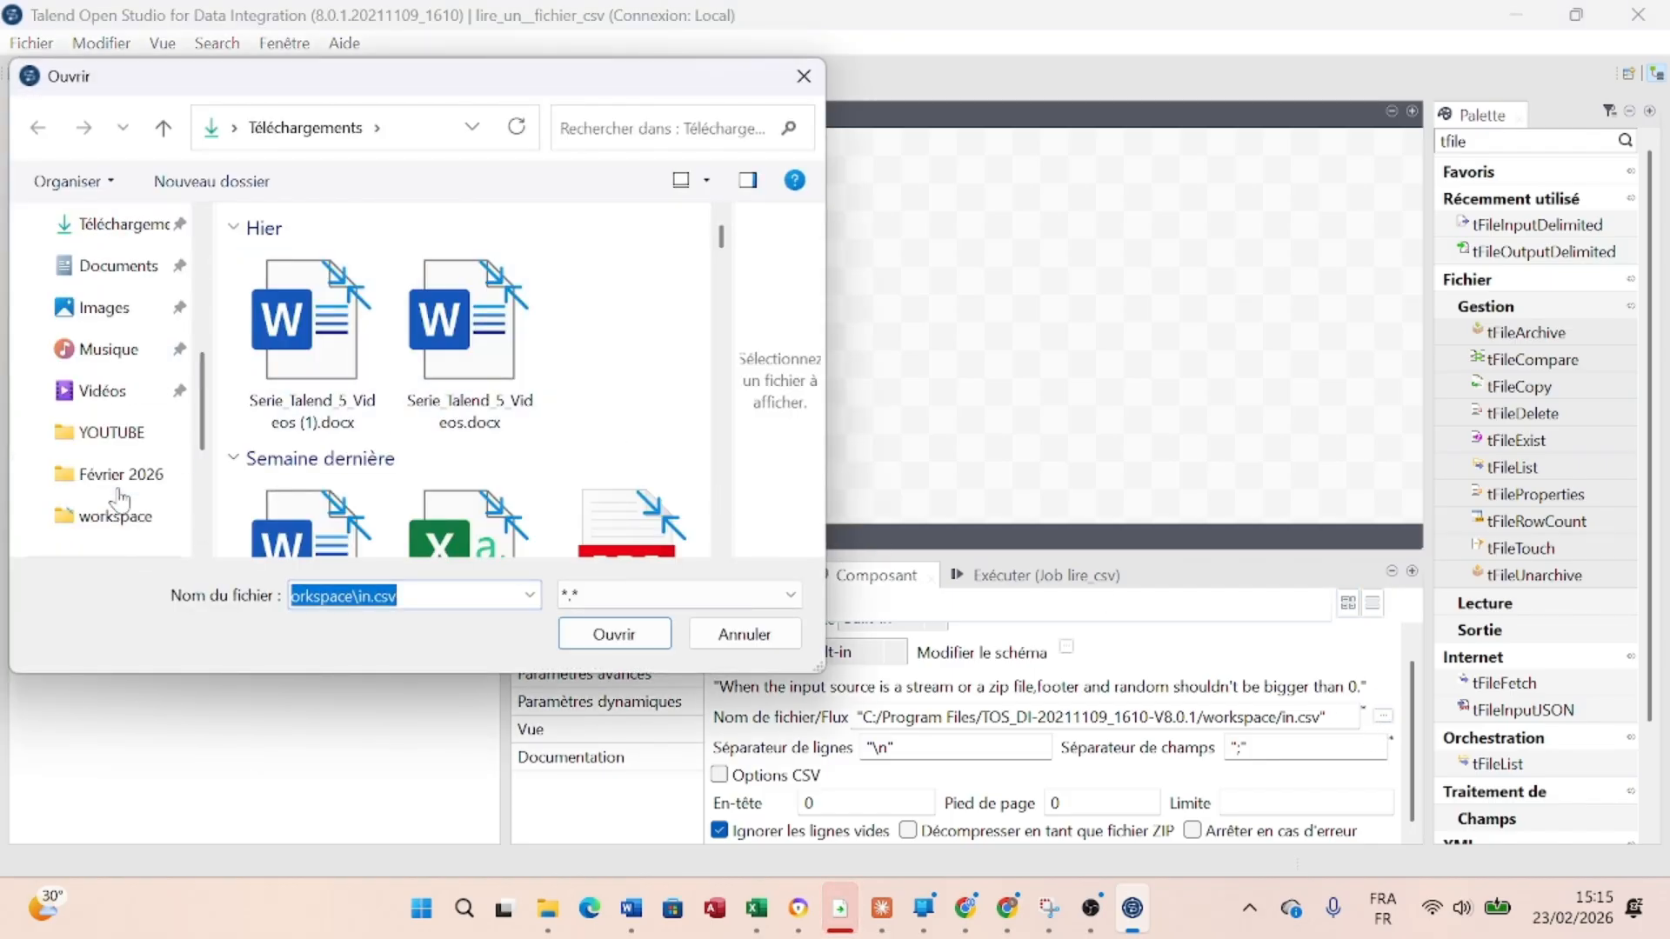
click(117, 442)
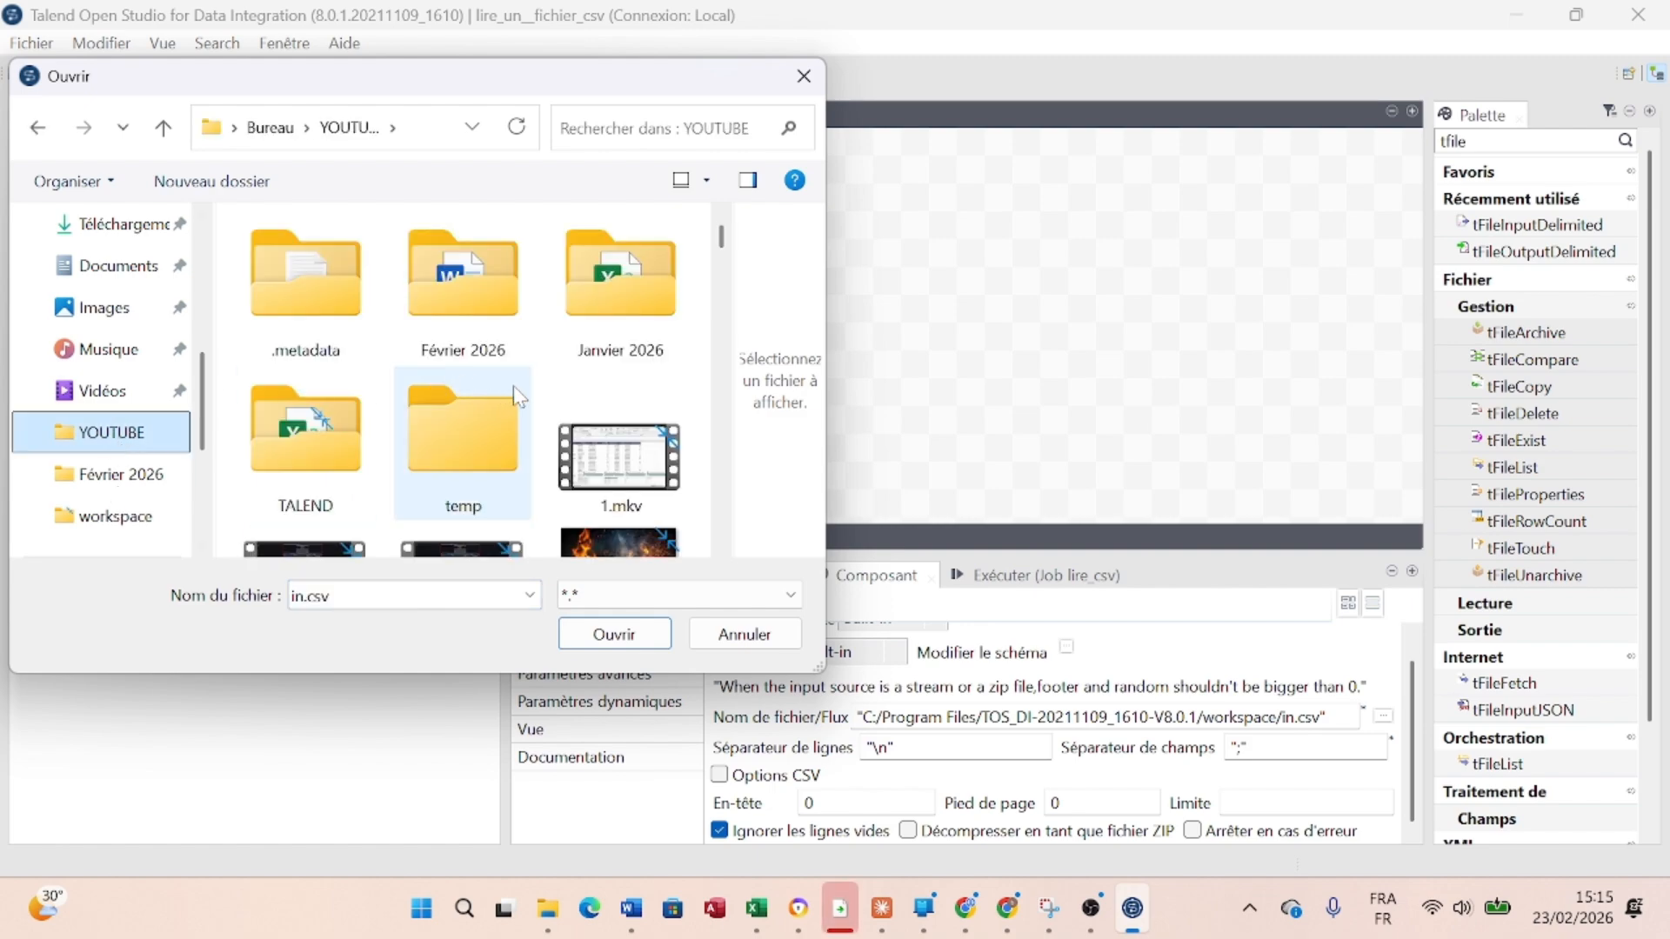
double_click(352, 447)
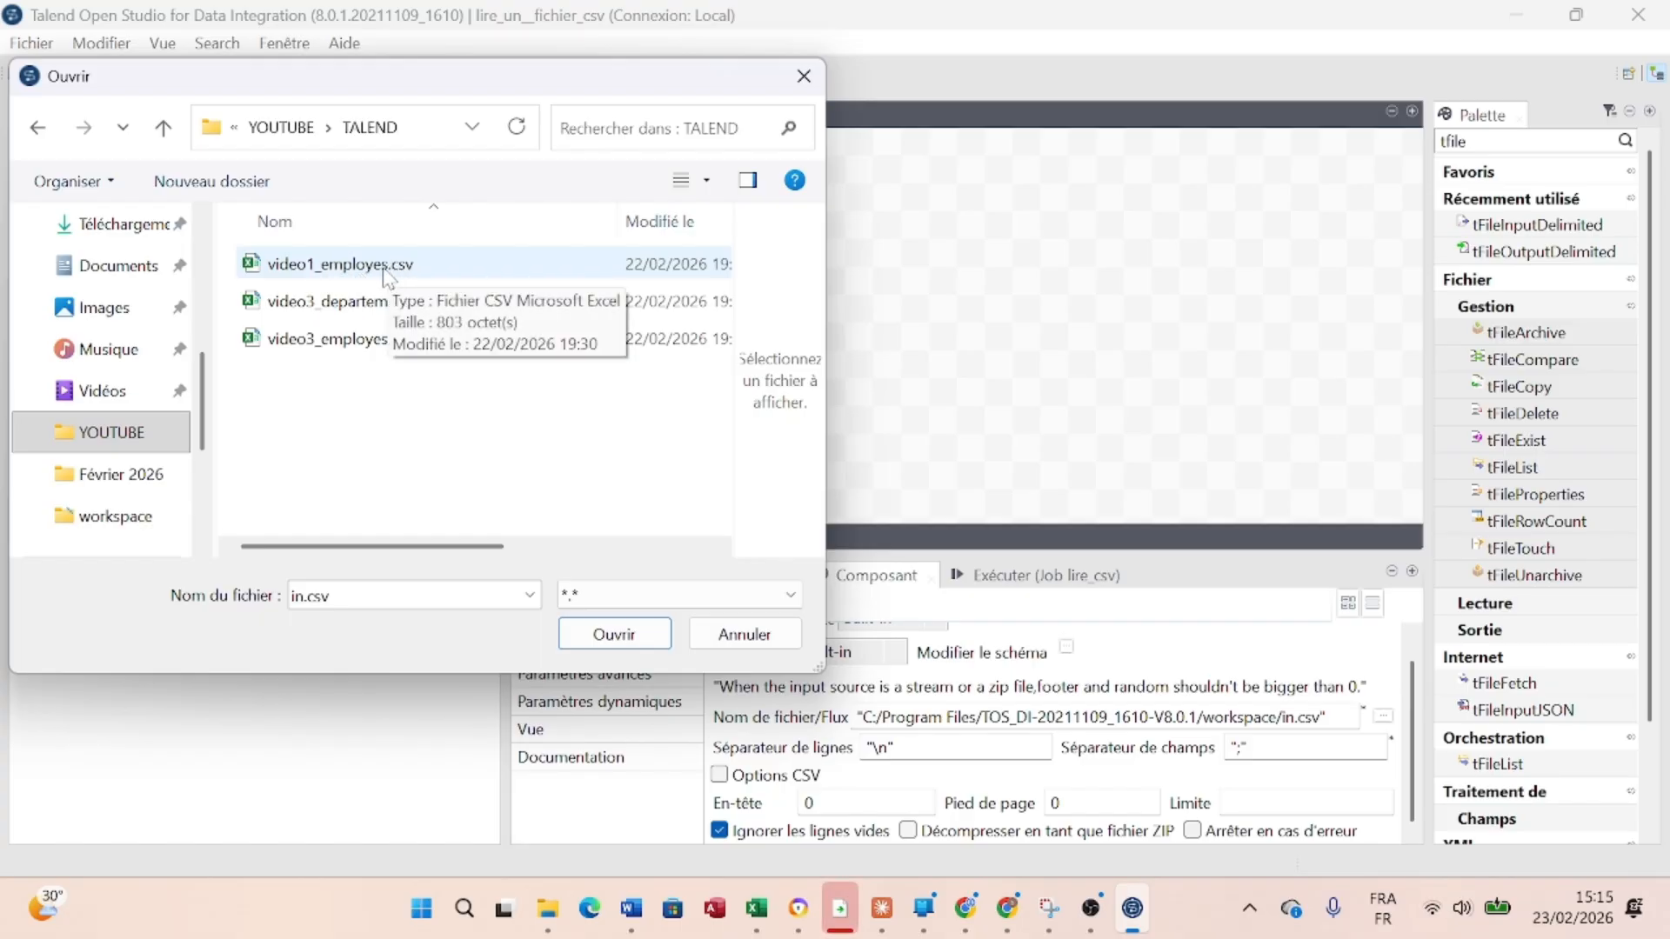
click(324, 268)
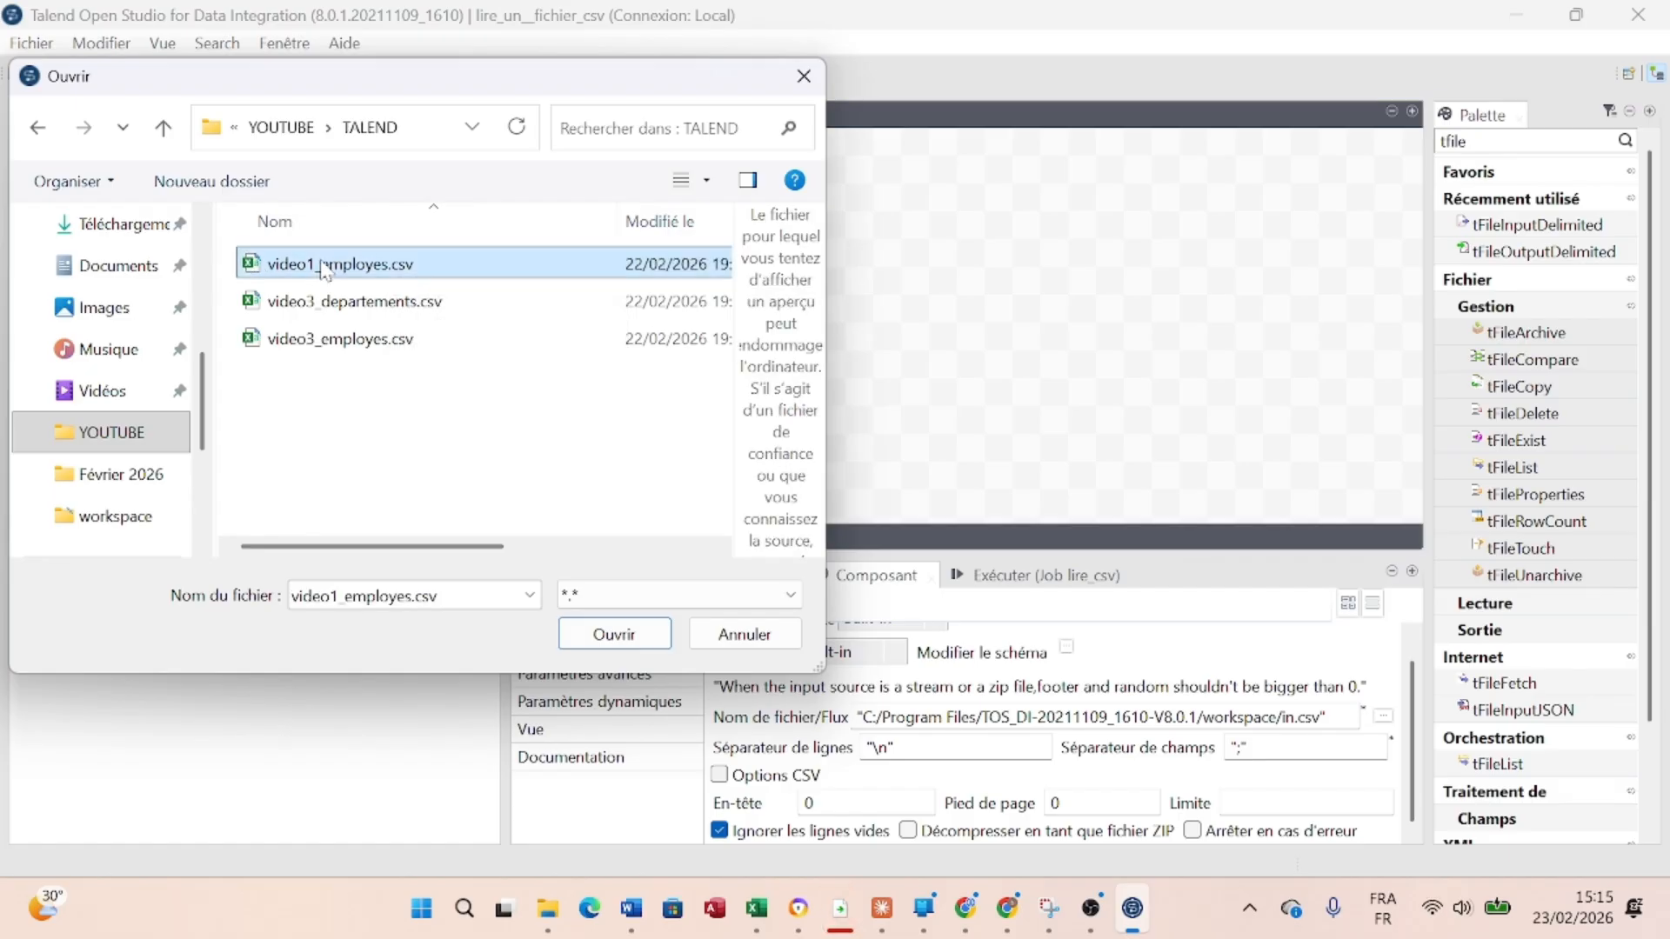
click(614, 634)
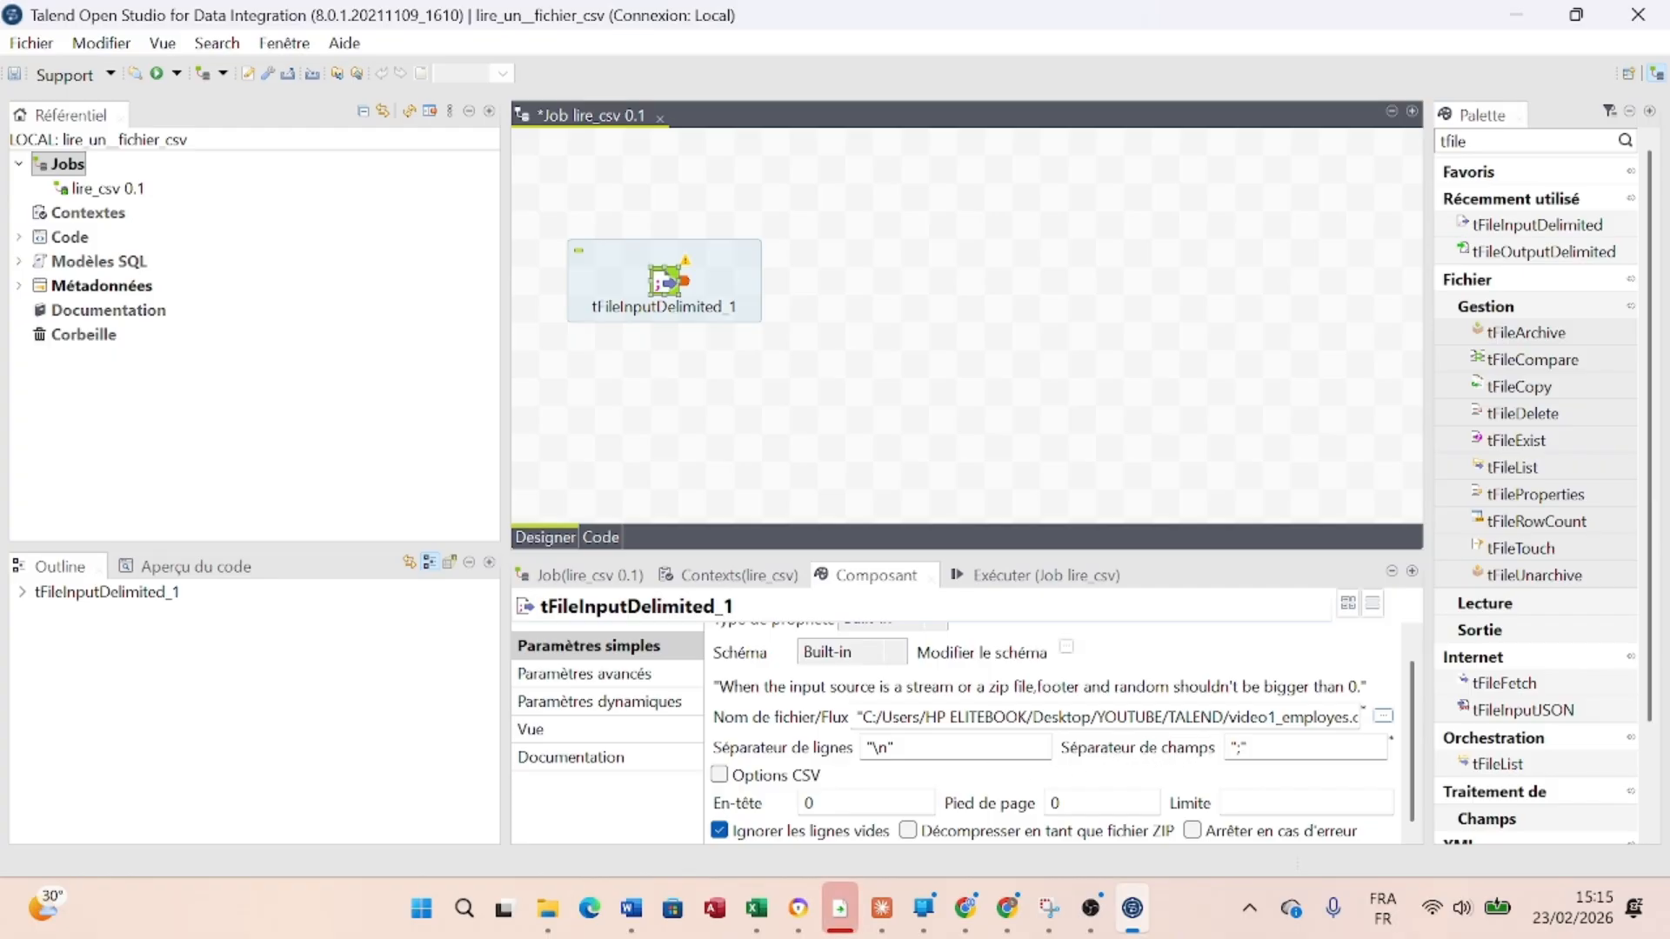
Check the delimiter of video1_employes.csv in Excel, then return to Talend, set the field separator to "," and enable the CSV options
click(762, 927)
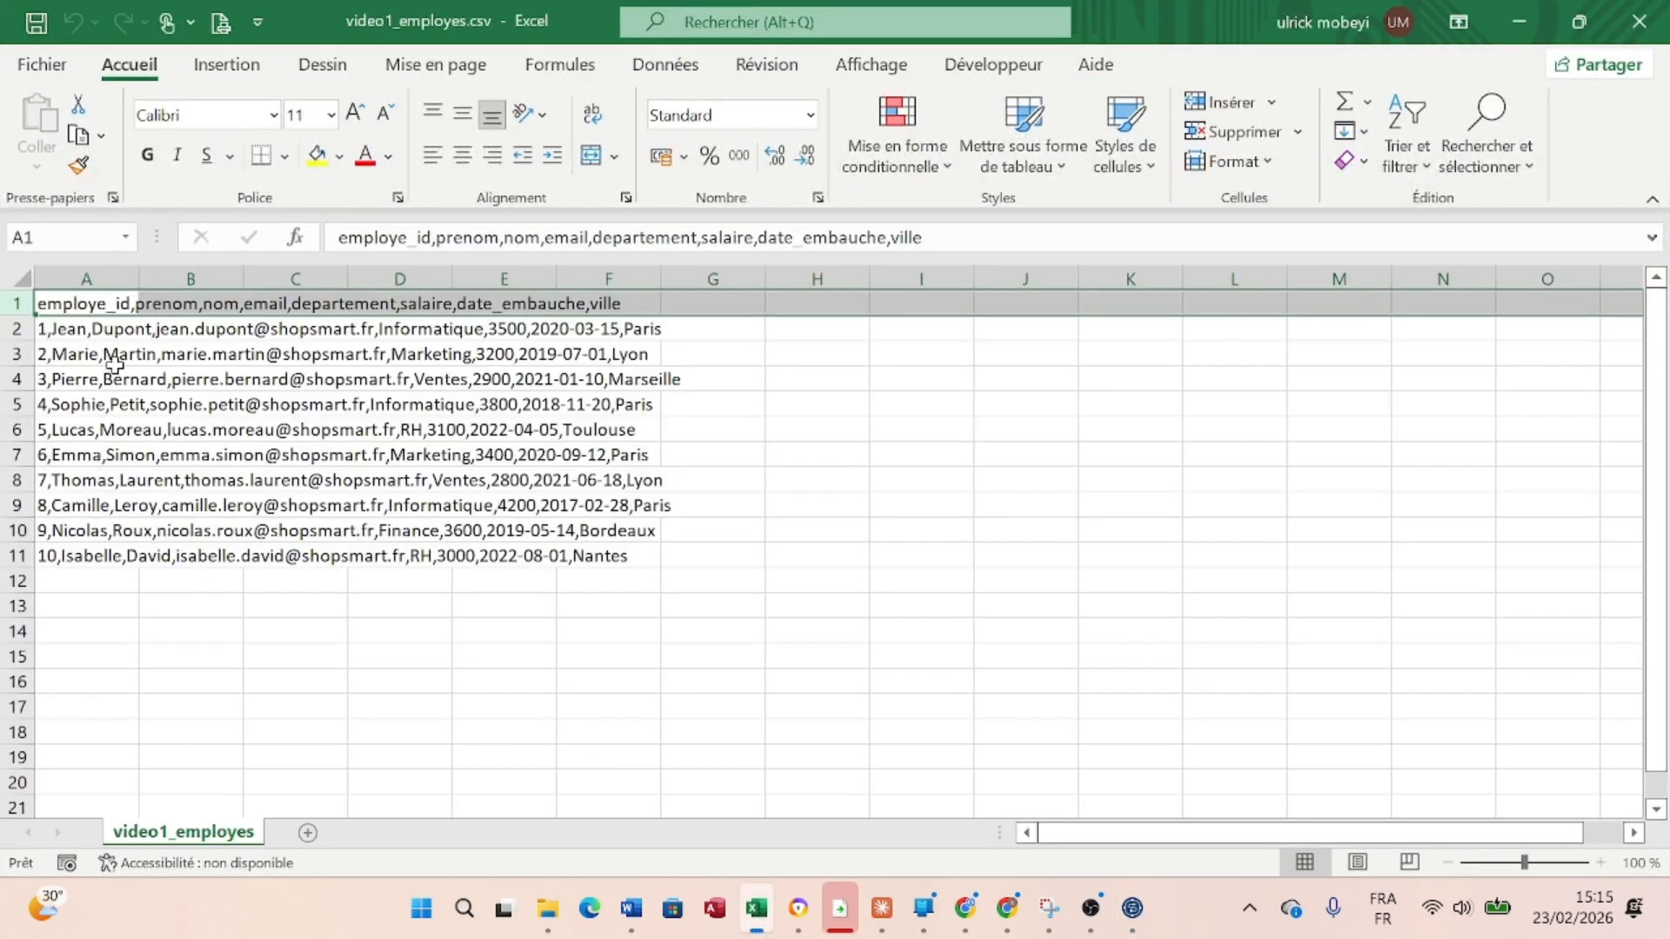
click(95, 274)
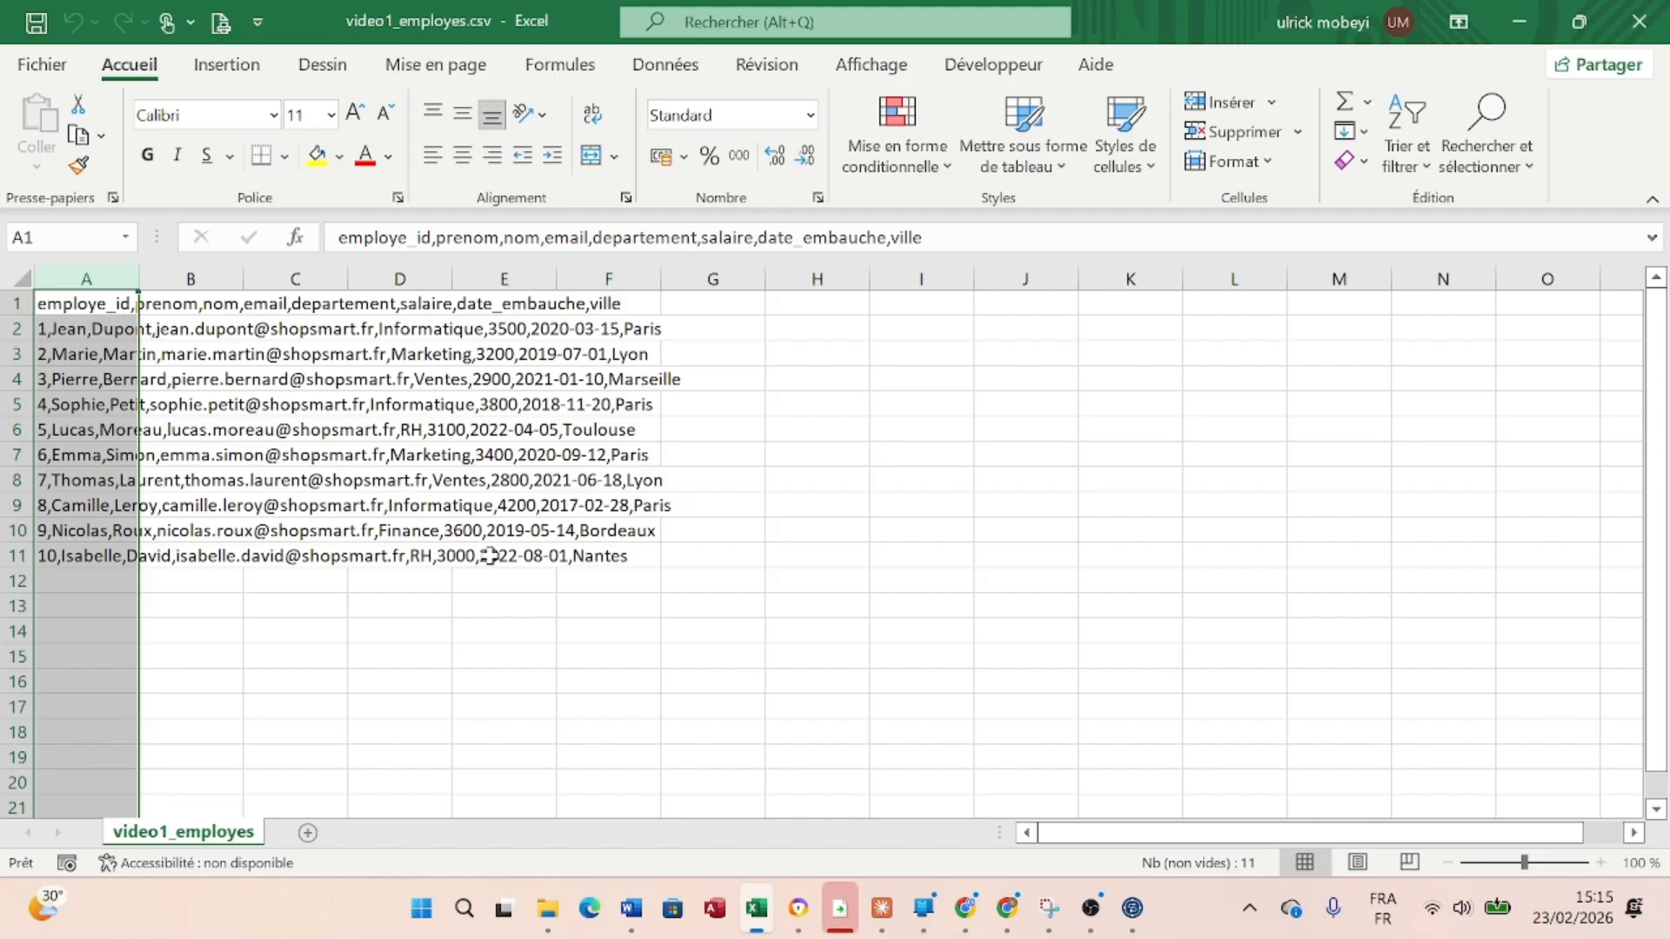
click(1524, 20)
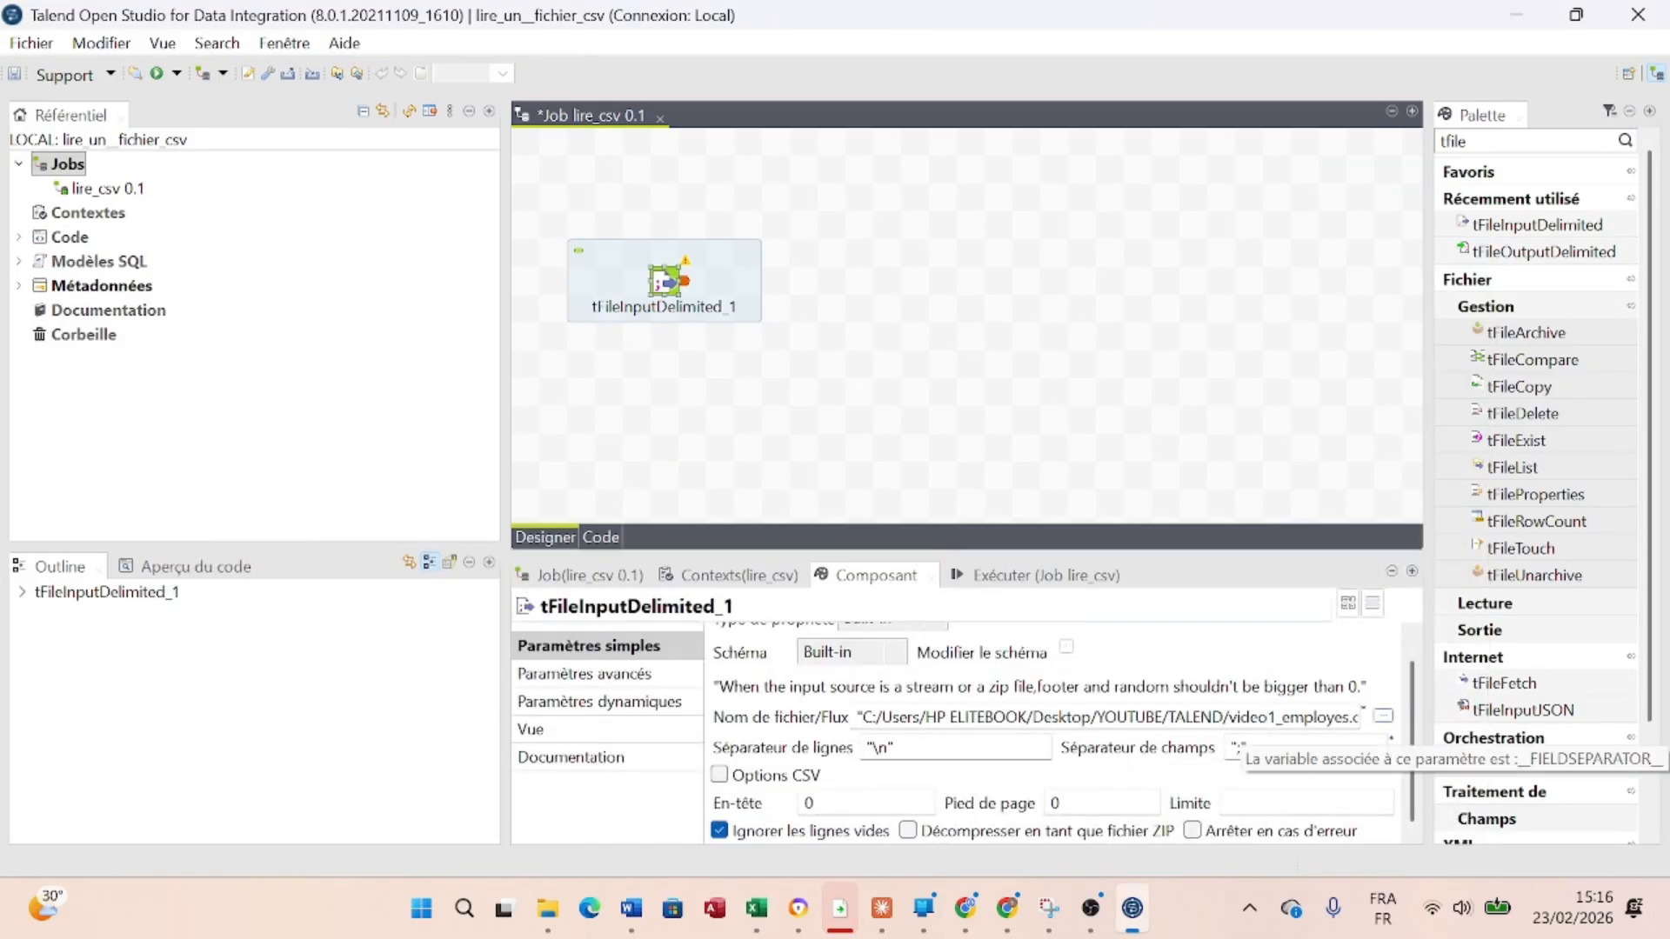
click(1241, 747)
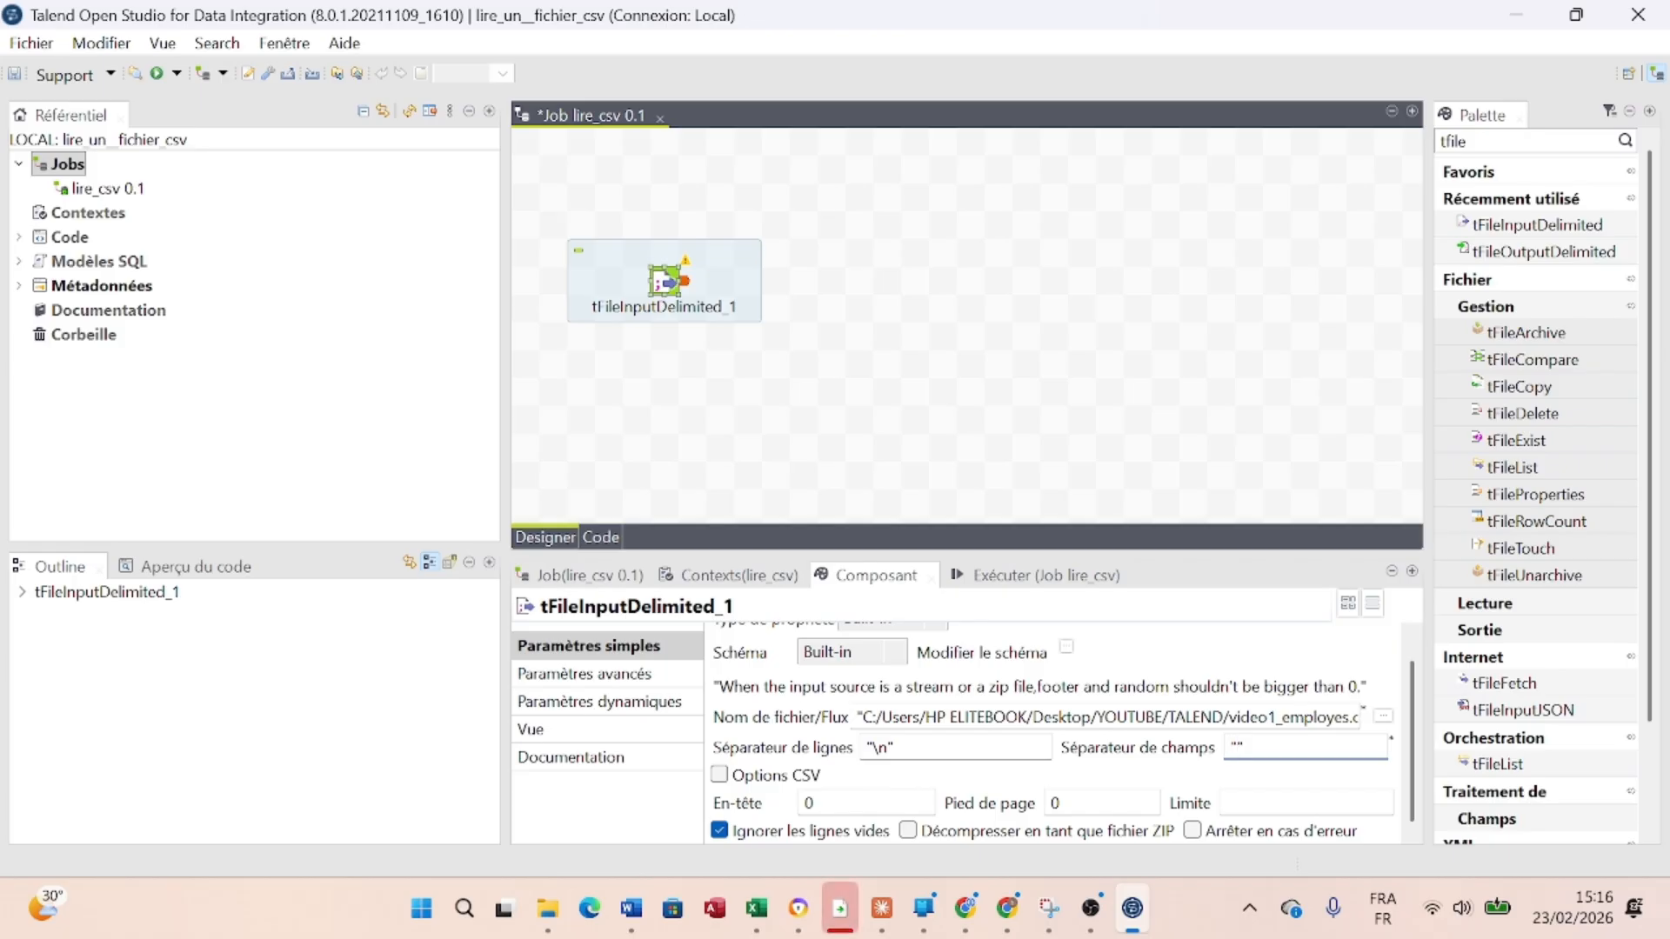
text(n)
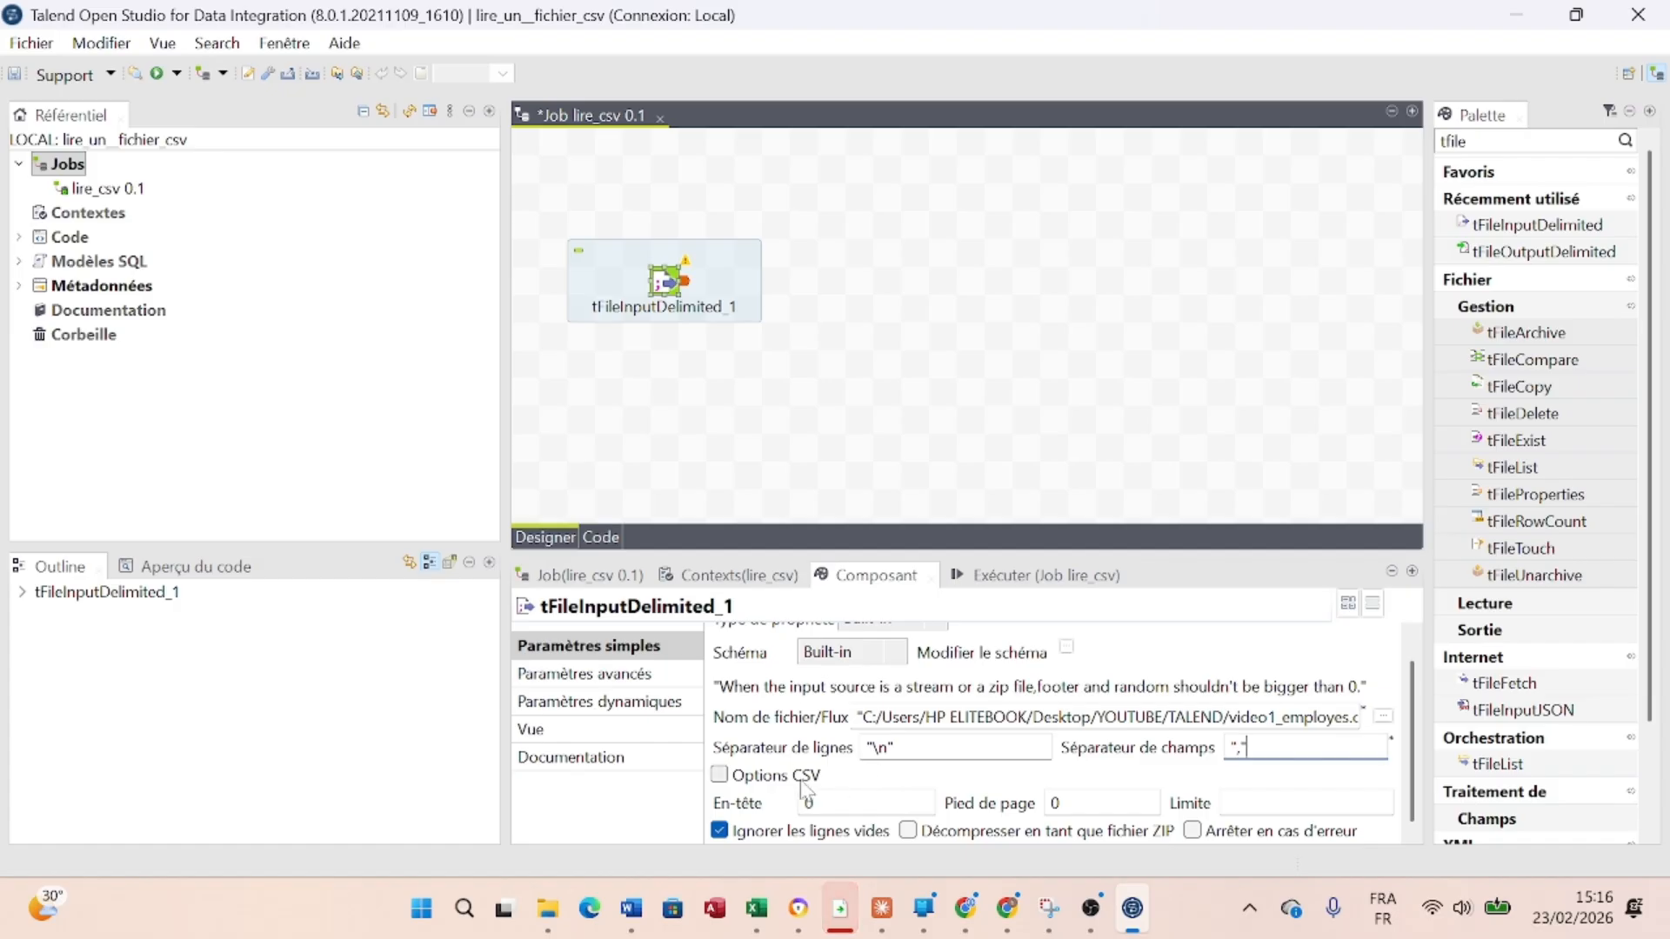
click(719, 775)
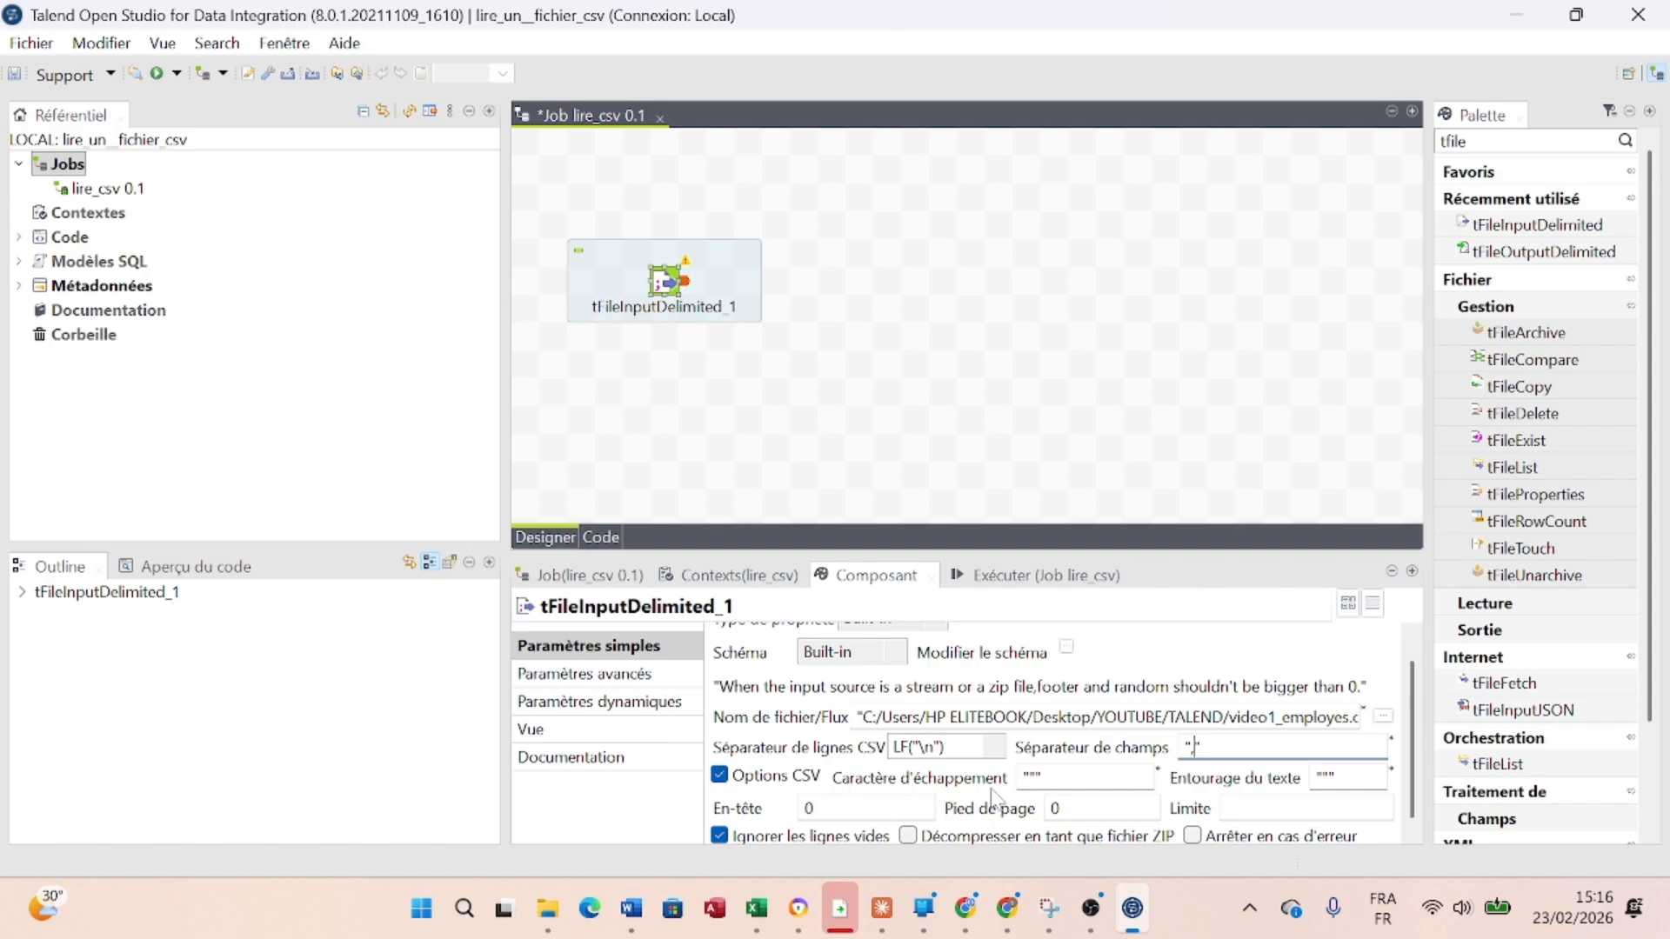
Check the header row of video1_employes.csv in Excel, then return to Talend and set the header (En-tête) to 1
scroll(997, 801, down, 1)
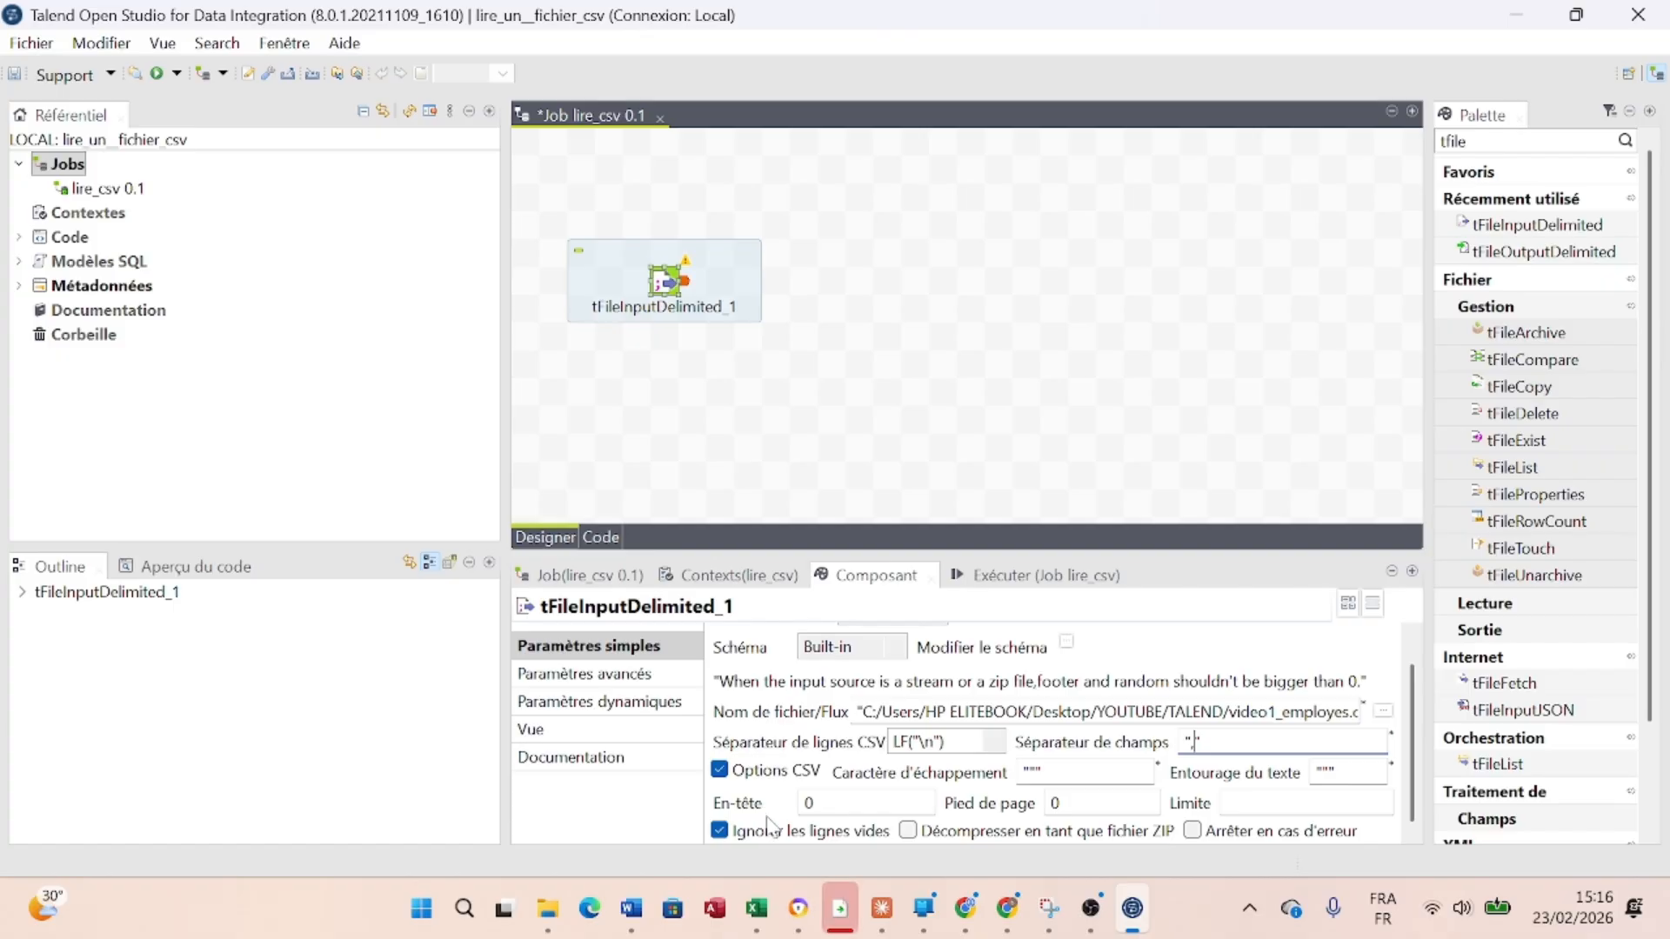
click(757, 908)
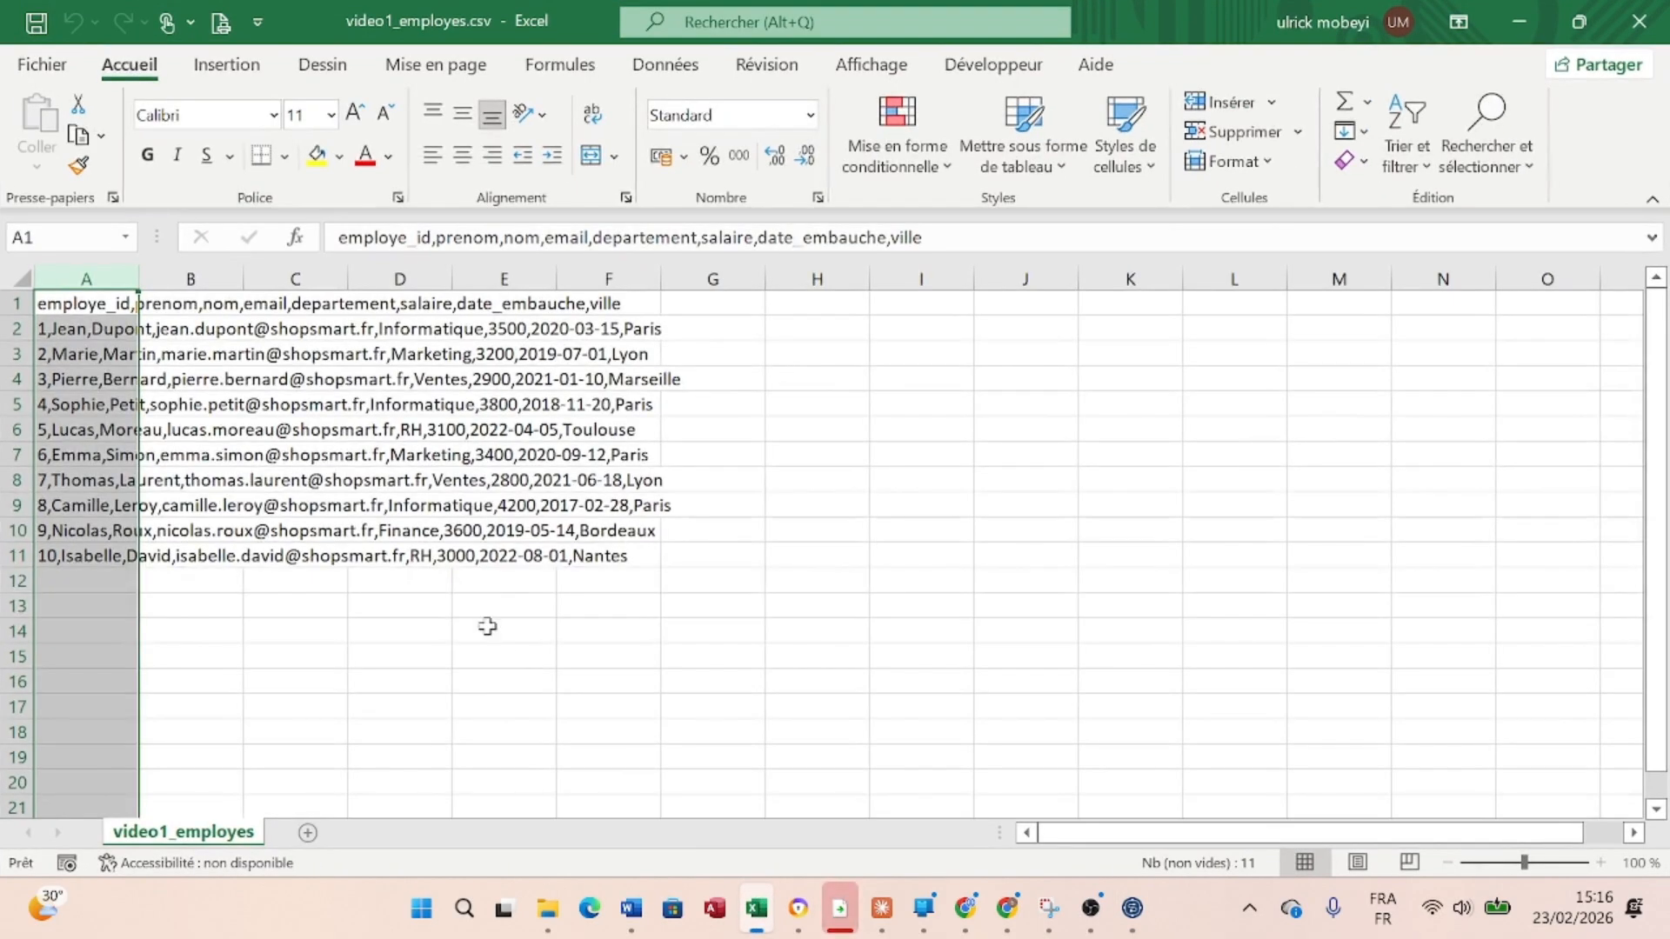
click(7, 303)
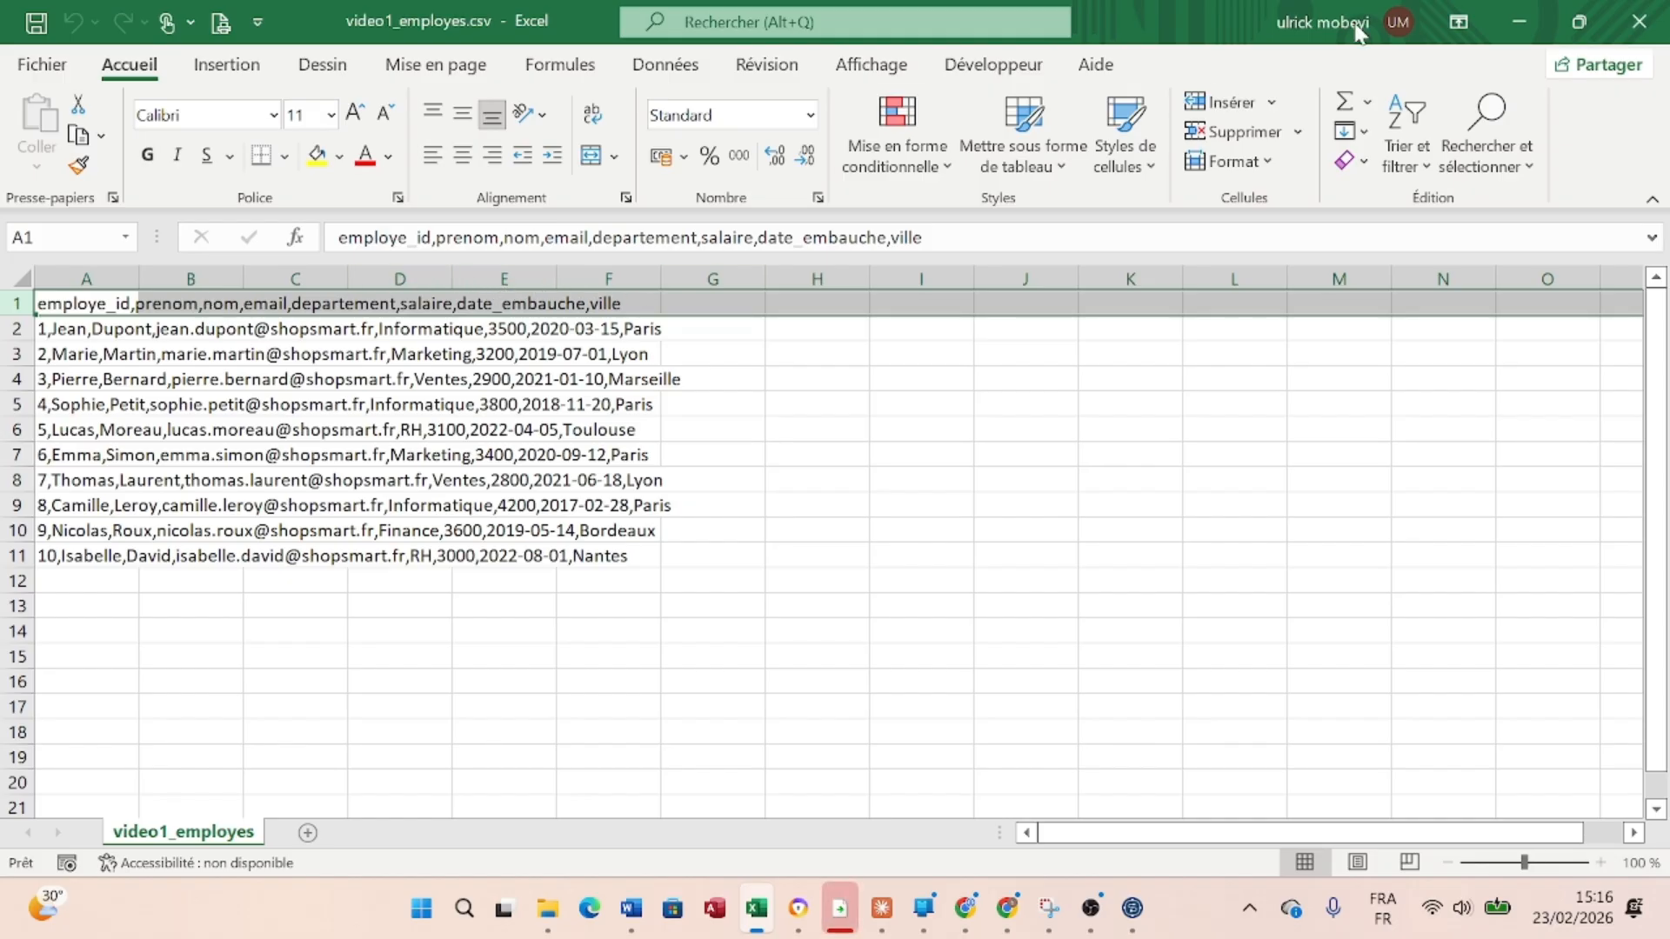
click(1519, 21)
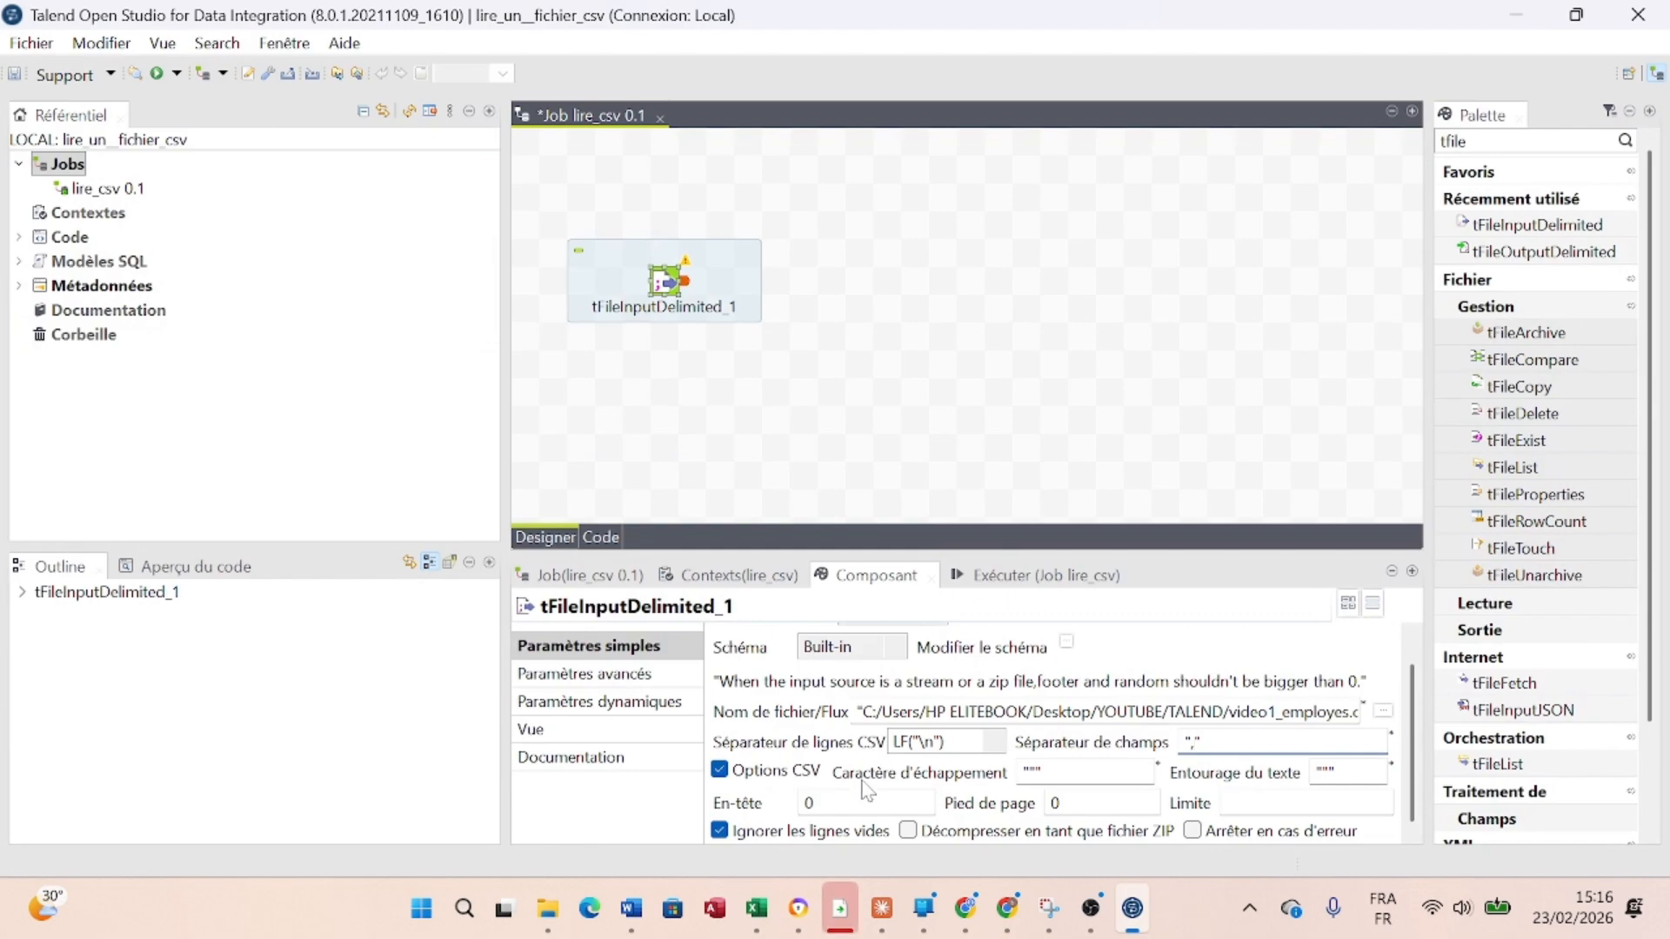
click(809, 803)
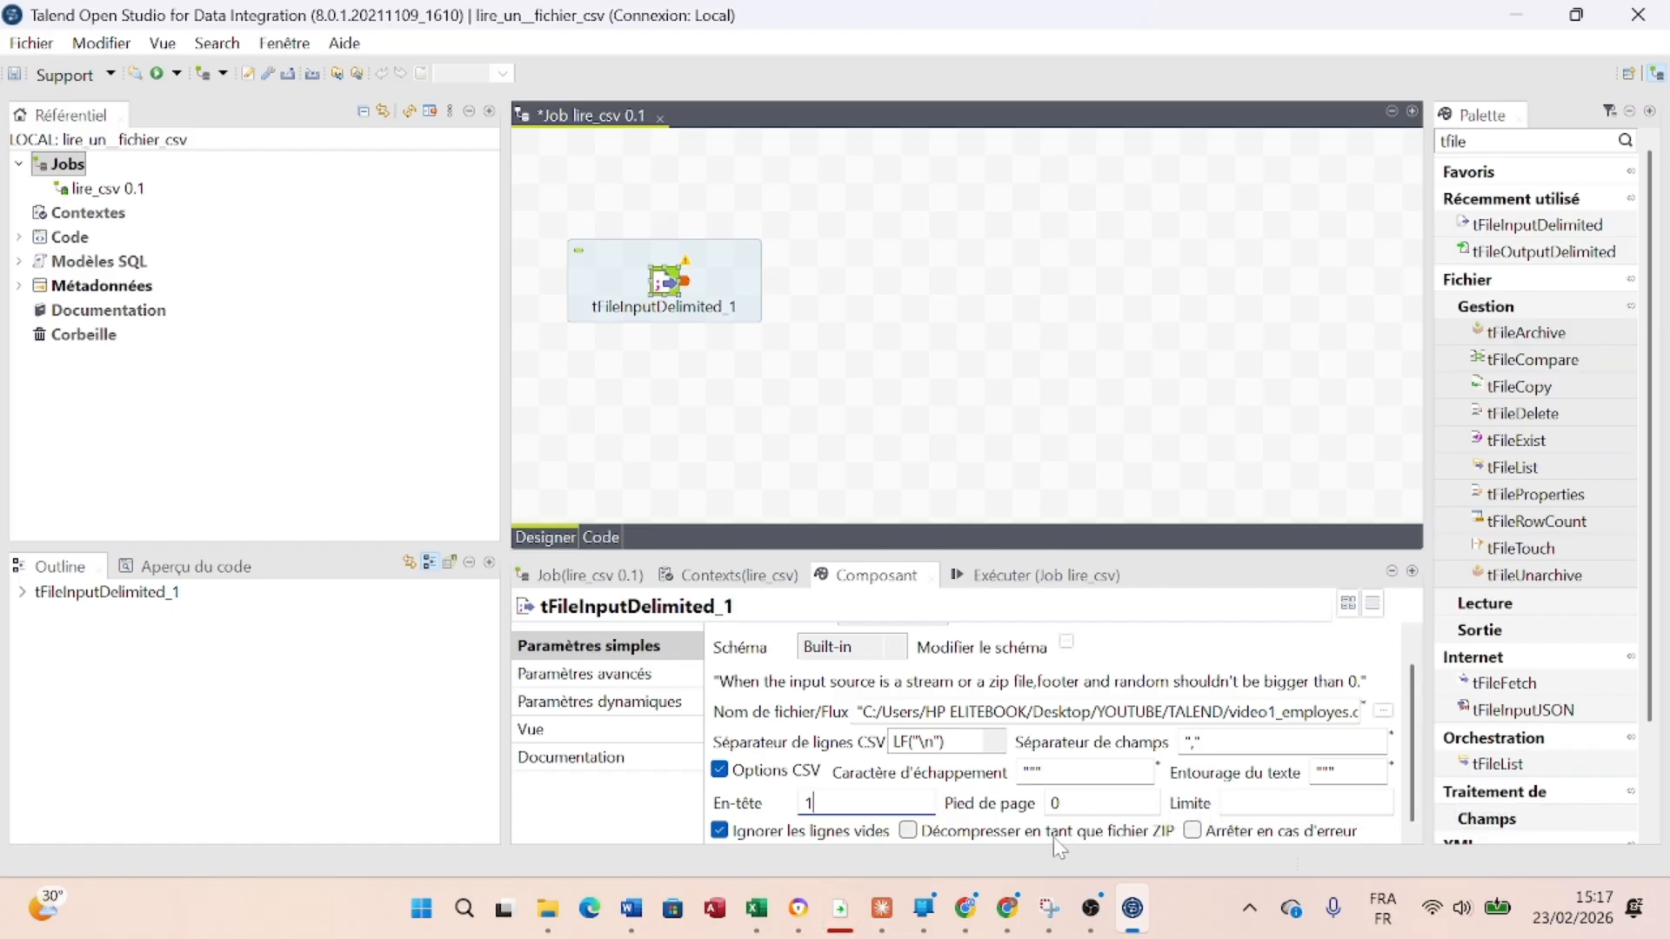
Open the built-in schema of tFileInputDelimited for editing, enlarge the schema window and move it clear of the repository
drag(1411, 783, 1410, 707)
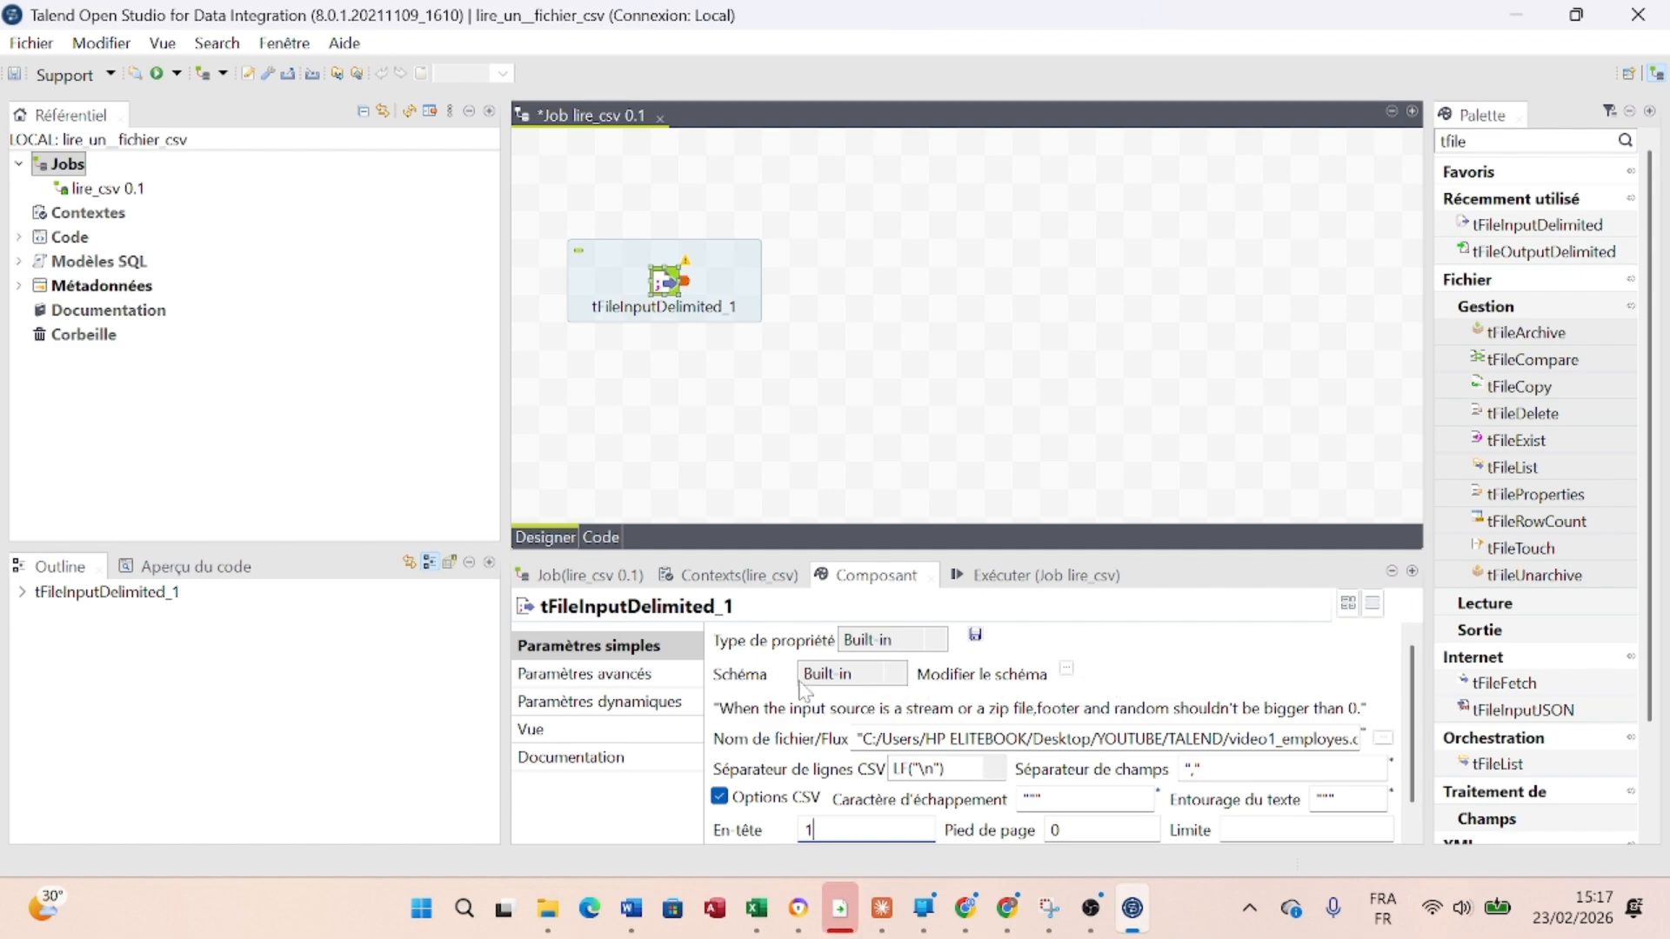
click(898, 687)
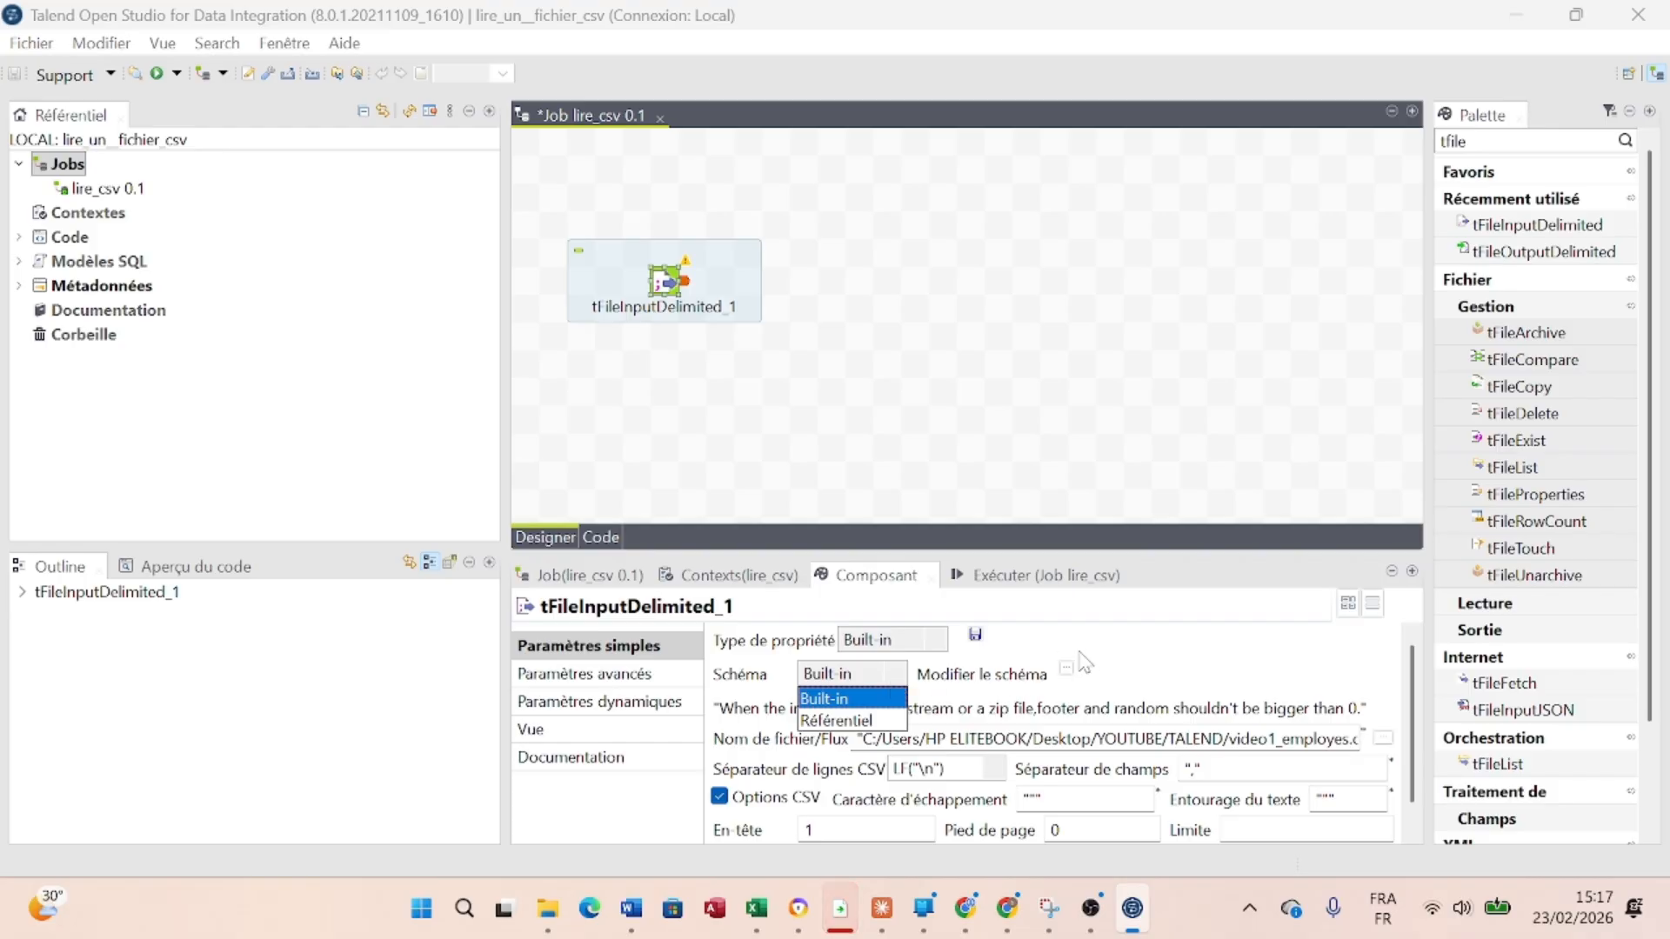
click(1120, 658)
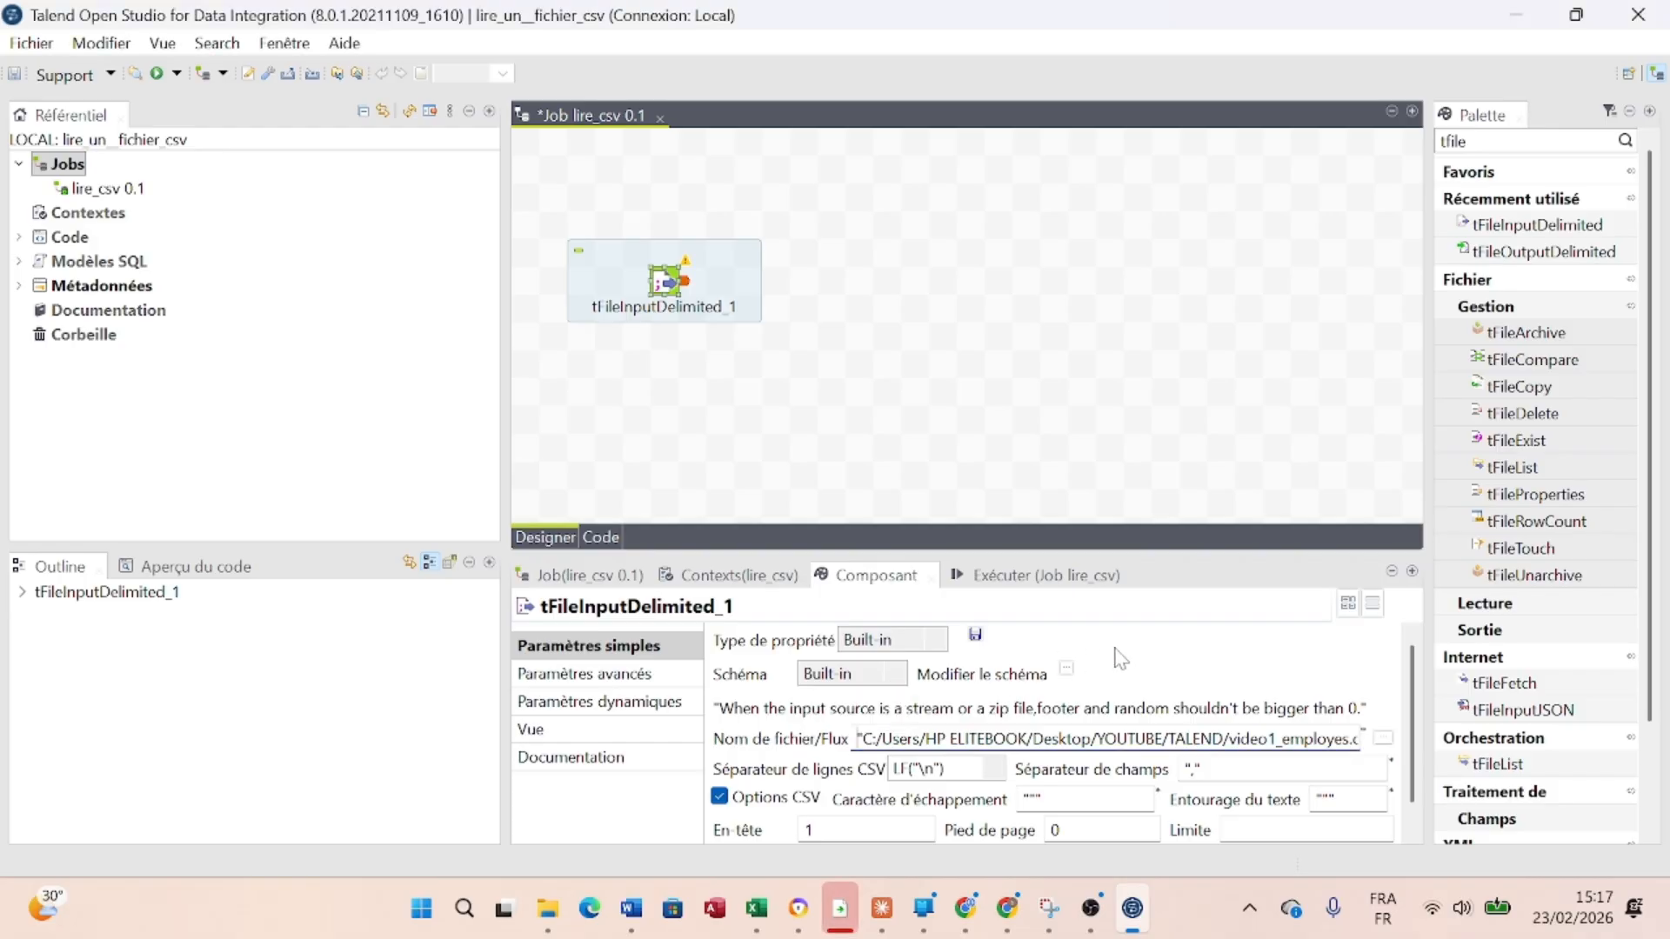
click(1067, 671)
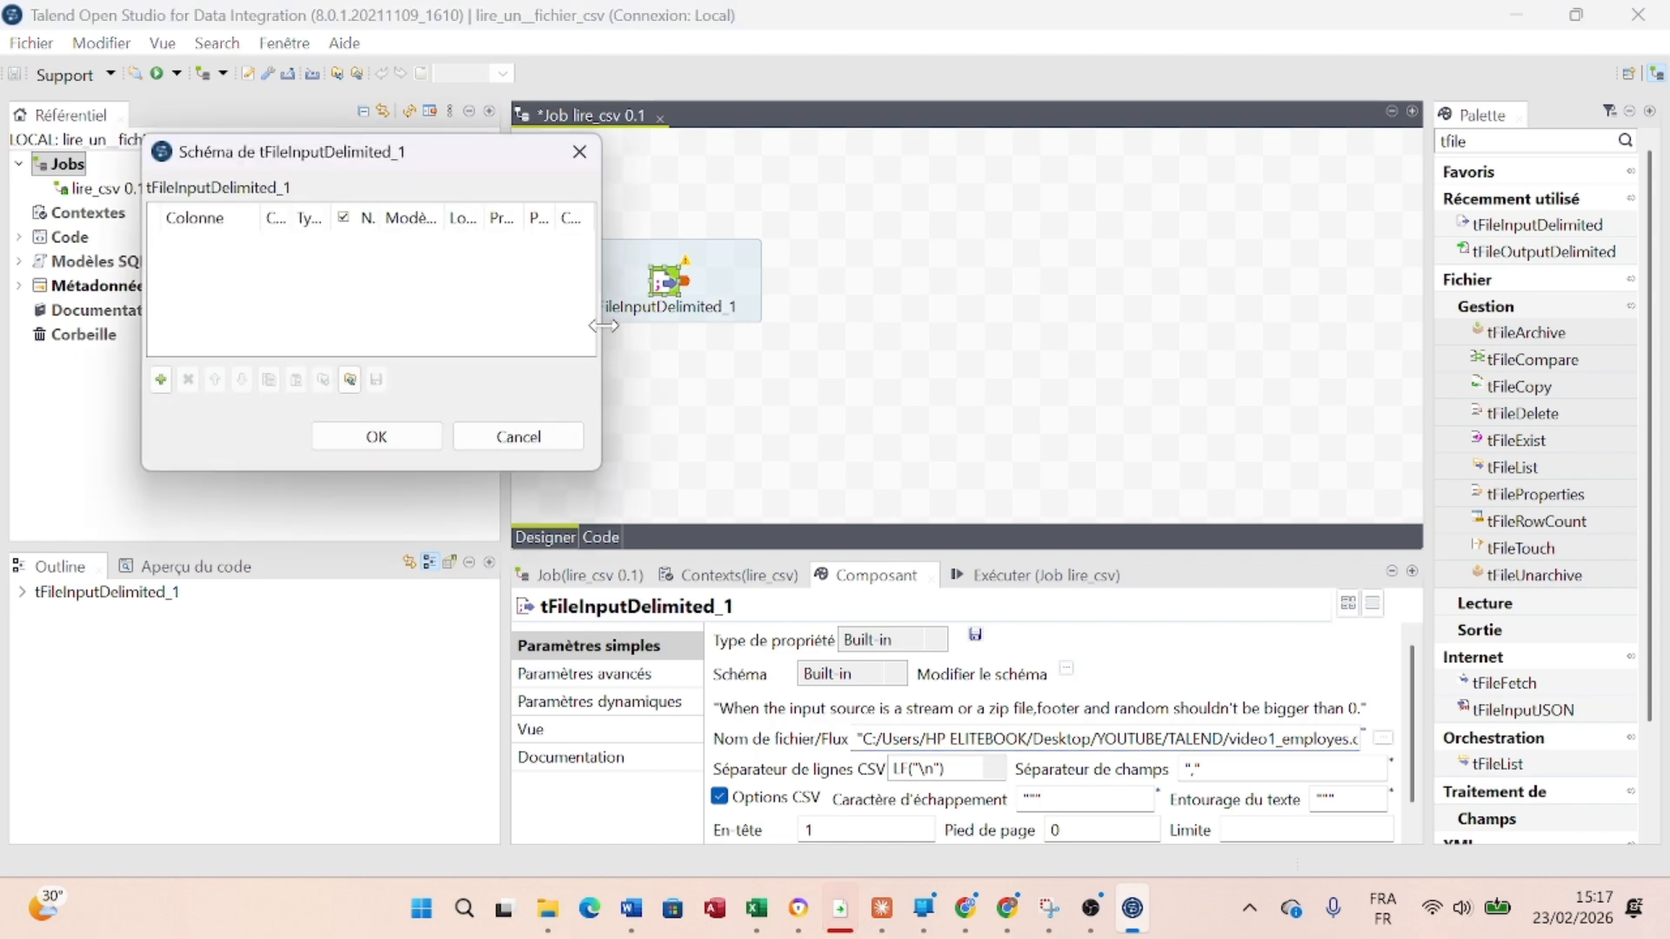
drag(604, 325, 896, 322)
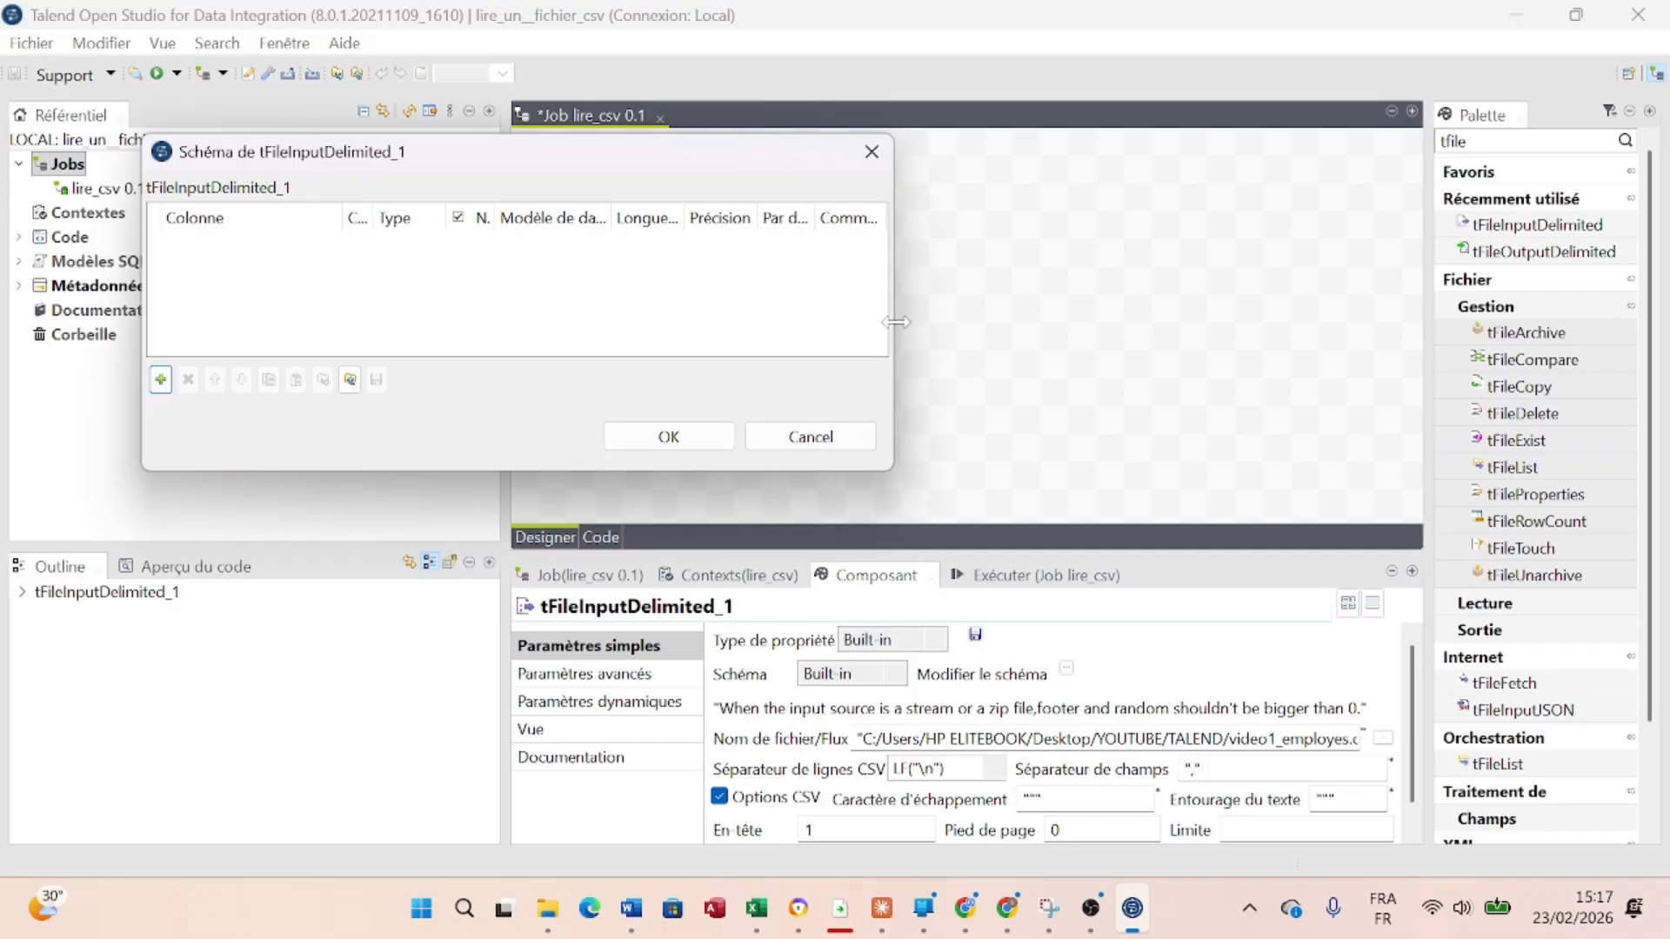
drag(510, 471, 509, 543)
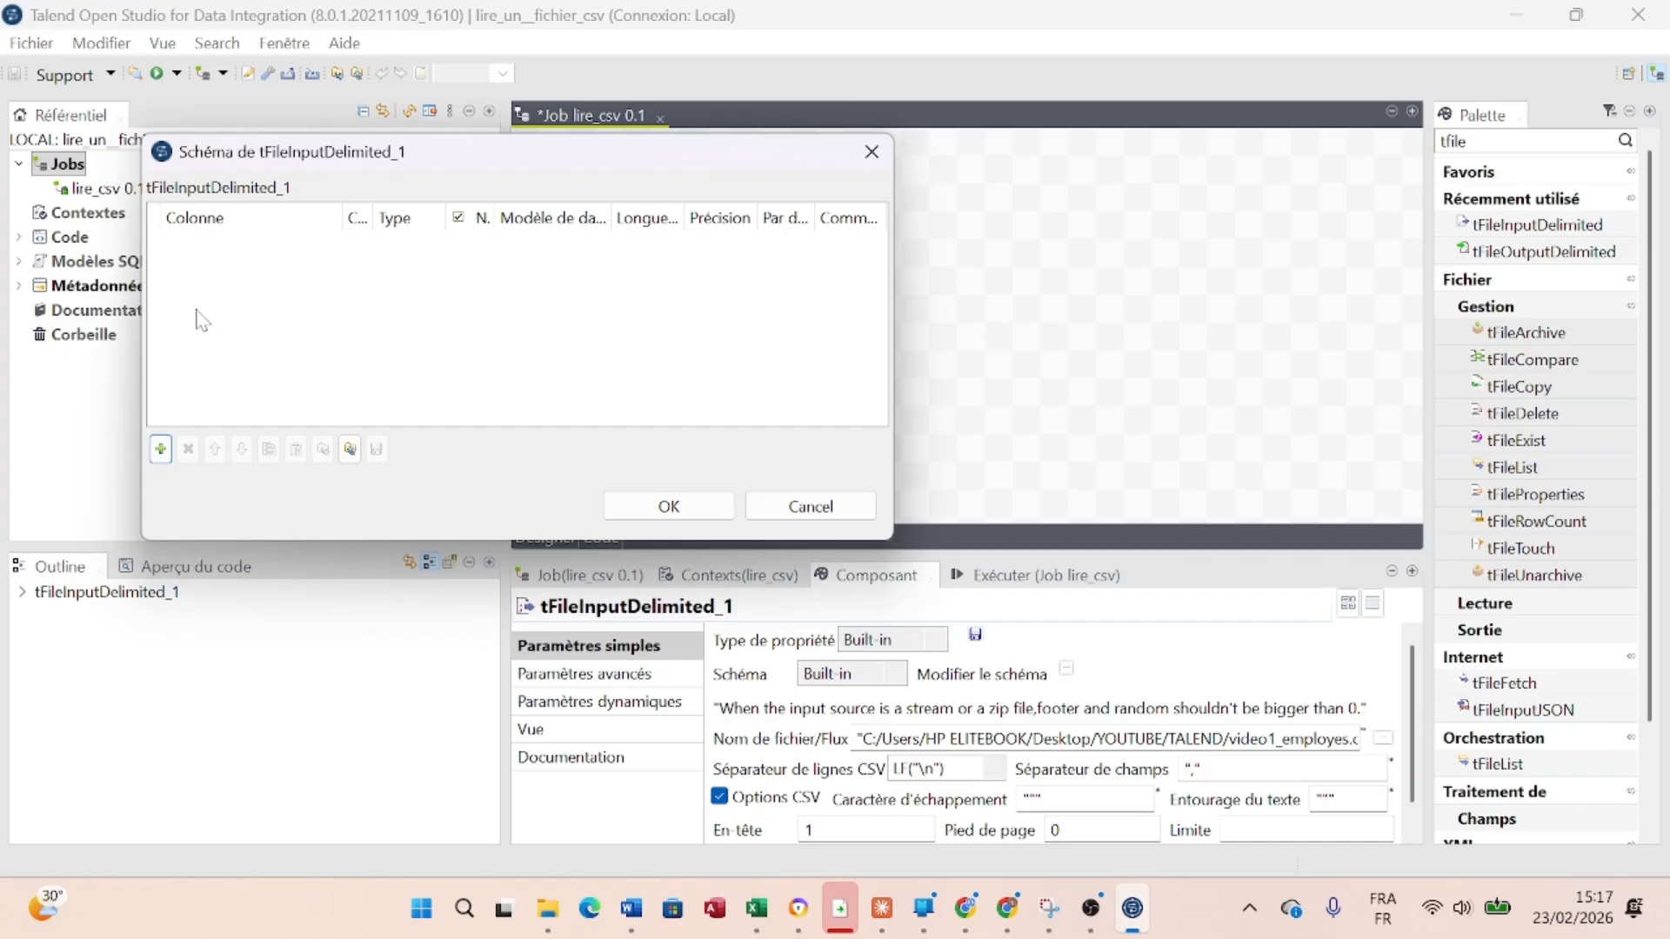
mouse_move(376, 216)
mouse_down()
mouse_move(416, 258)
mouse_move(392, 223)
mouse_up()
drag(585, 150, 939, 101)
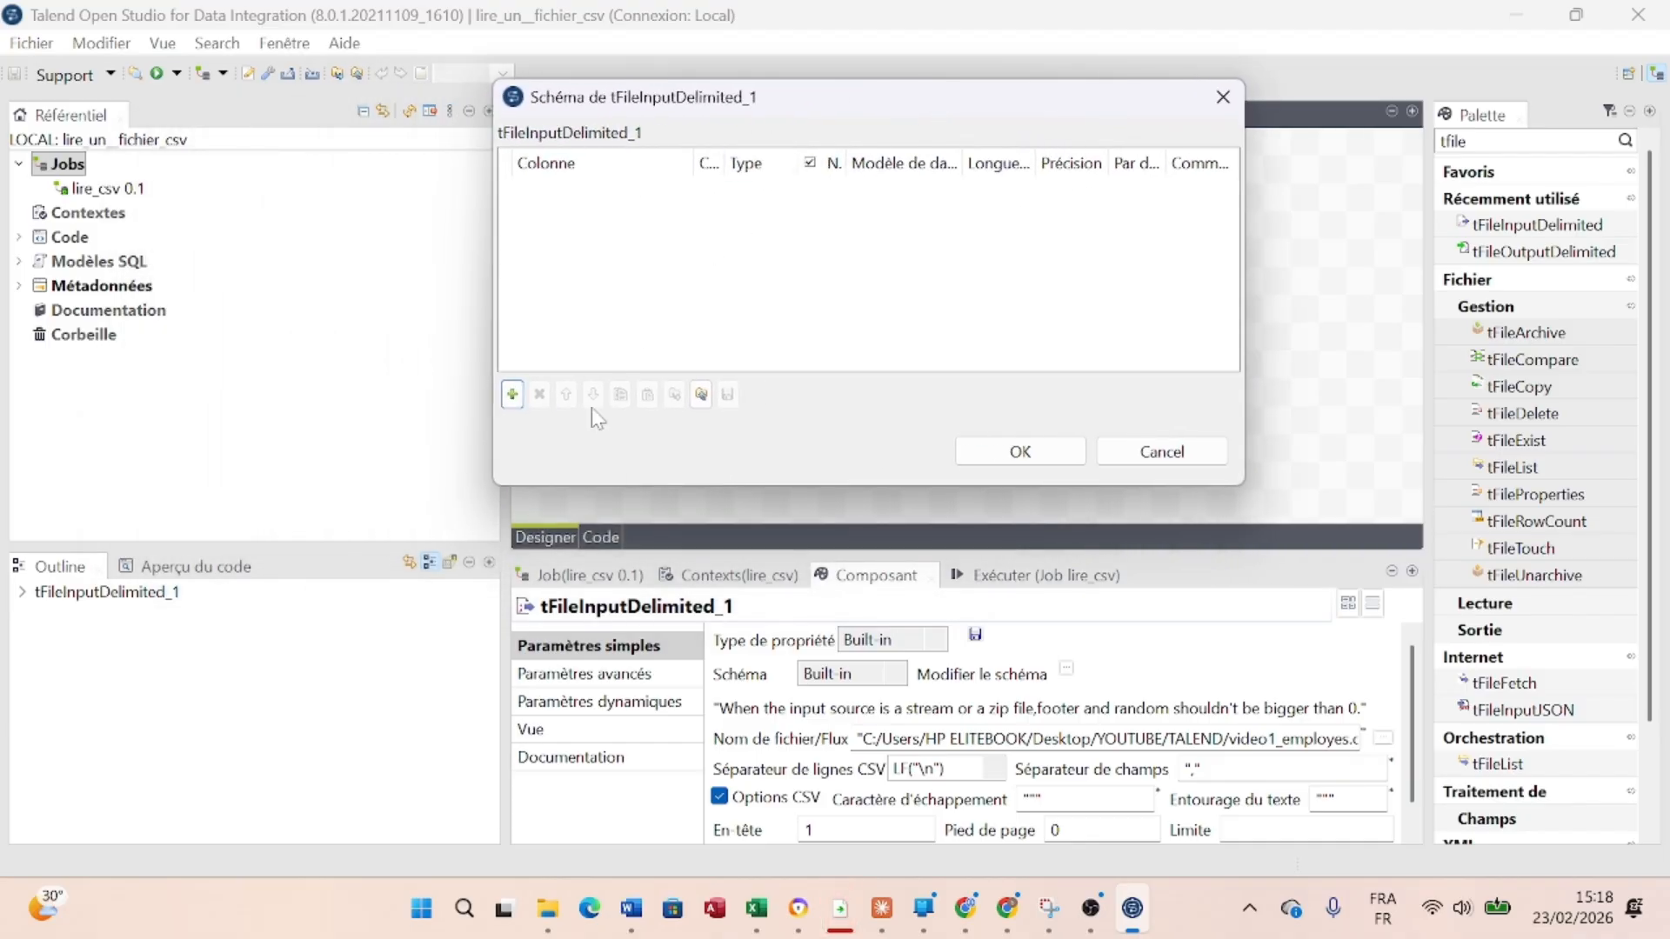
Check the column names in Excel, then add a schema column named employe_id in Talend with type int | Integer
click(757, 908)
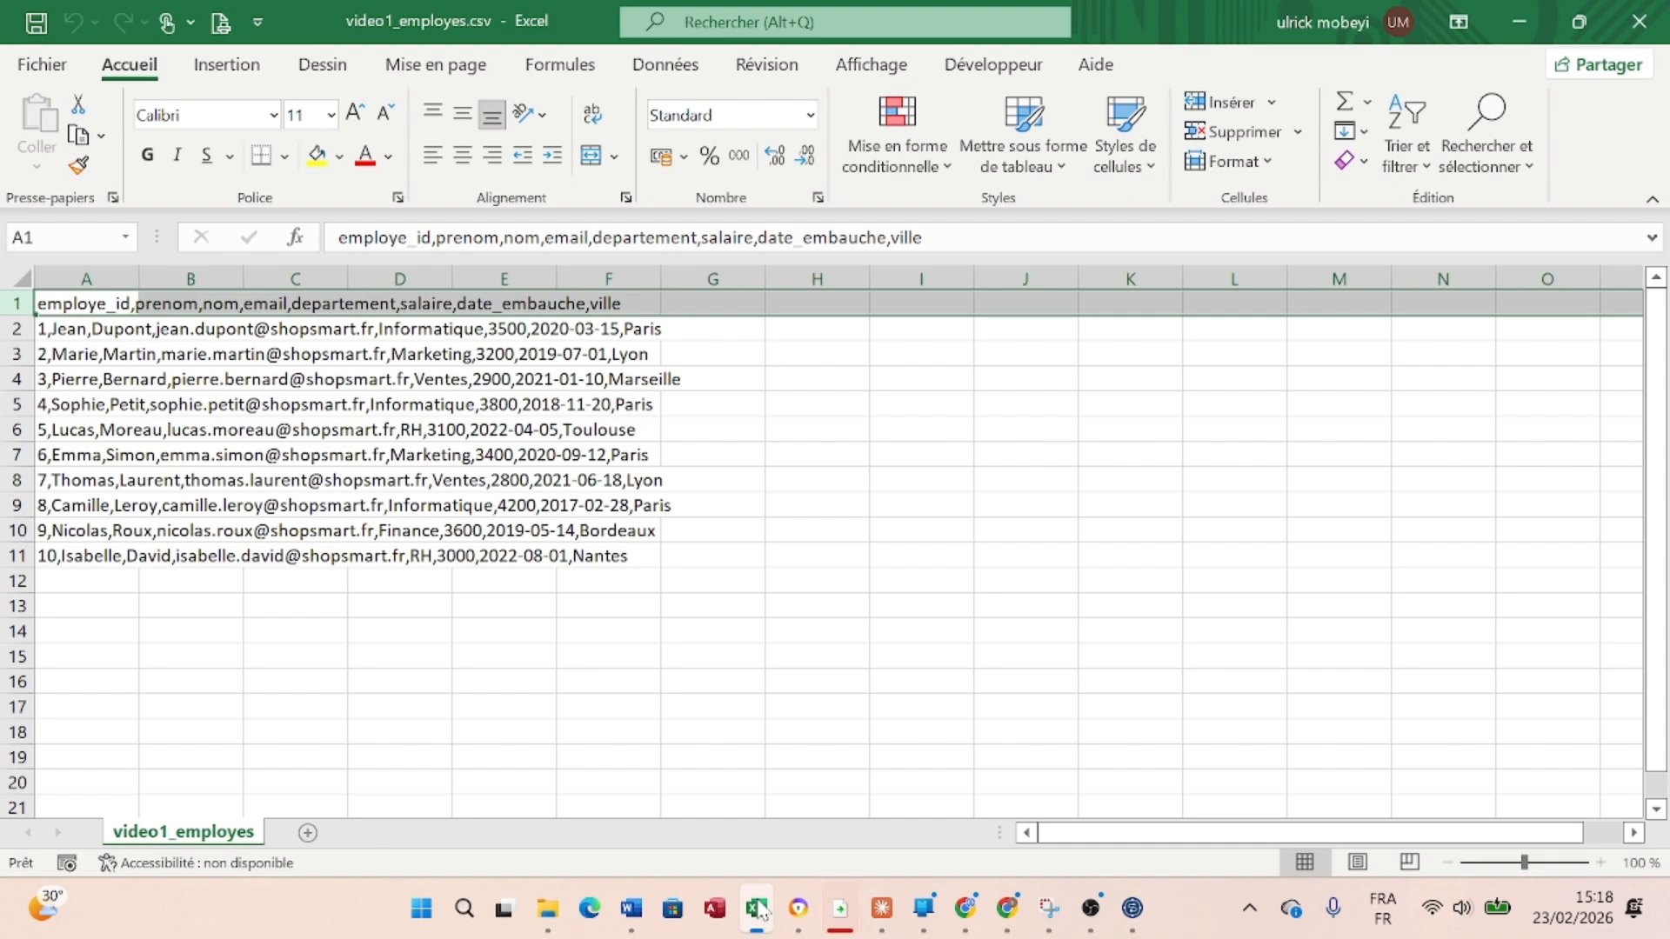
click(759, 909)
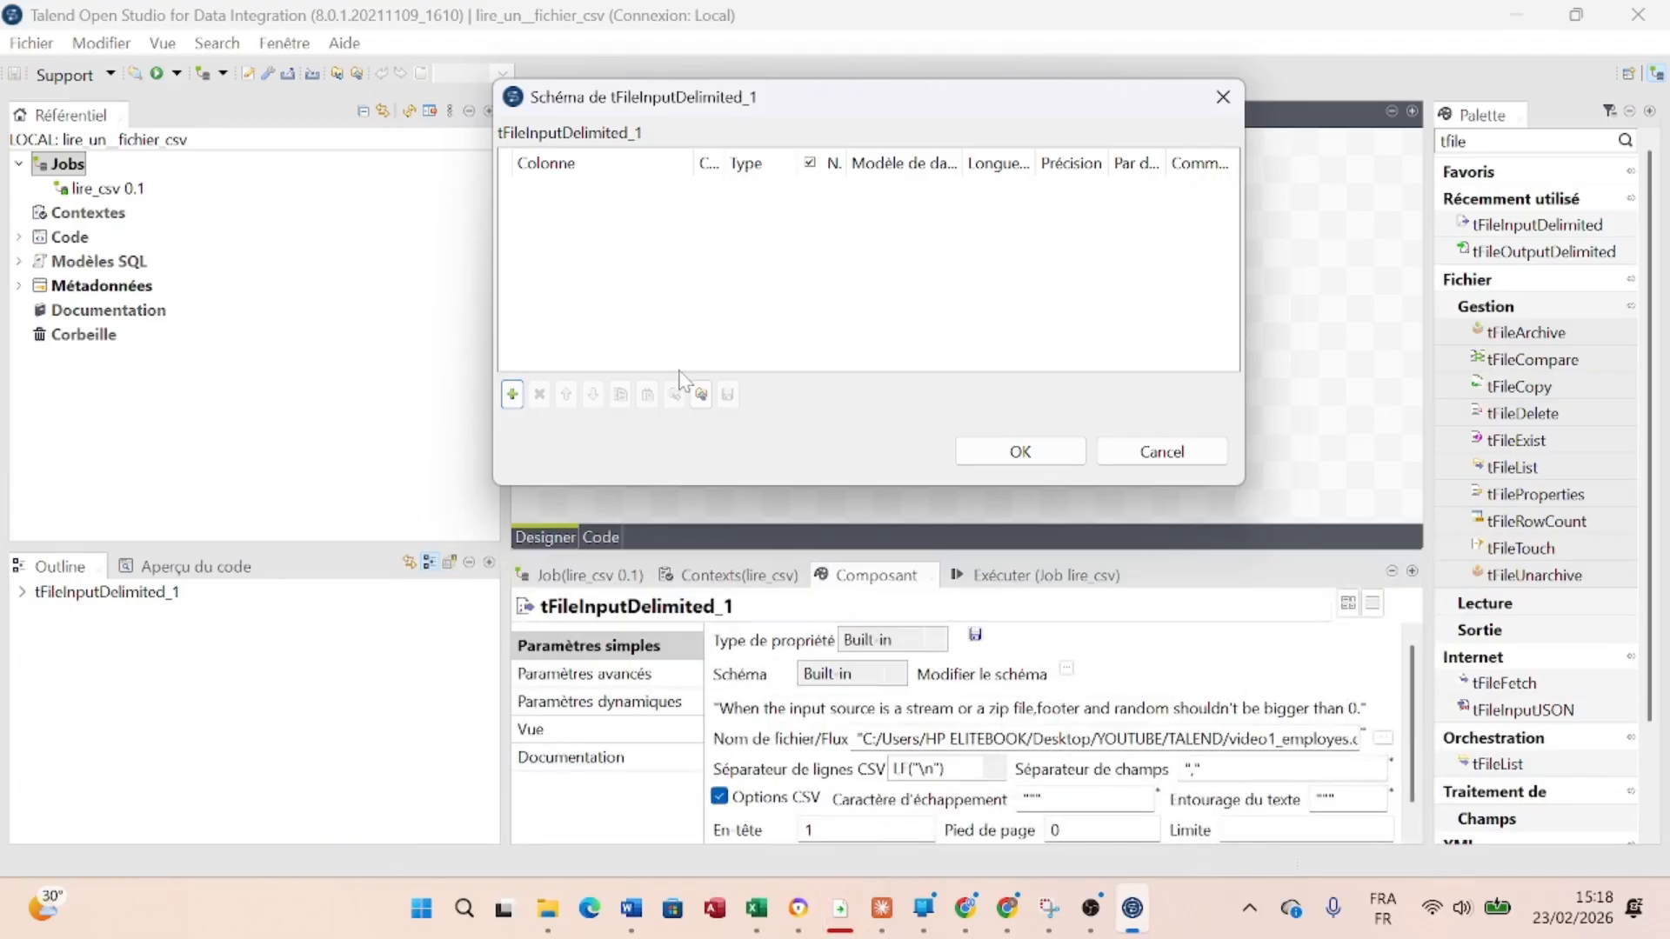
click(512, 394)
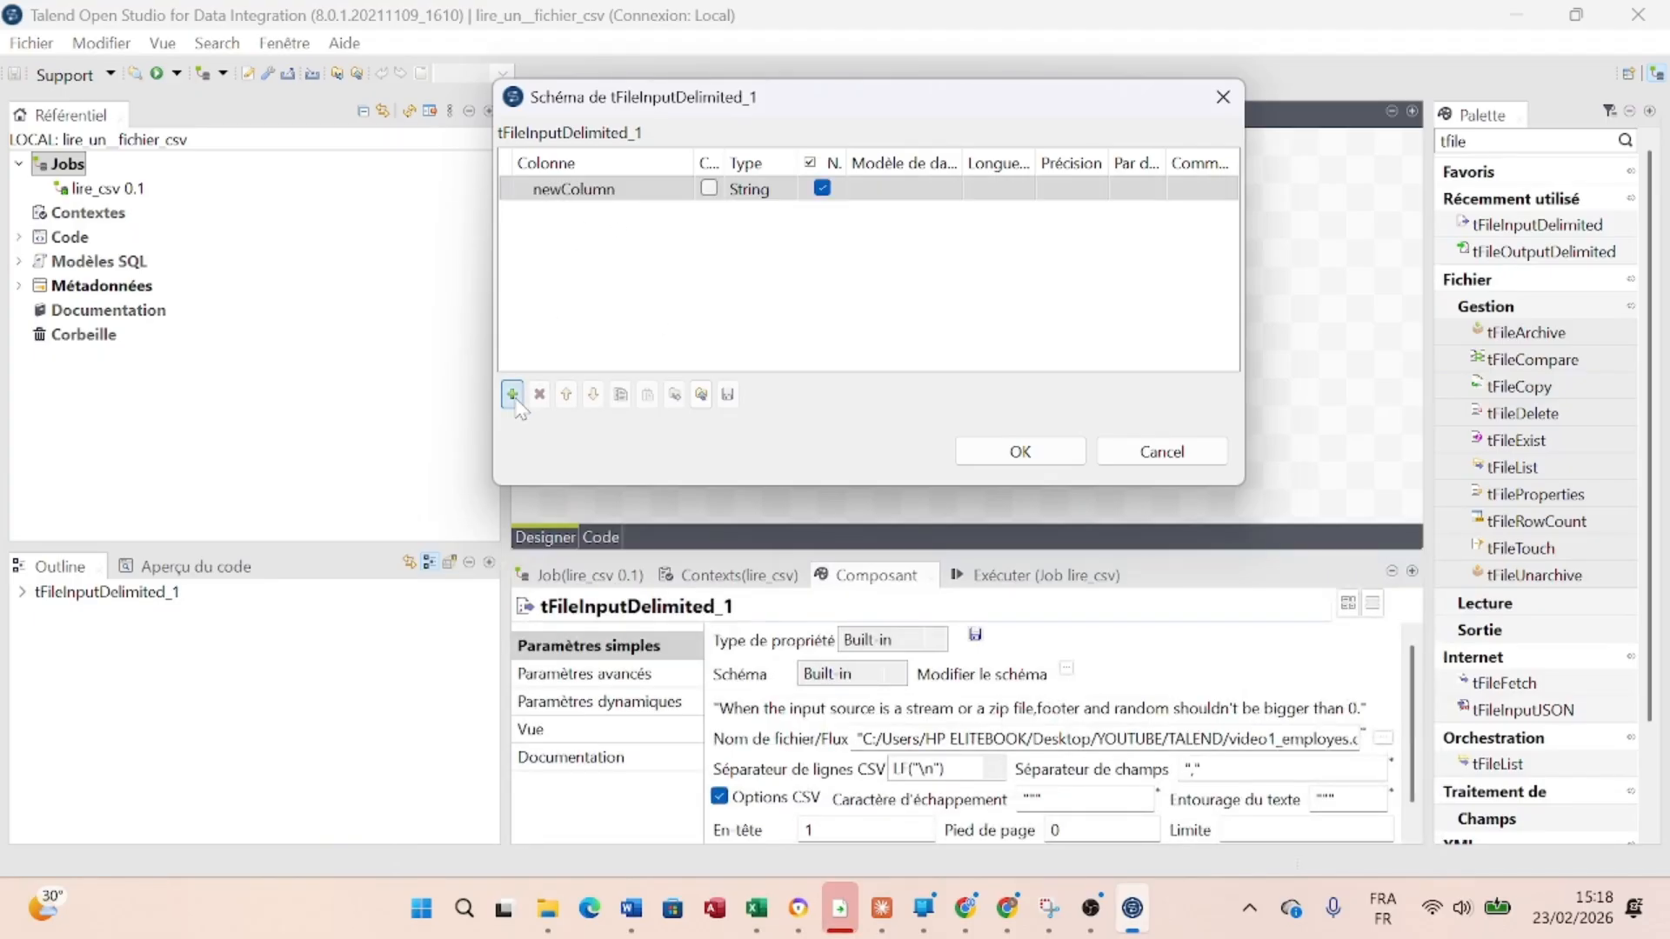
click(599, 193)
text(employe)
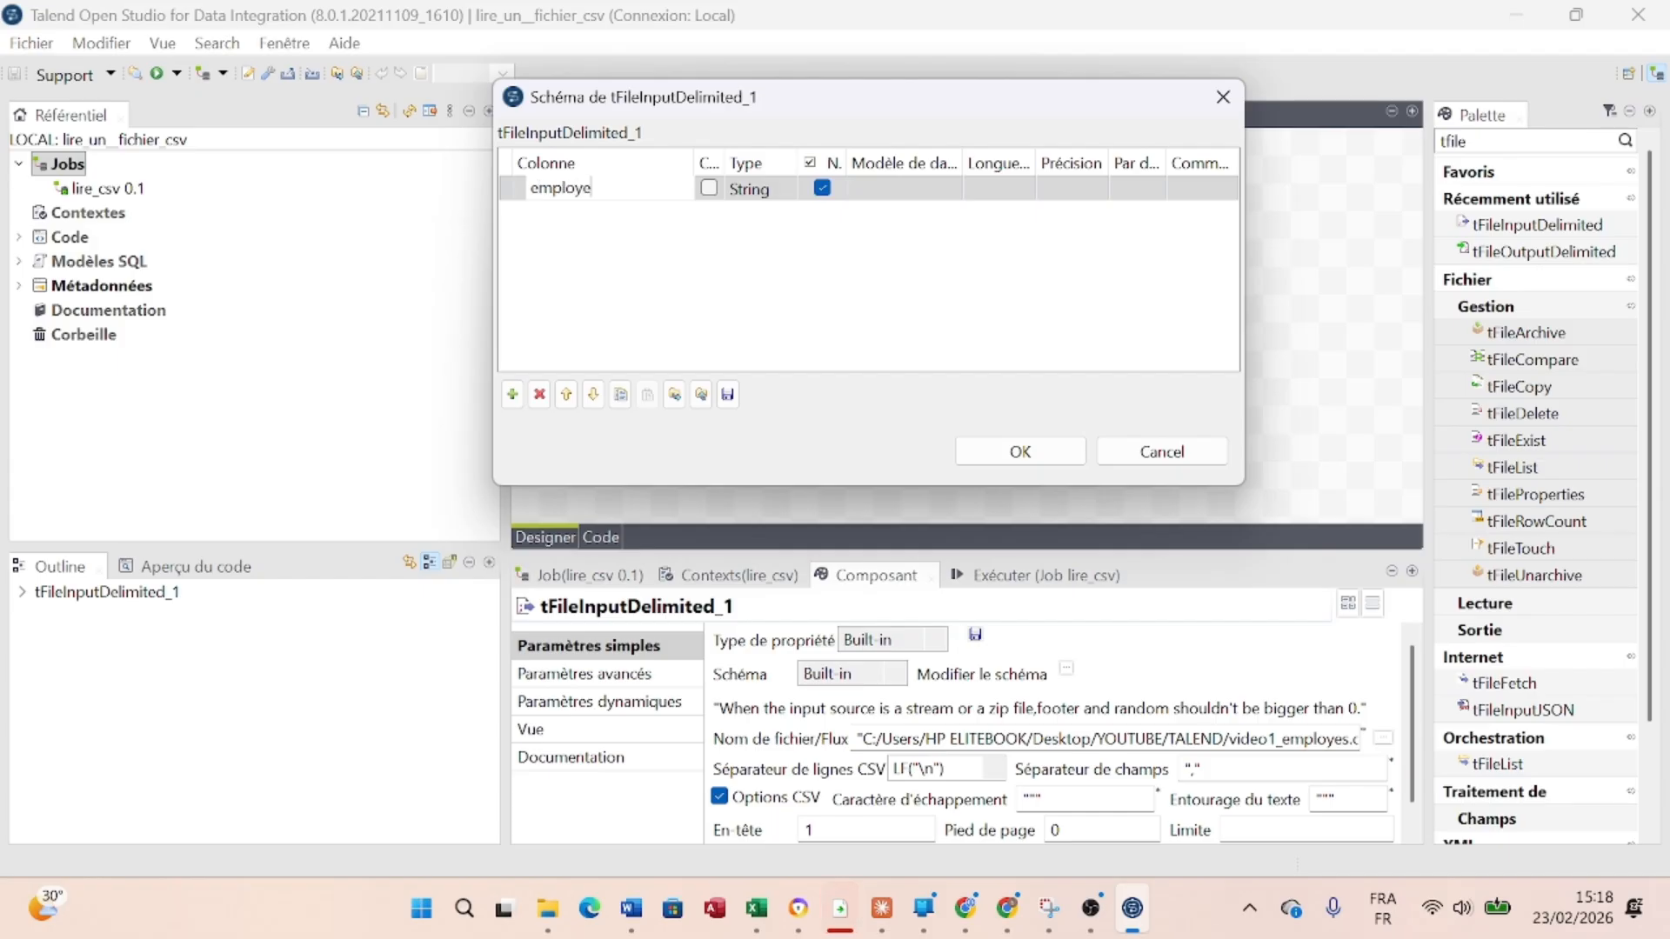
text(_id)
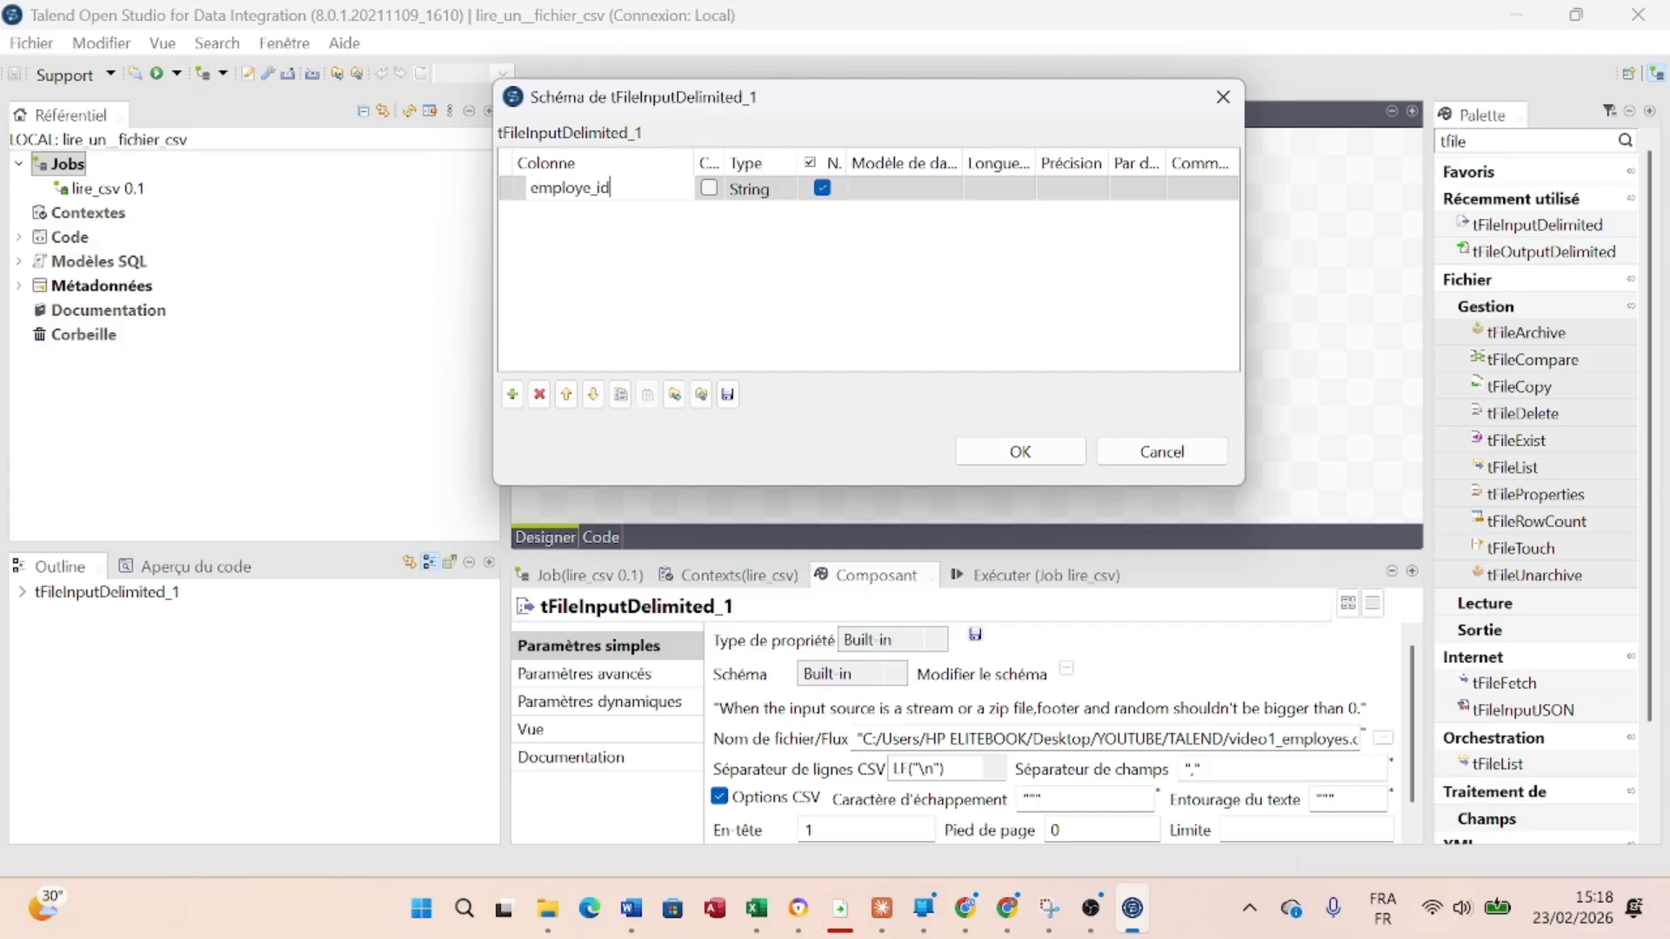
click(769, 193)
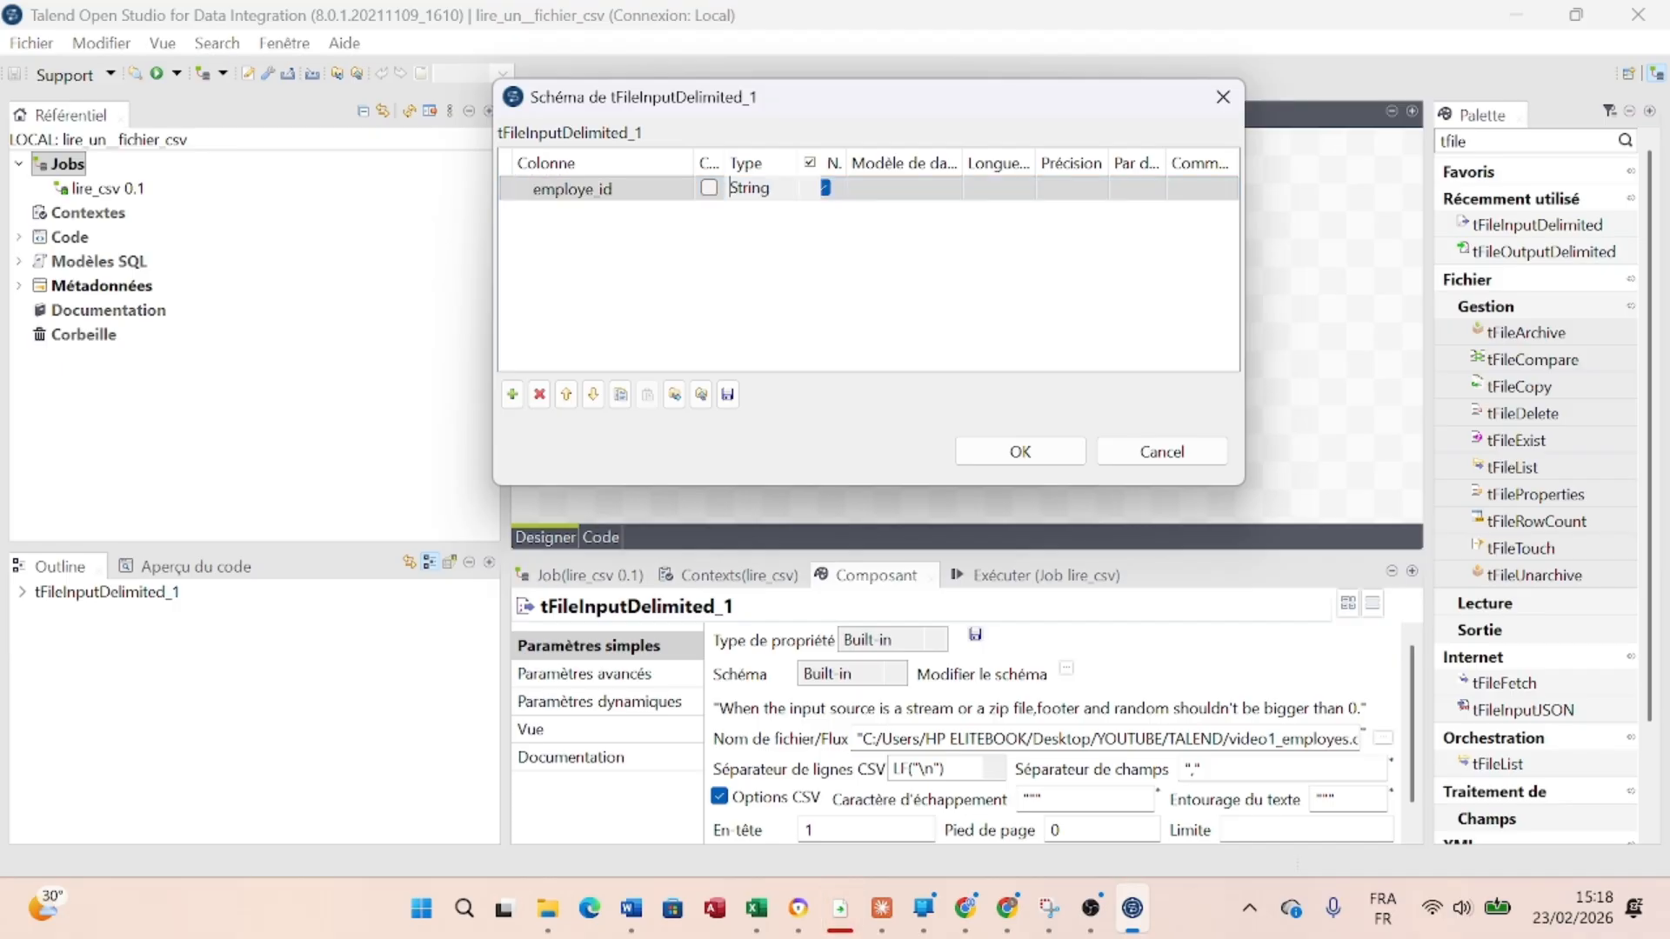
click(805, 189)
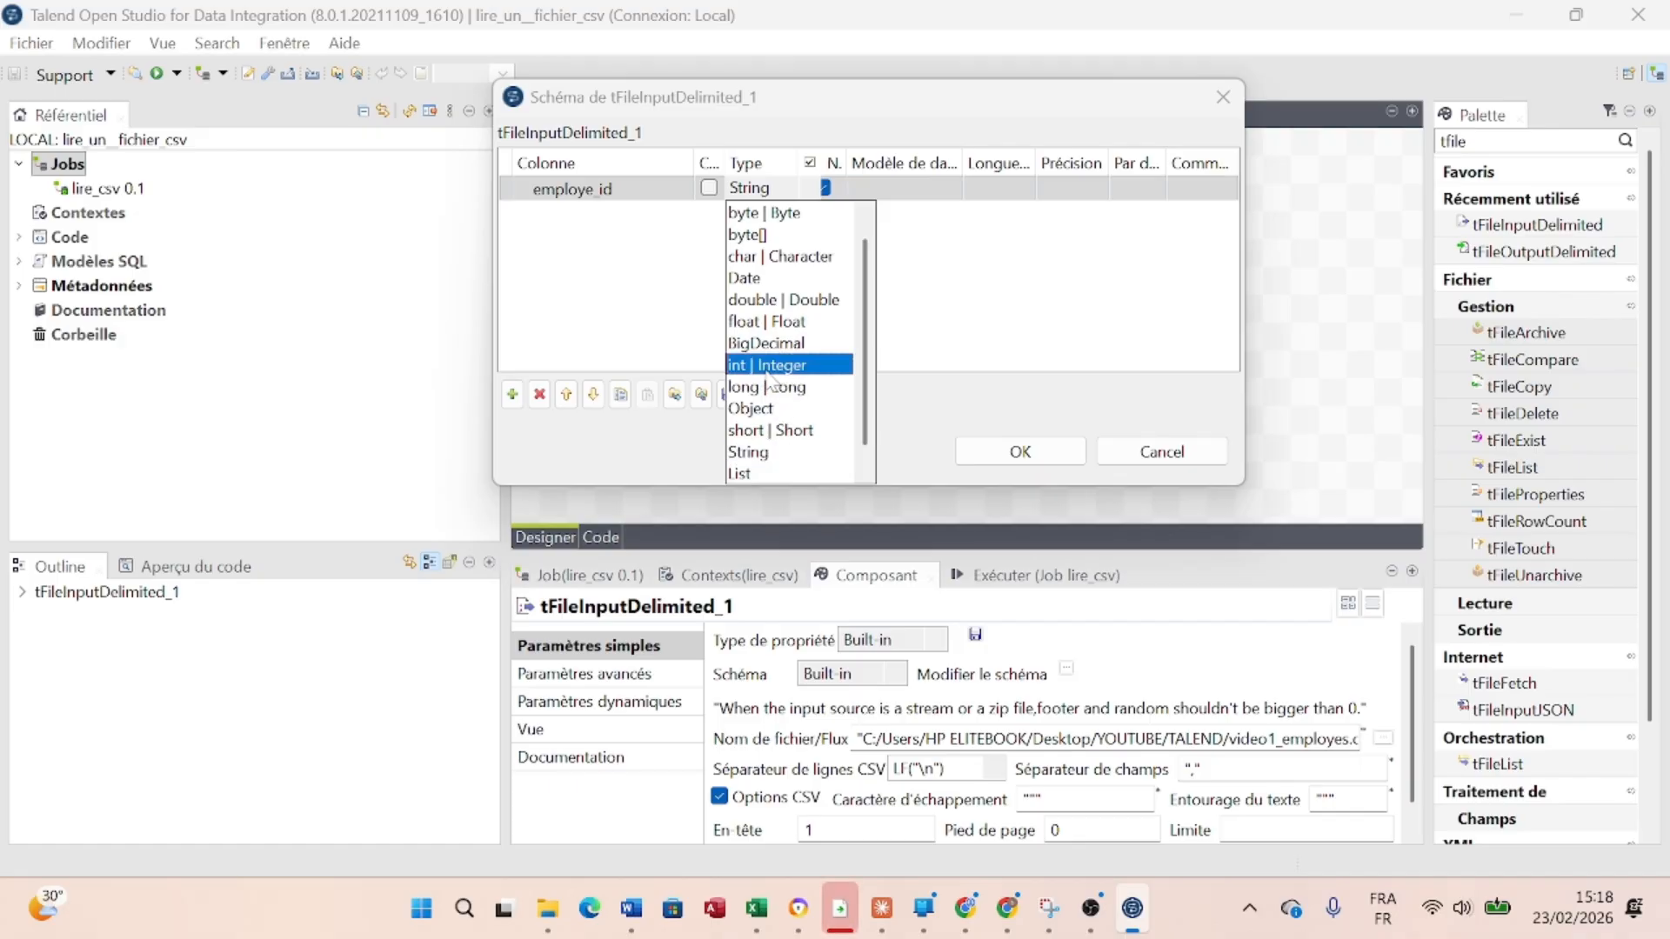
click(767, 373)
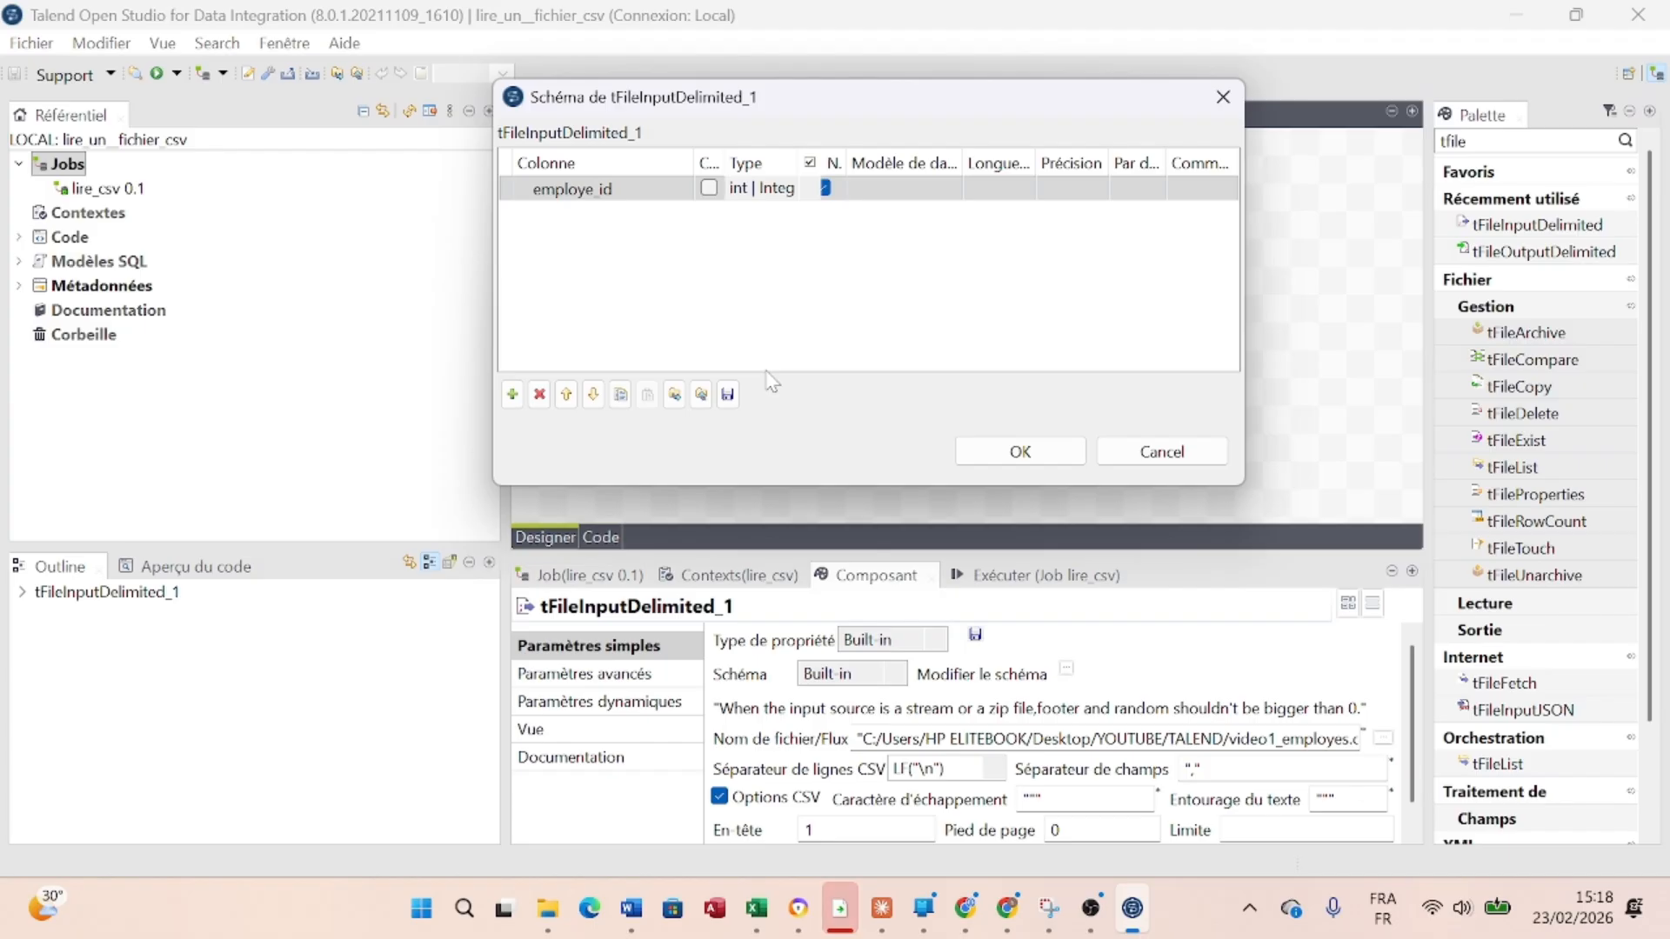
Check the next column name in the Excel preview of video1_employes.csv and add a schema column named prenom
click(513, 396)
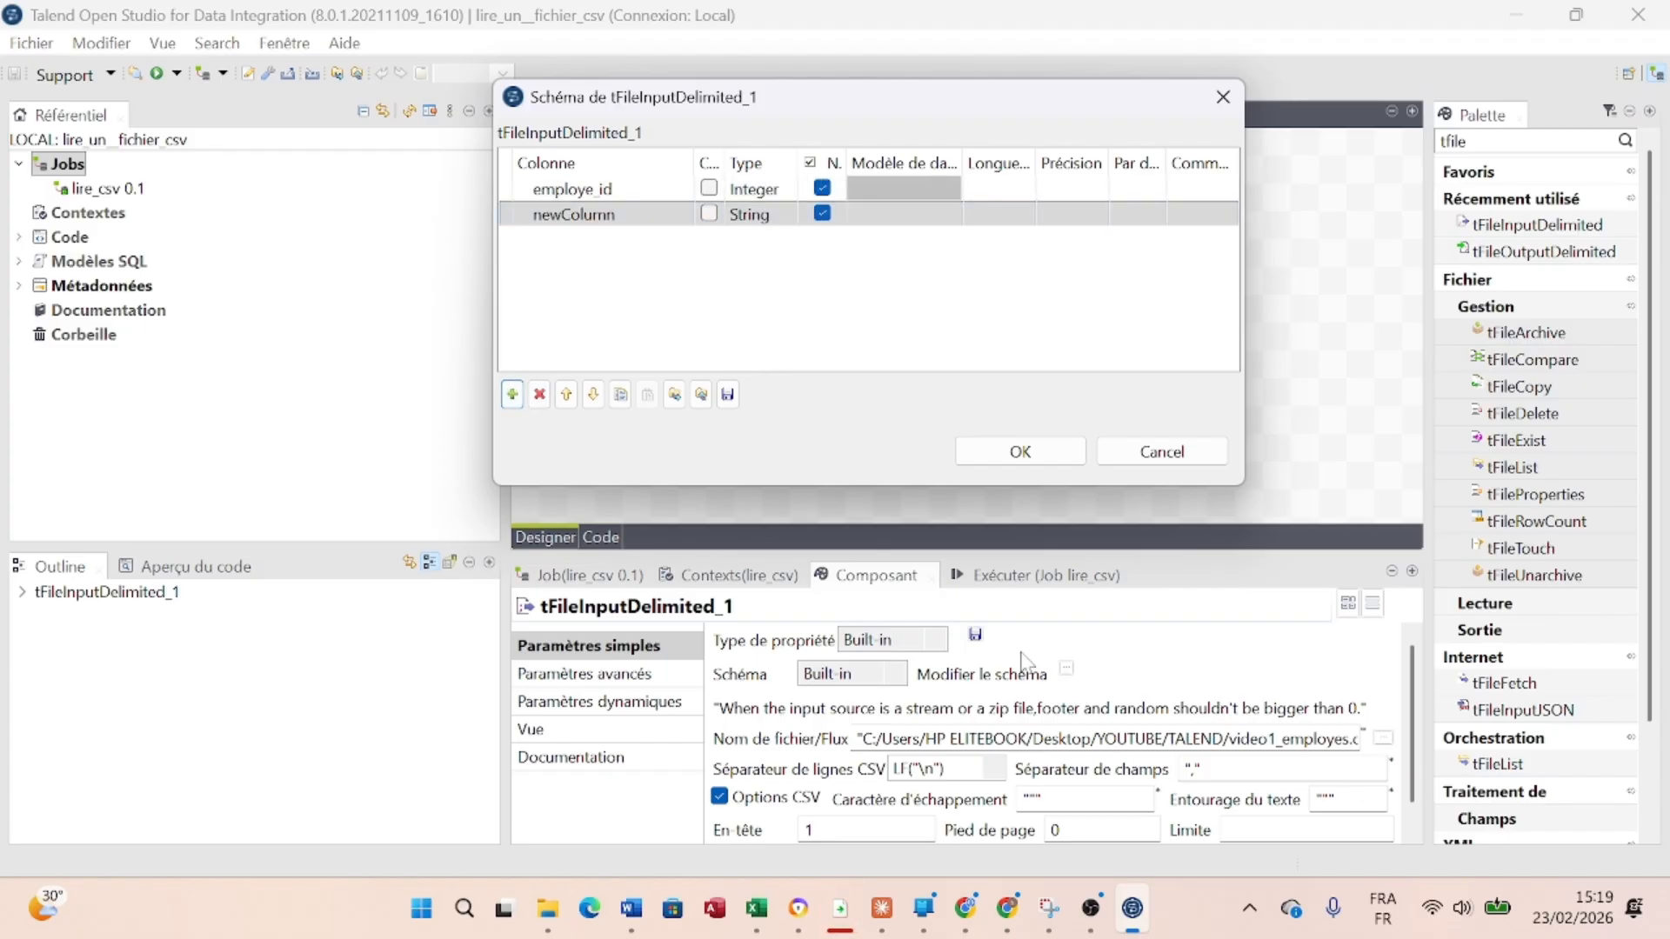
mouse_move(757, 909)
mouse_move(738, 805)
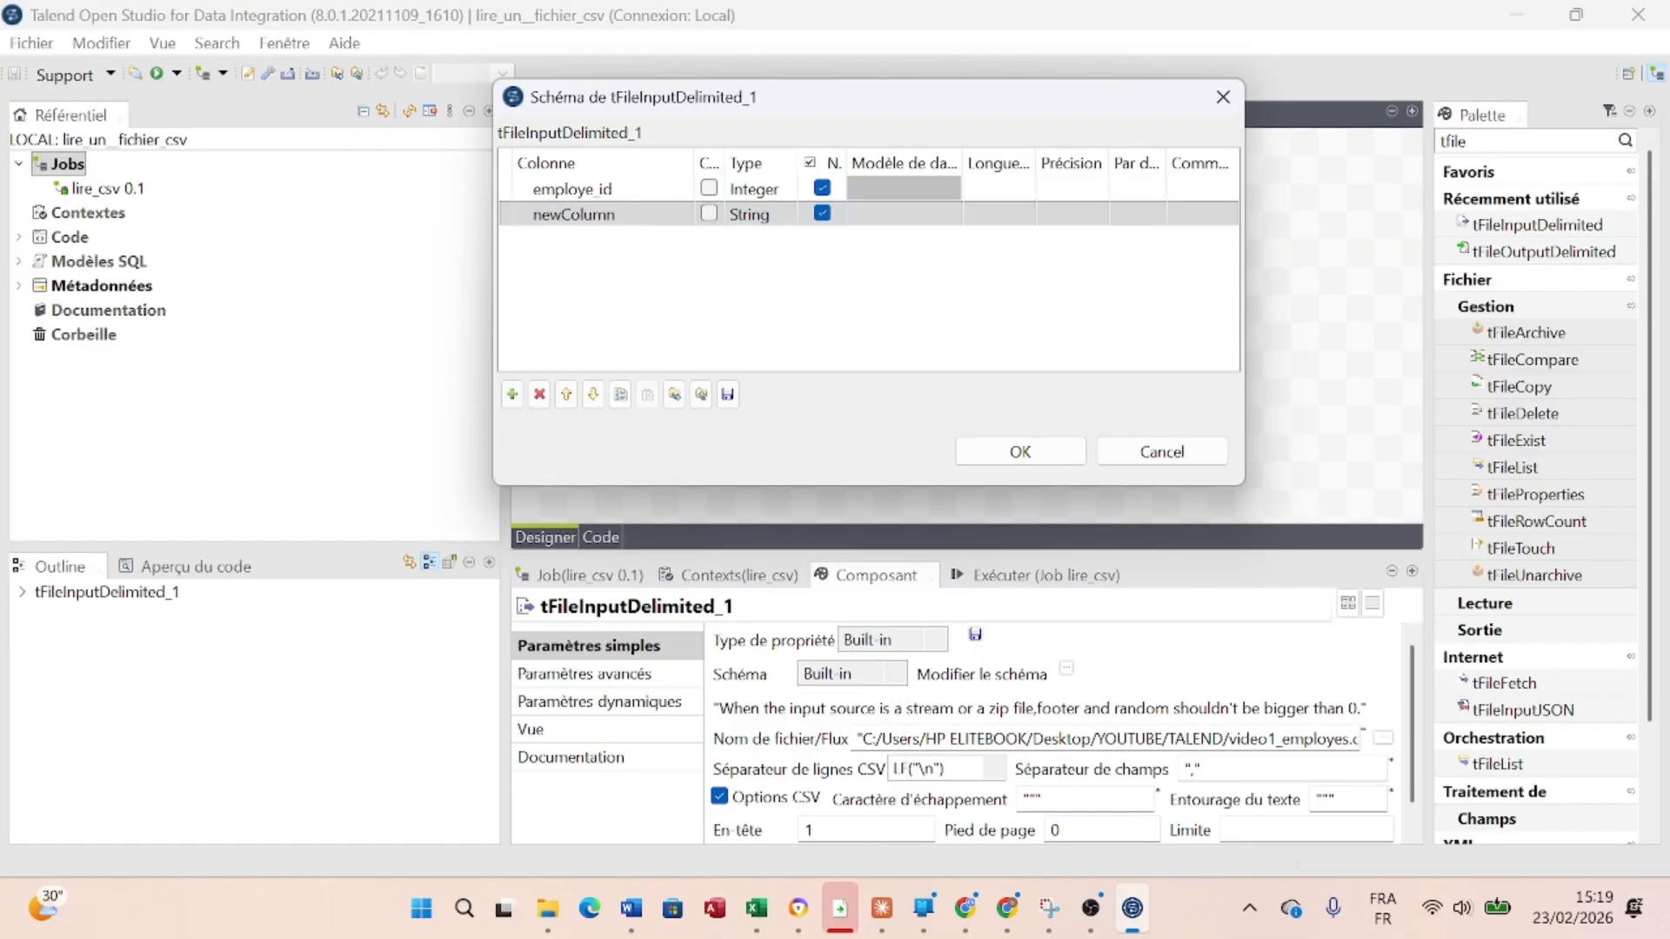
click(585, 217)
text(p)
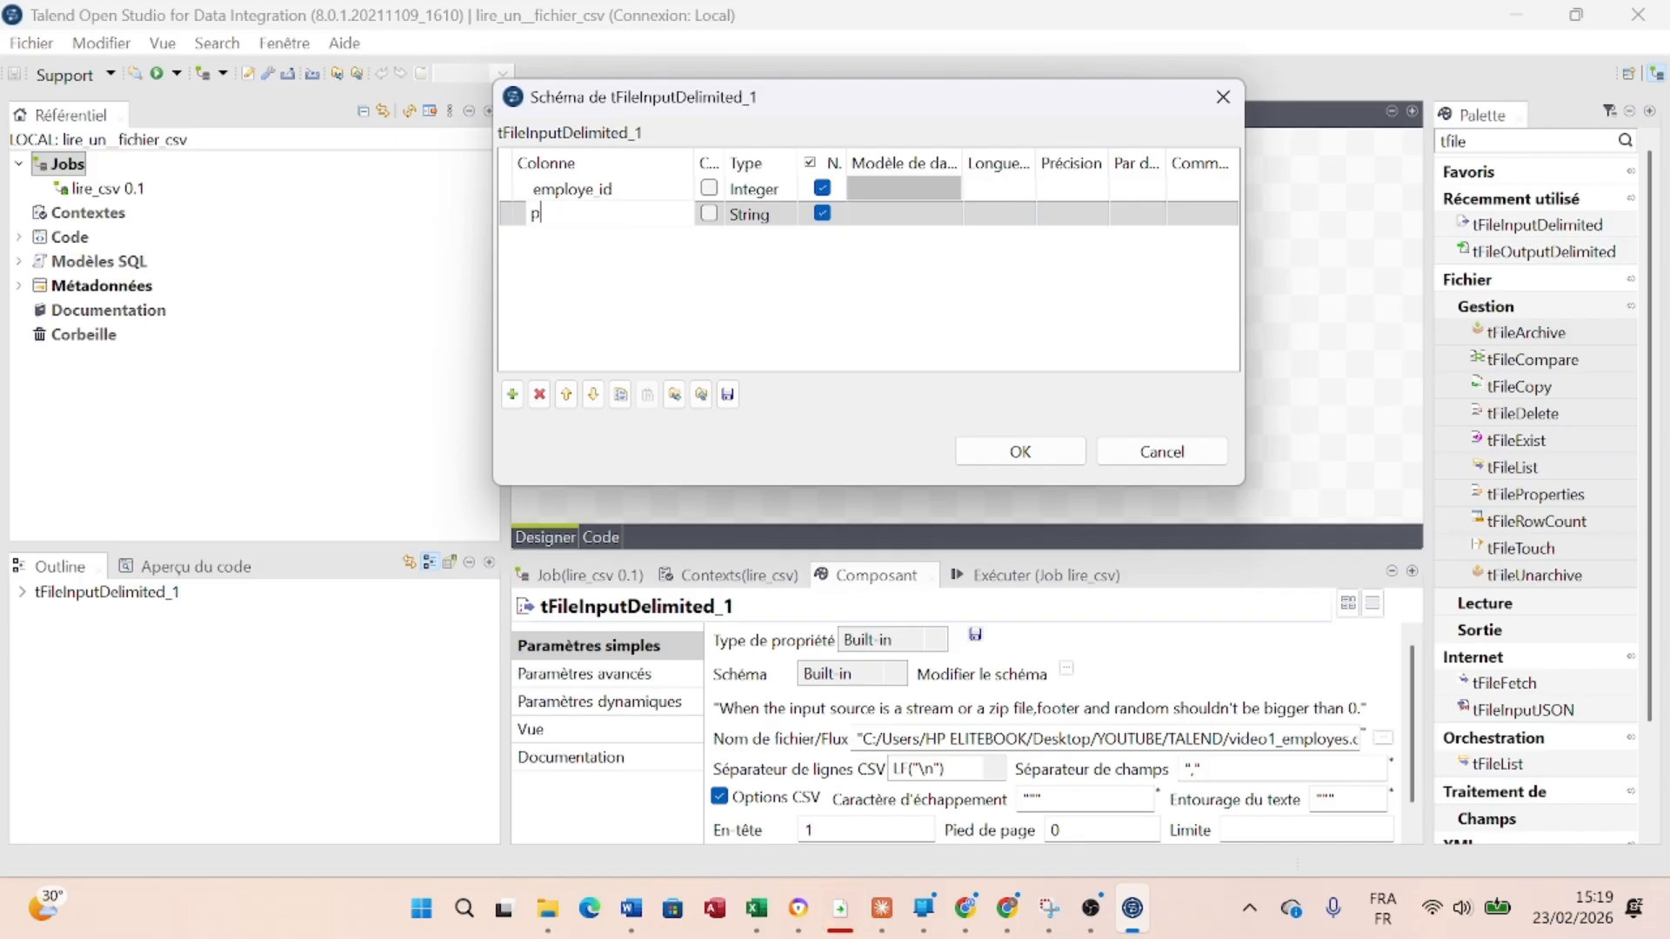
text(reno)
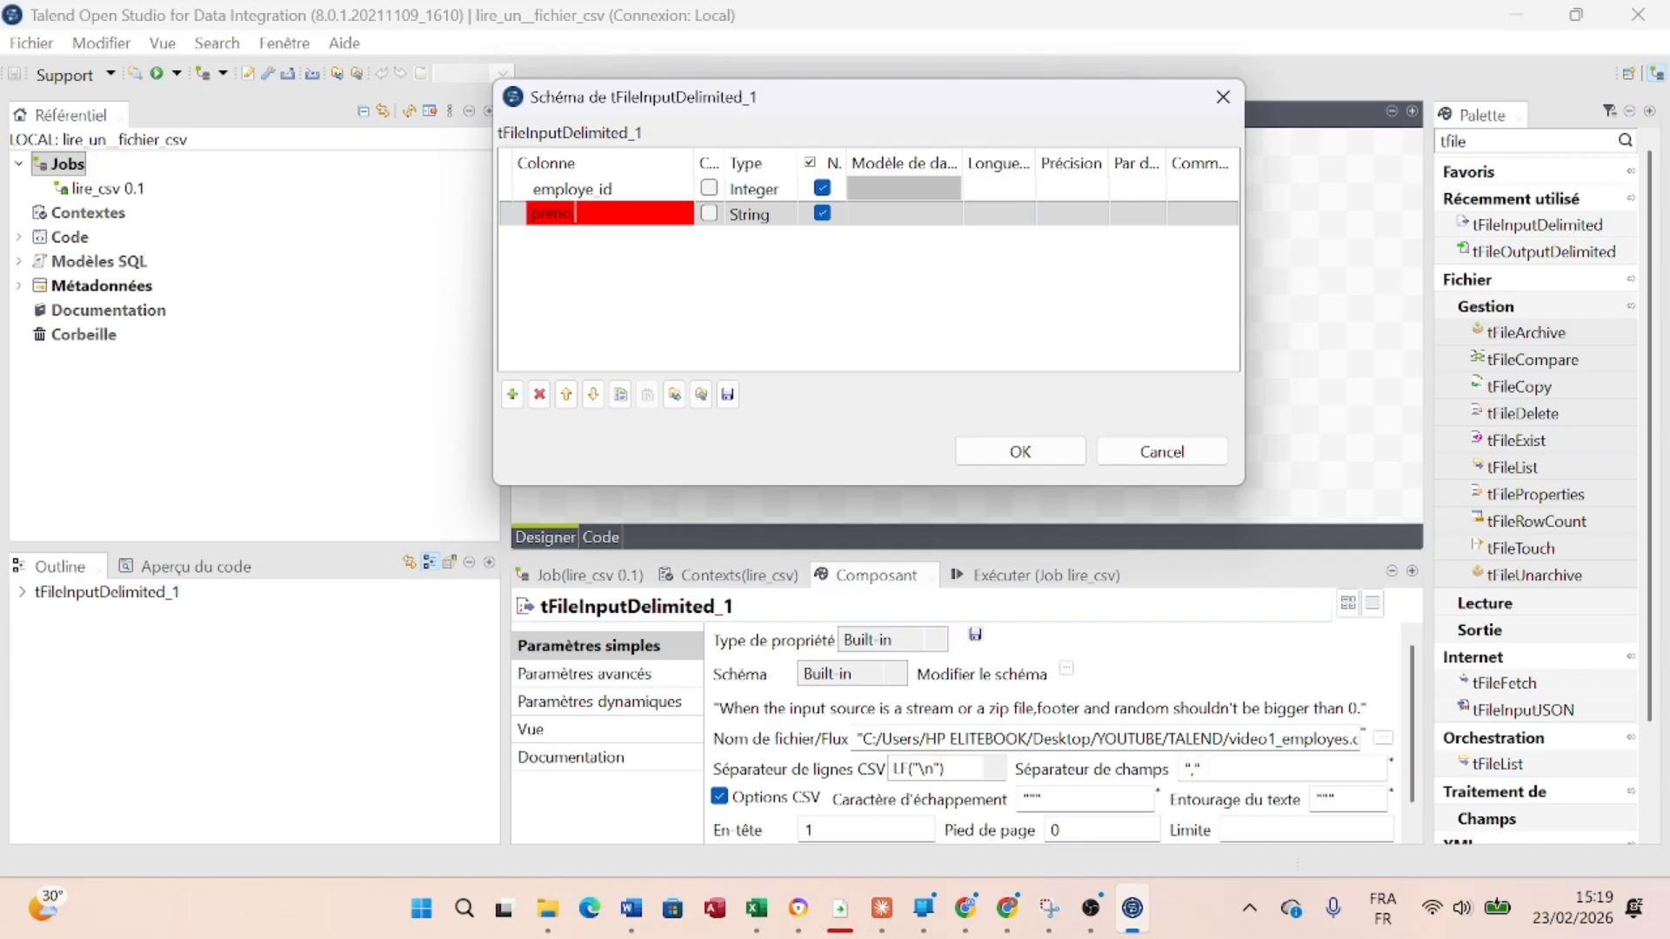
key(BackSpace)
text(m)
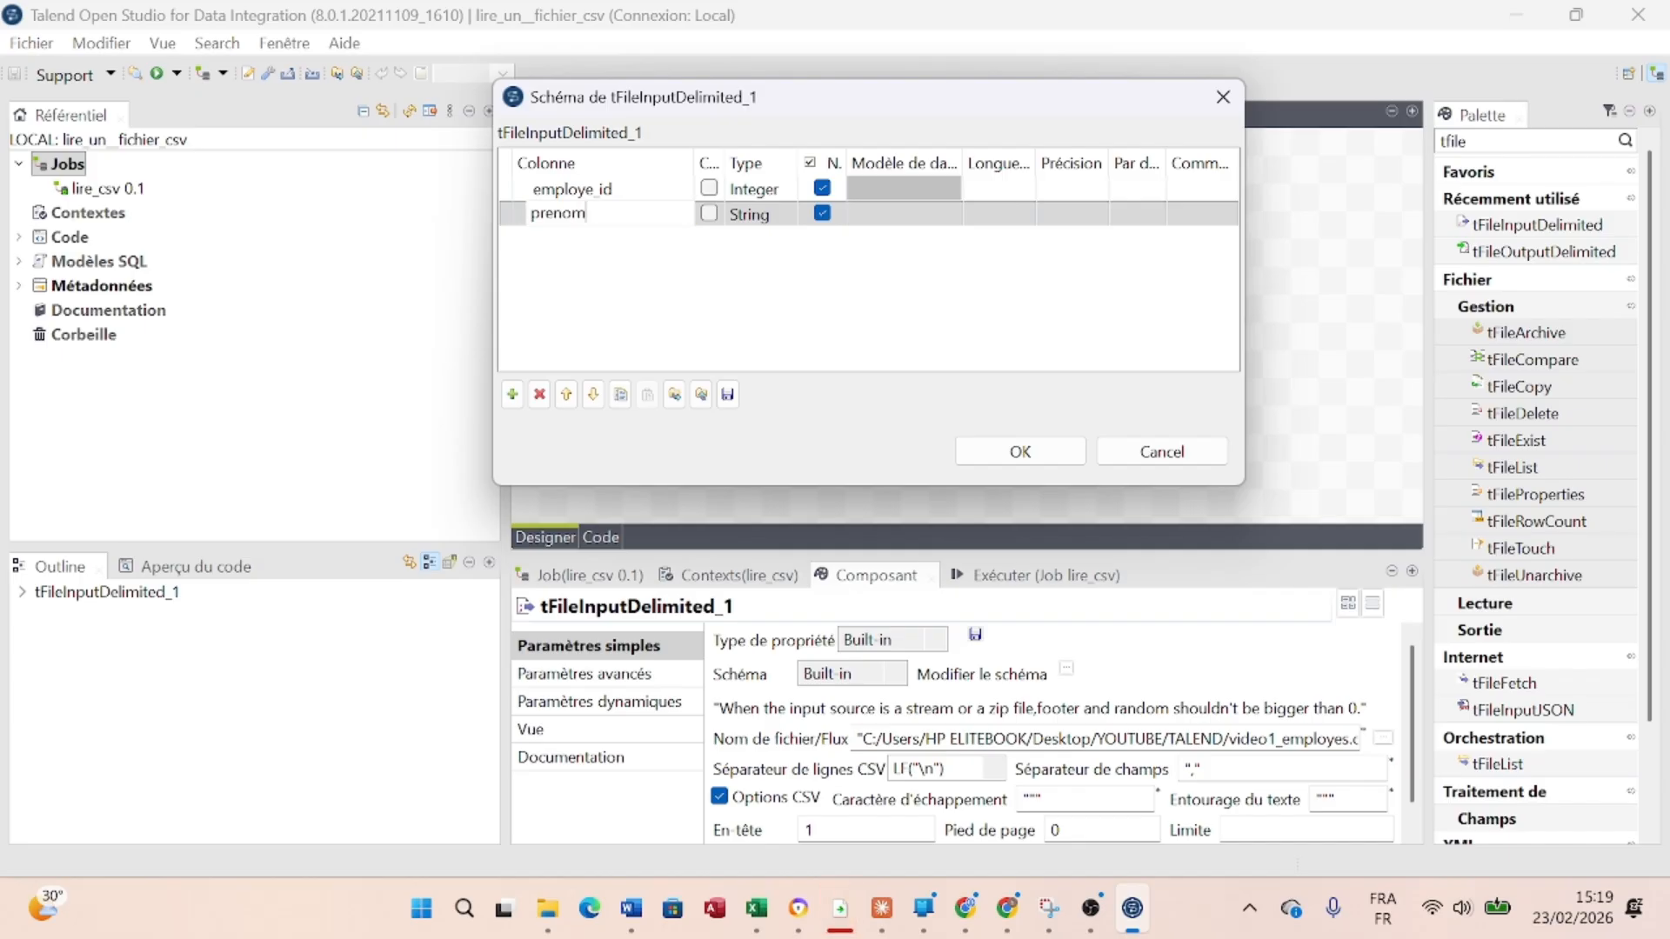
click(559, 299)
Add a third column named nom to the tFileInputDelimited schema
click(512, 394)
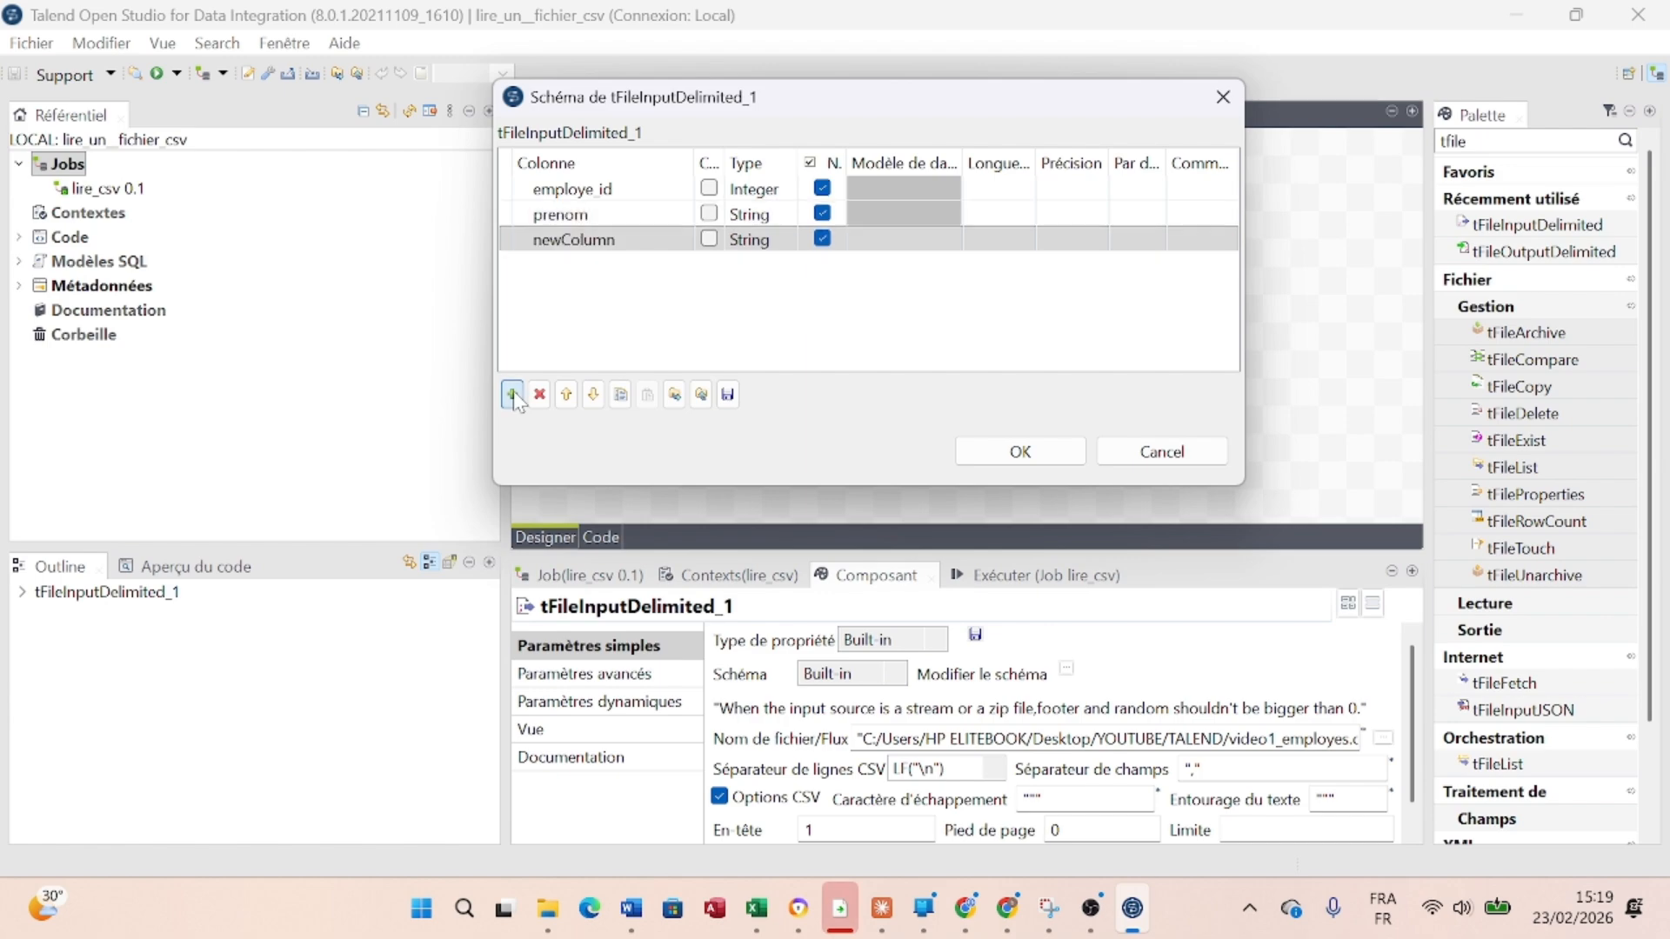
click(602, 249)
text(no)
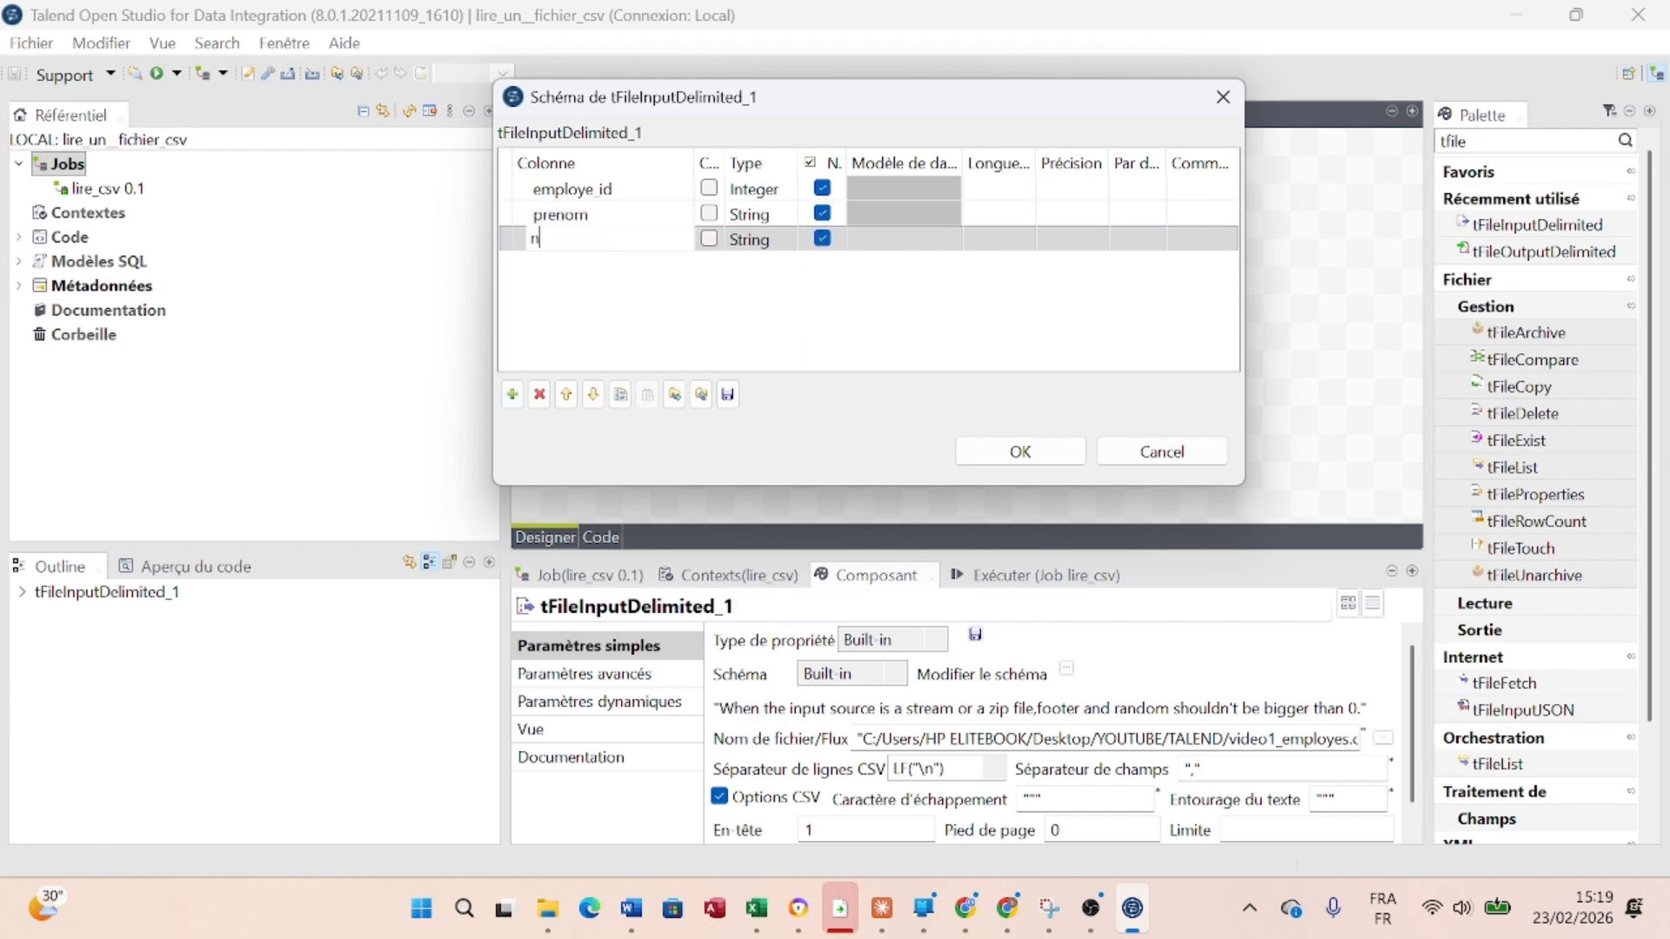
text(m)
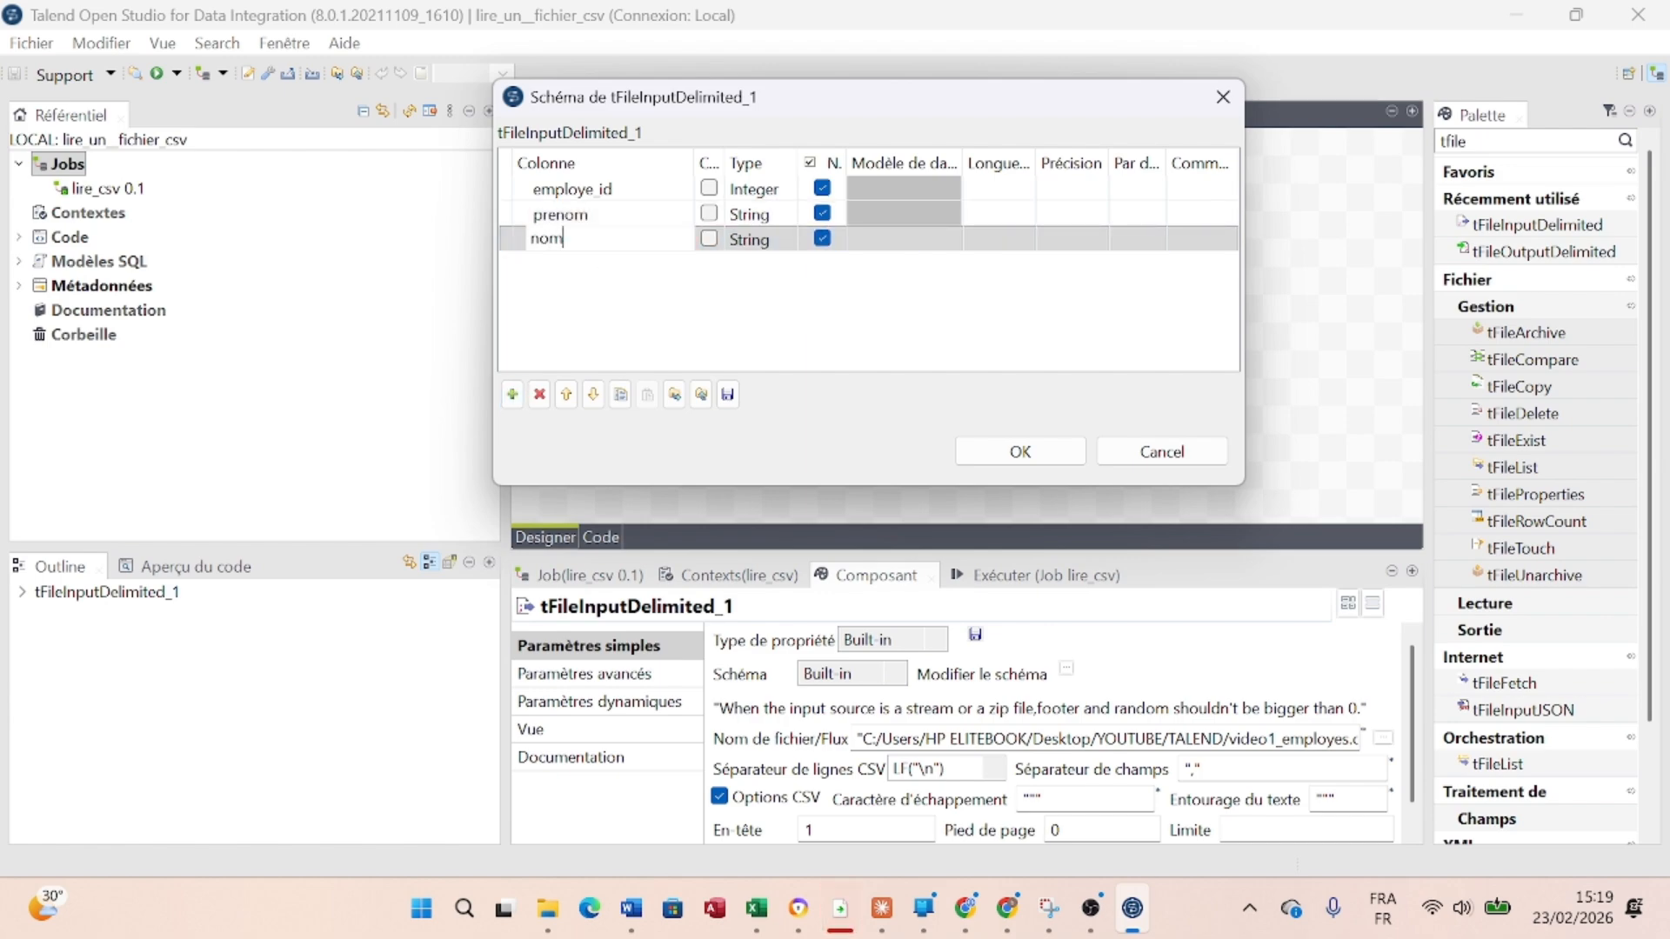
click(737, 265)
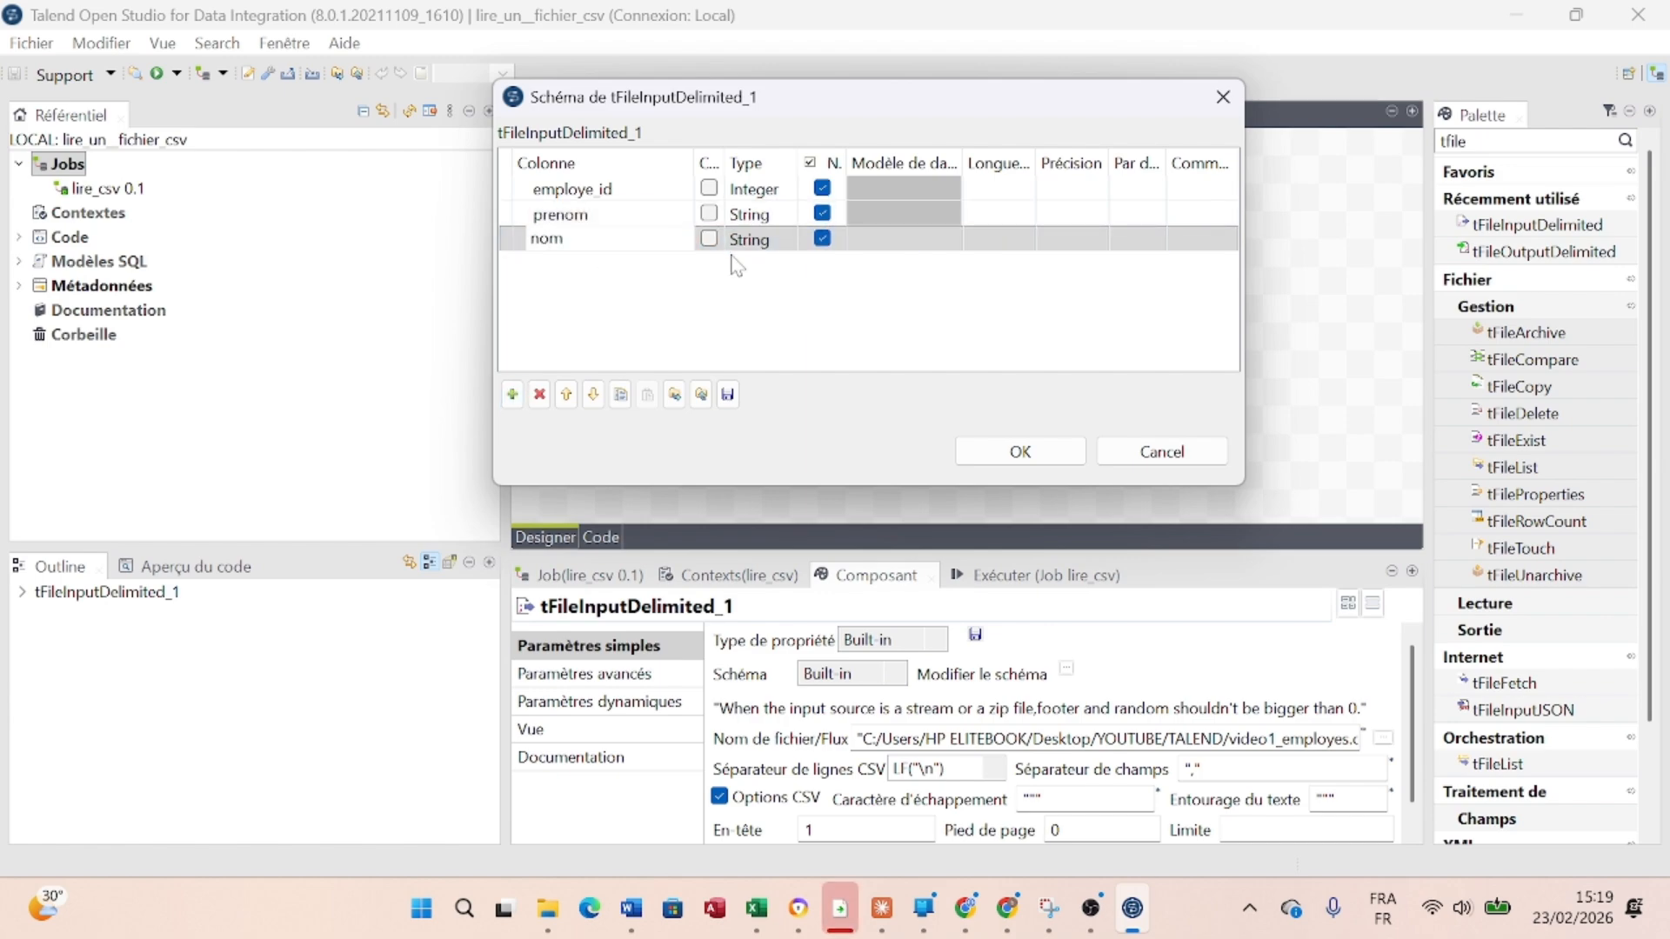
Add a schema column named email below nom, checking the column order in the Excel preview of the CSV
click(512, 394)
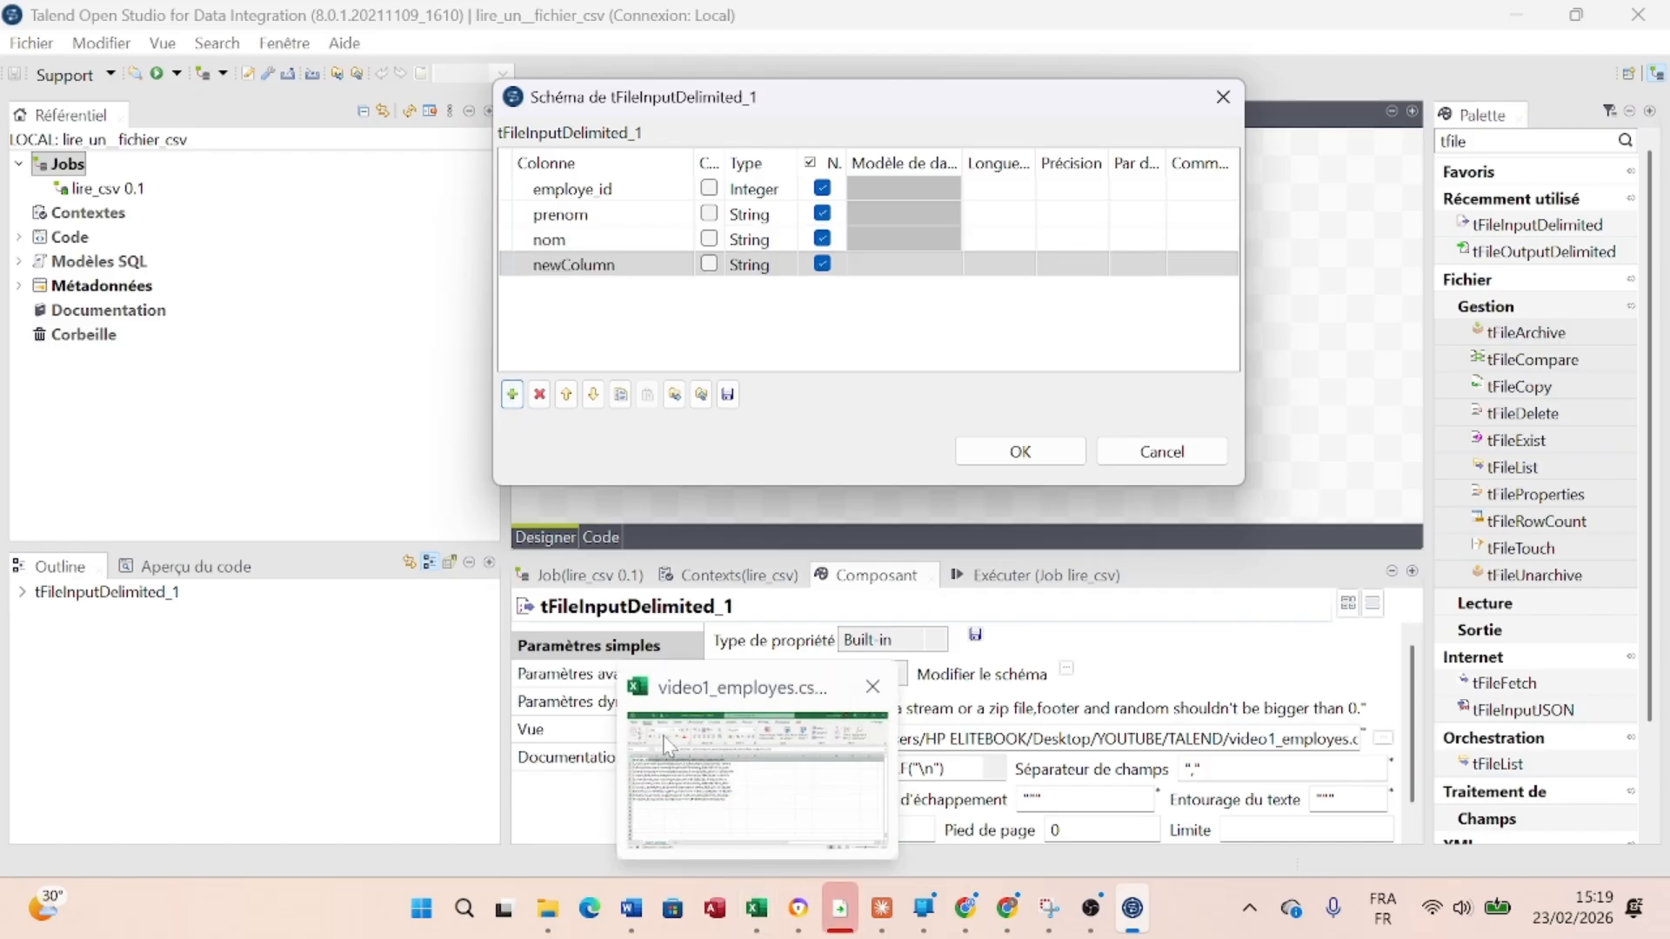
mouse_move(667, 746)
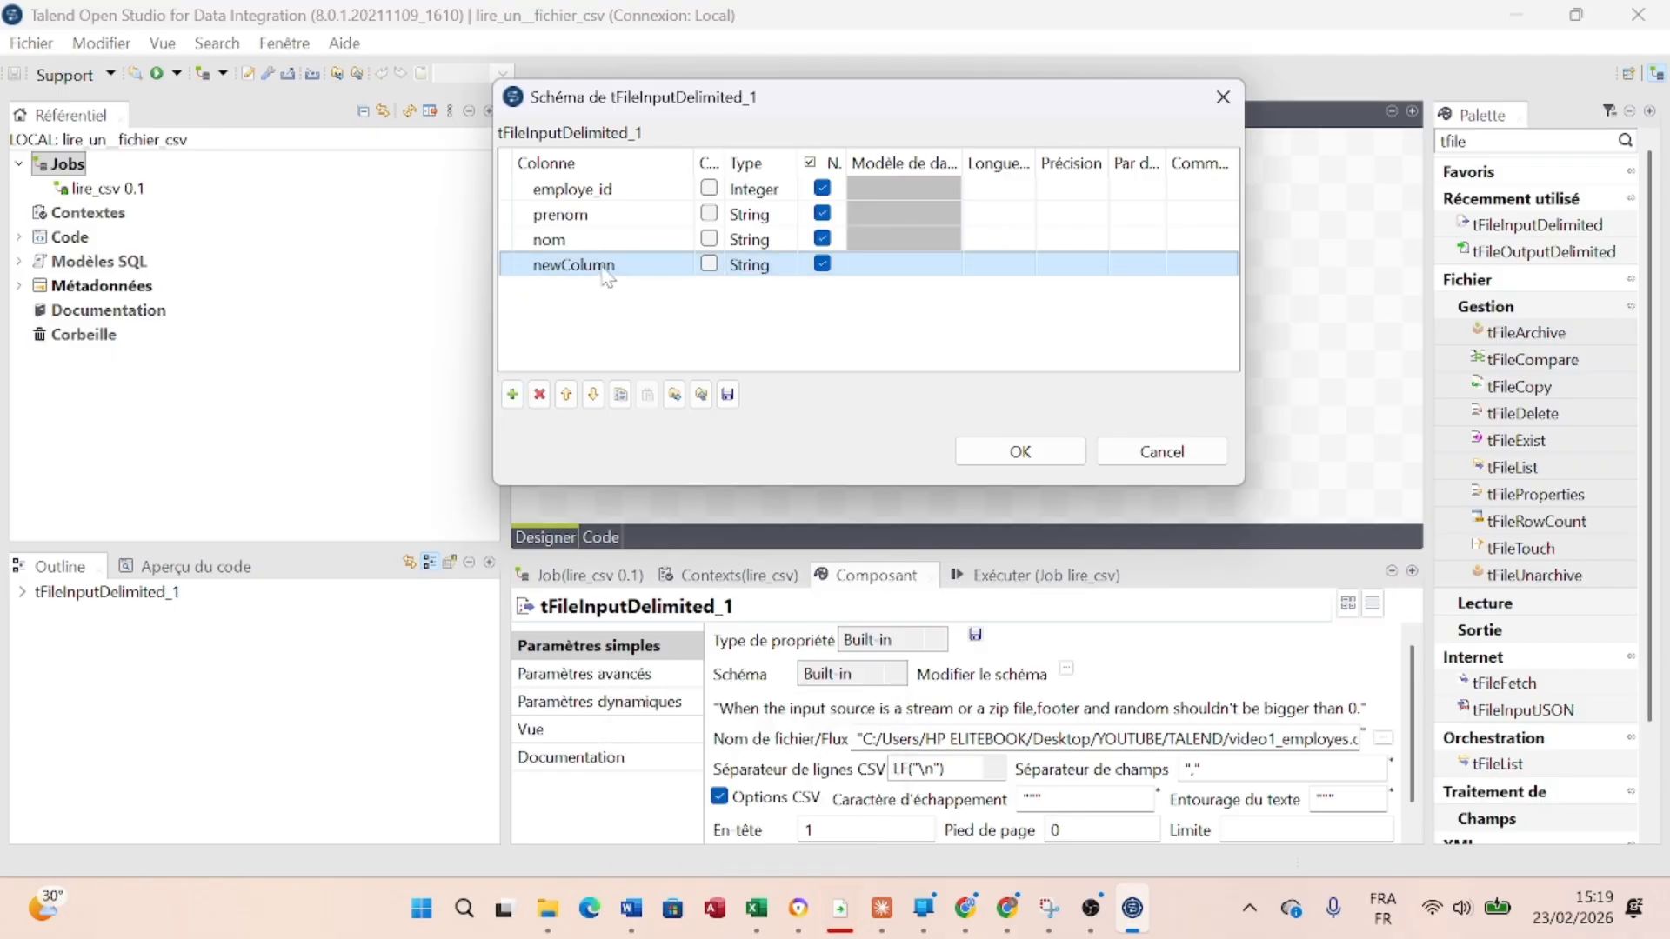
click(603, 272)
text(emai)
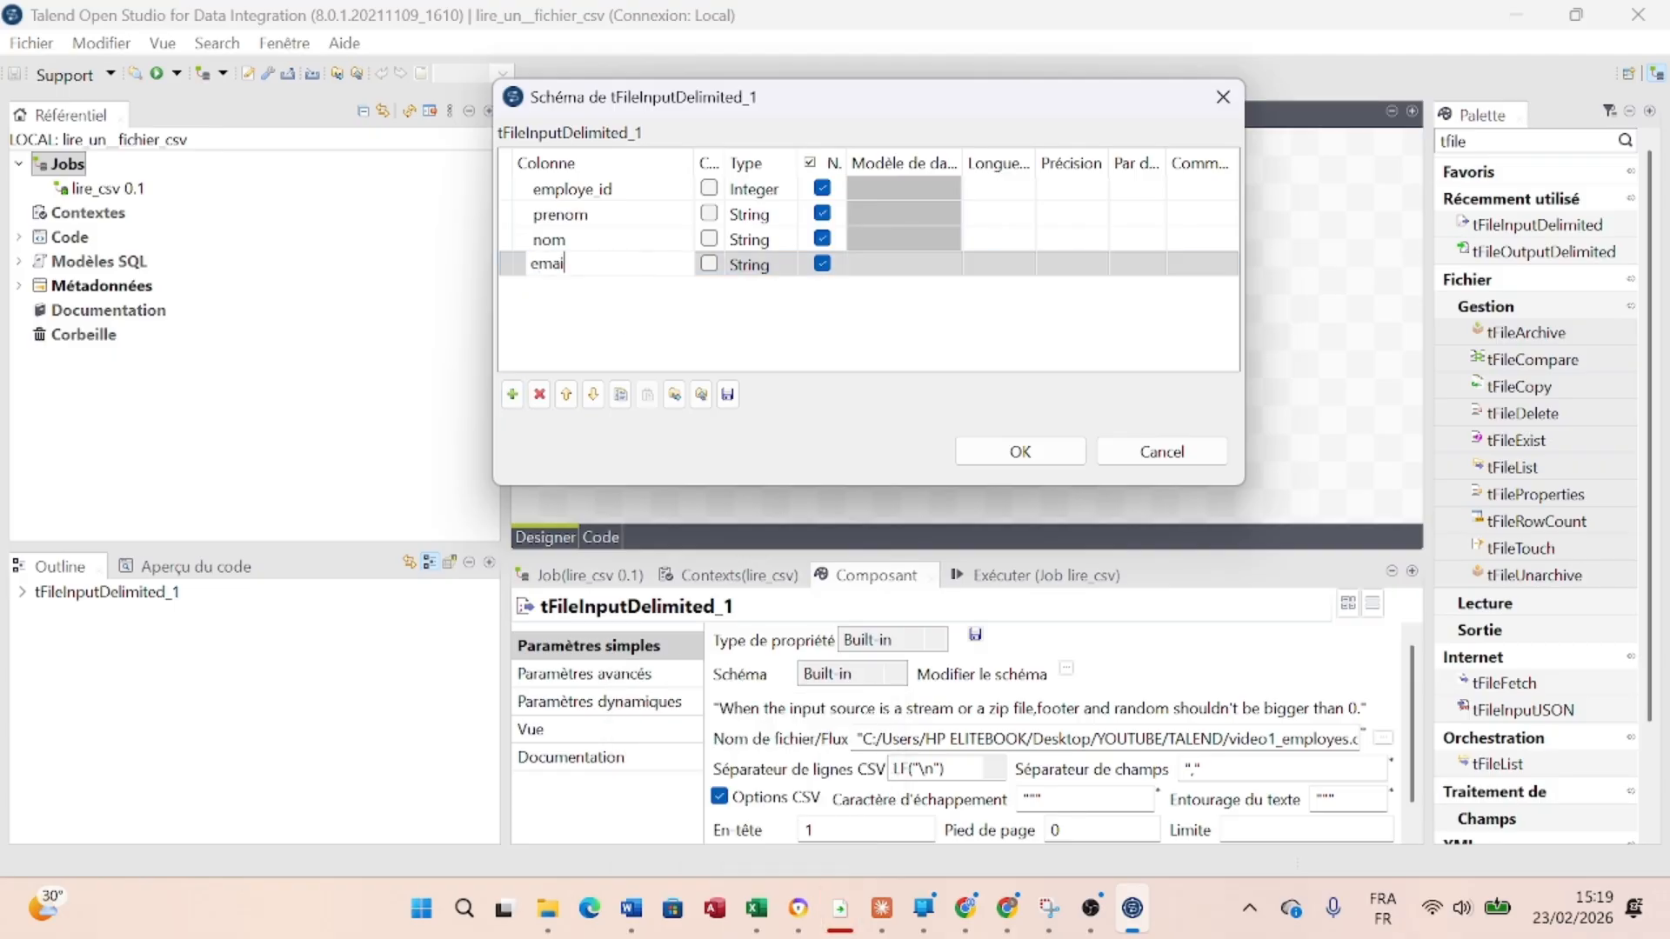
text(l)
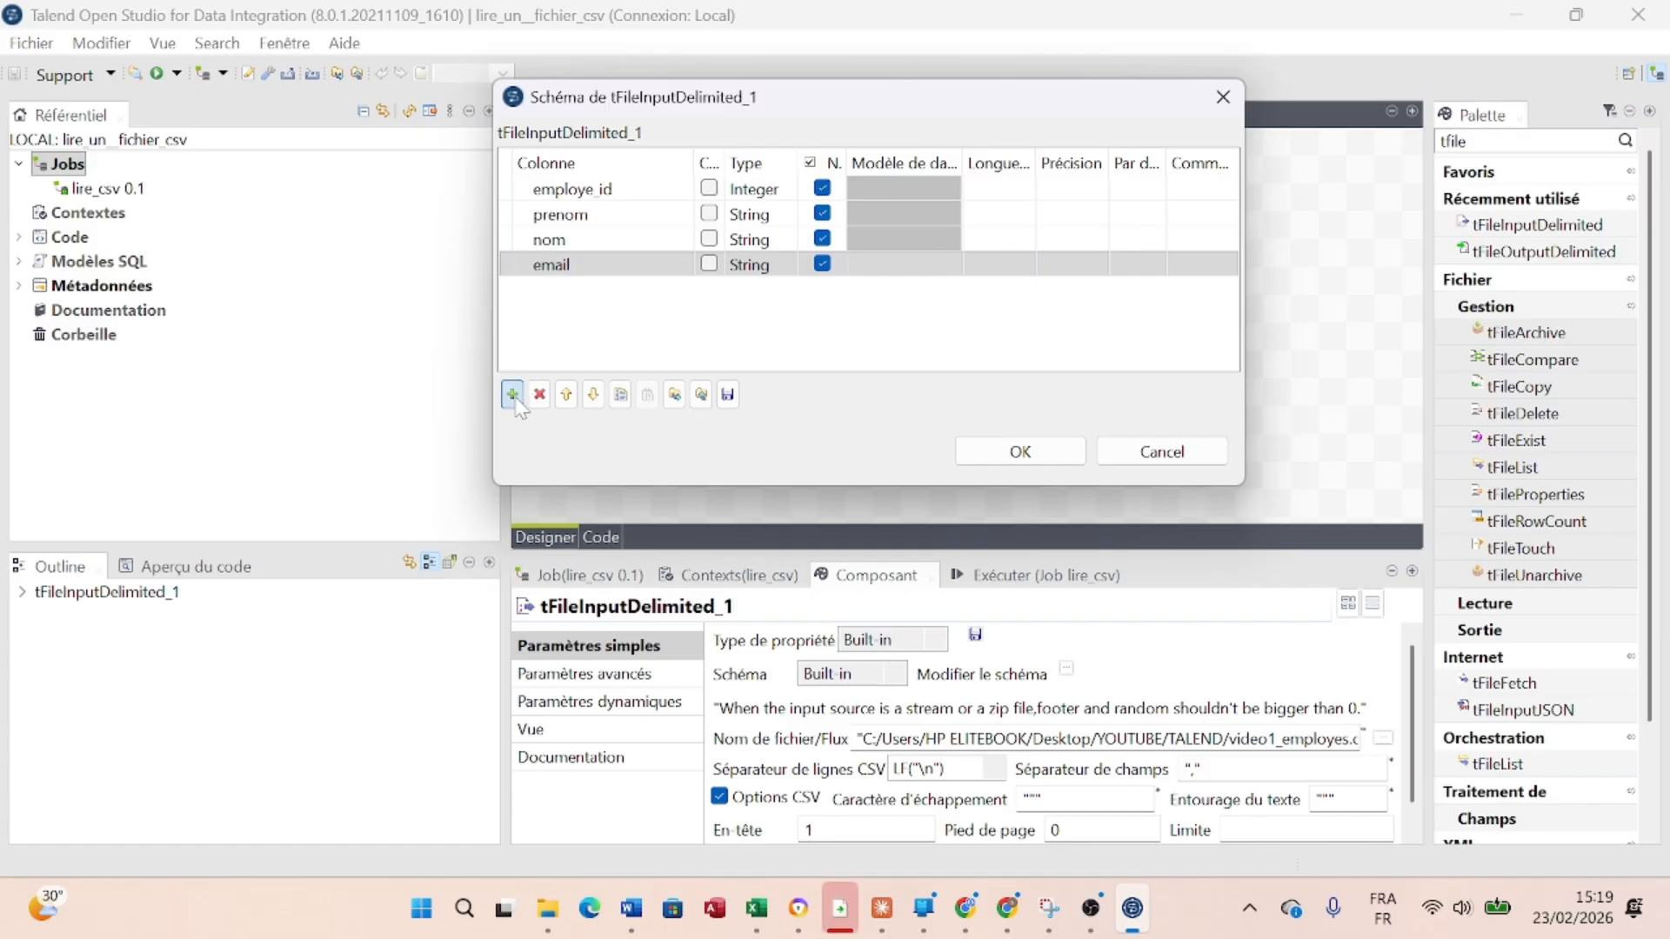
Add a schema column named departement below email
click(514, 394)
click(576, 293)
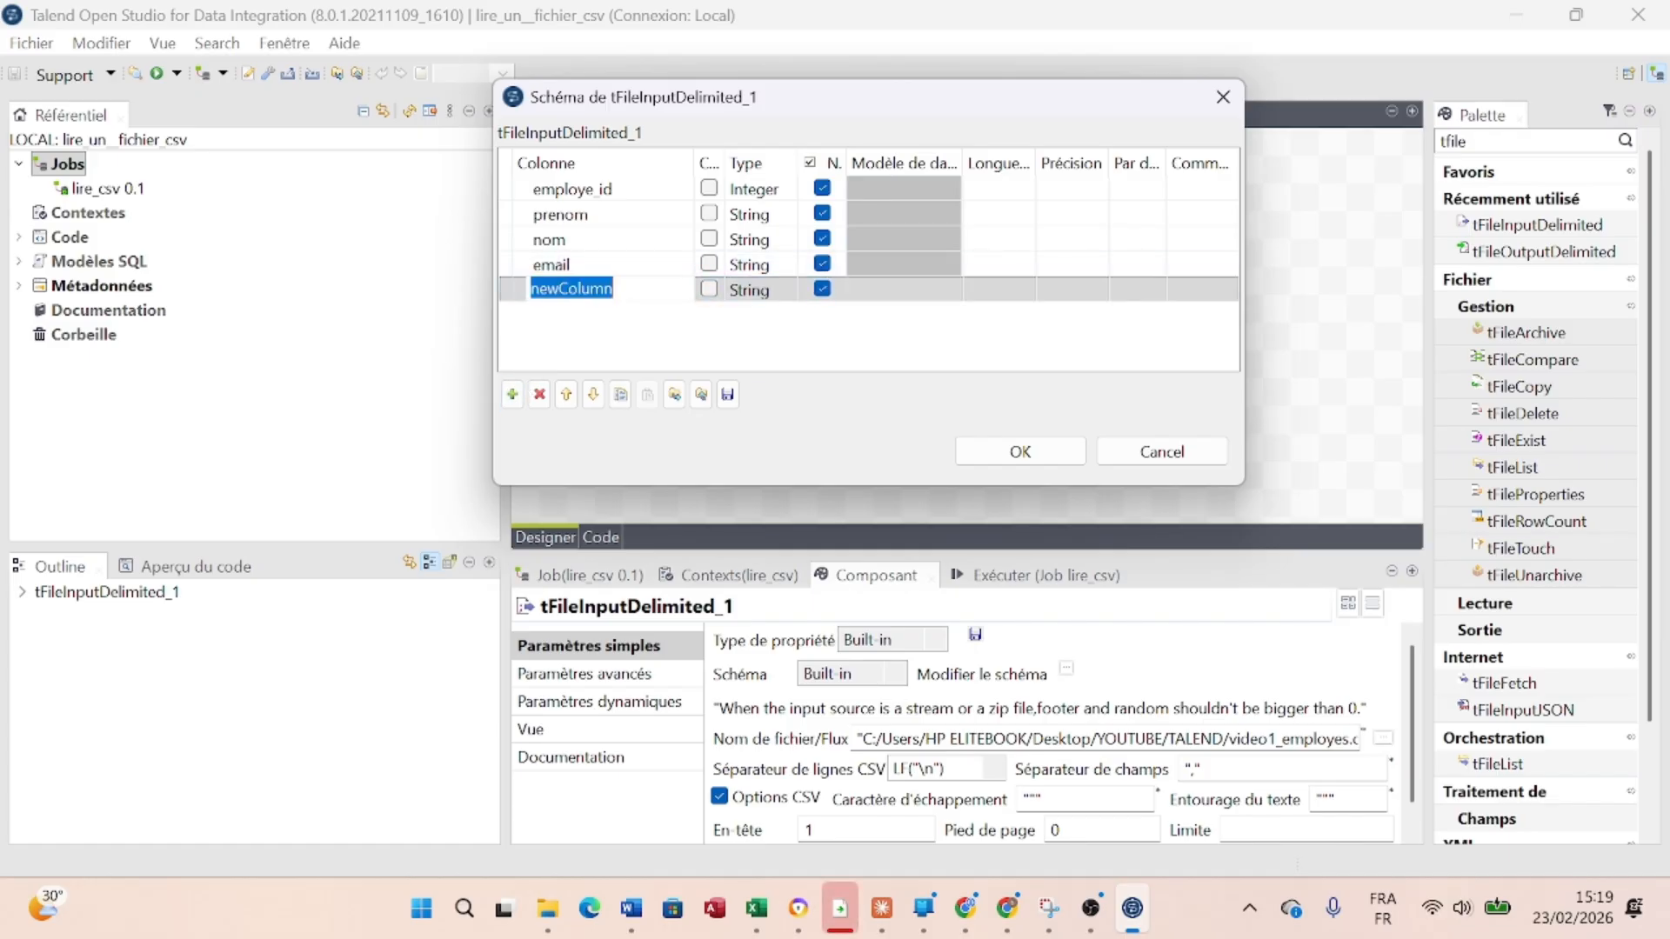
text(depar)
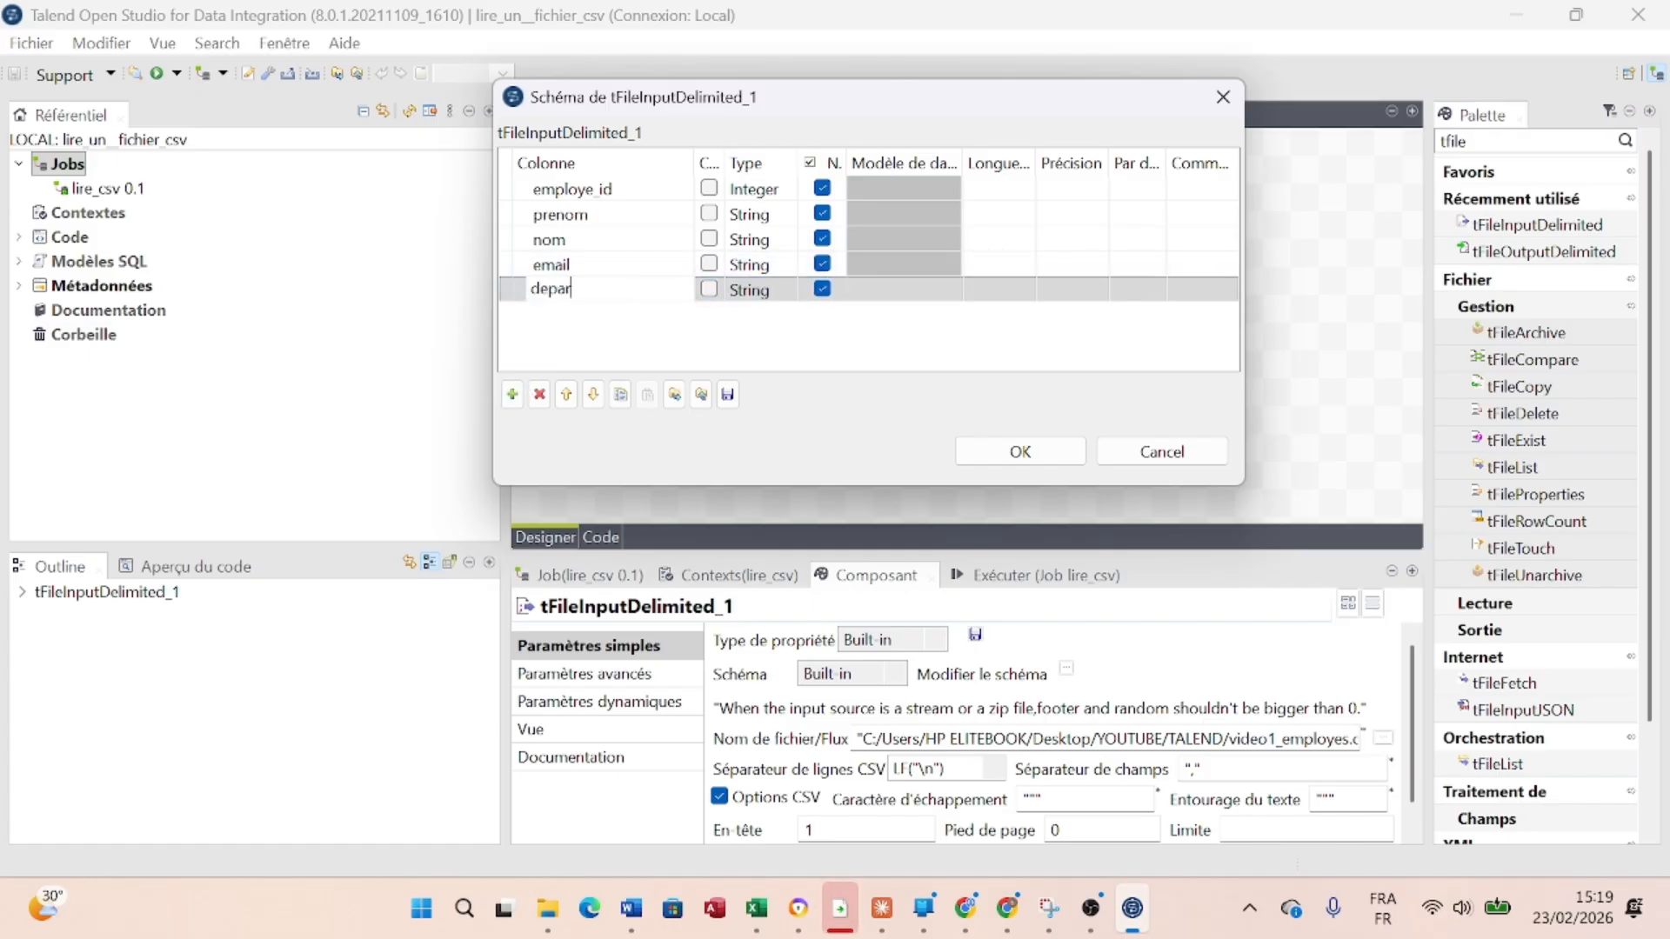
text(tement)
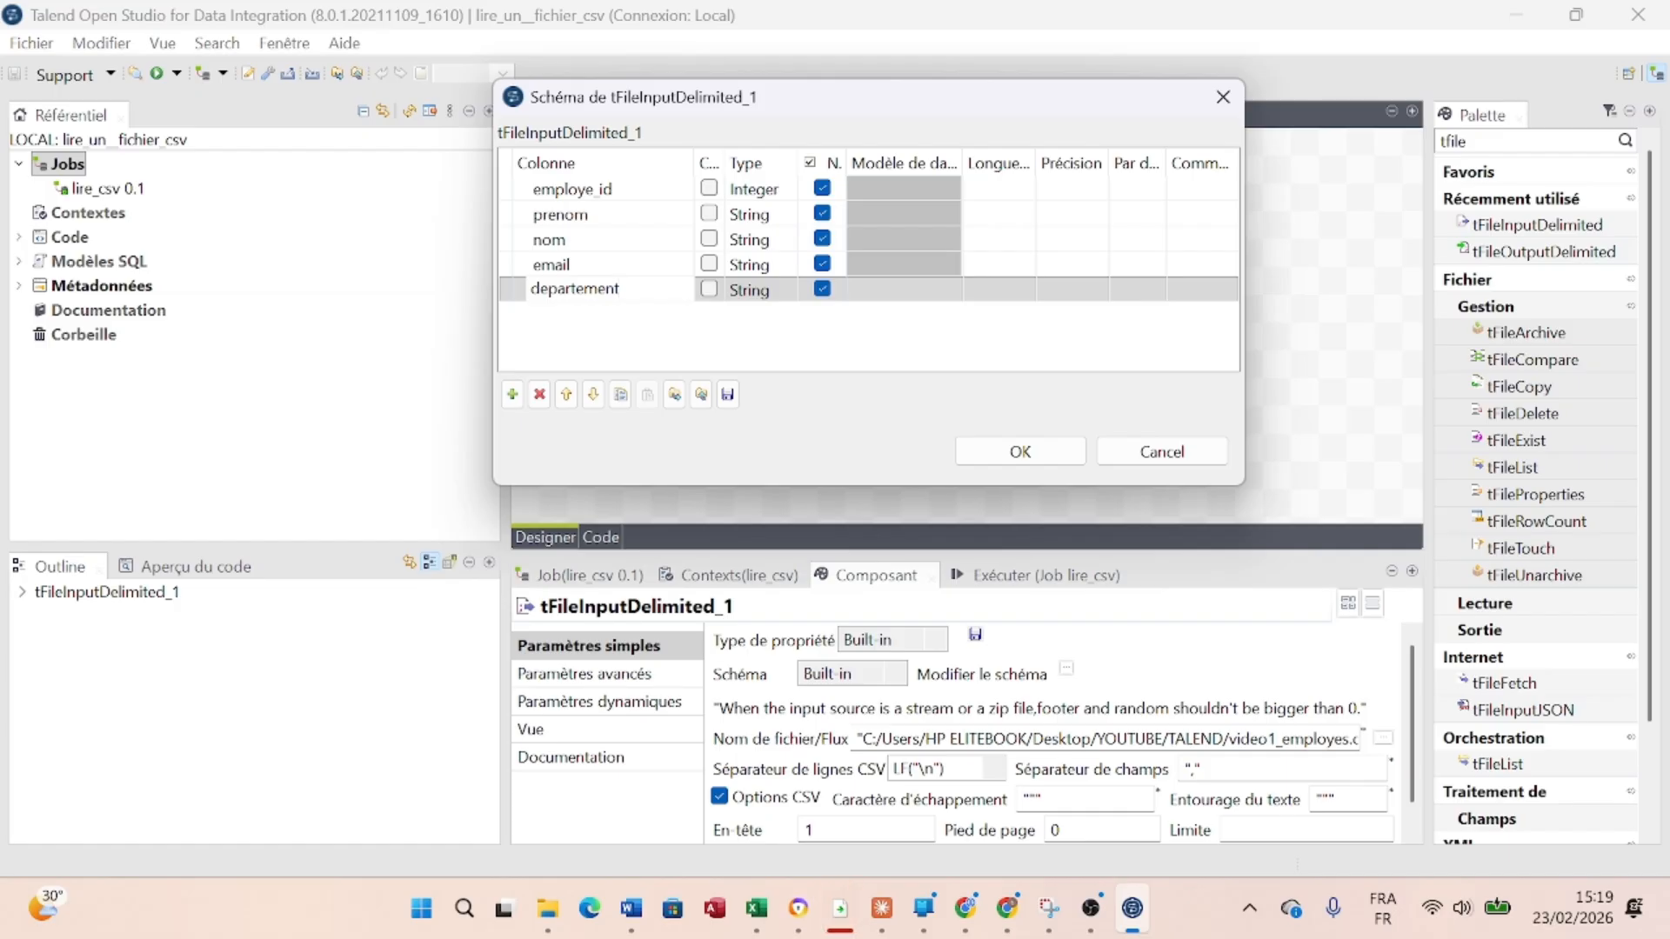
Add a schema column named salaire below departement and set its type to int | Integer
click(513, 395)
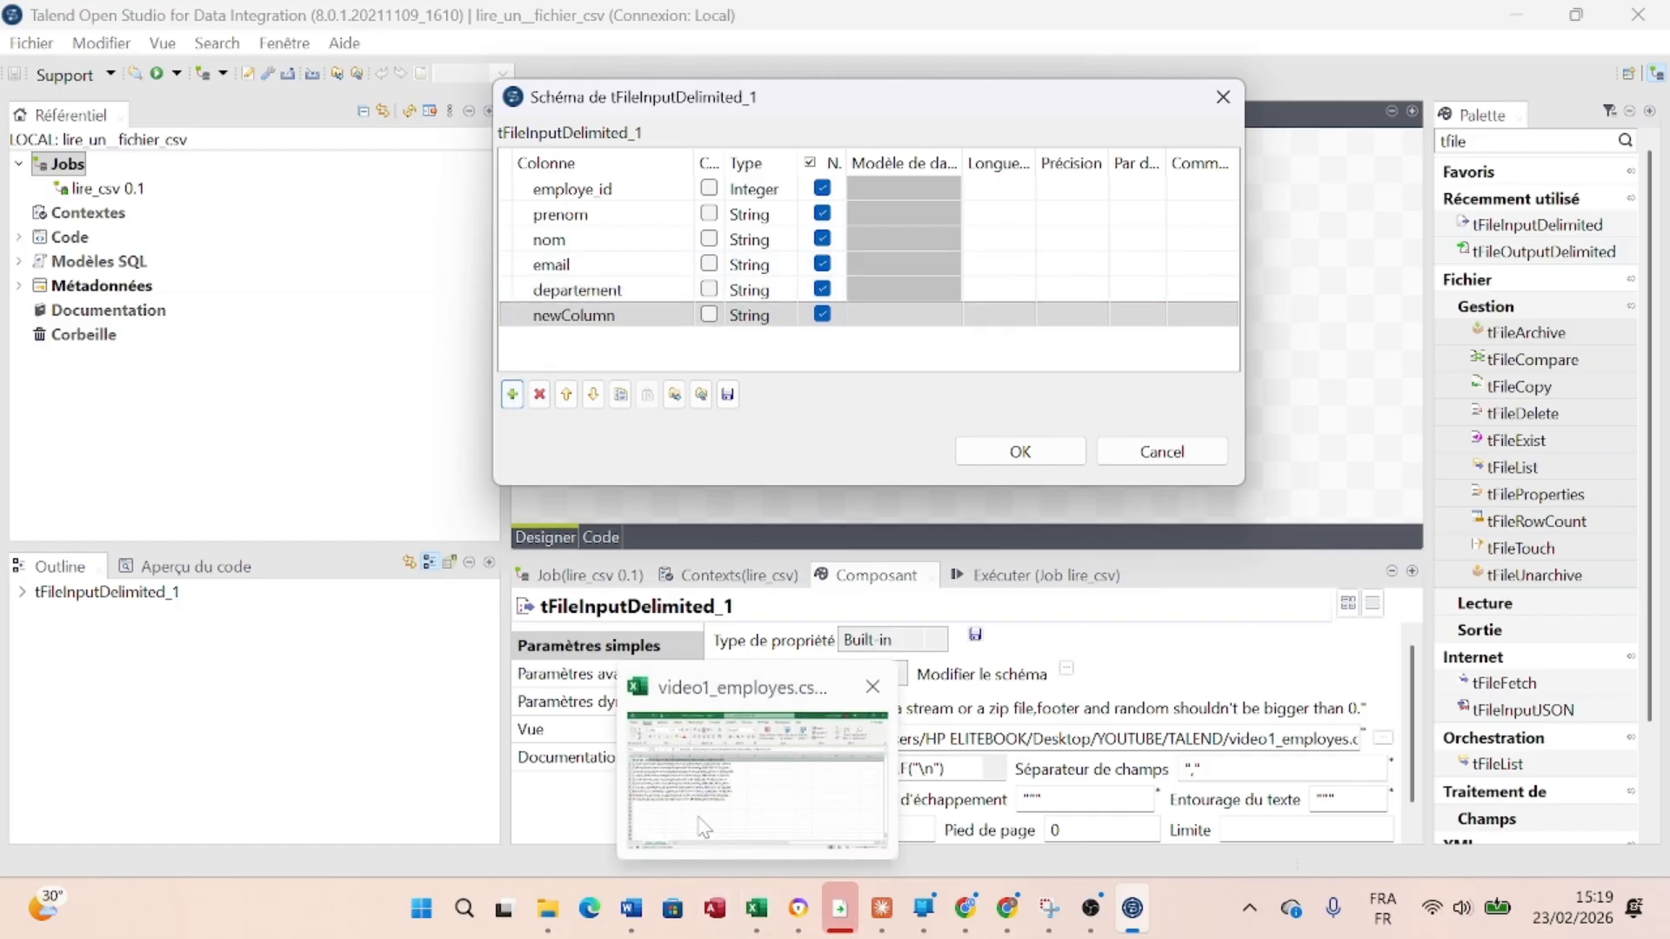
mouse_move(705, 828)
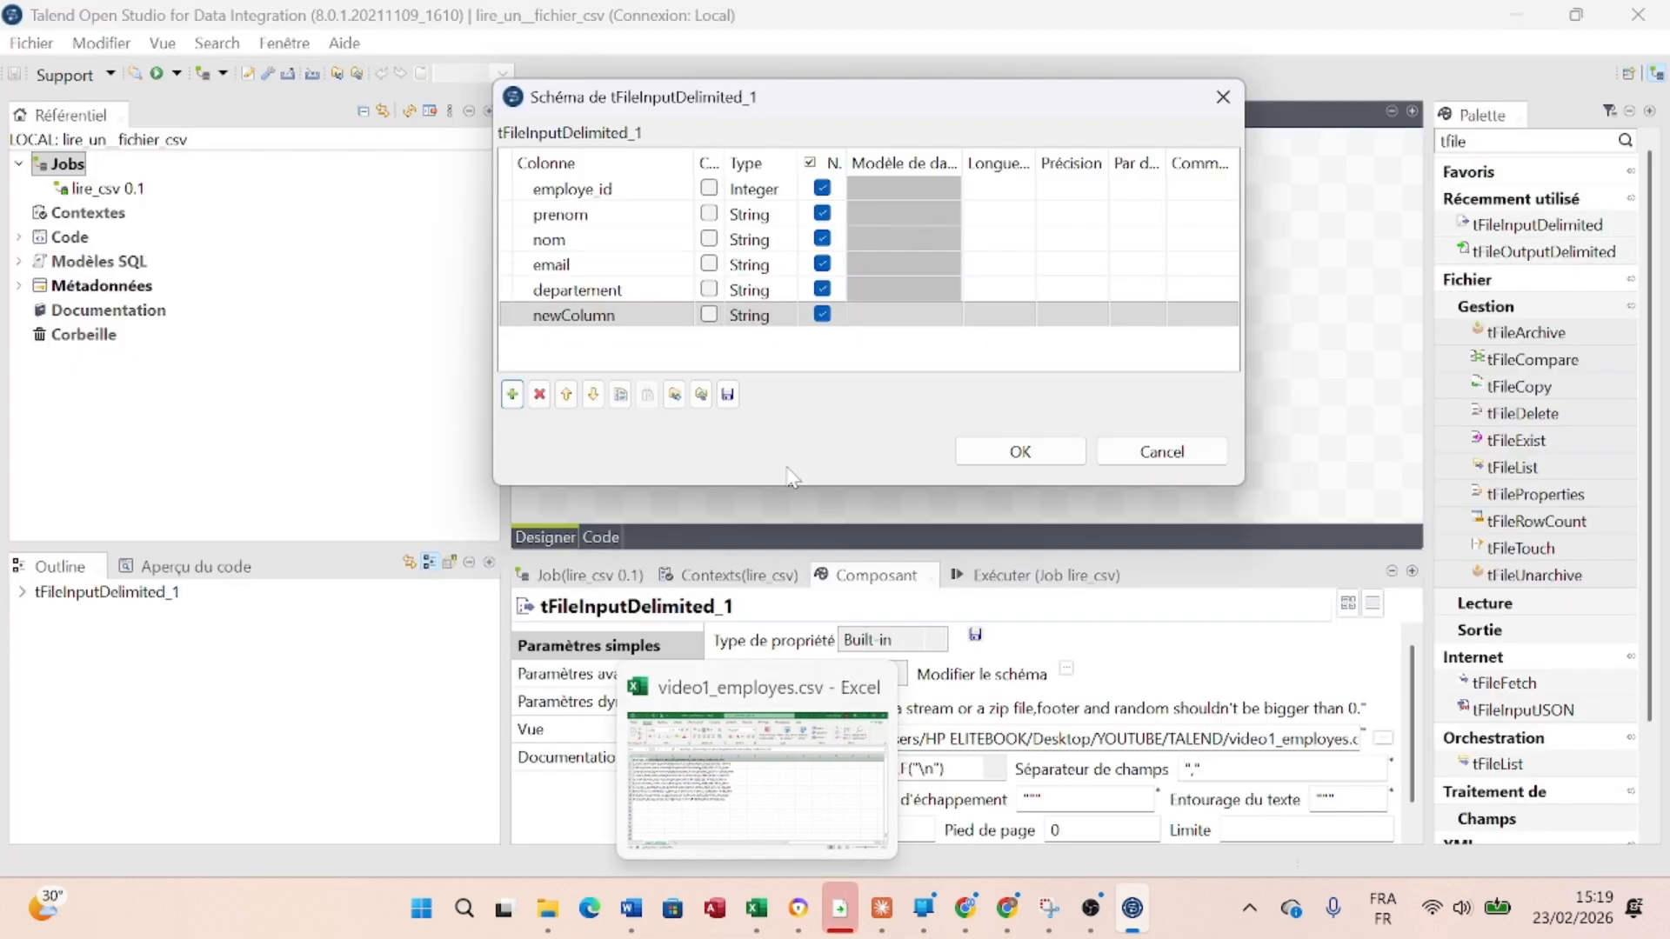
click(619, 315)
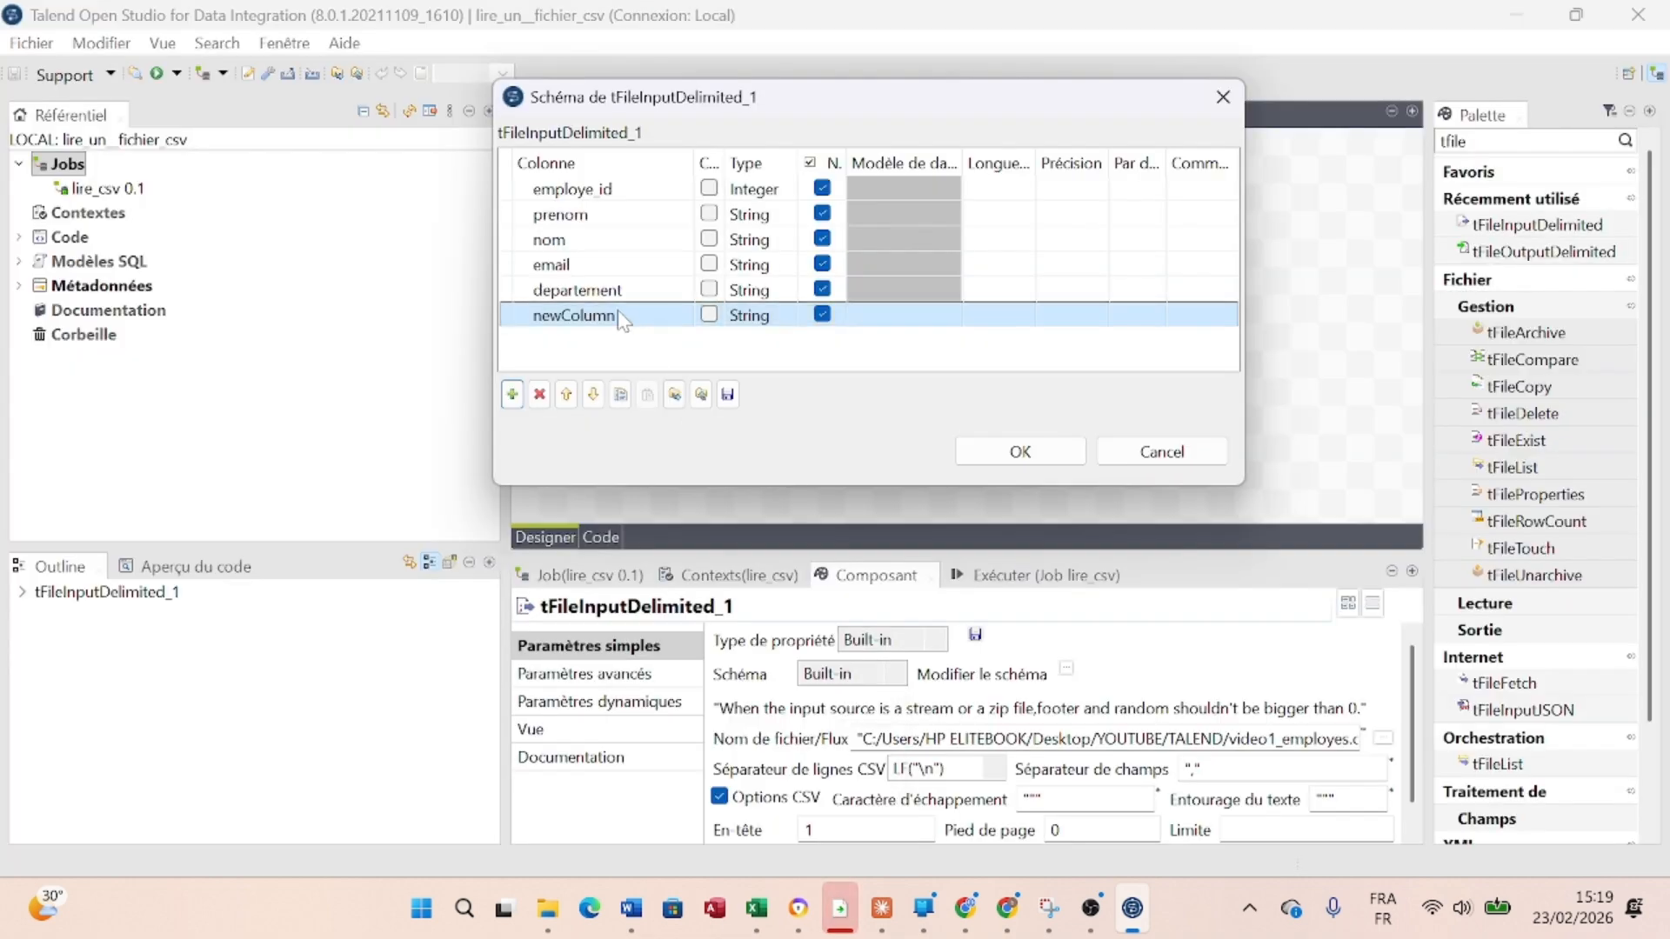
click(579, 315)
text(sa)
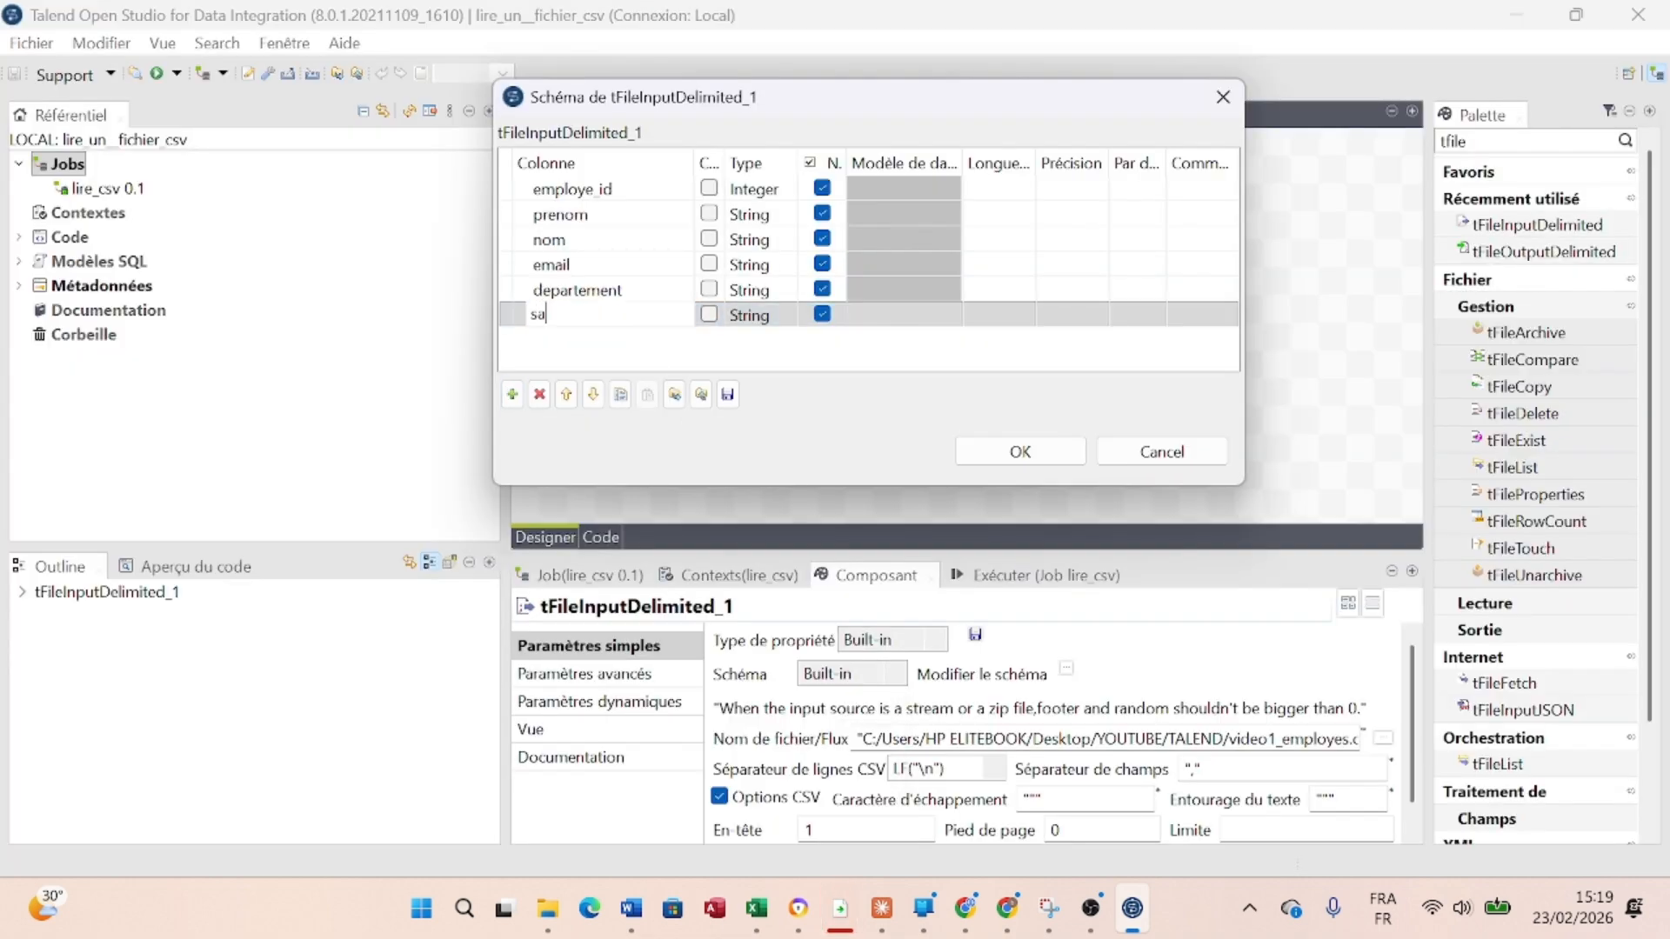
text(laire)
click(747, 322)
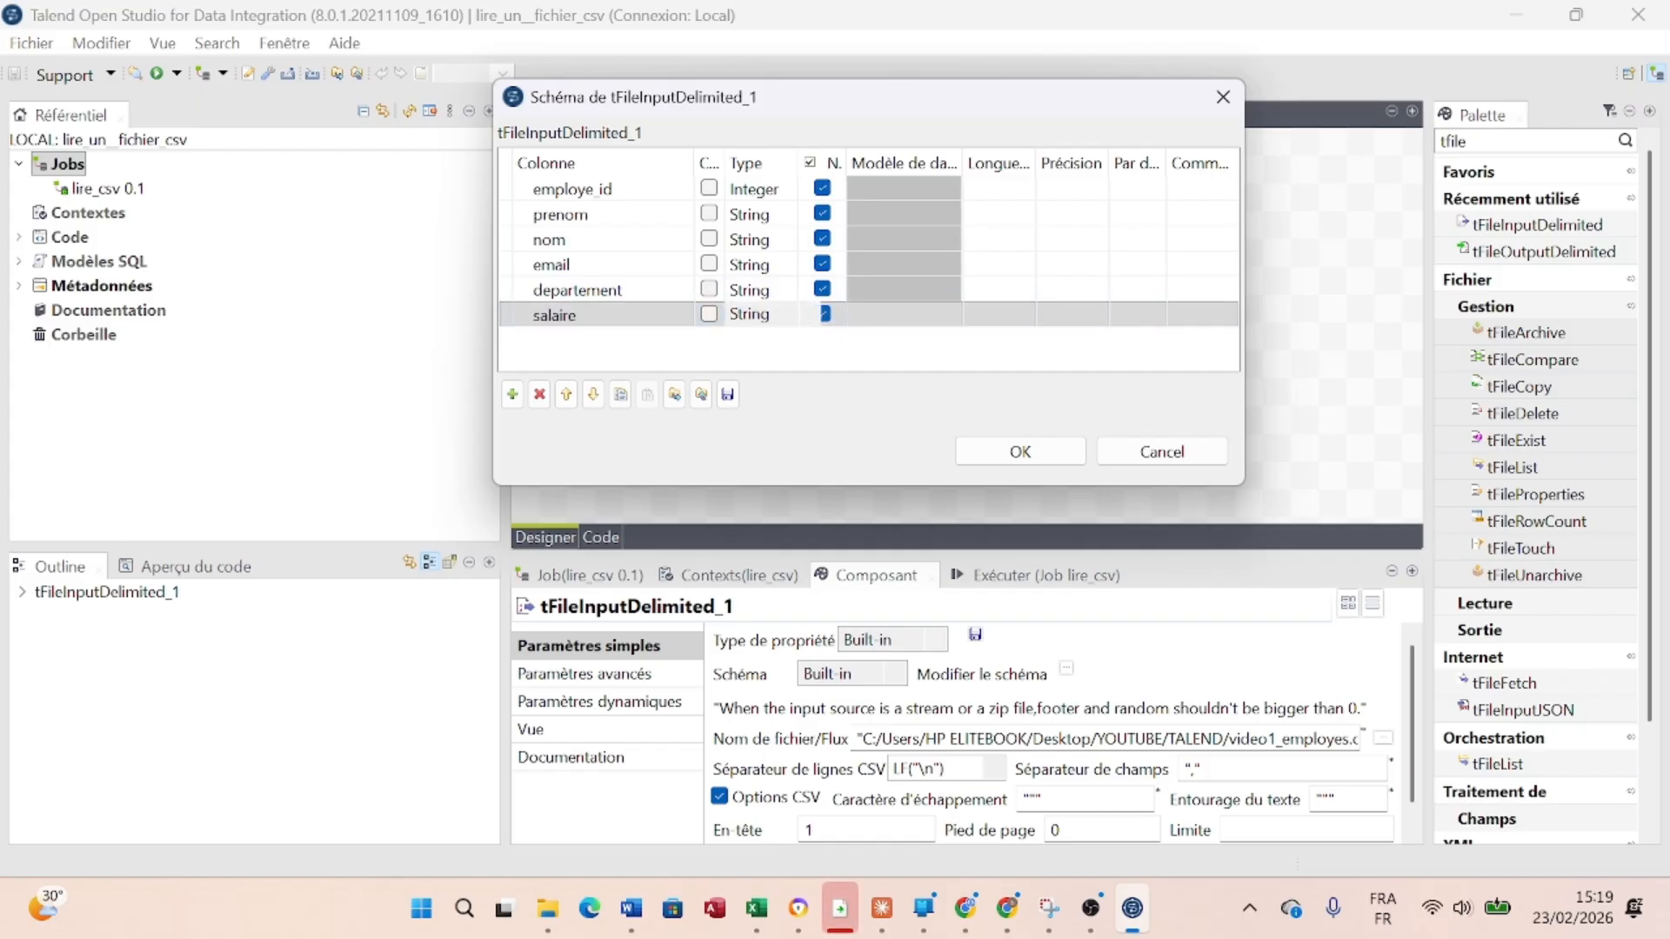
click(808, 315)
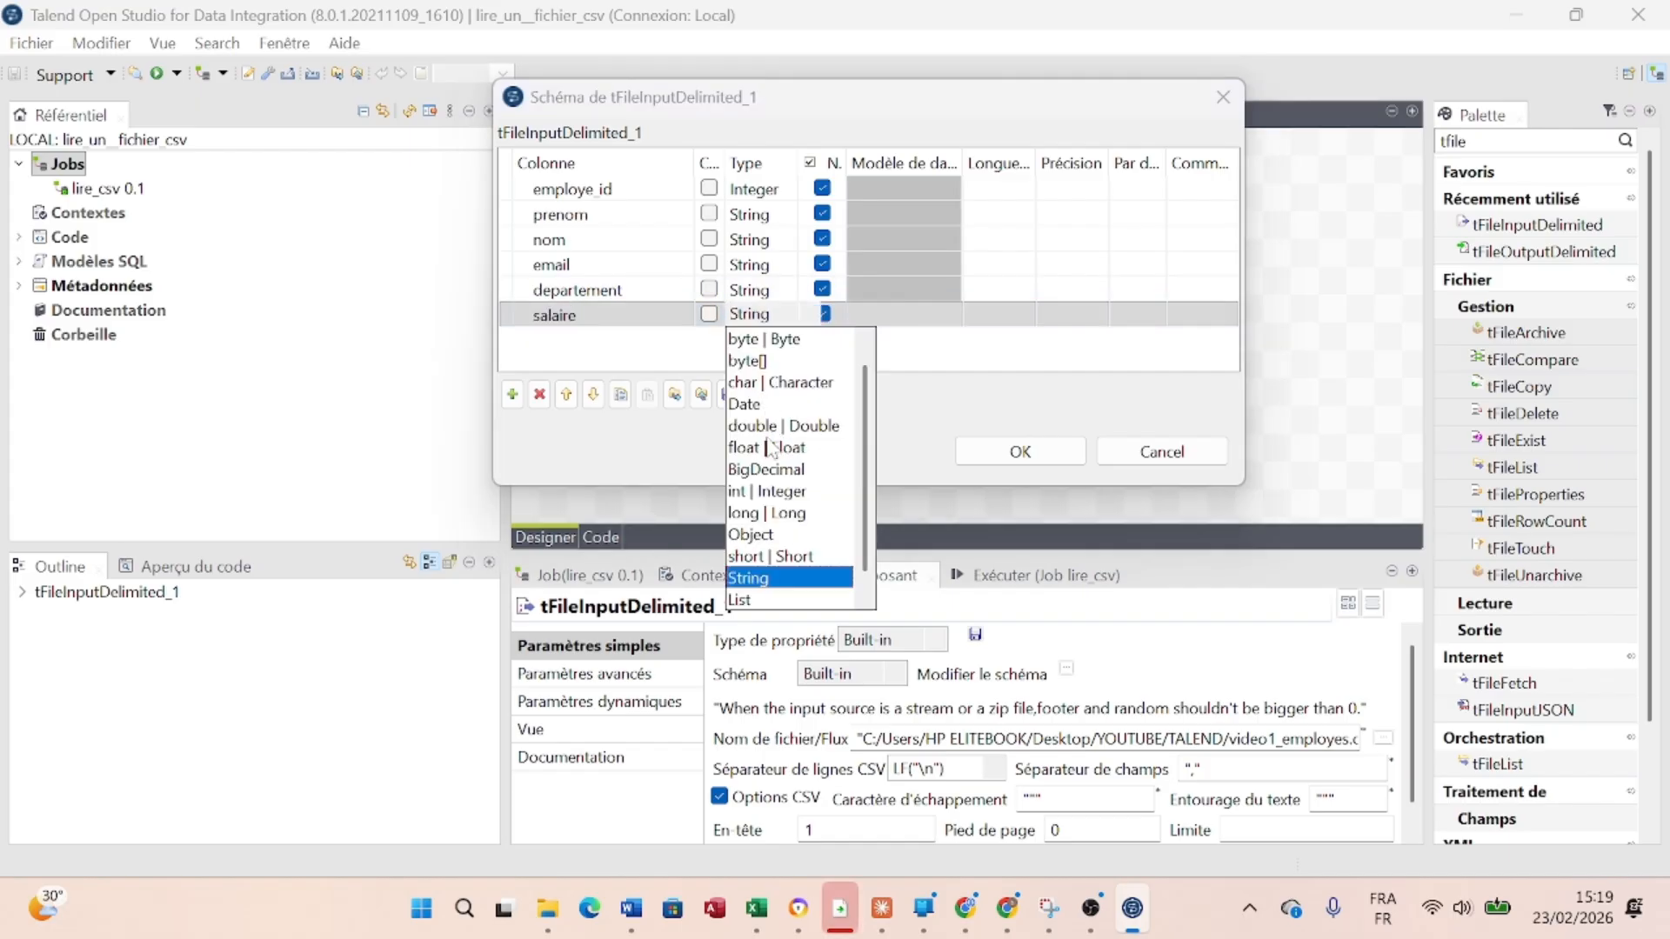
click(766, 491)
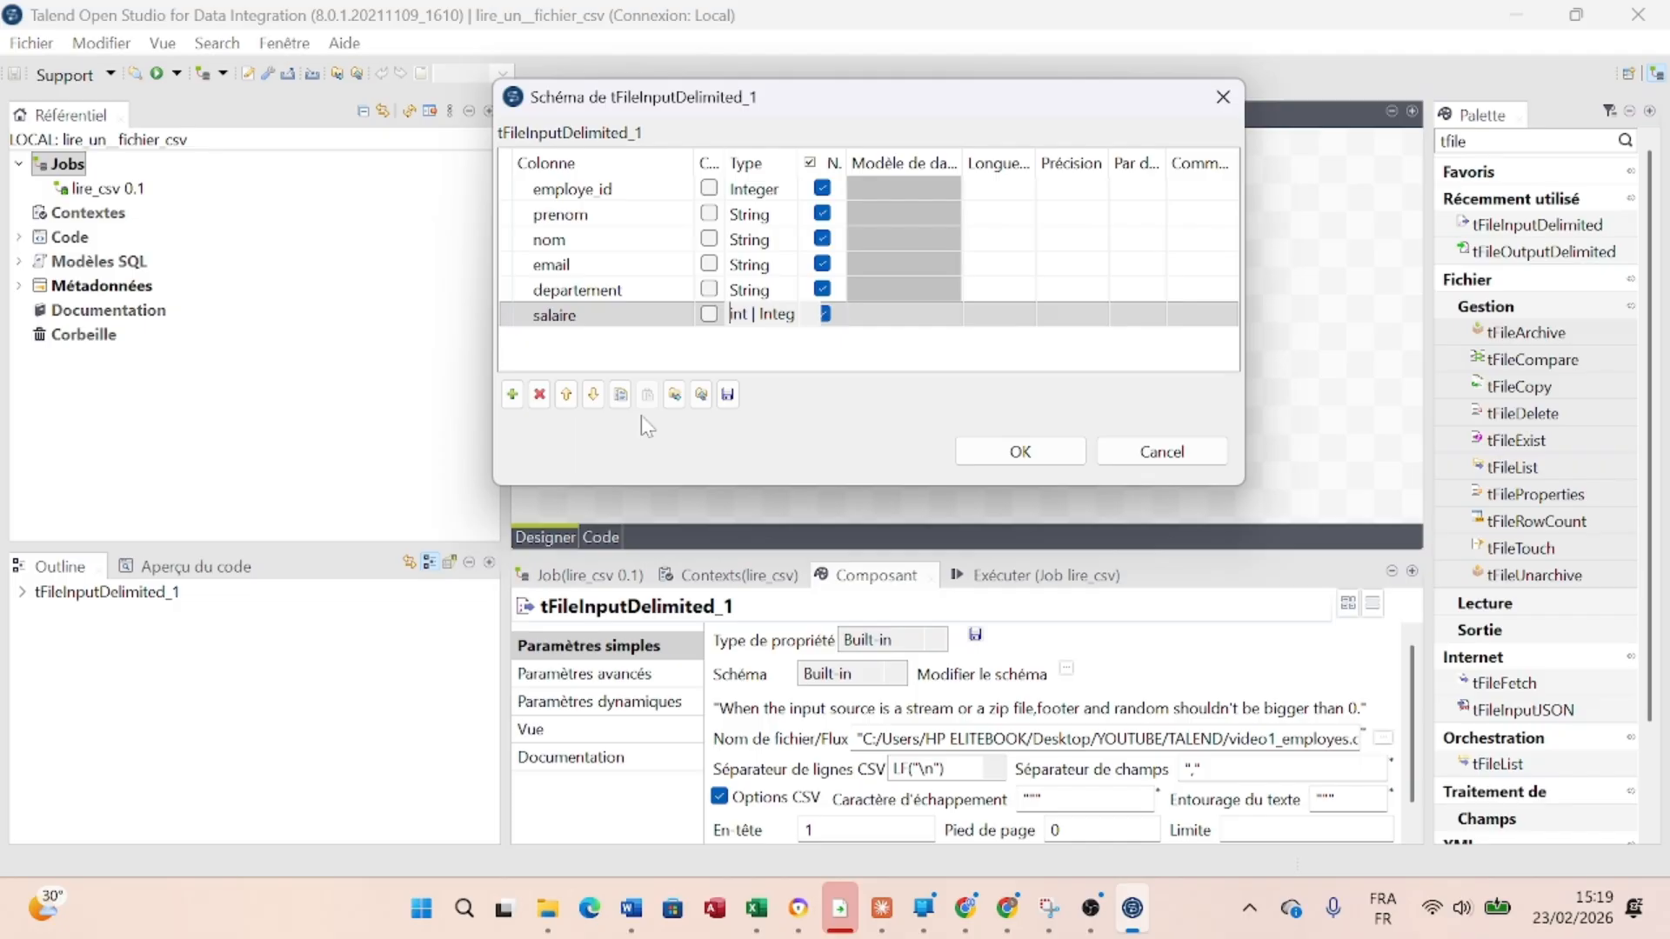
Add a schema column named date_embauche below salaire and set its type to Date
click(512, 394)
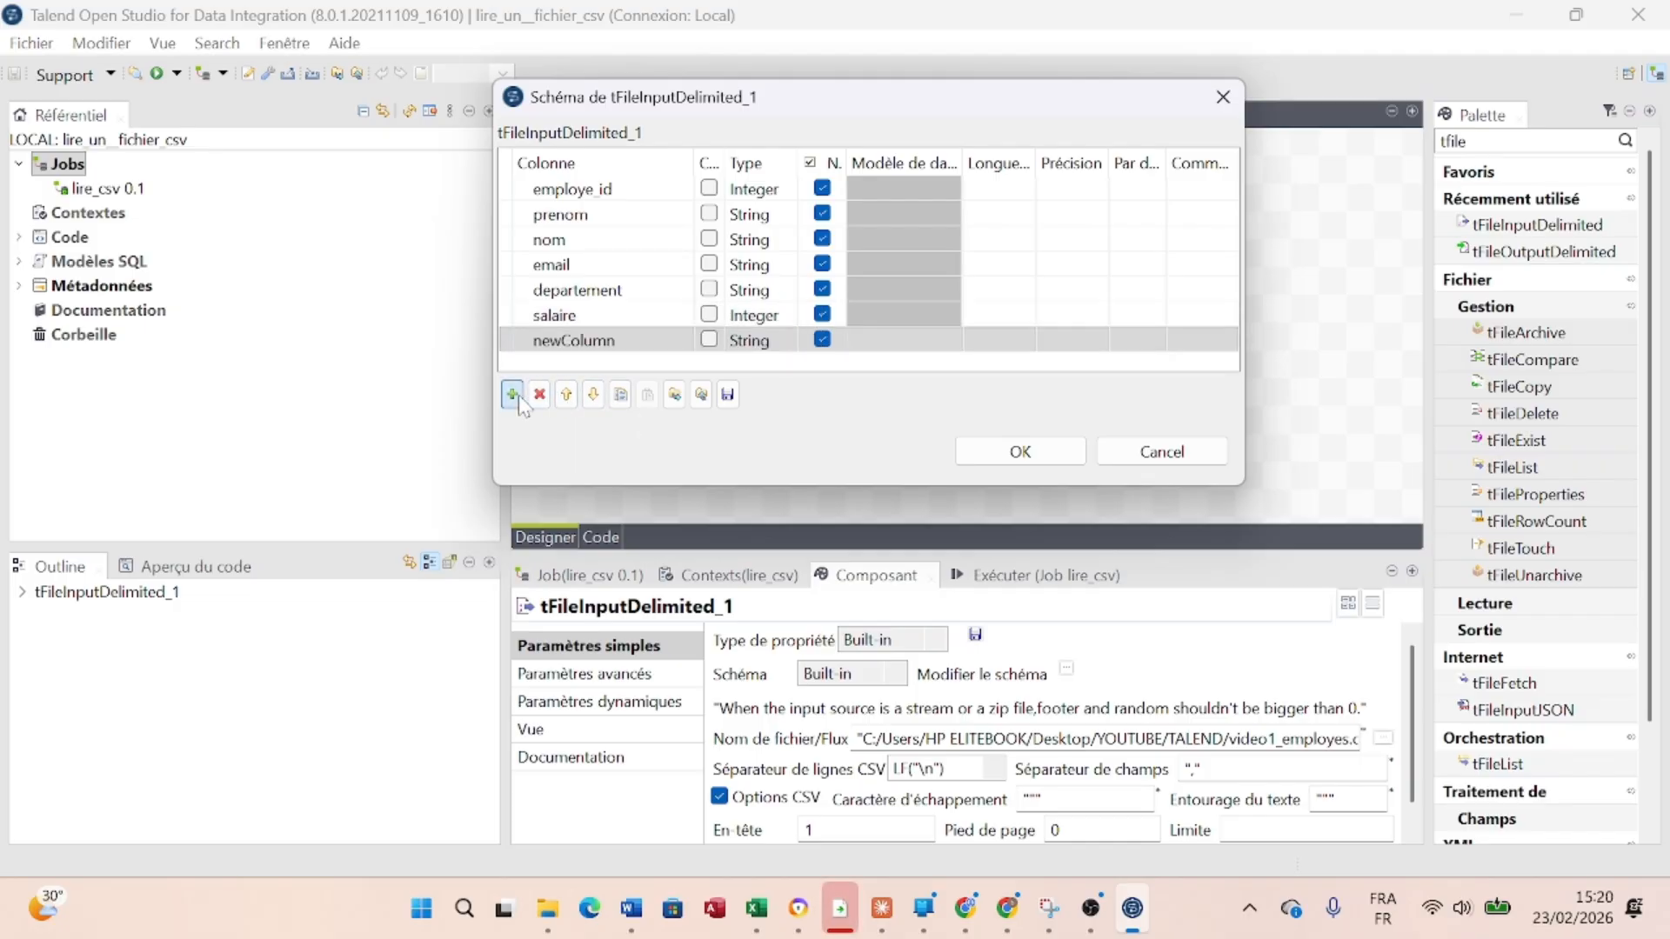
click(574, 340)
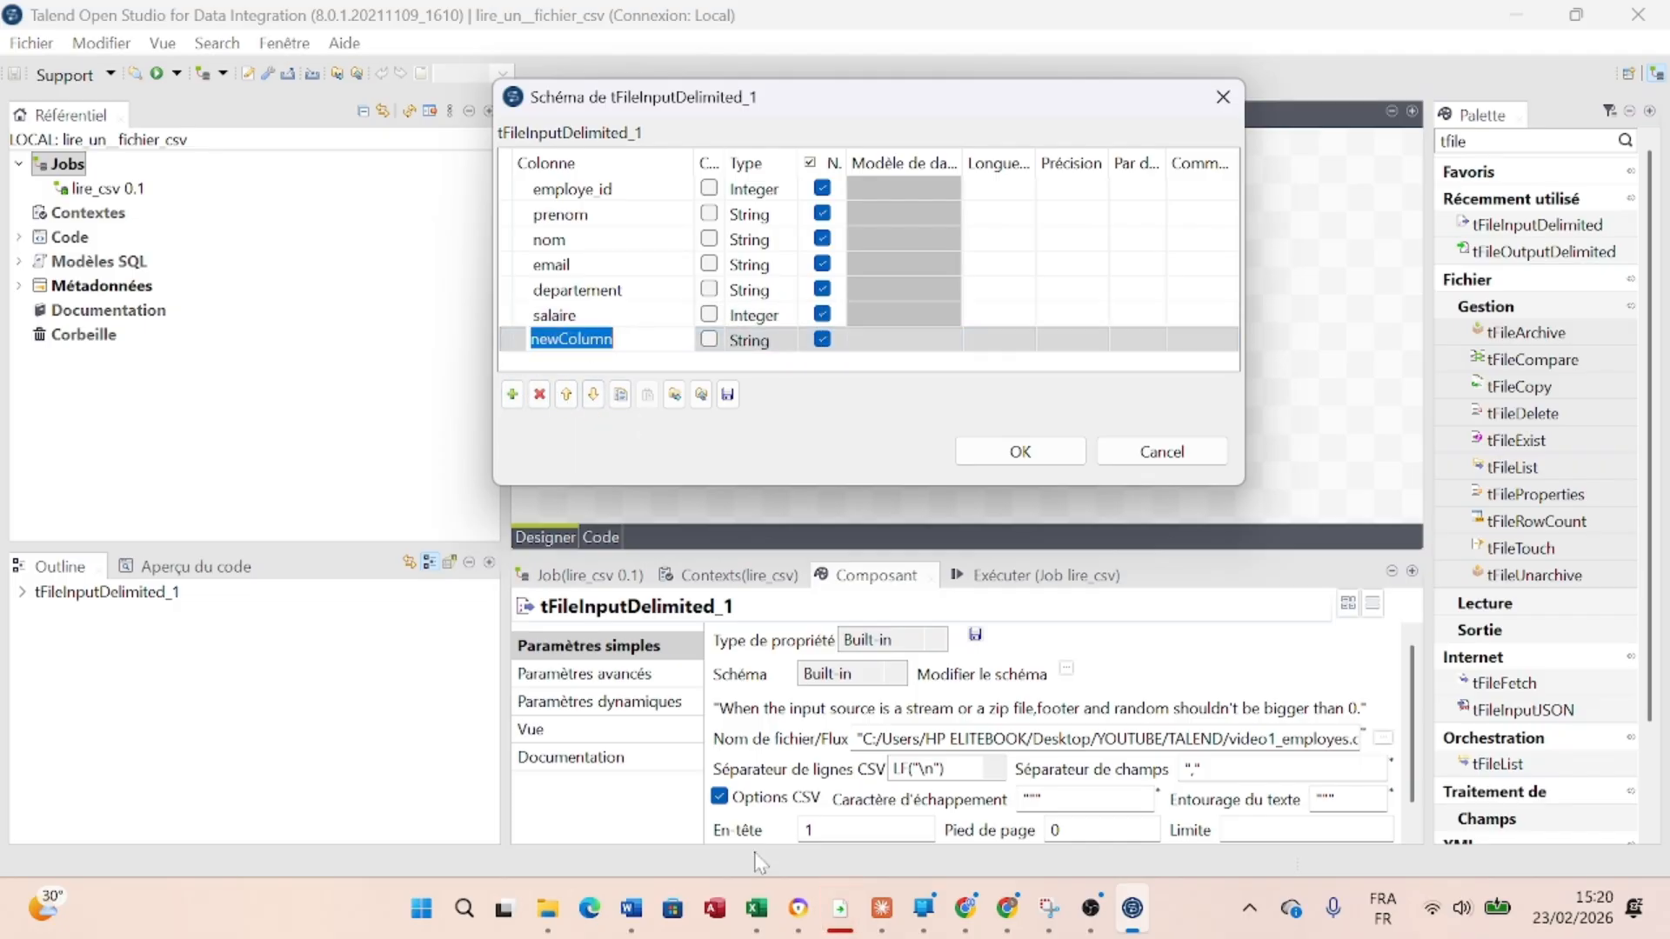
mouse_move(755, 914)
mouse_move(712, 771)
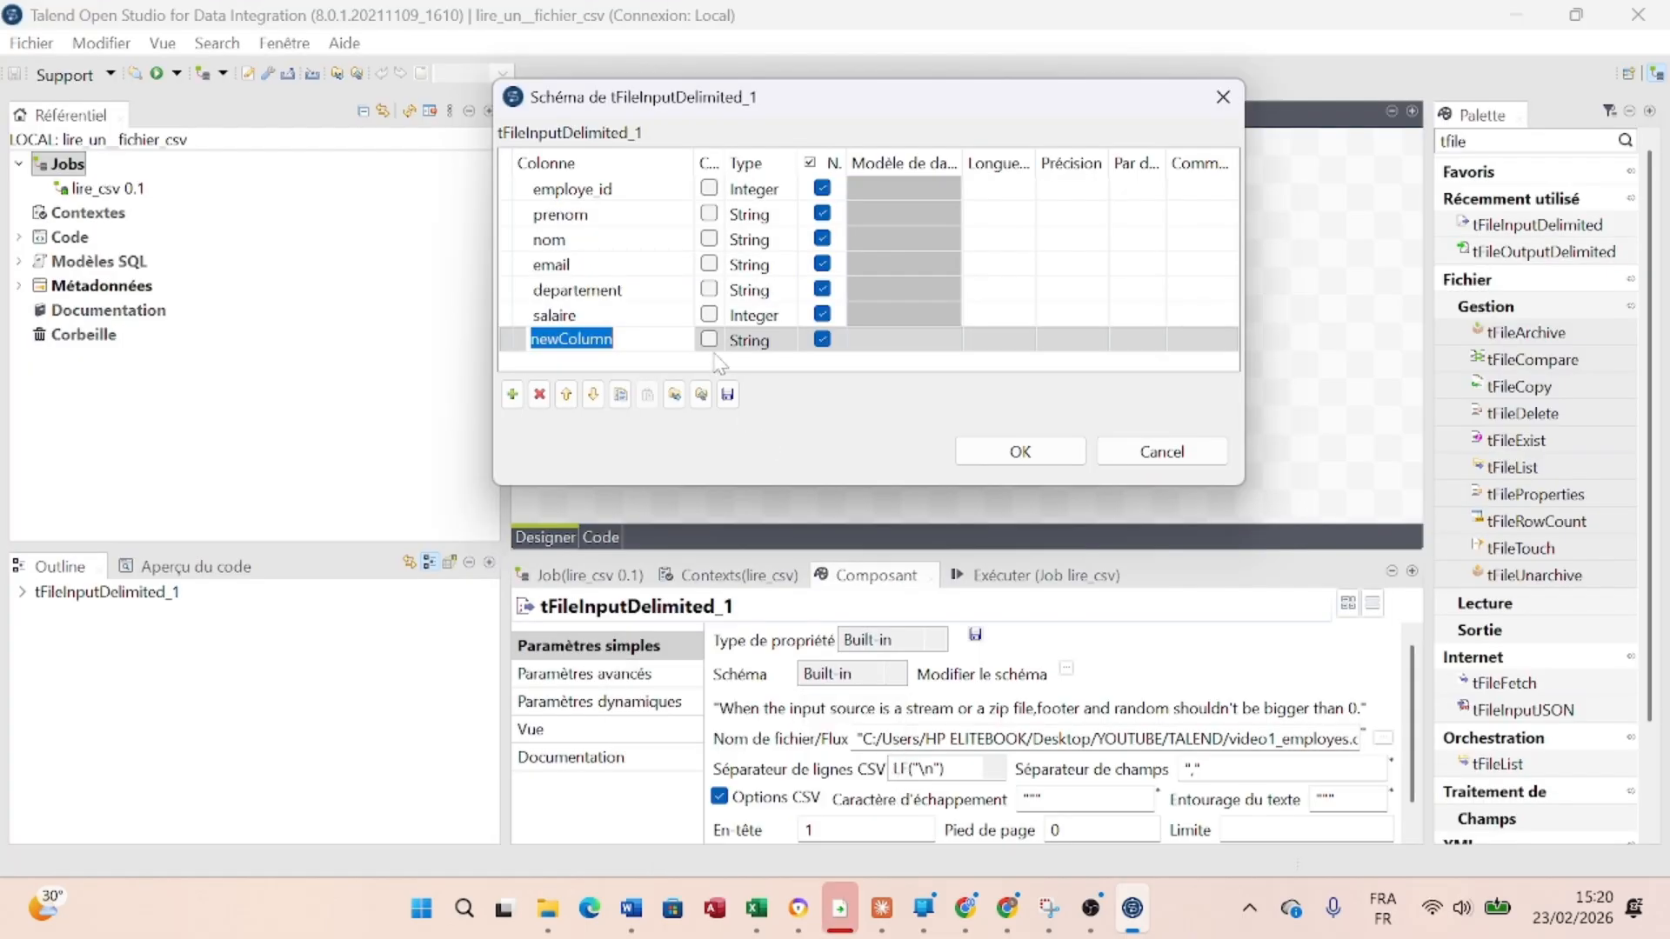
text(date)
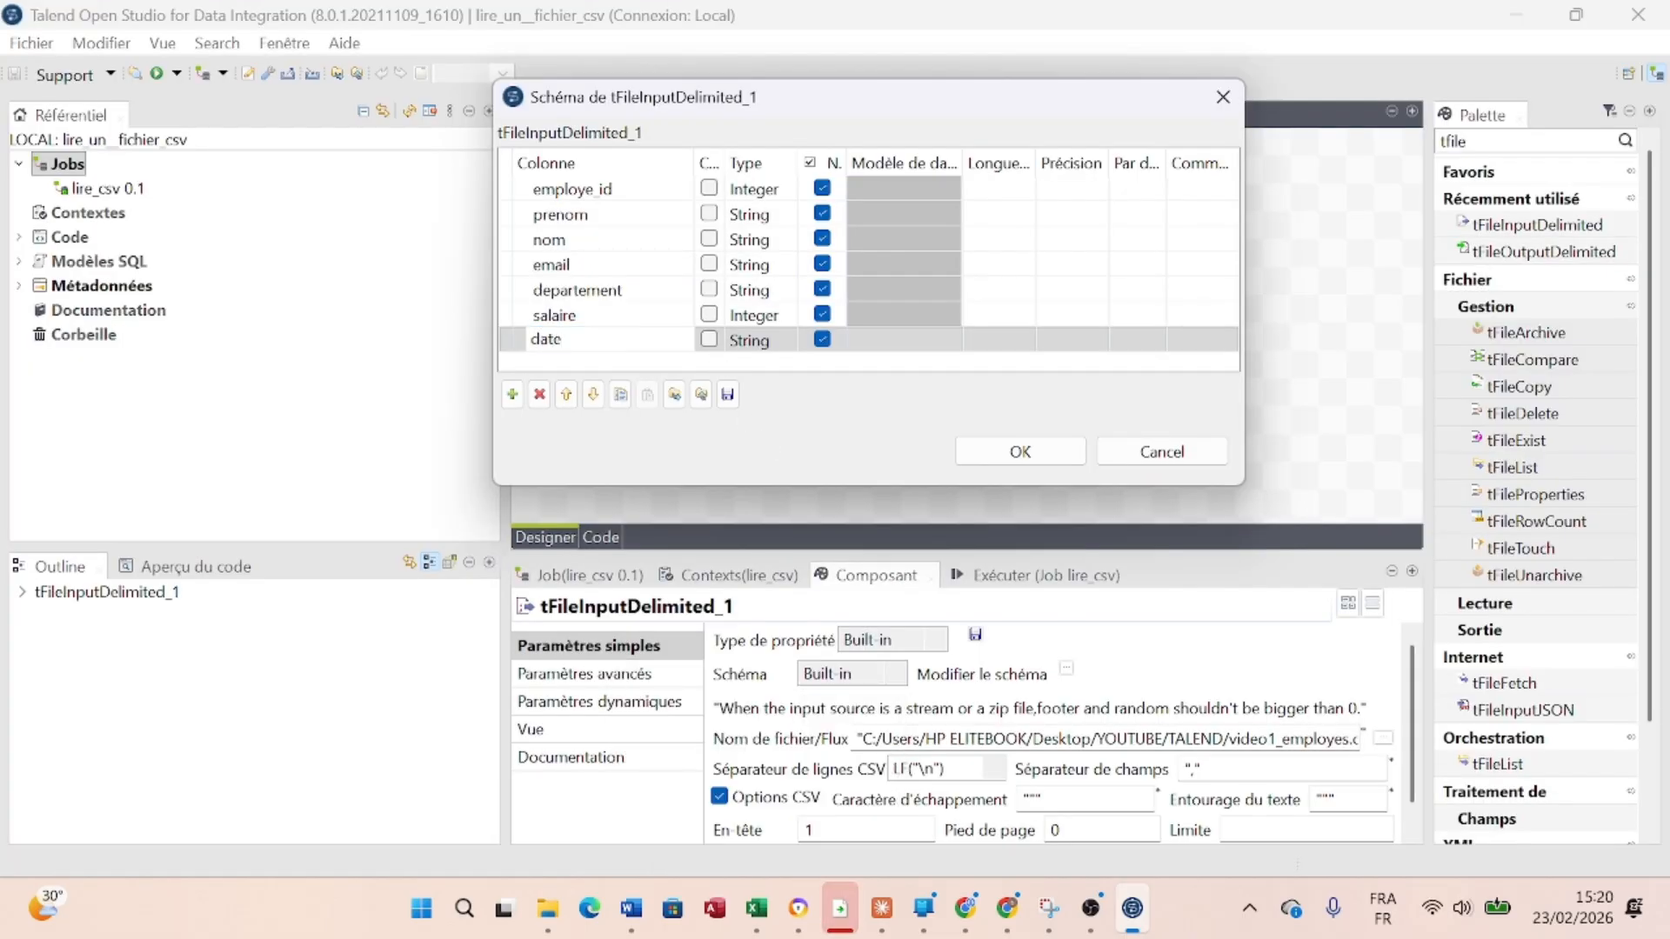
text(_em)
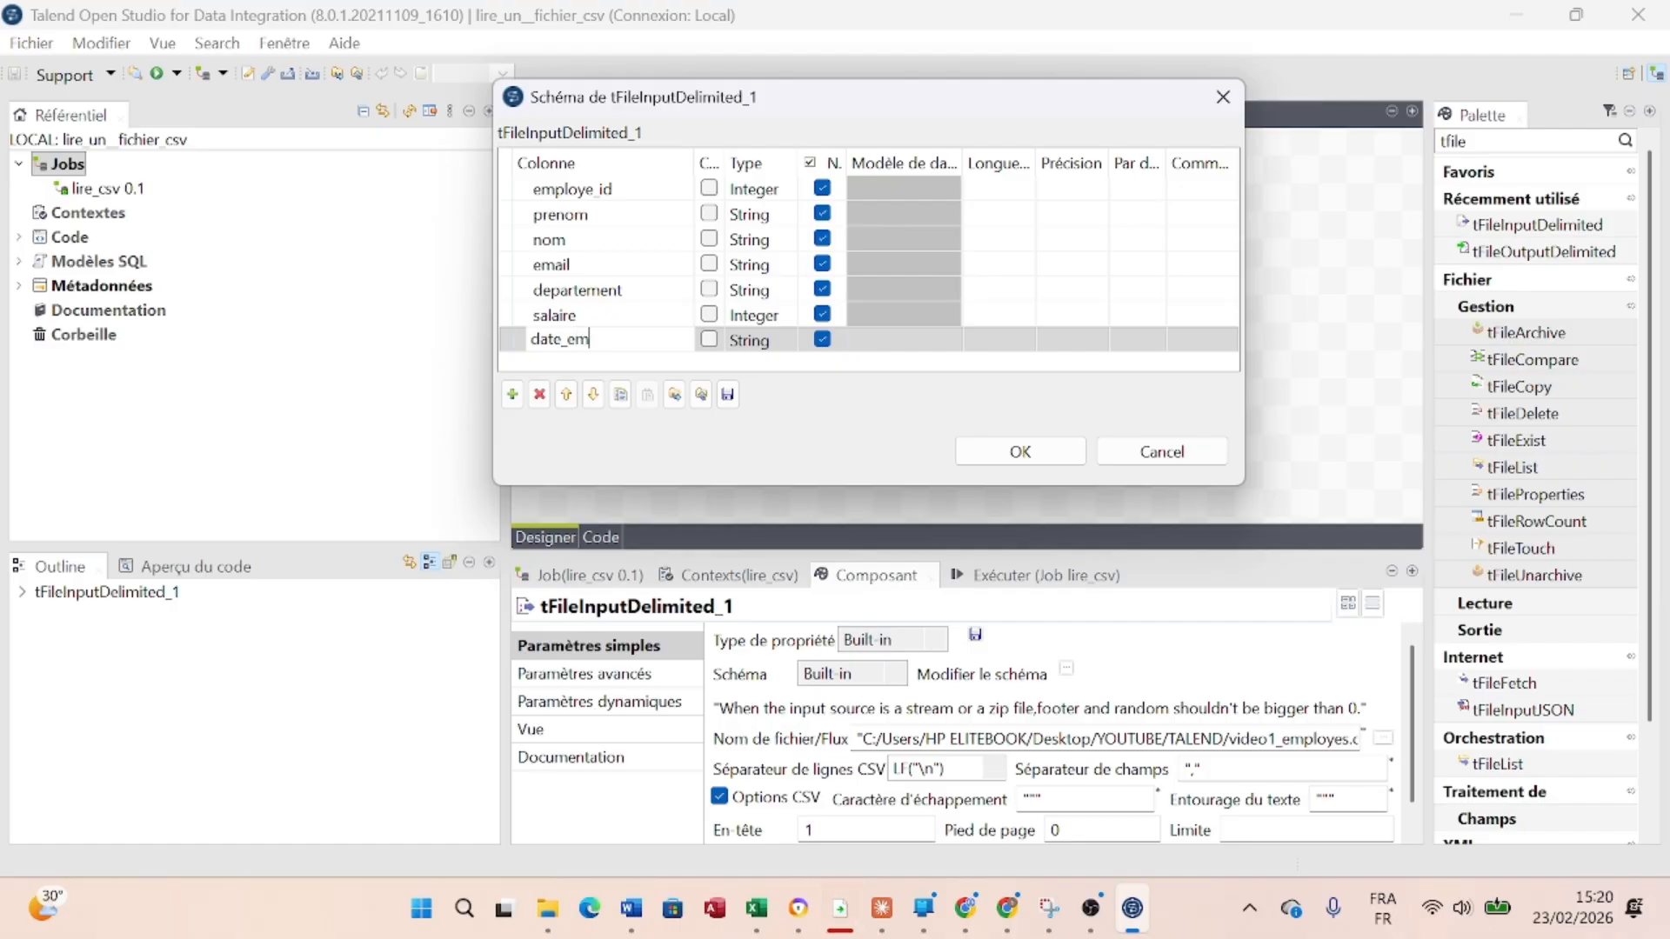
text(bauche)
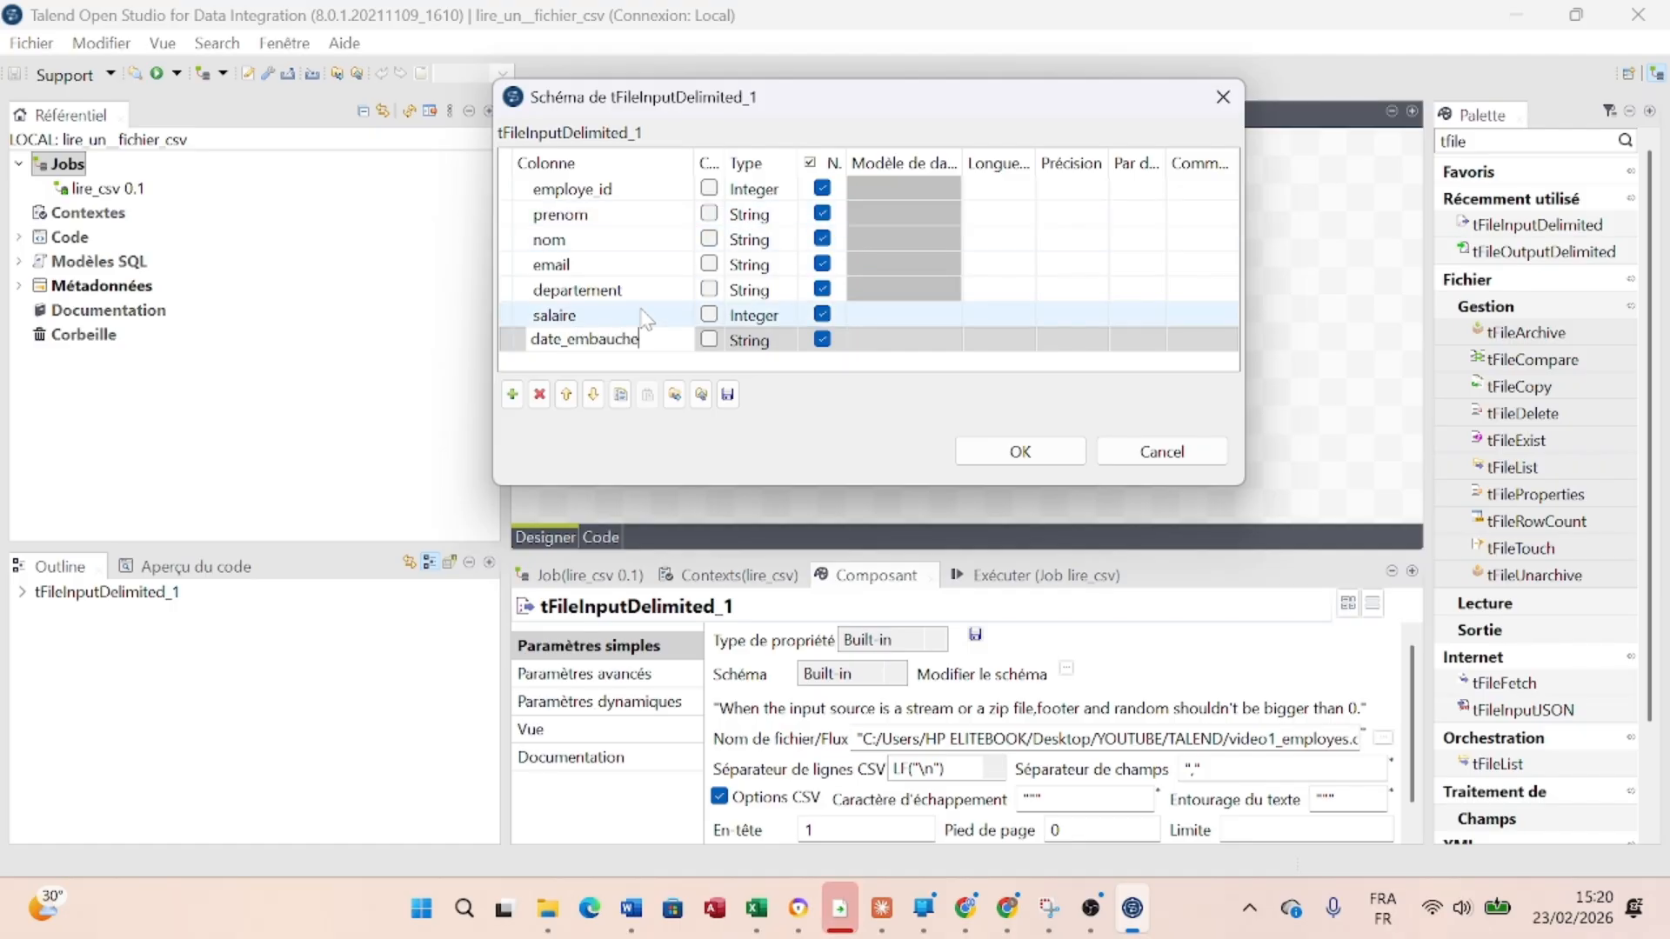
click(751, 342)
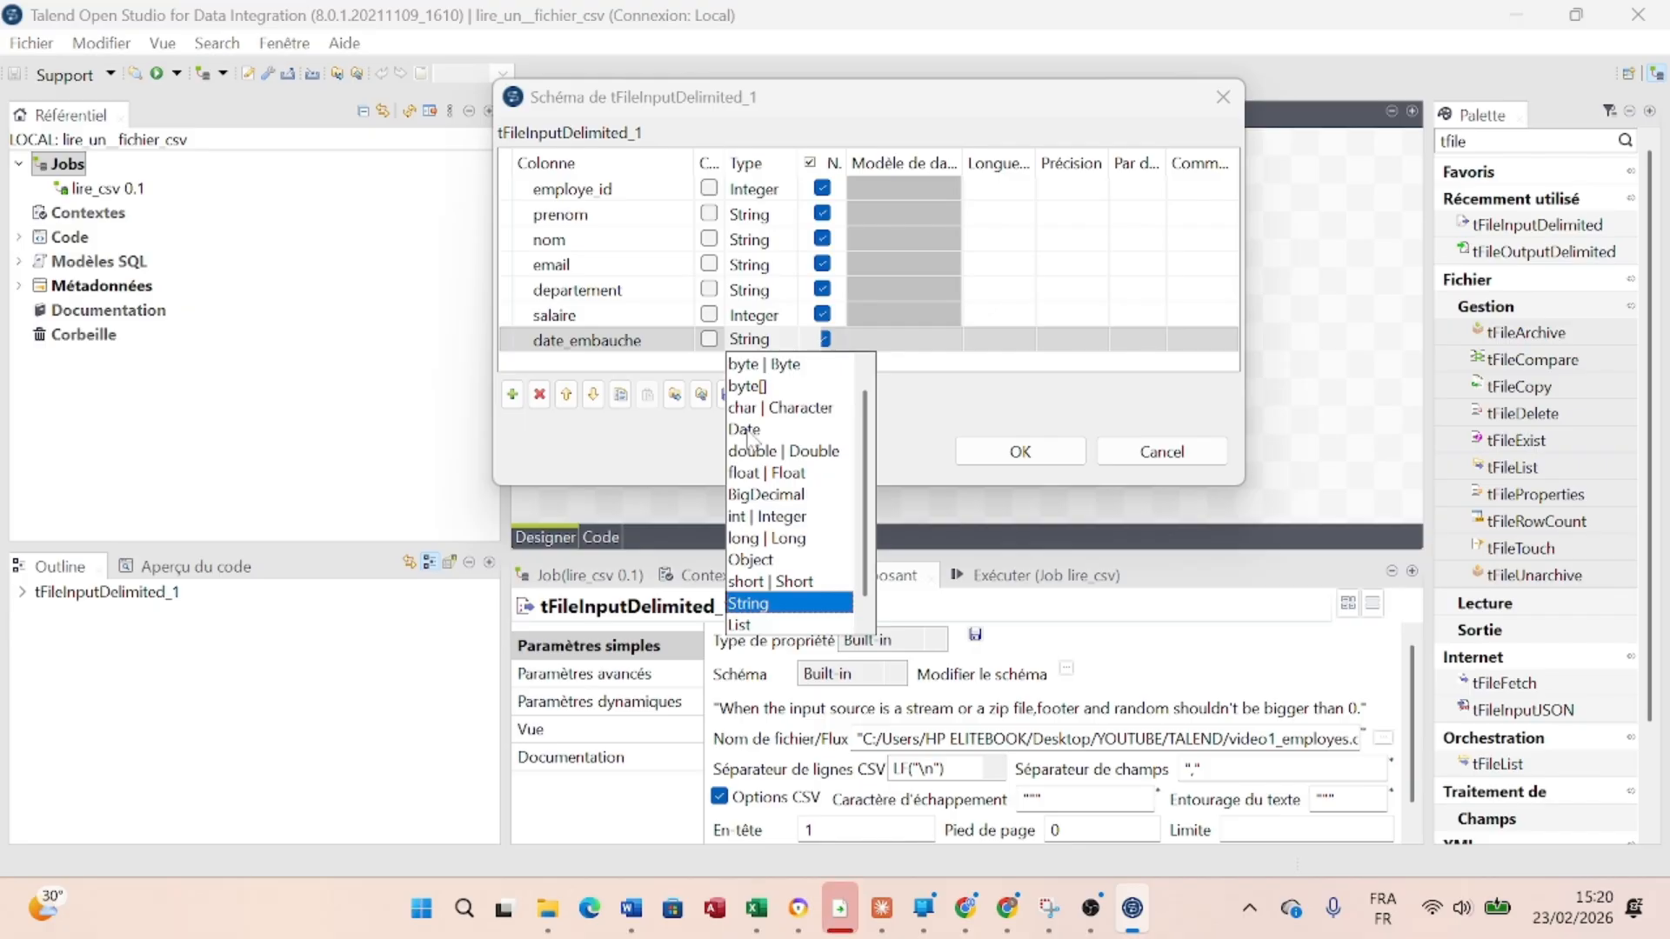
click(746, 430)
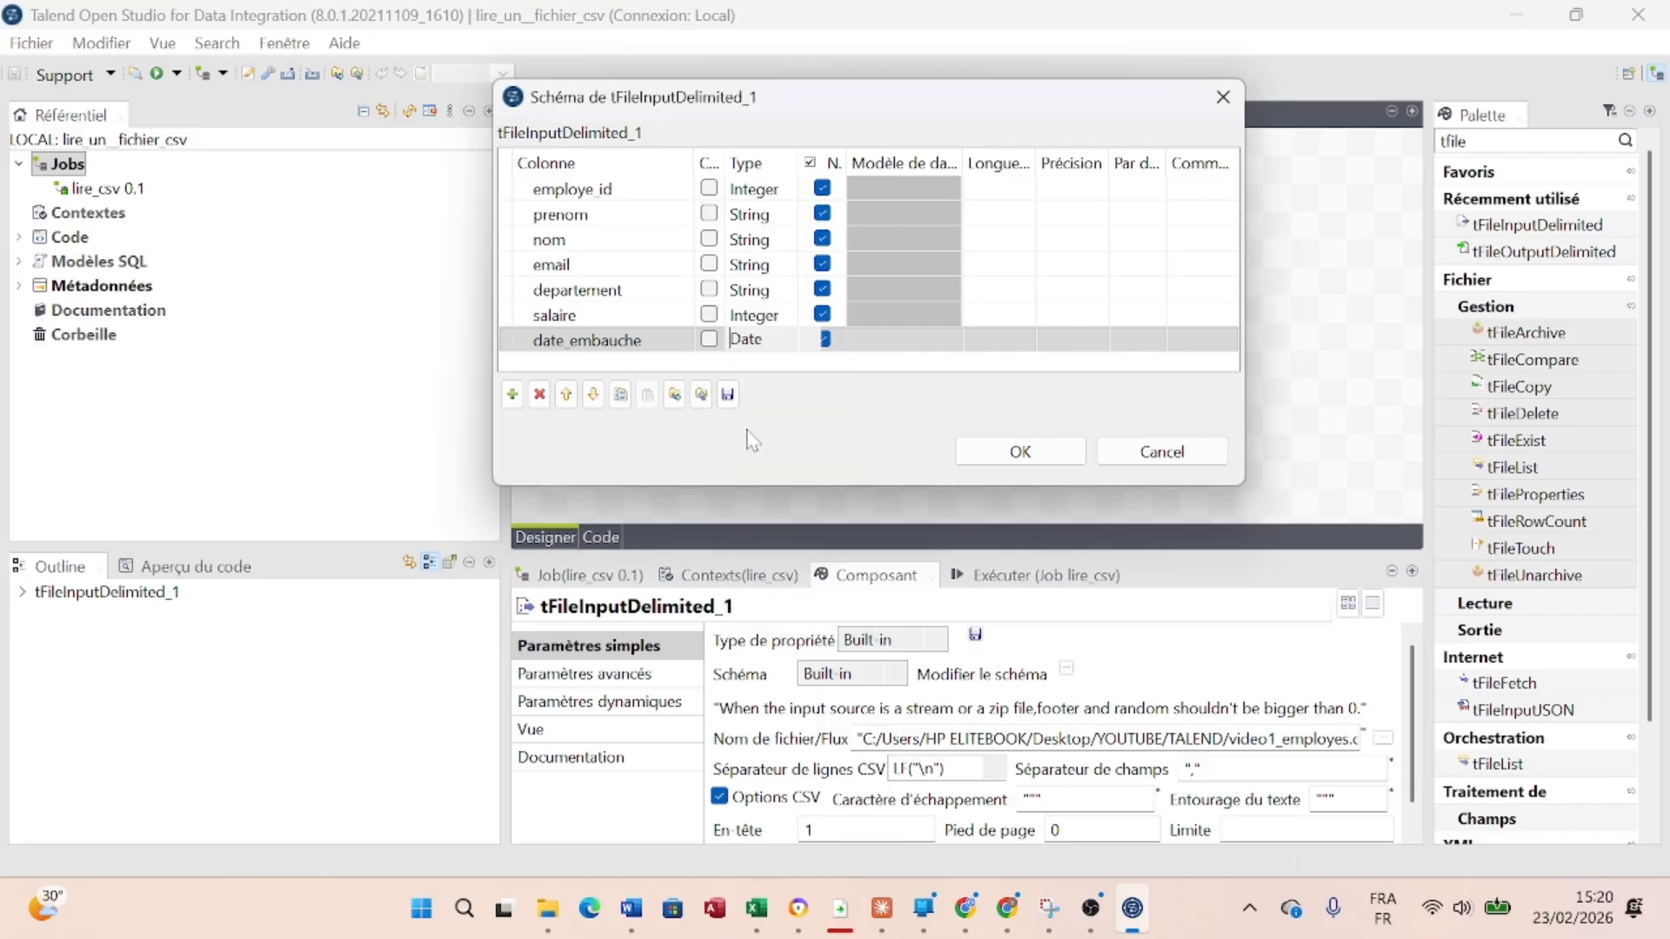
Add a last schema column, check its name in the header row in Excel, then return to Talend and name it ville
click(512, 394)
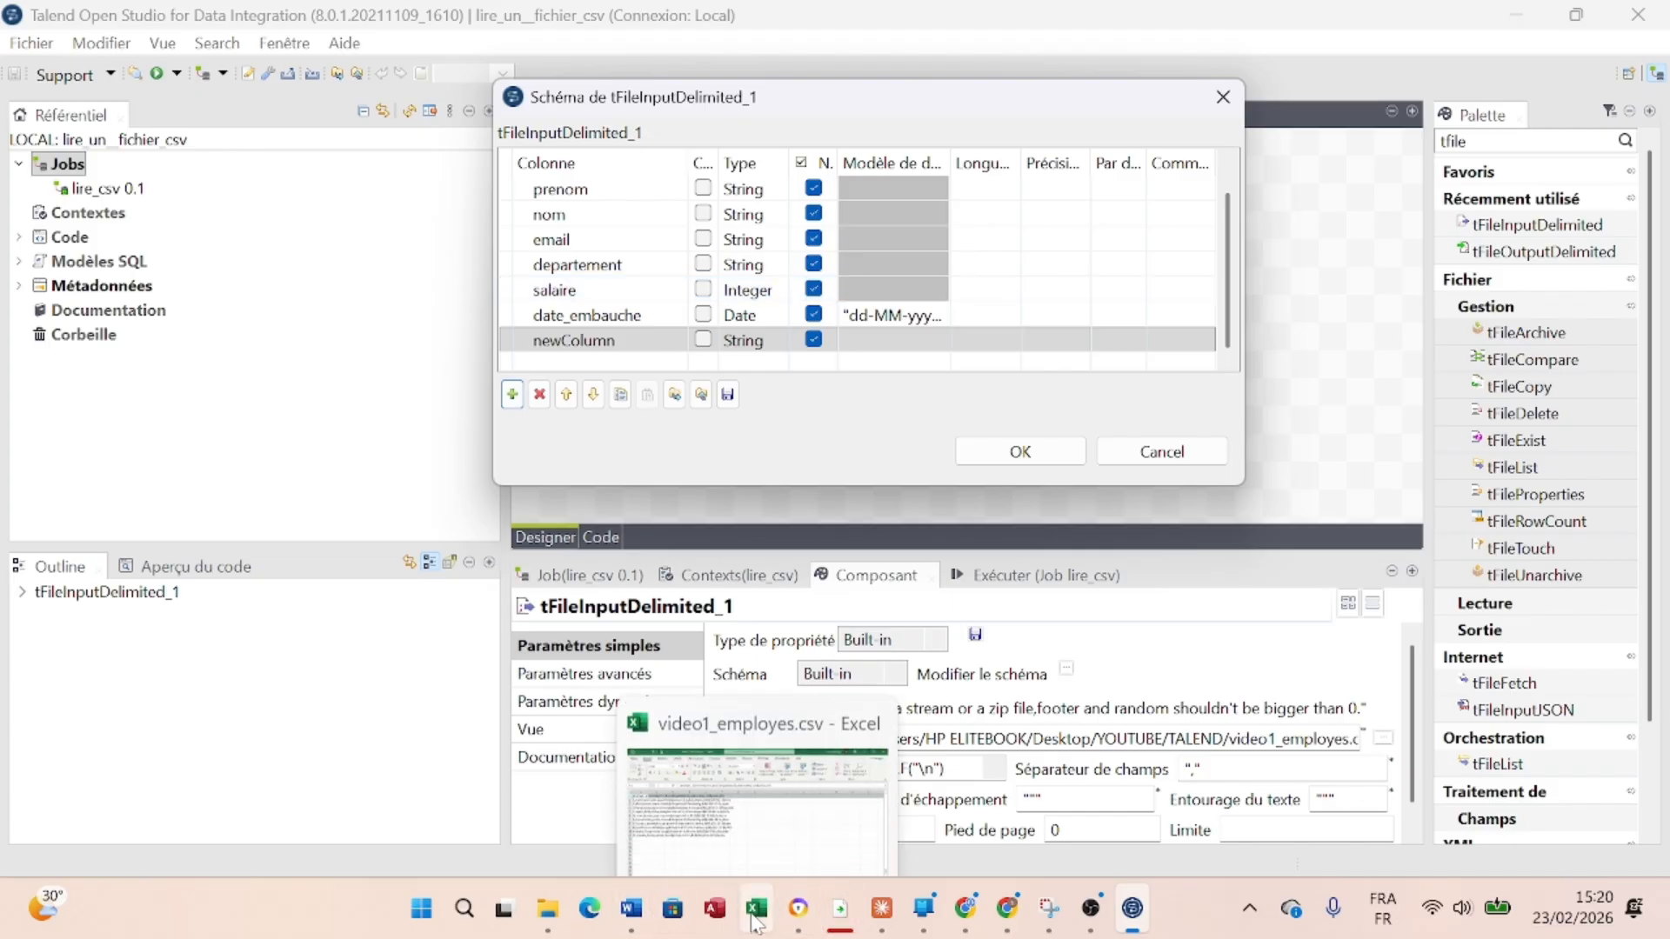
click(682, 764)
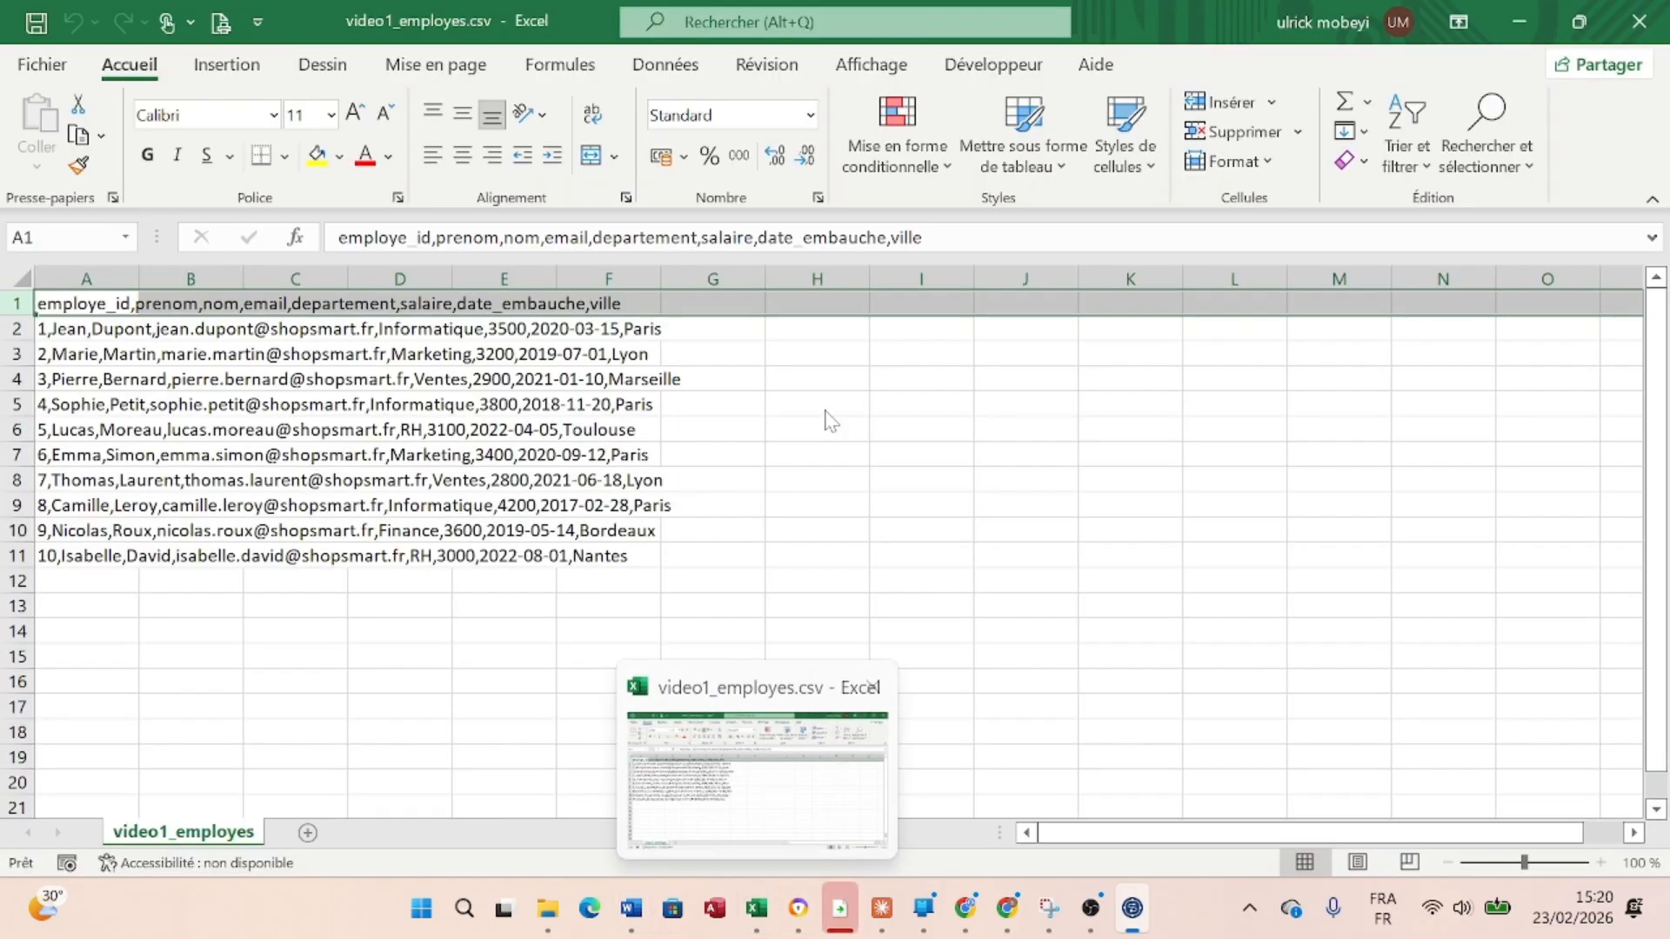
key(alt+Tab)
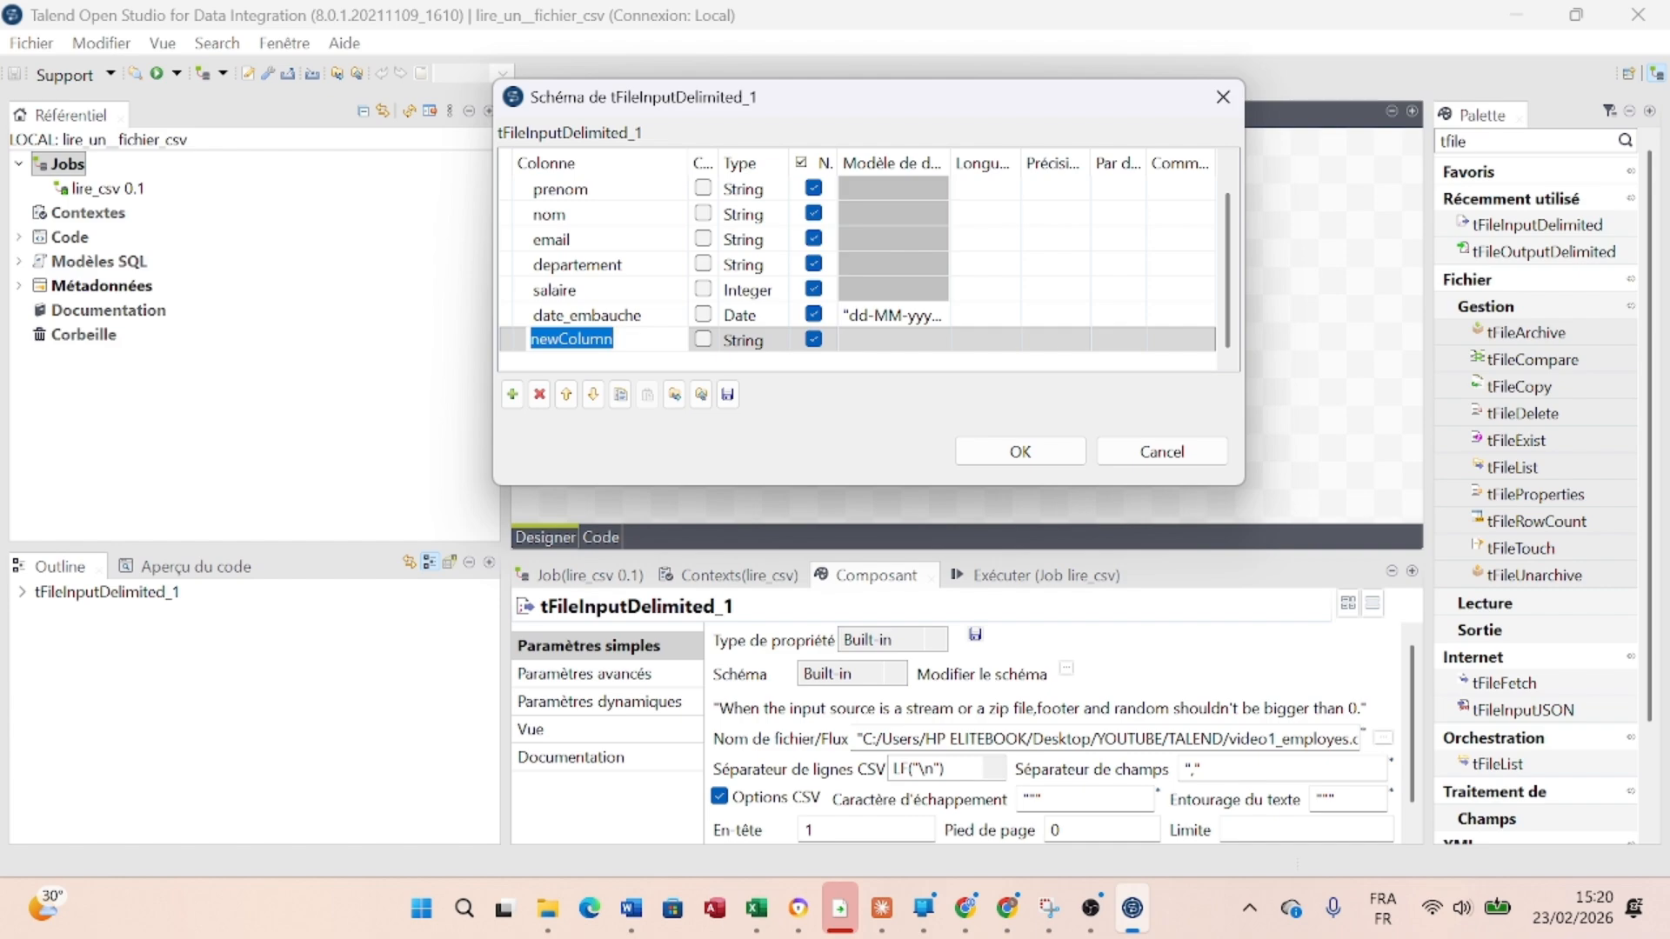
text(ville)
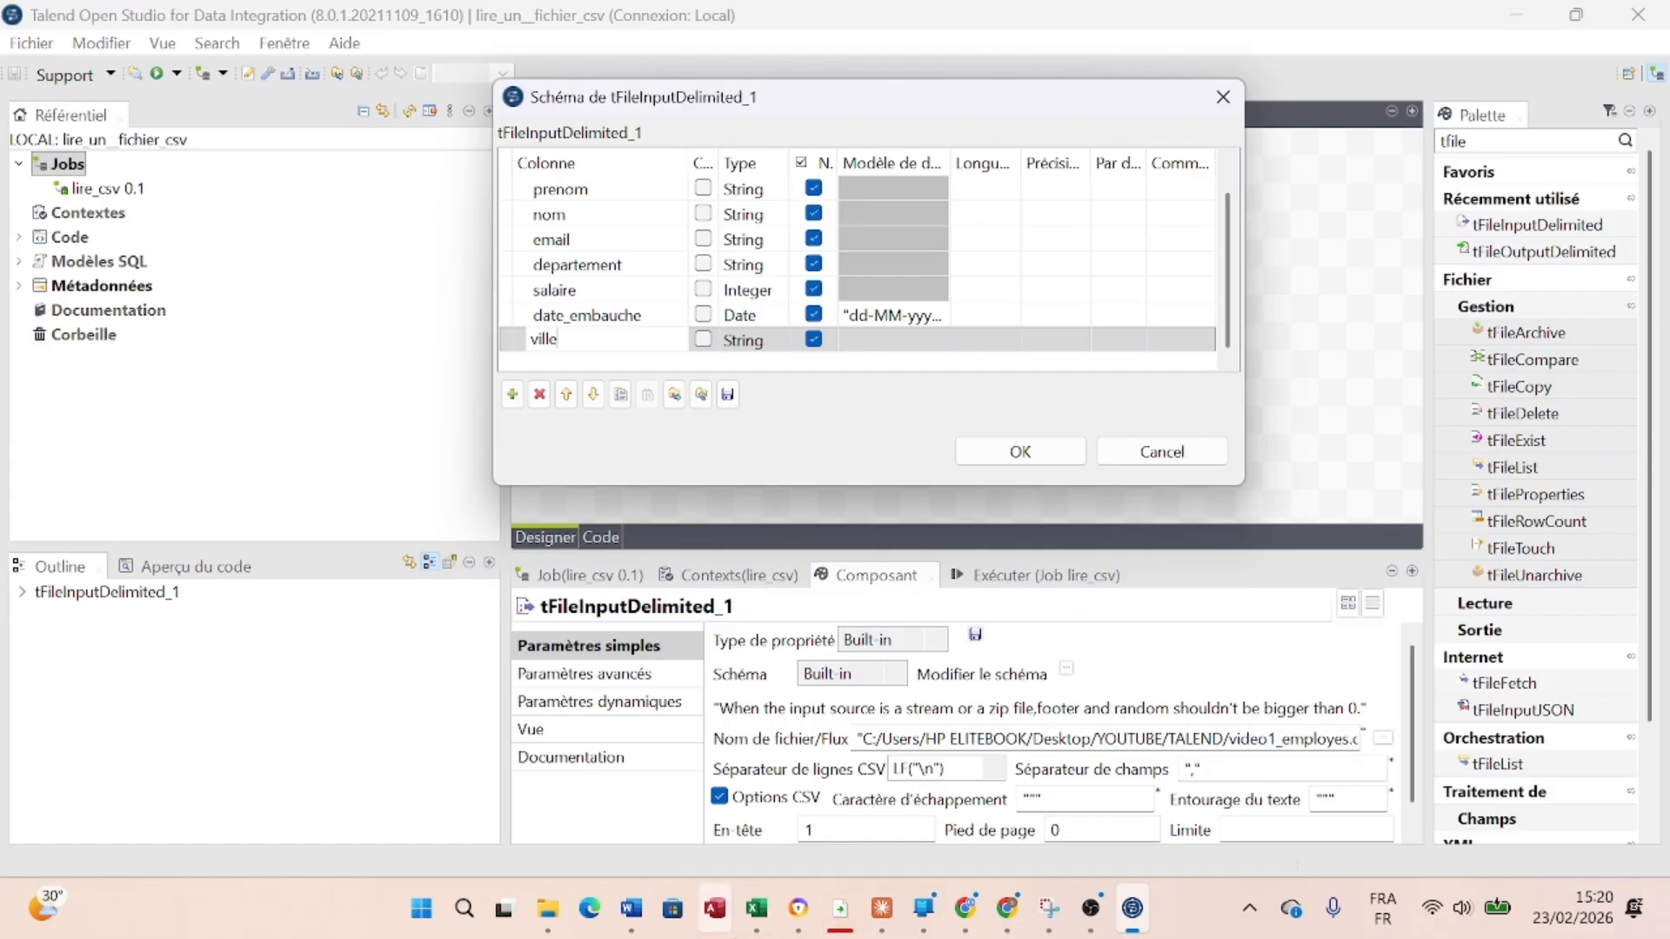
Check the date pattern of date_embauche and the full column list, then accept the tFileInputDelimited schema
mouse_move(756, 908)
mouse_move(753, 783)
click(913, 315)
click(929, 312)
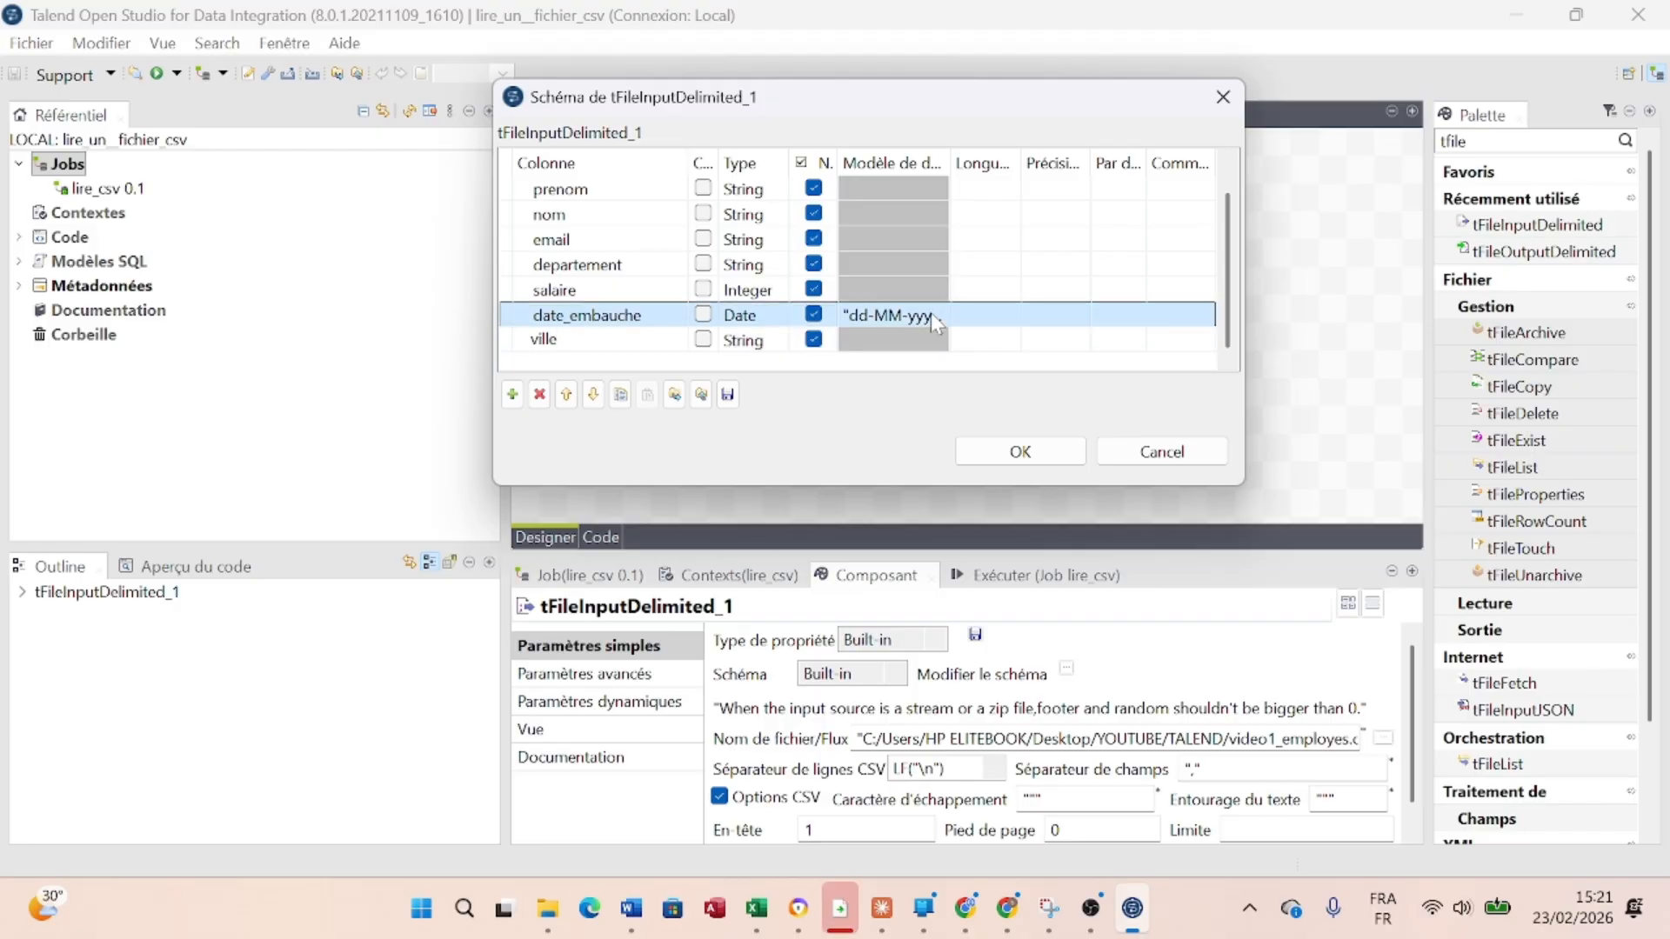
click(941, 315)
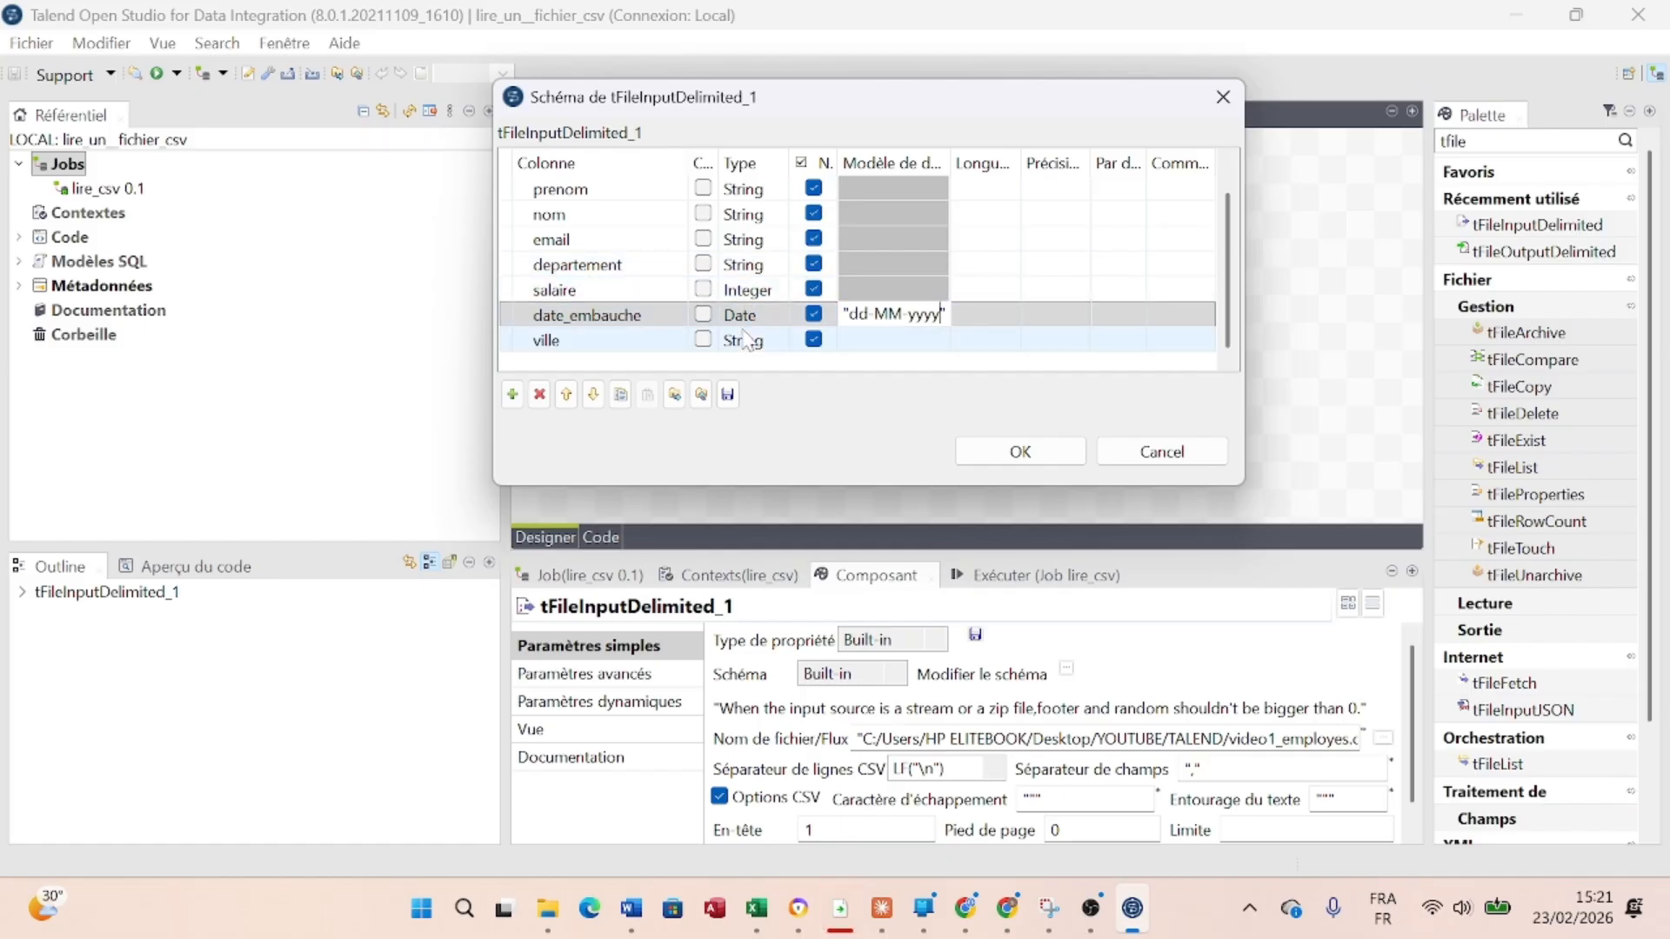
key(Return)
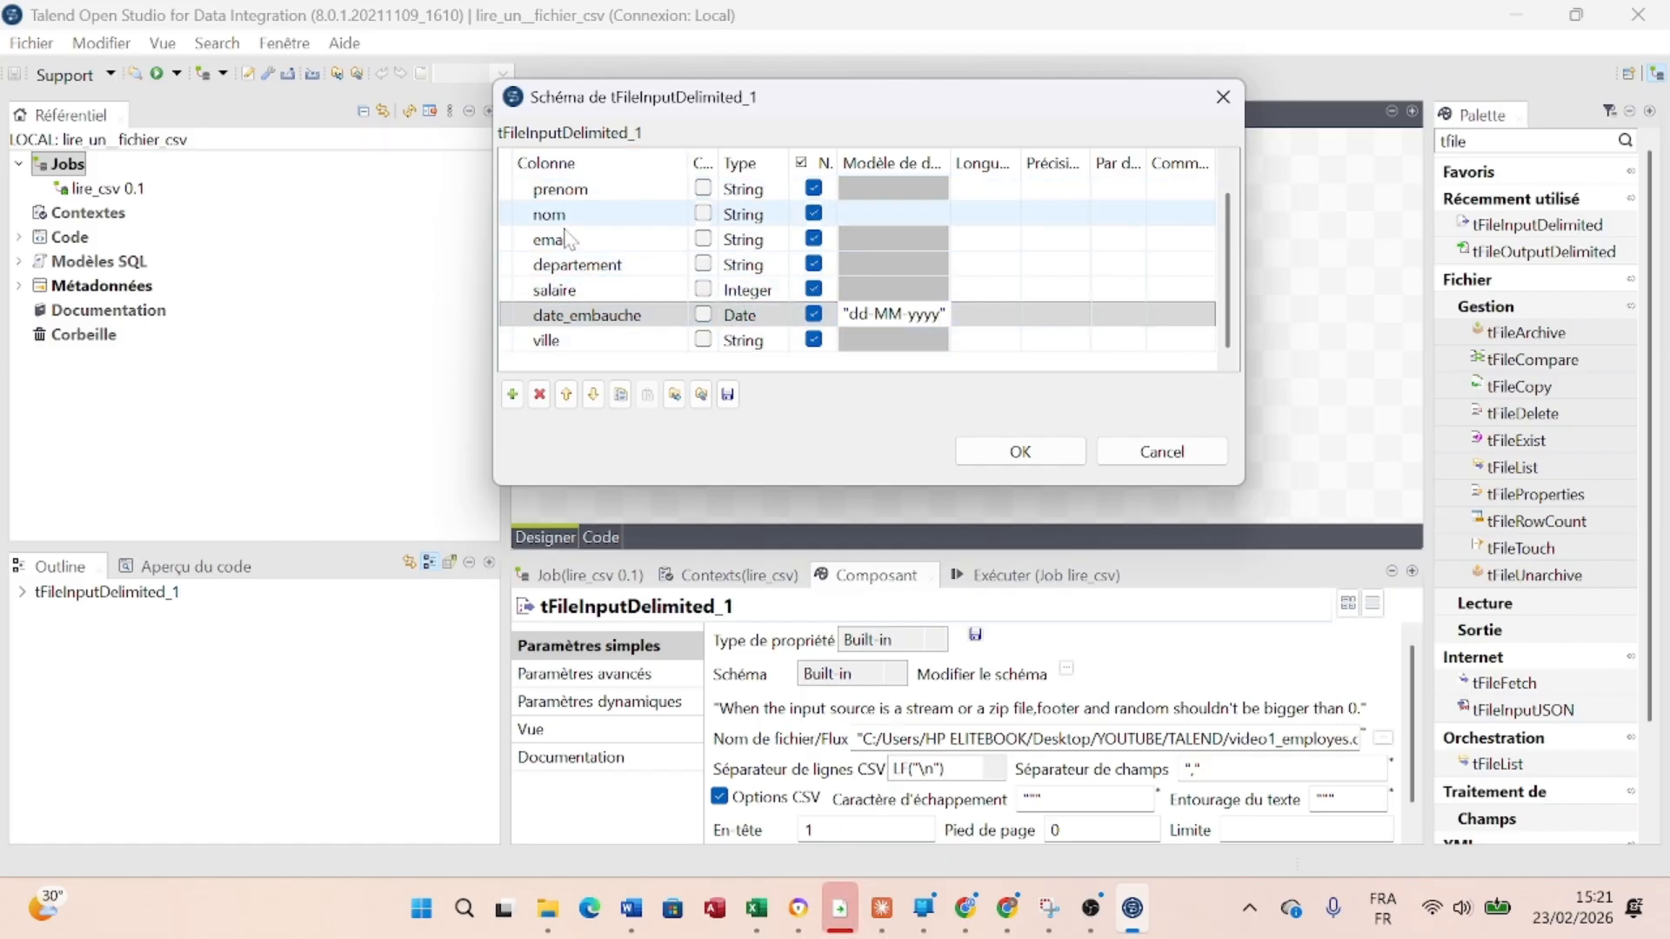
scroll(570, 239, up, 1)
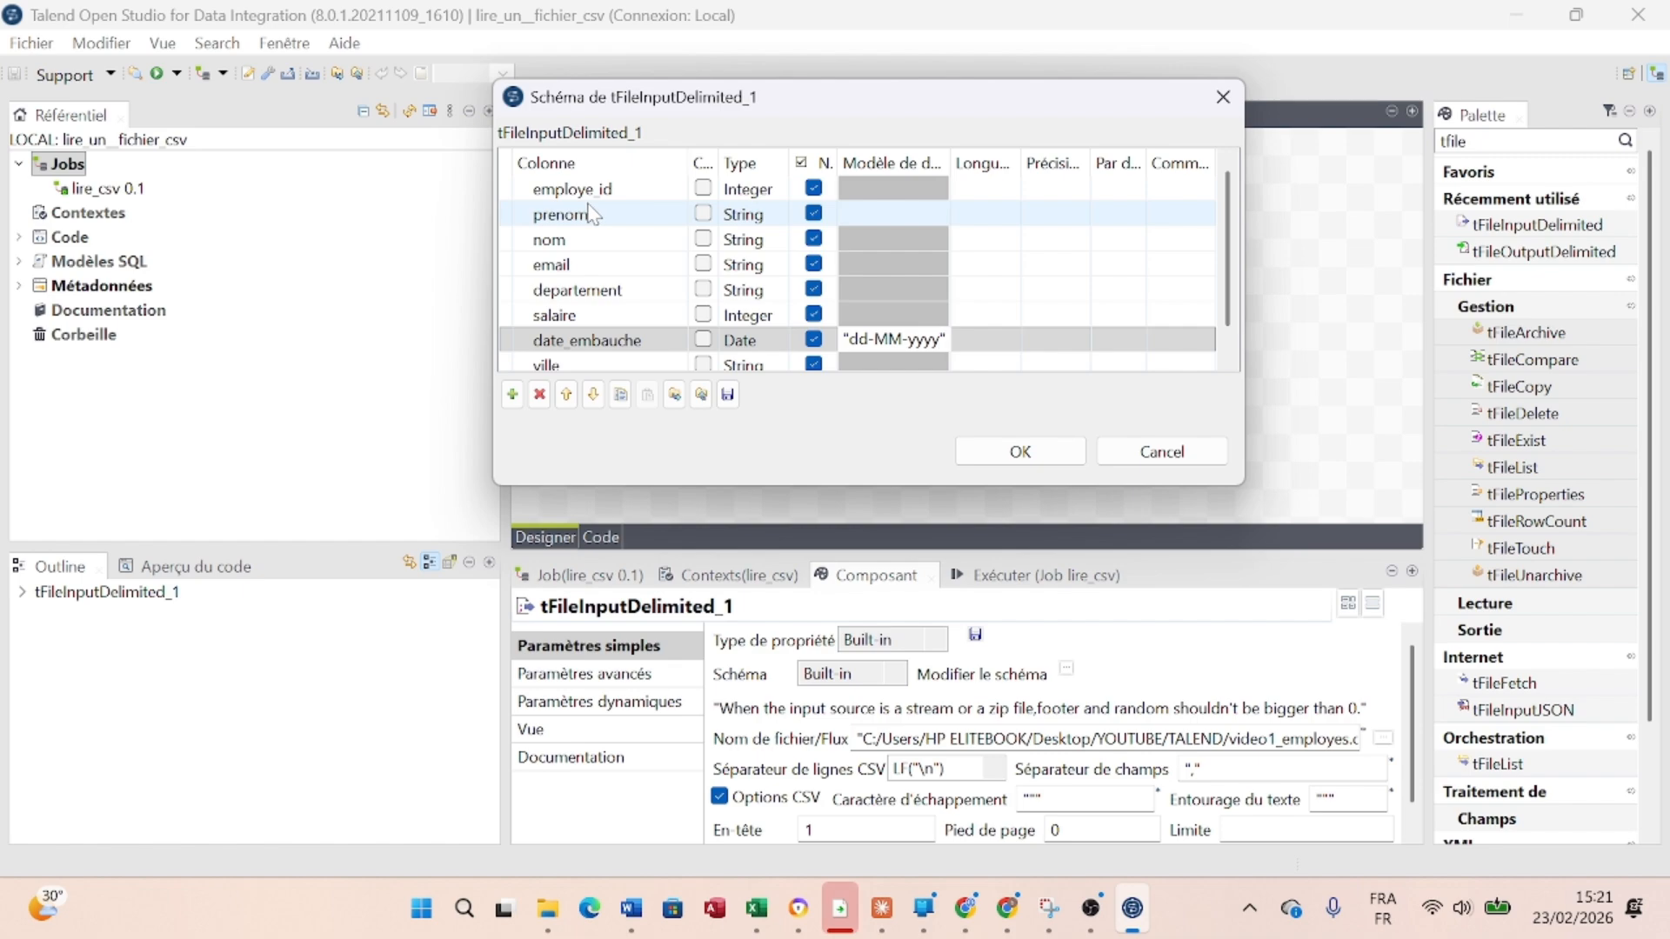
scroll(592, 213, down, 1)
scroll(591, 213, up, 1)
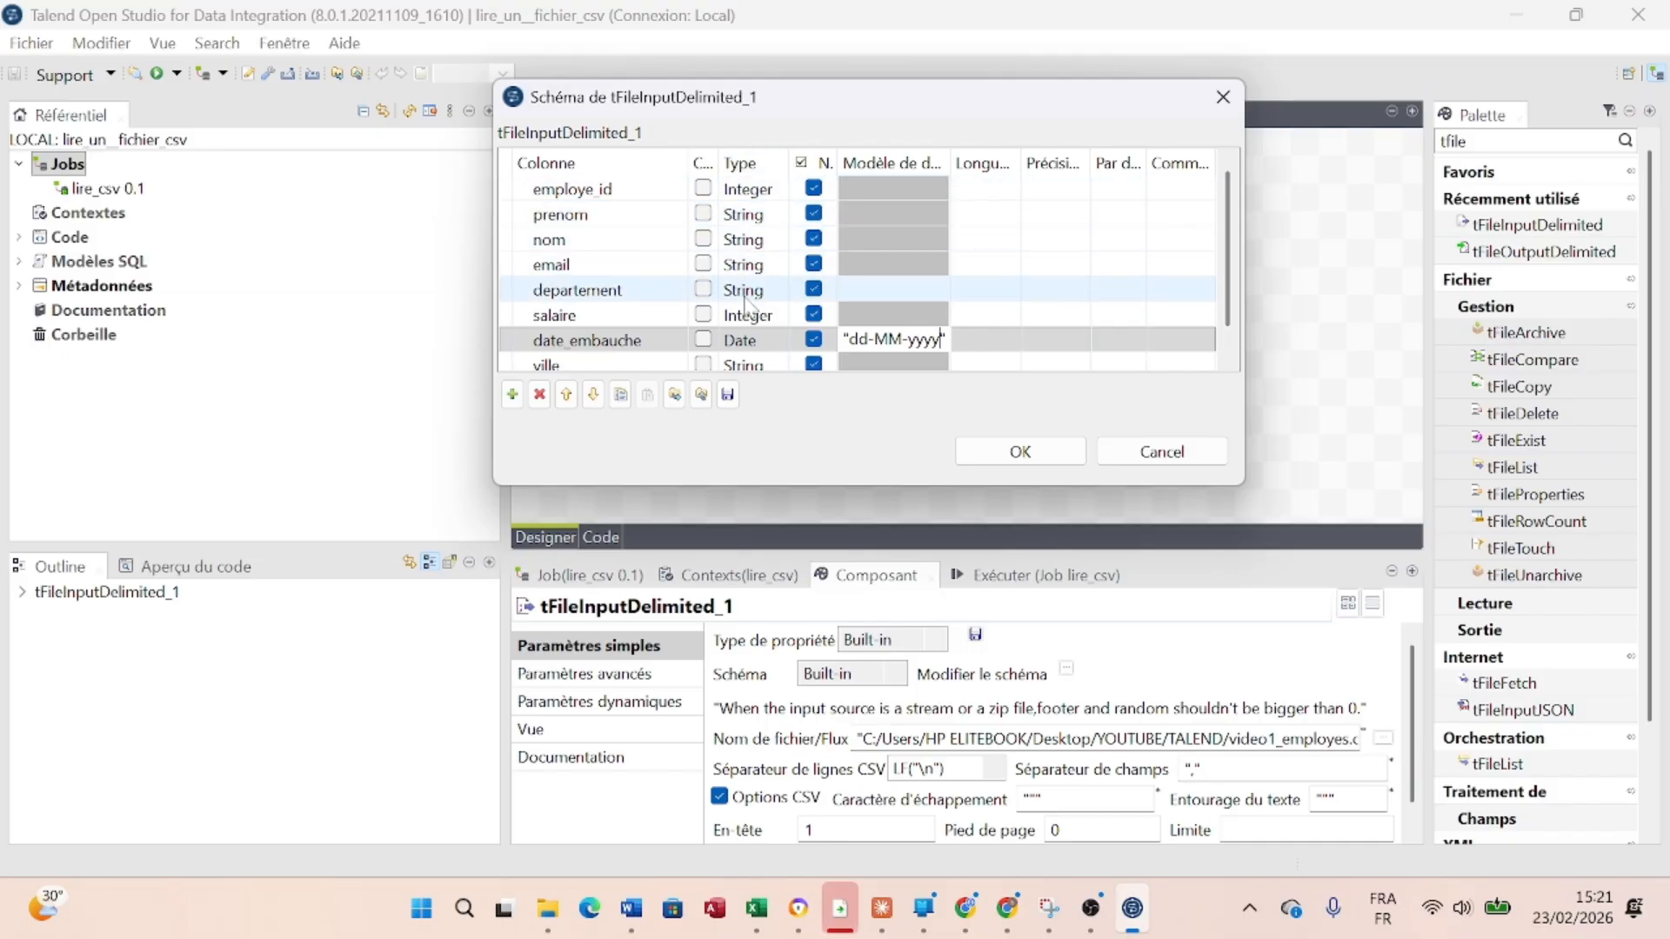
click(756, 340)
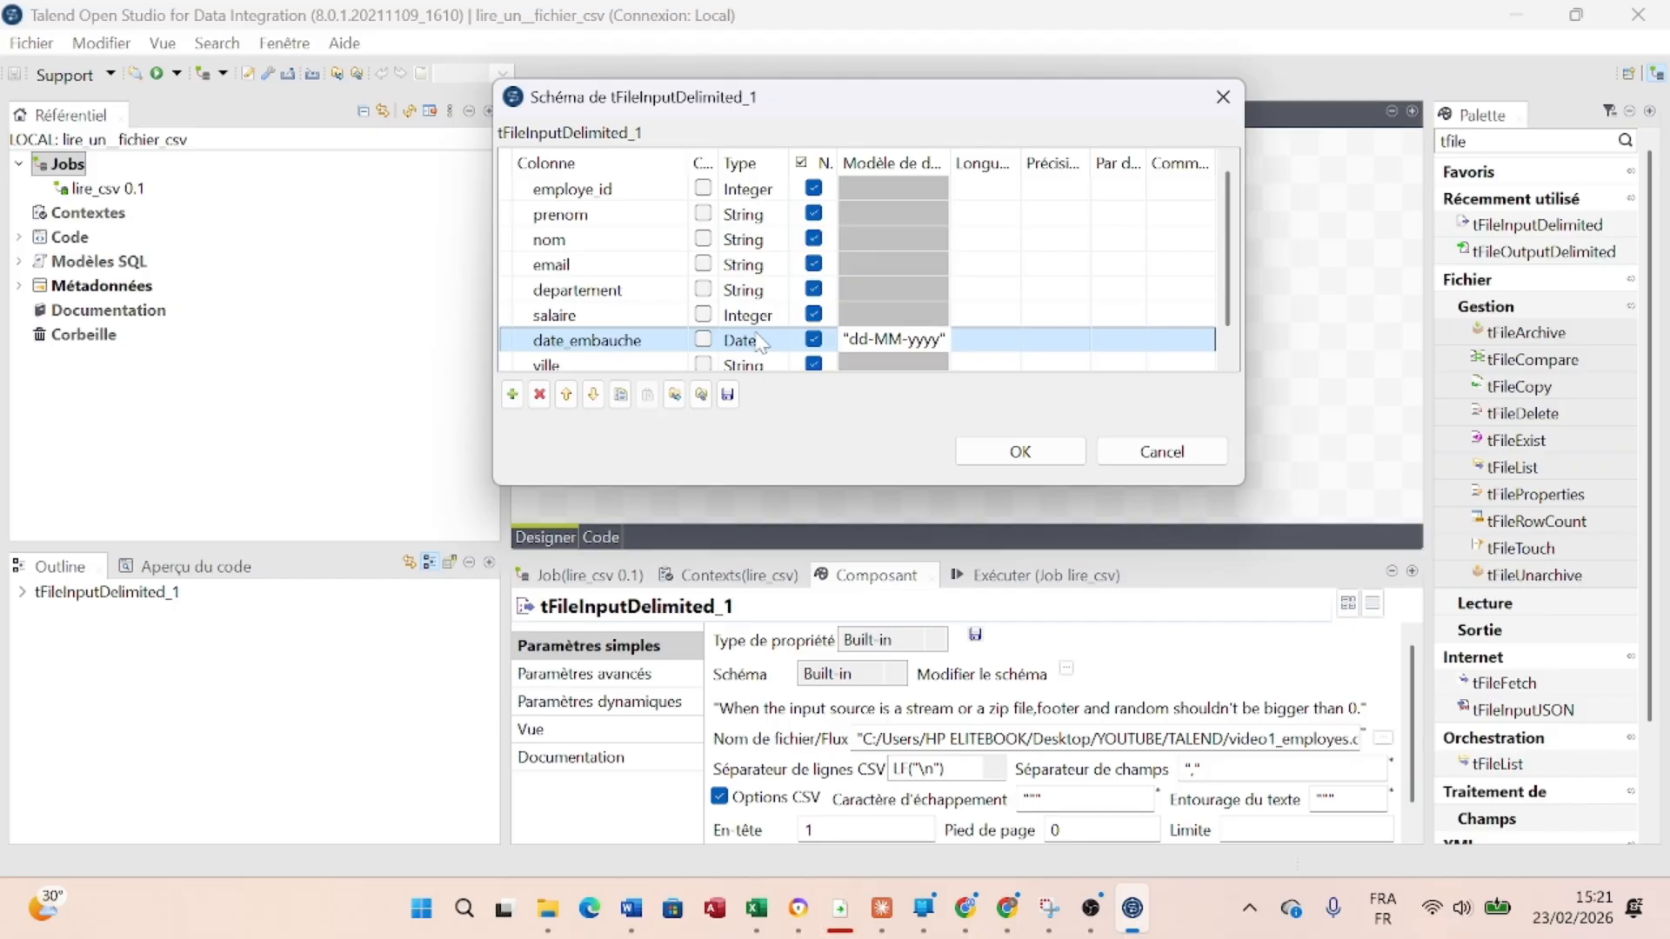
click(941, 340)
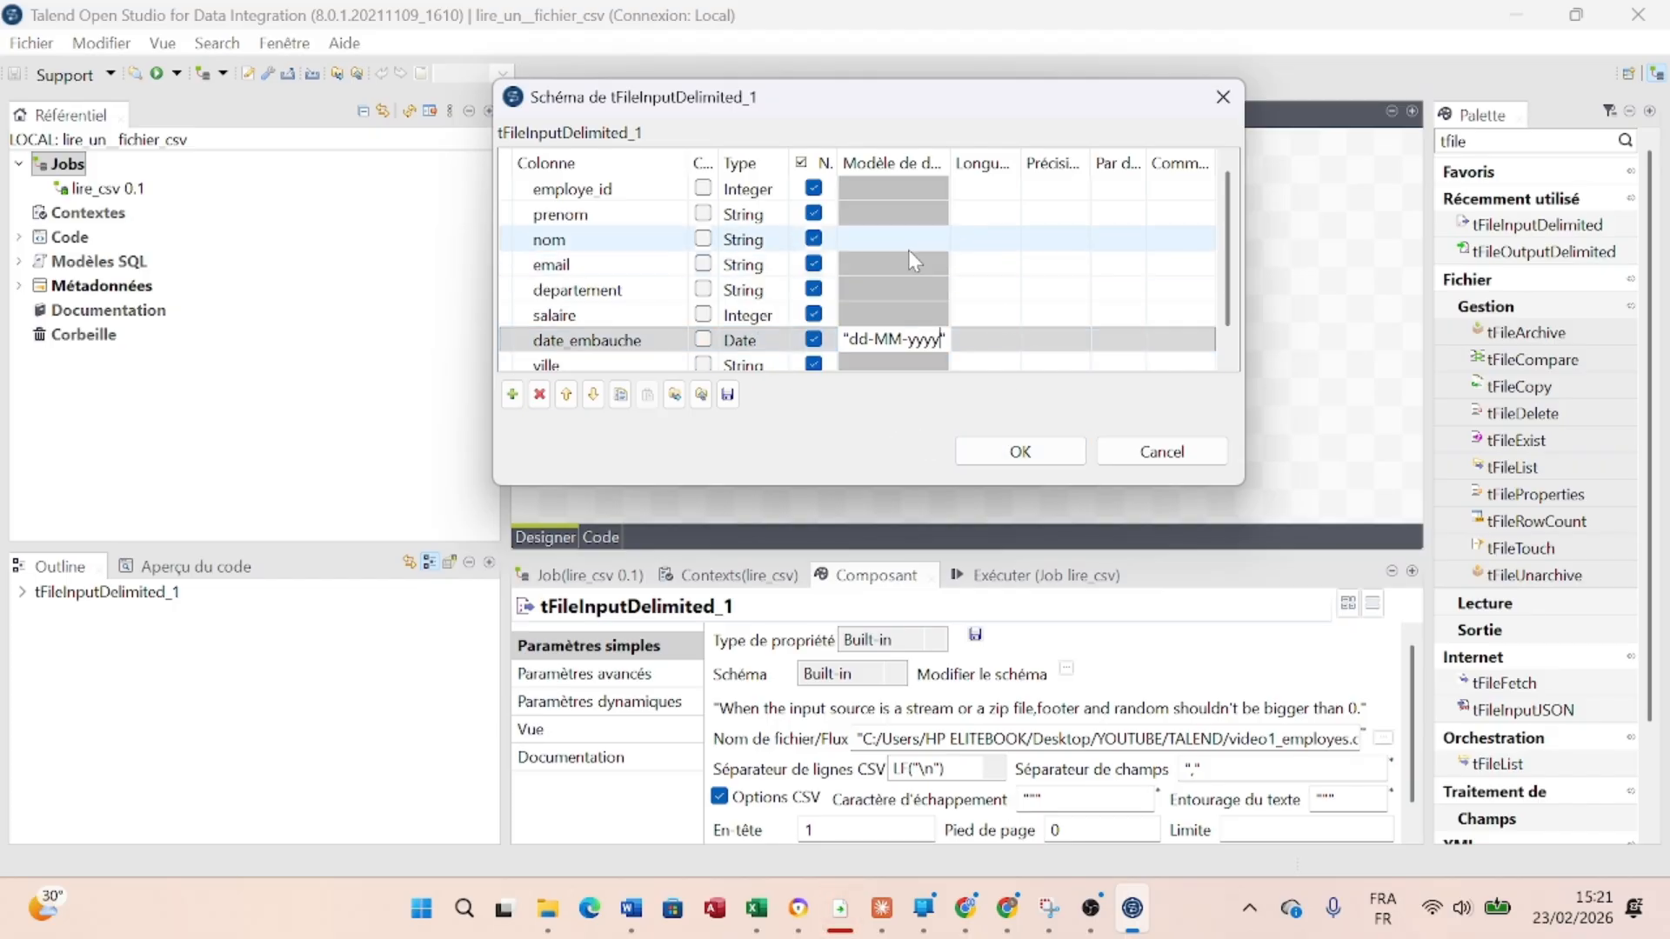
click(1021, 452)
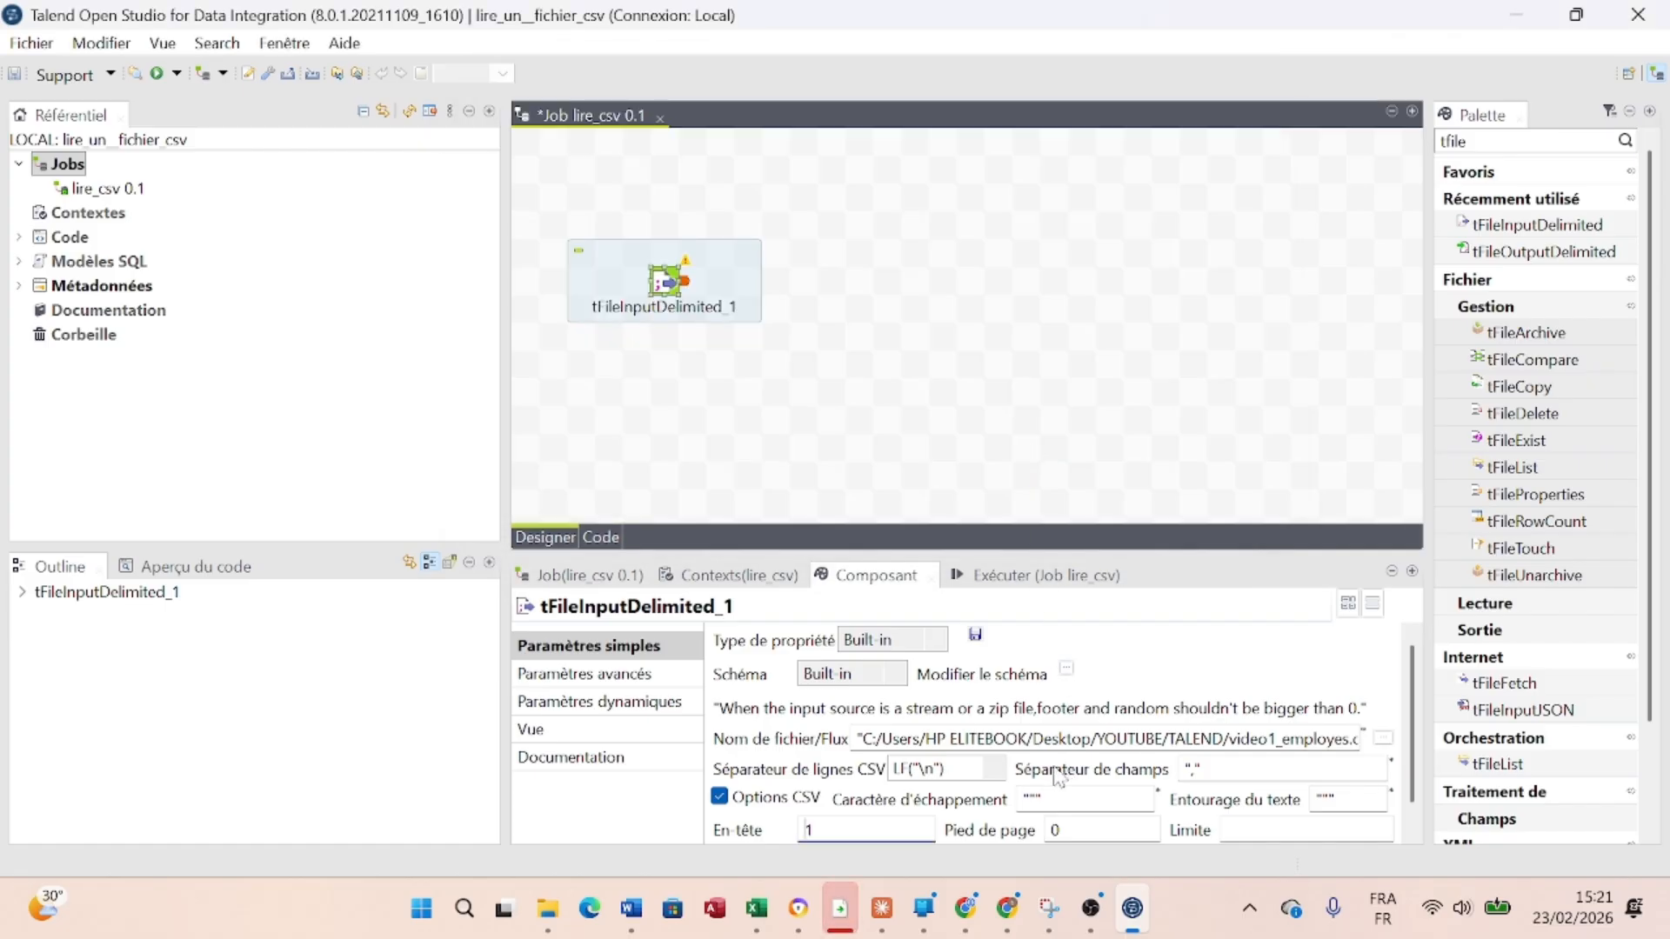
Review the tFileInputDelimited basic settings, including the file path, separators, CSV options and header count
scroll(1060, 774, down, 1)
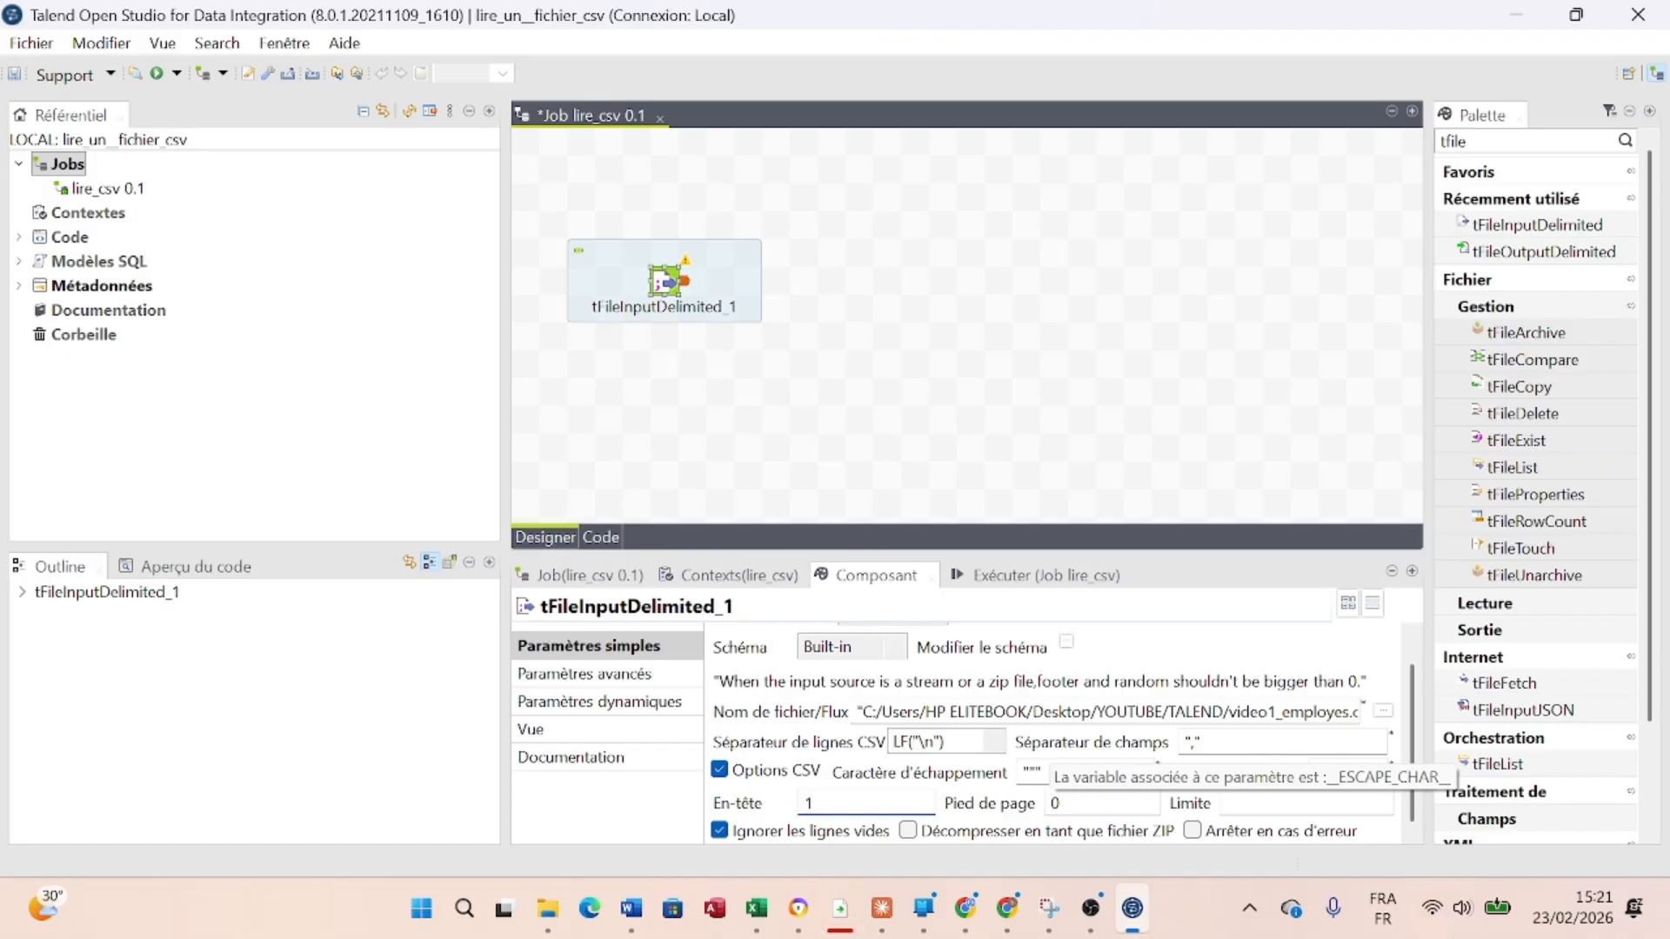
scroll(1055, 774, up, 1)
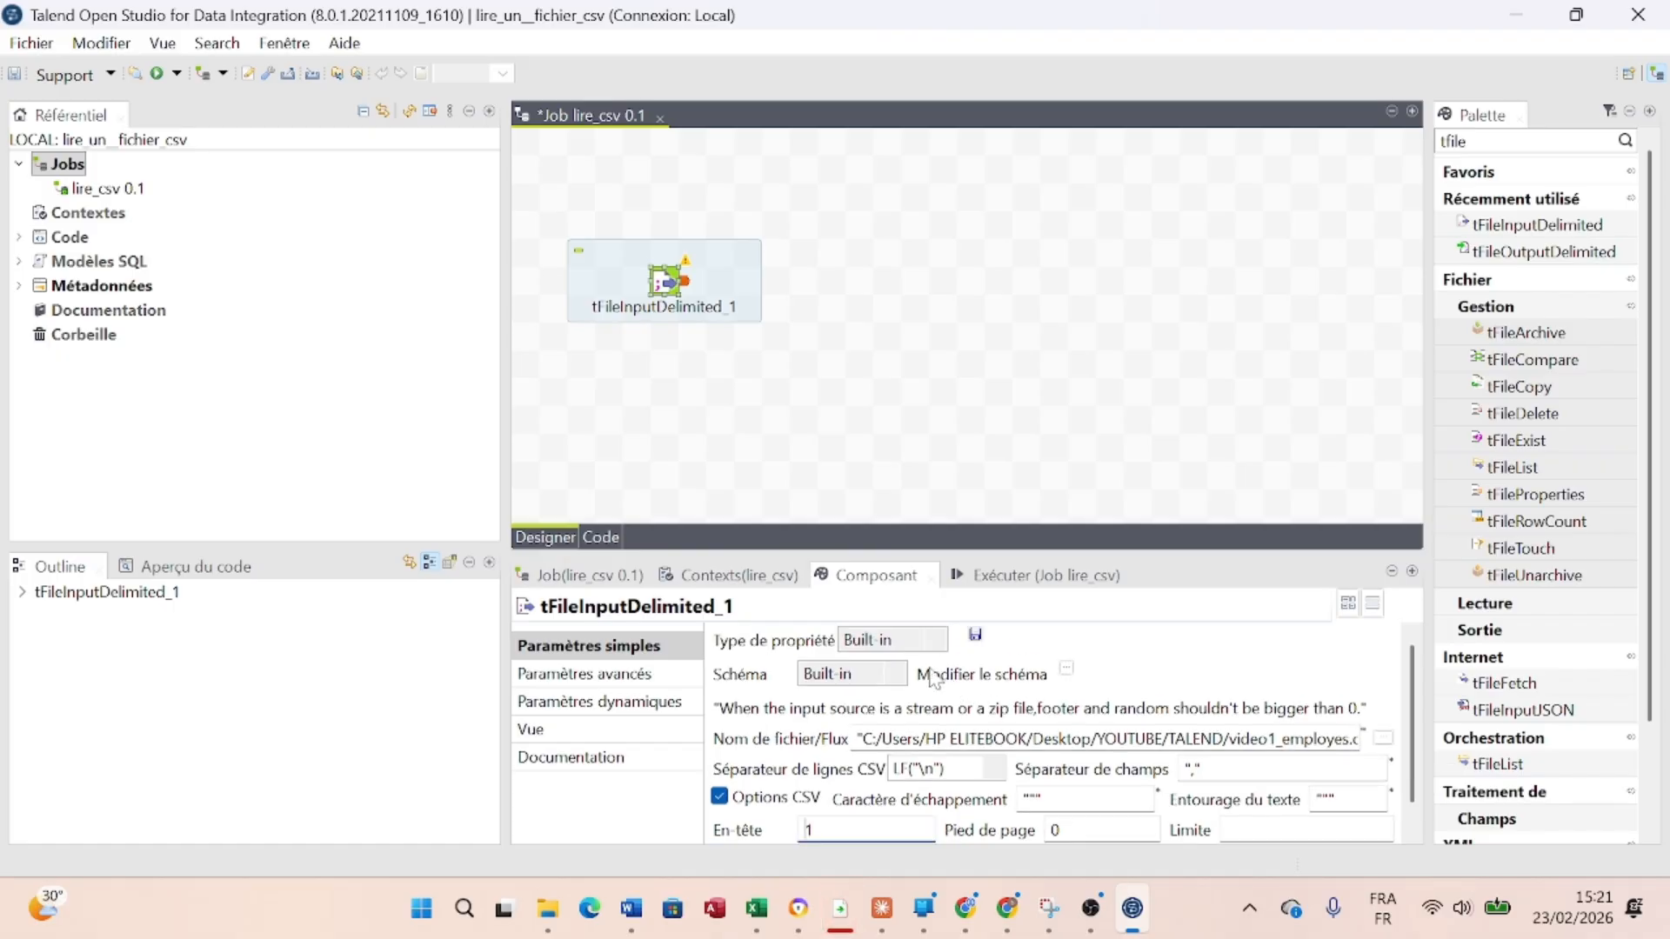
click(1068, 673)
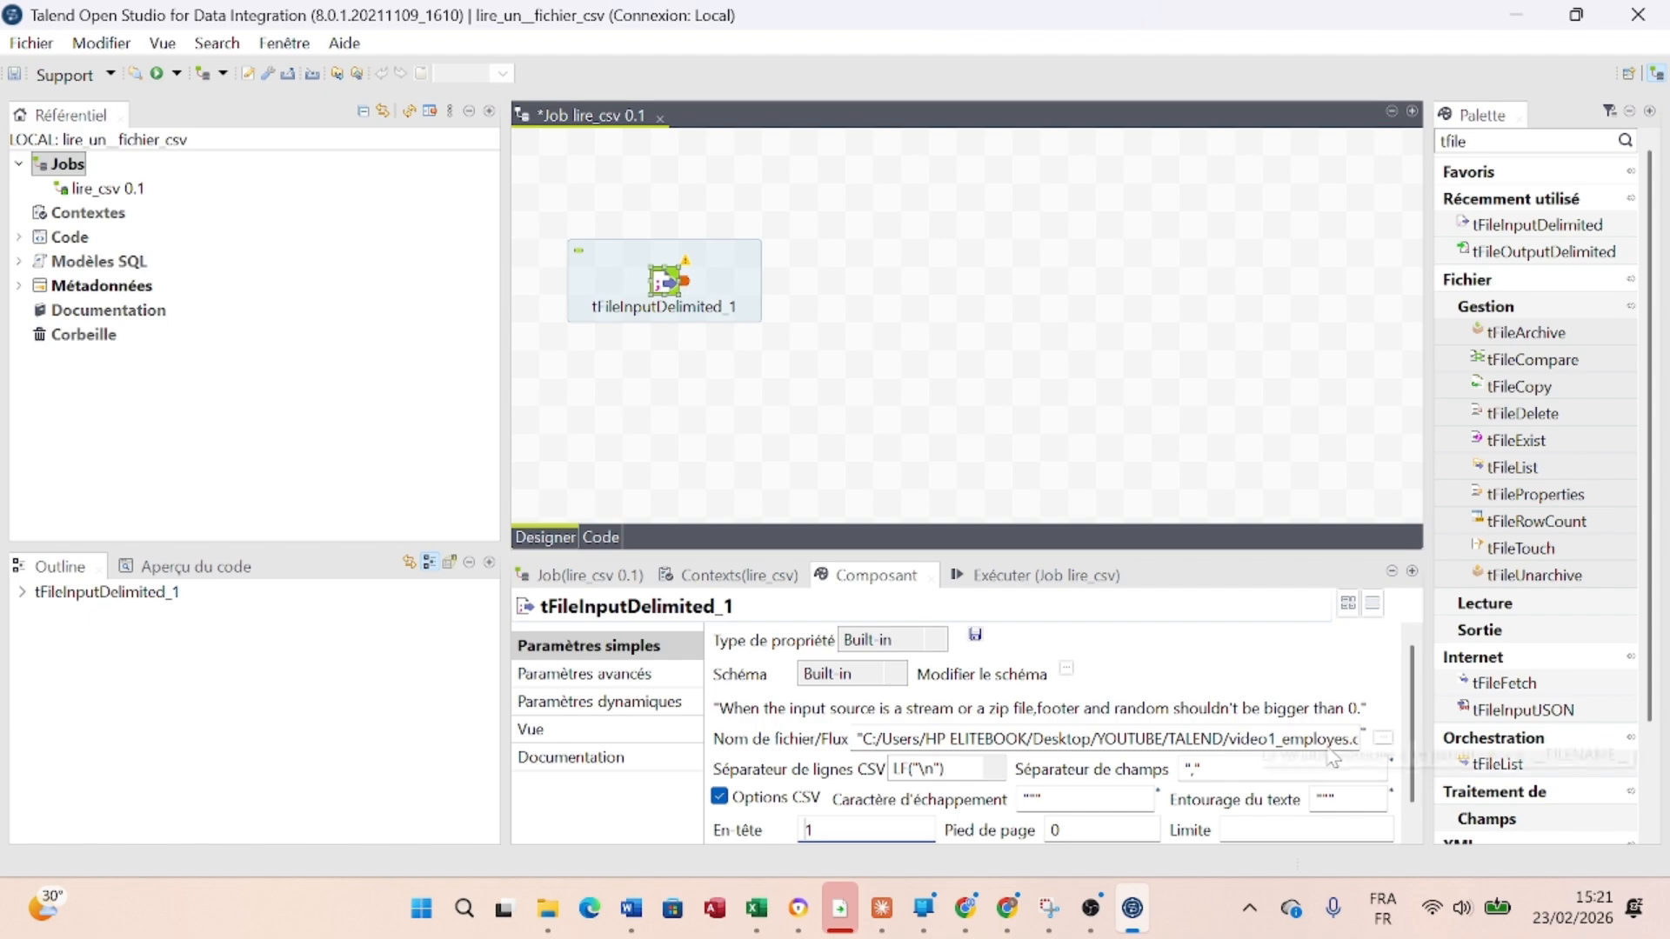
scroll(1299, 707, down, 1)
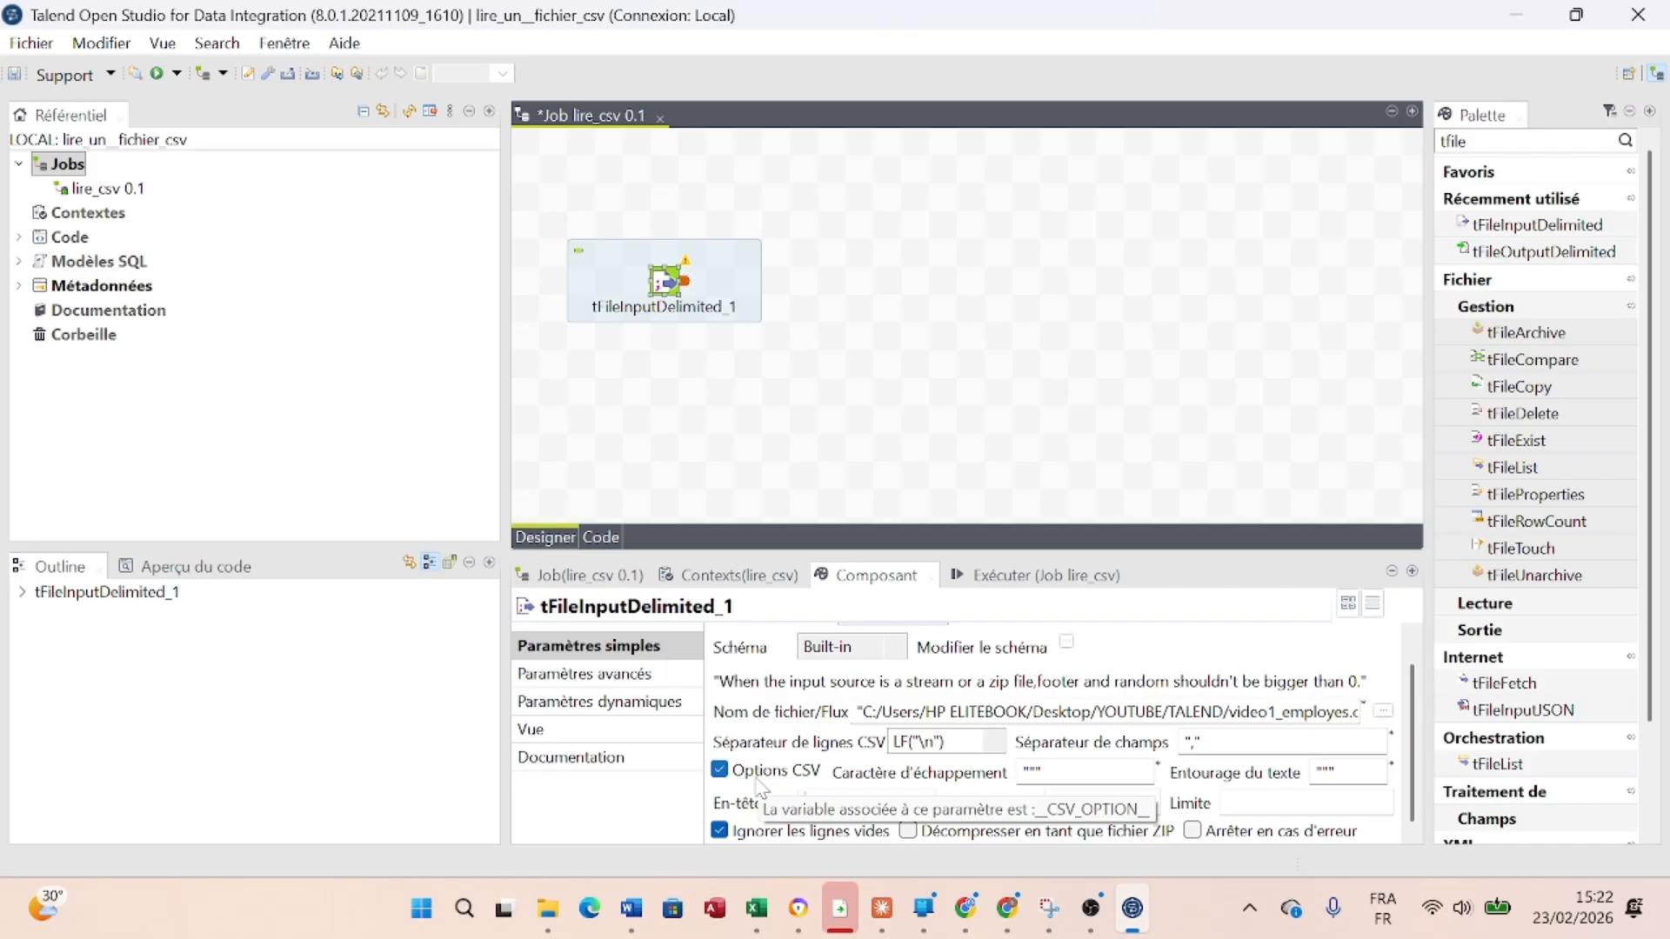
click(835, 801)
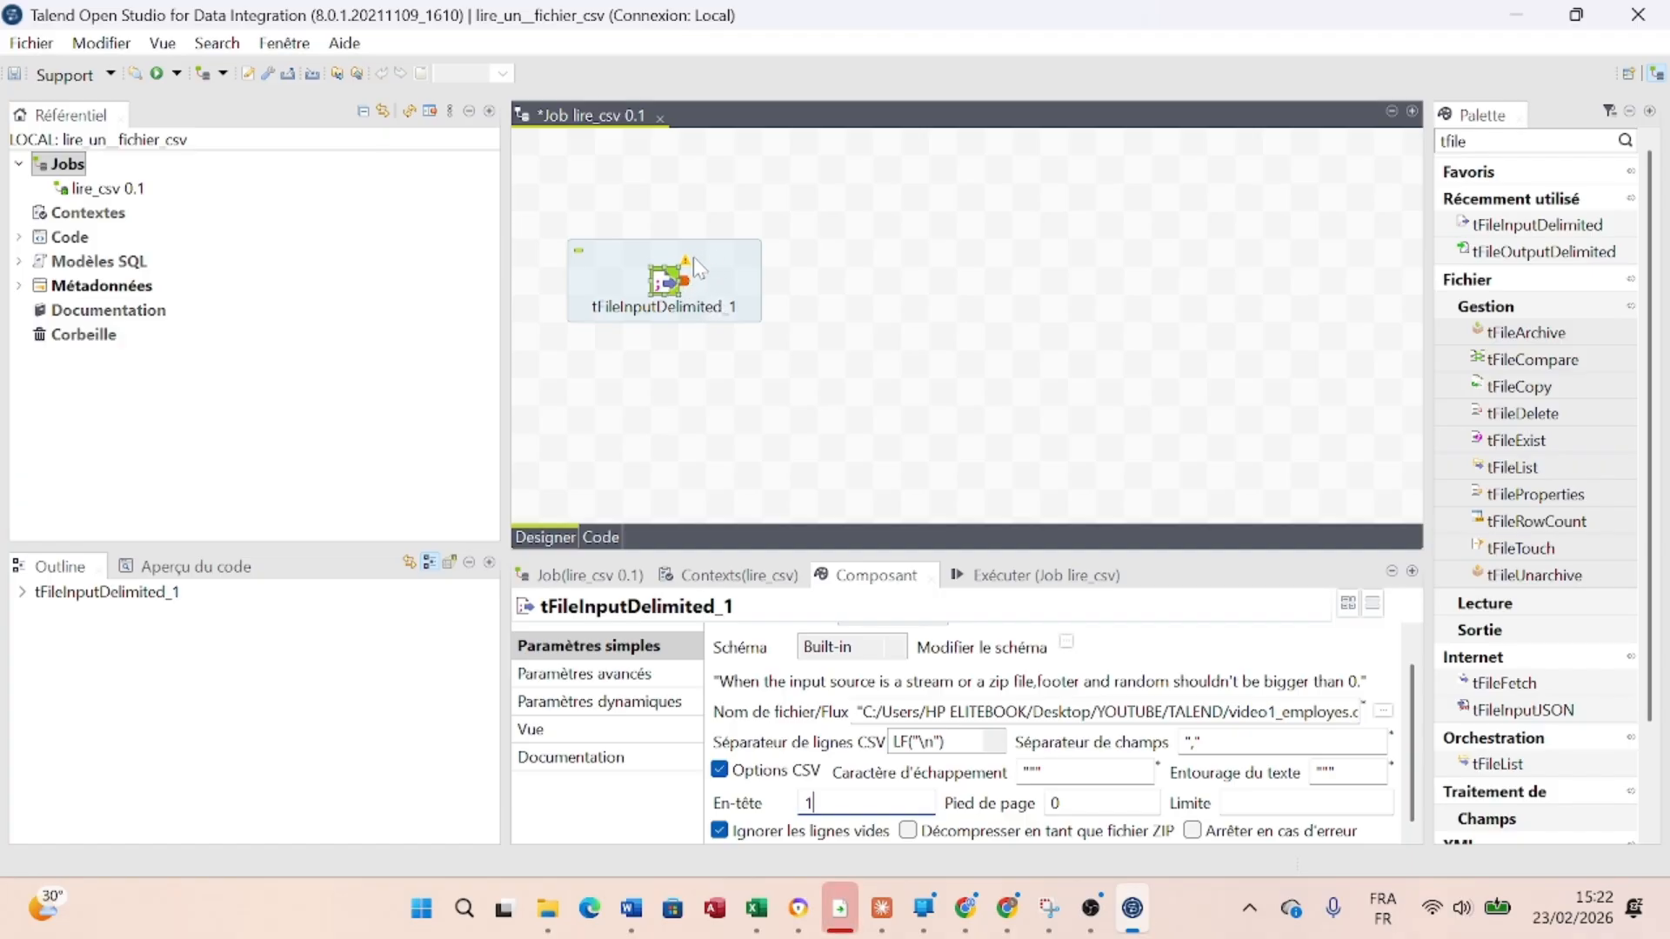
mouse_move(693, 270)
Find tLogRow by searching components for tlog, place it beside tFileInputDelimited and connect the two with a Main row
click(1466, 139)
key(BackSpace)
key(BackSpace)
key(BackSpace)
key(BackSpace)
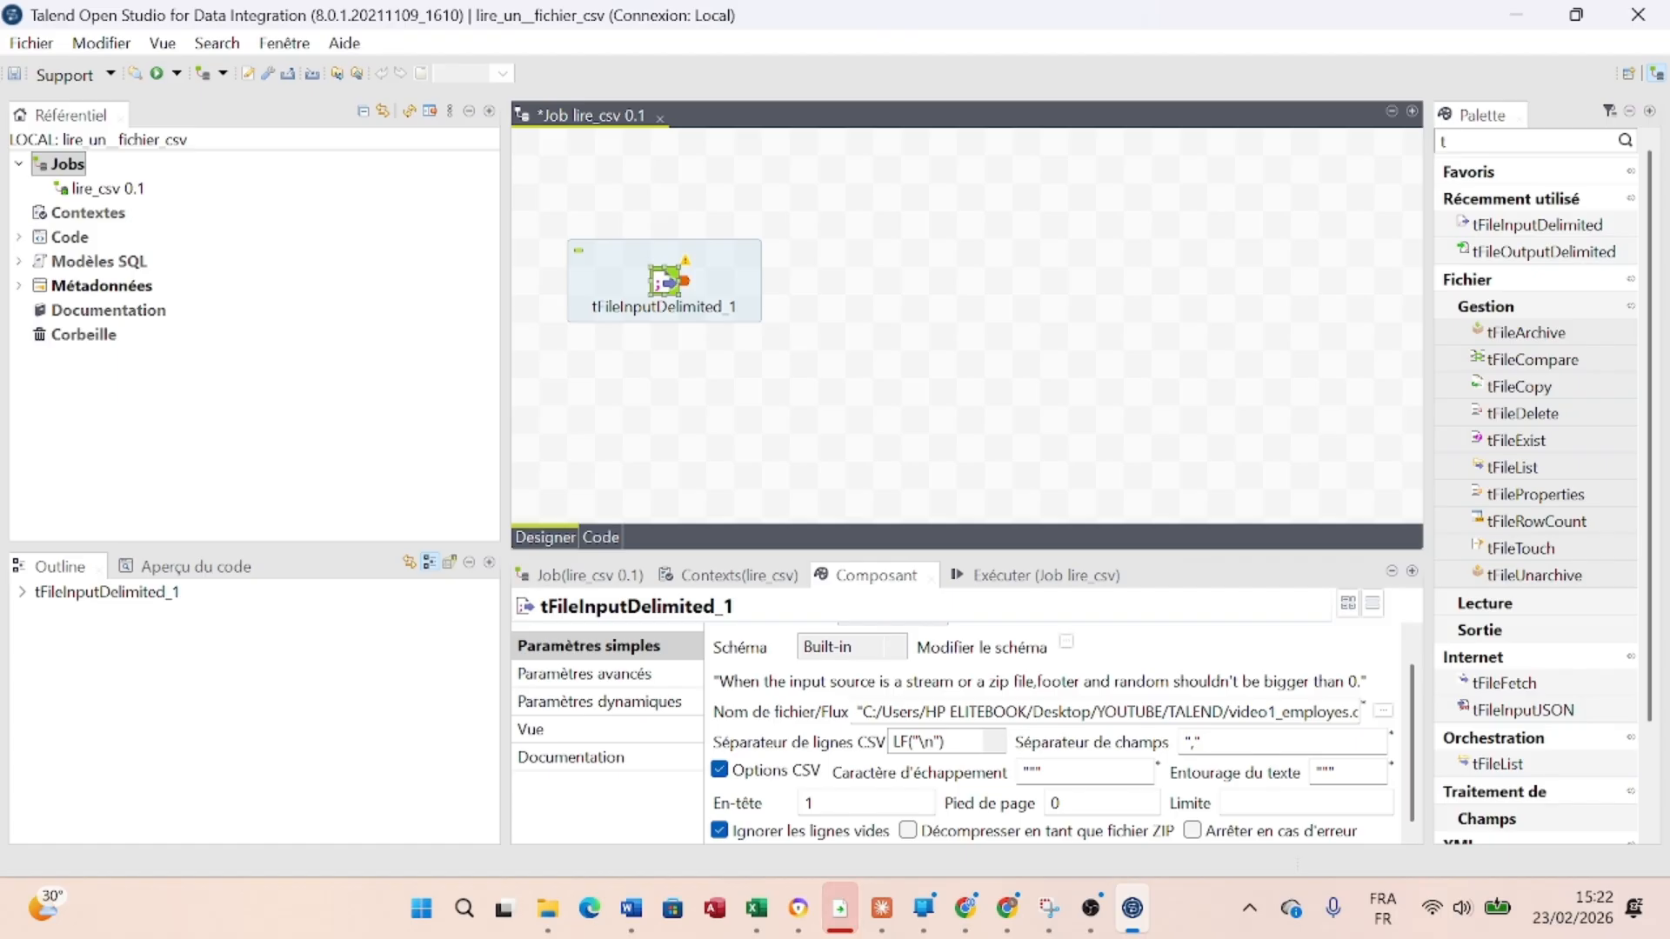
text(log)
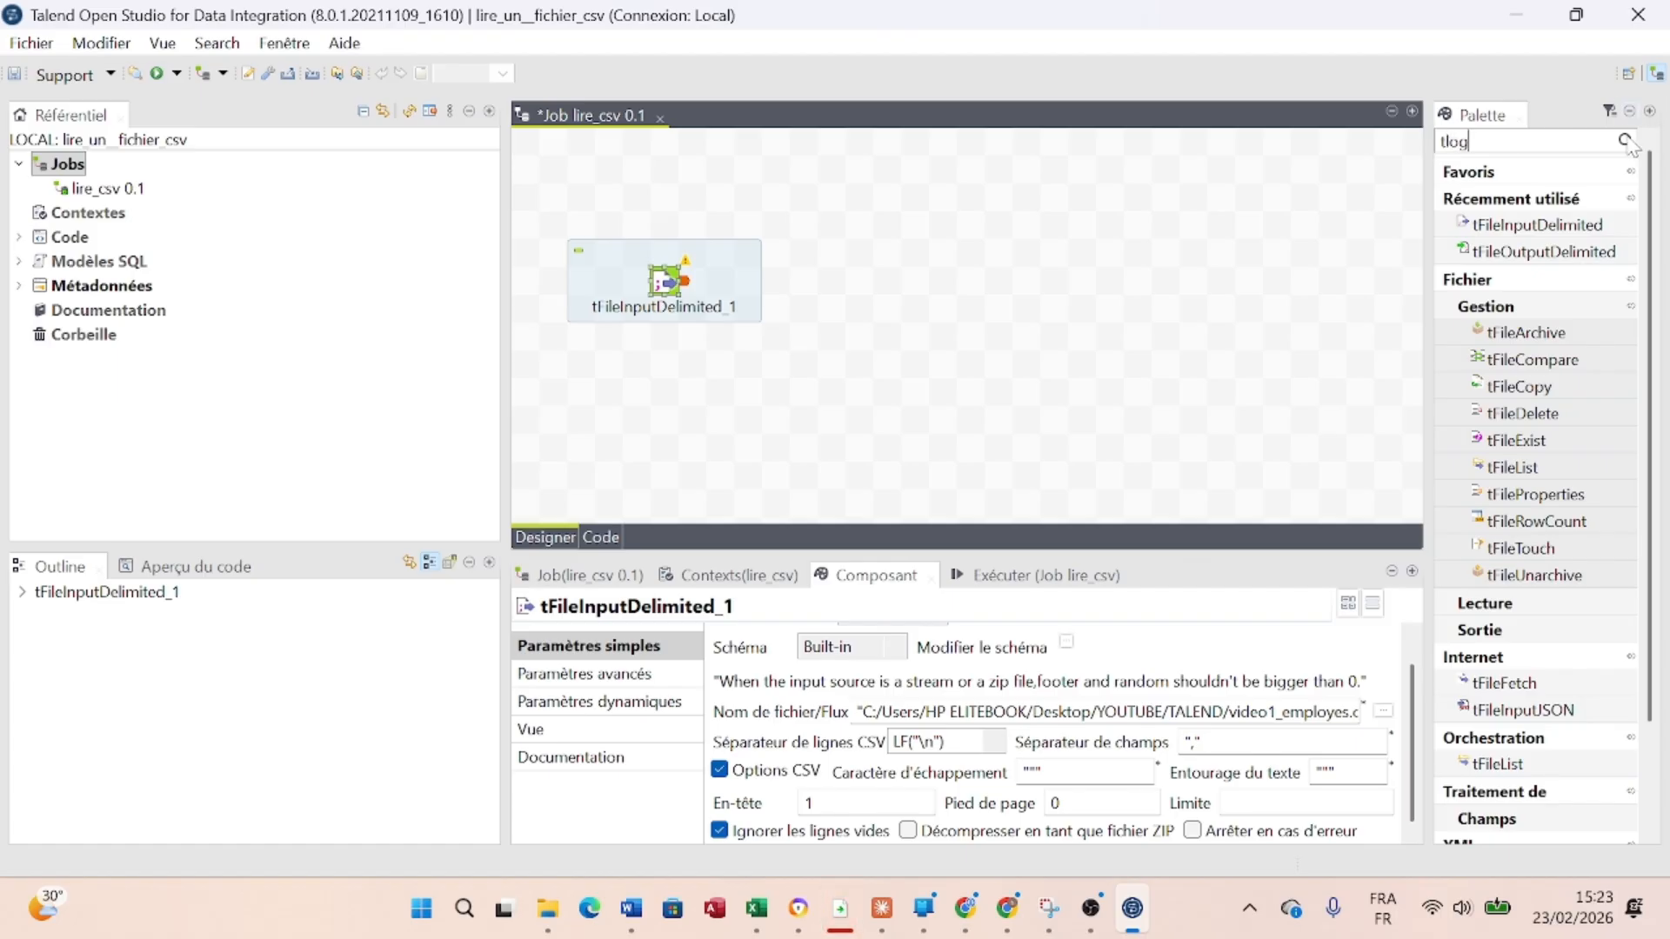
click(1625, 141)
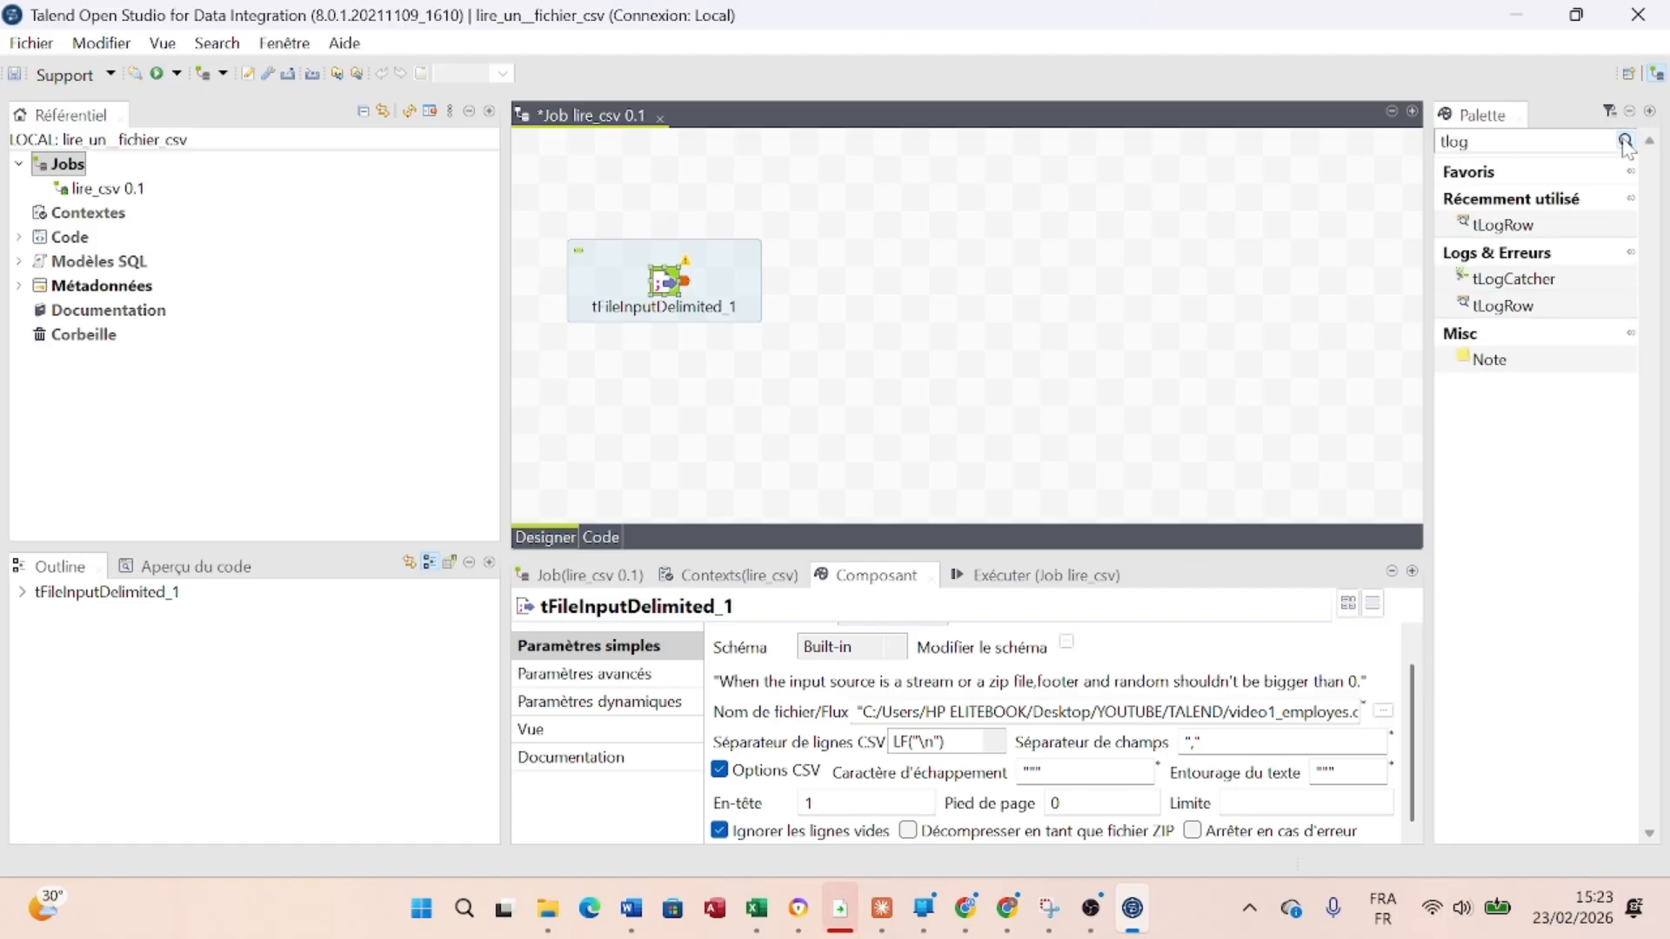
click(1538, 225)
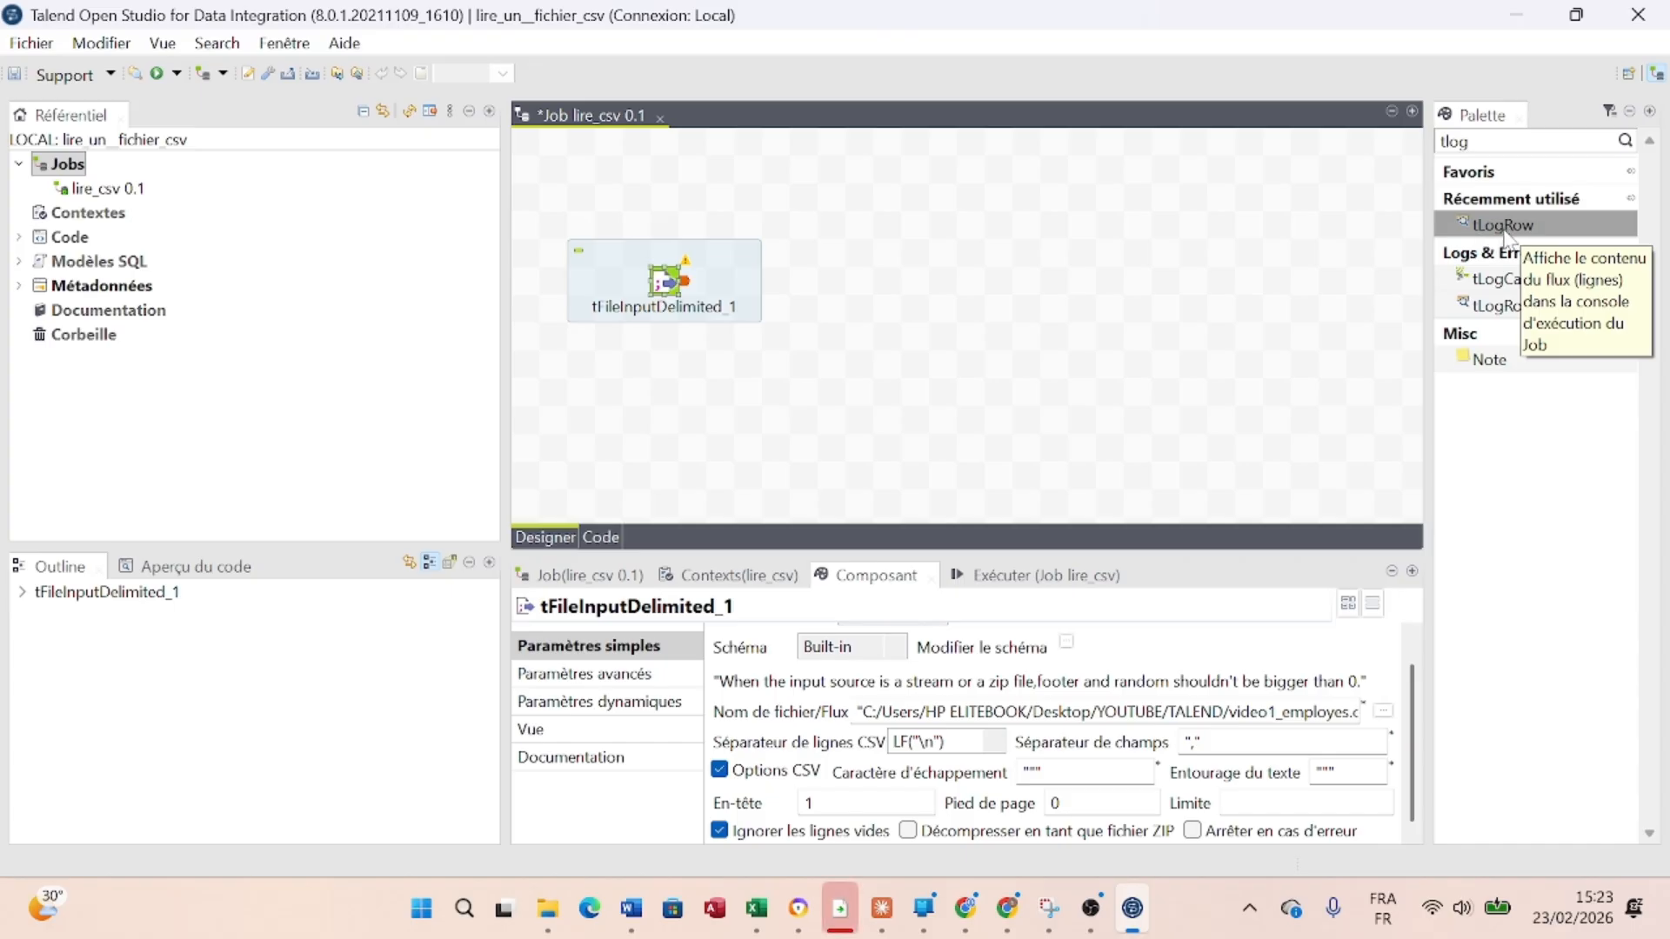
drag(1518, 235, 934, 289)
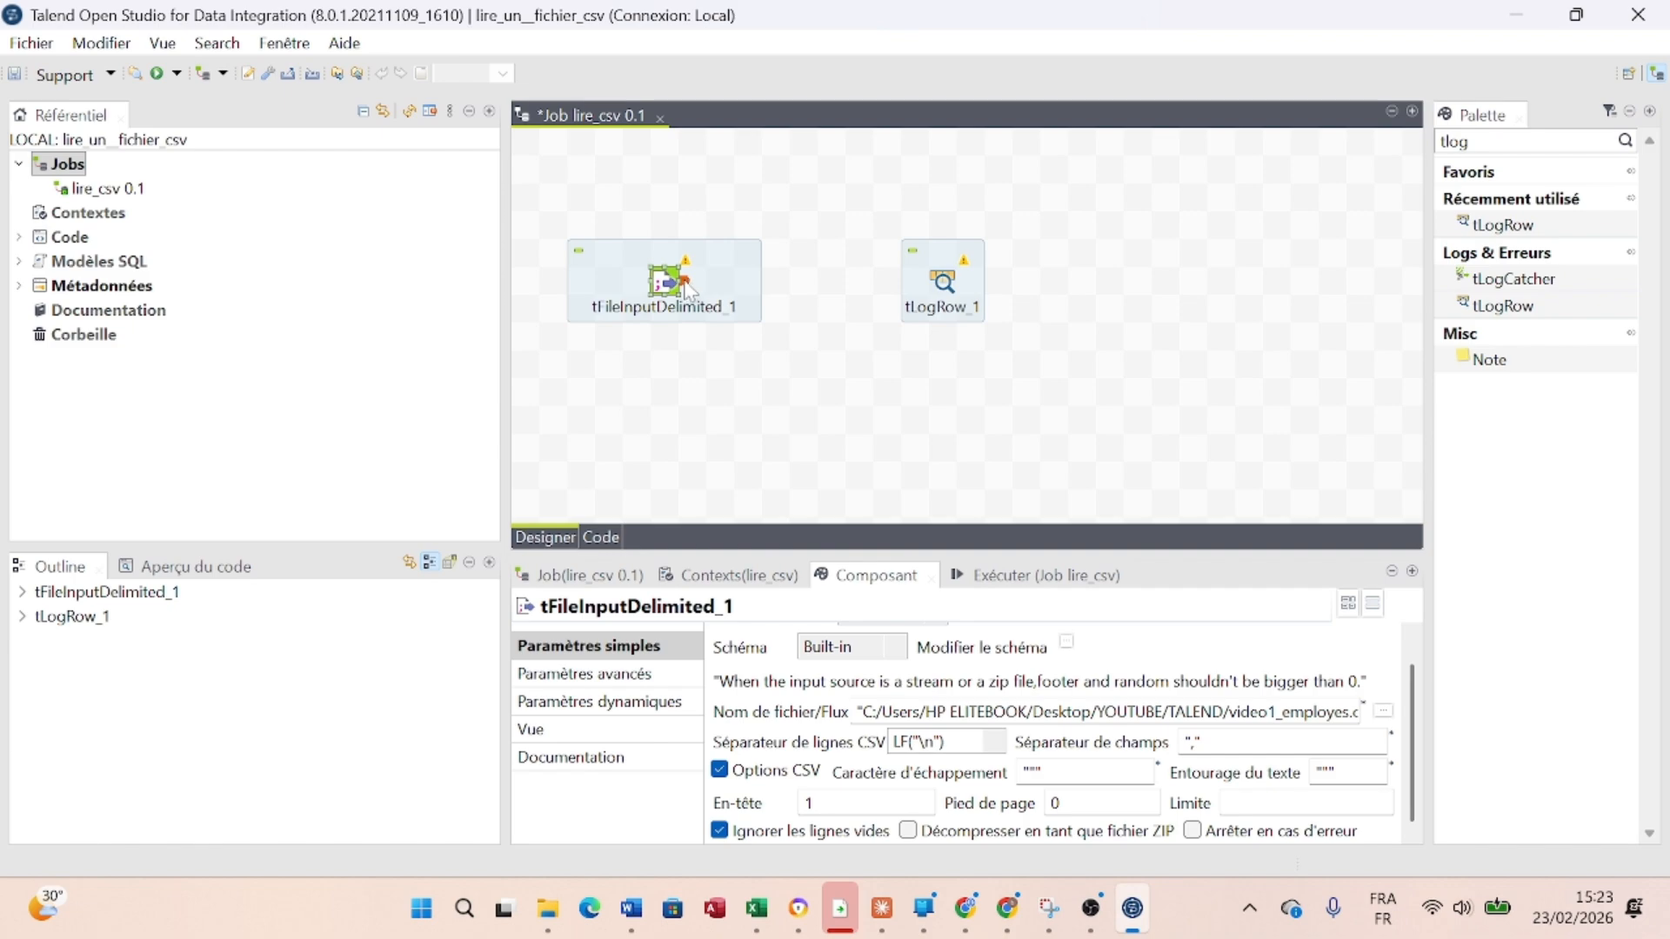
drag(686, 290, 951, 288)
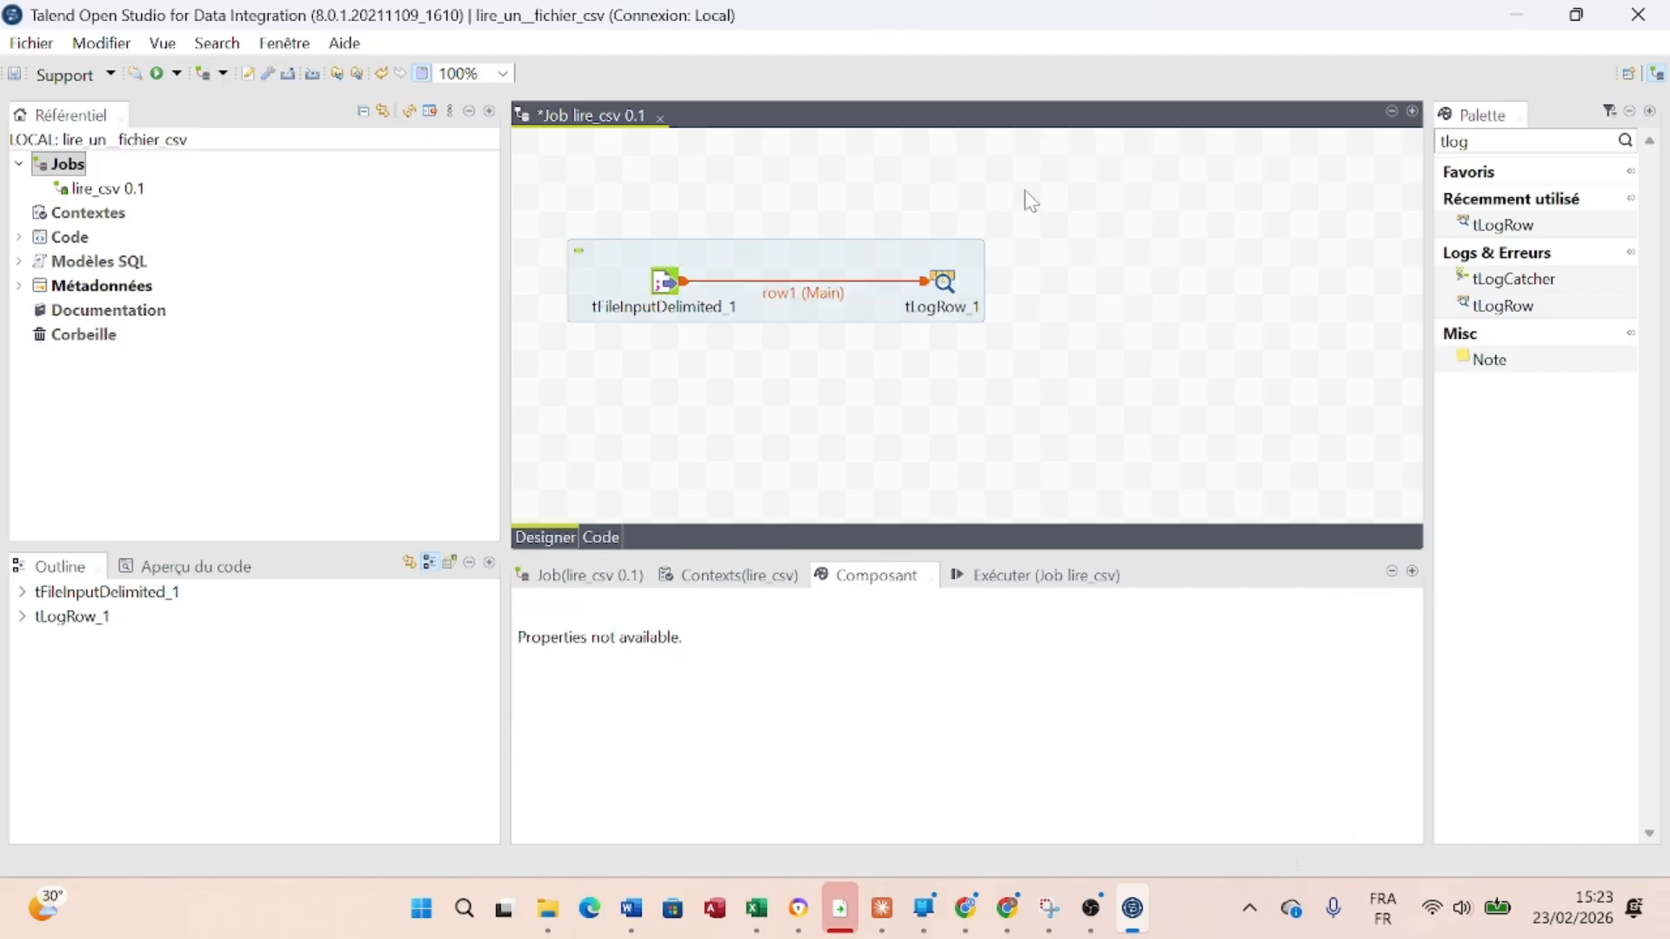
Set the tLogRow display mode to Table (afficher les valeurs dans des cellules)
click(951, 289)
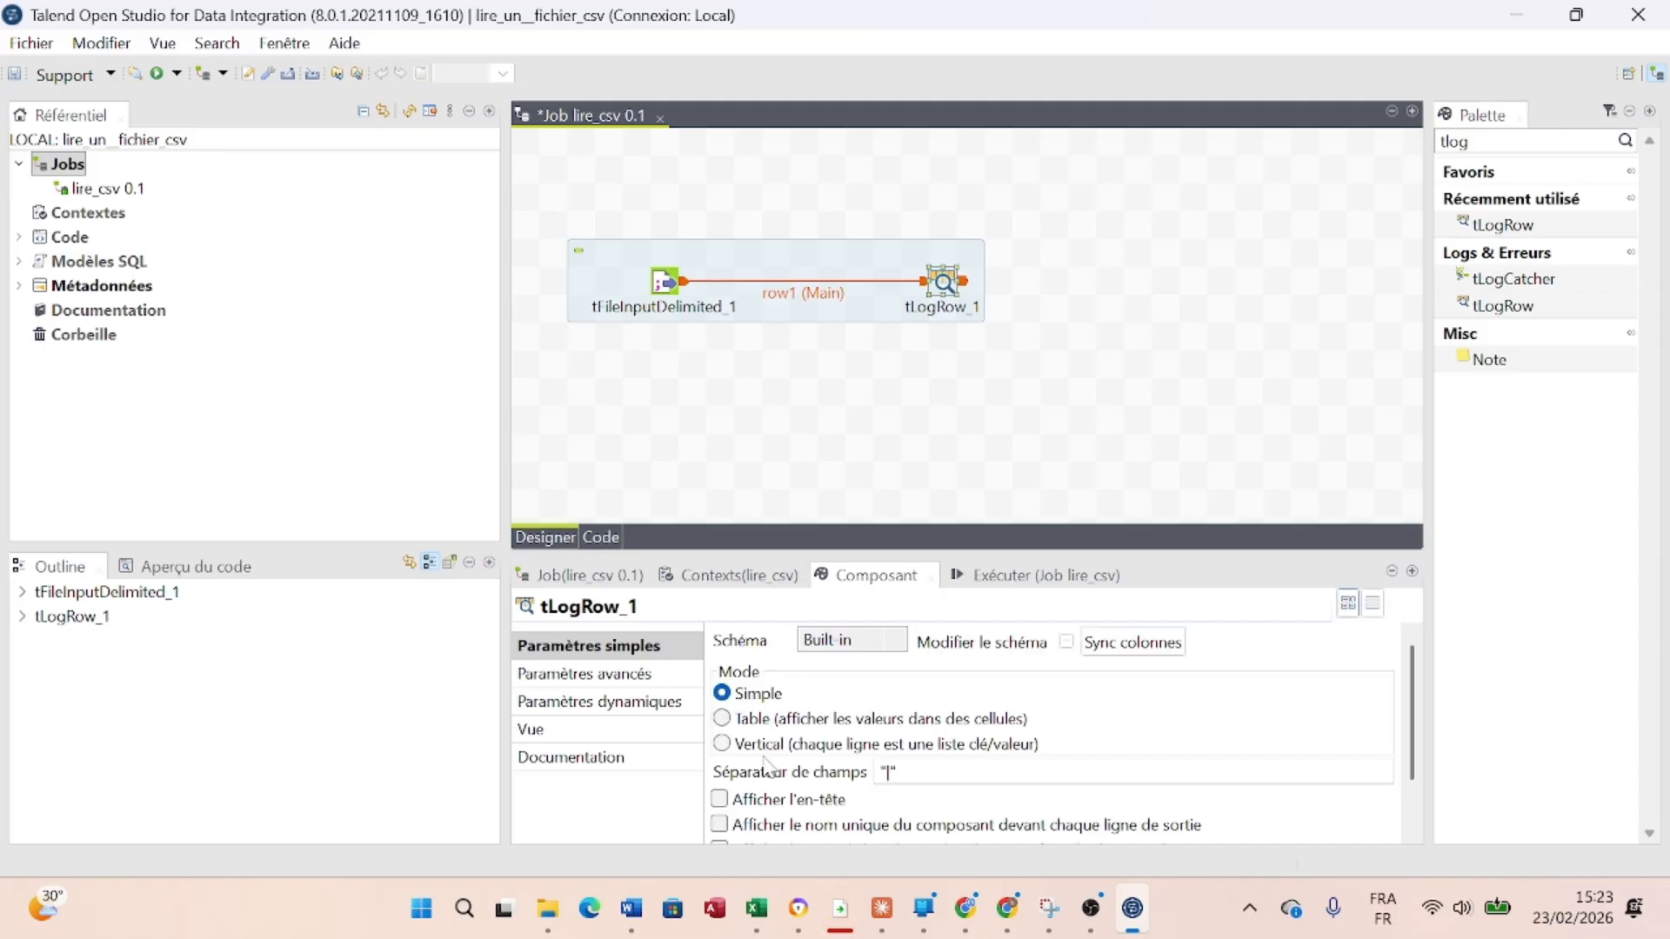
scroll(766, 767, down, 2)
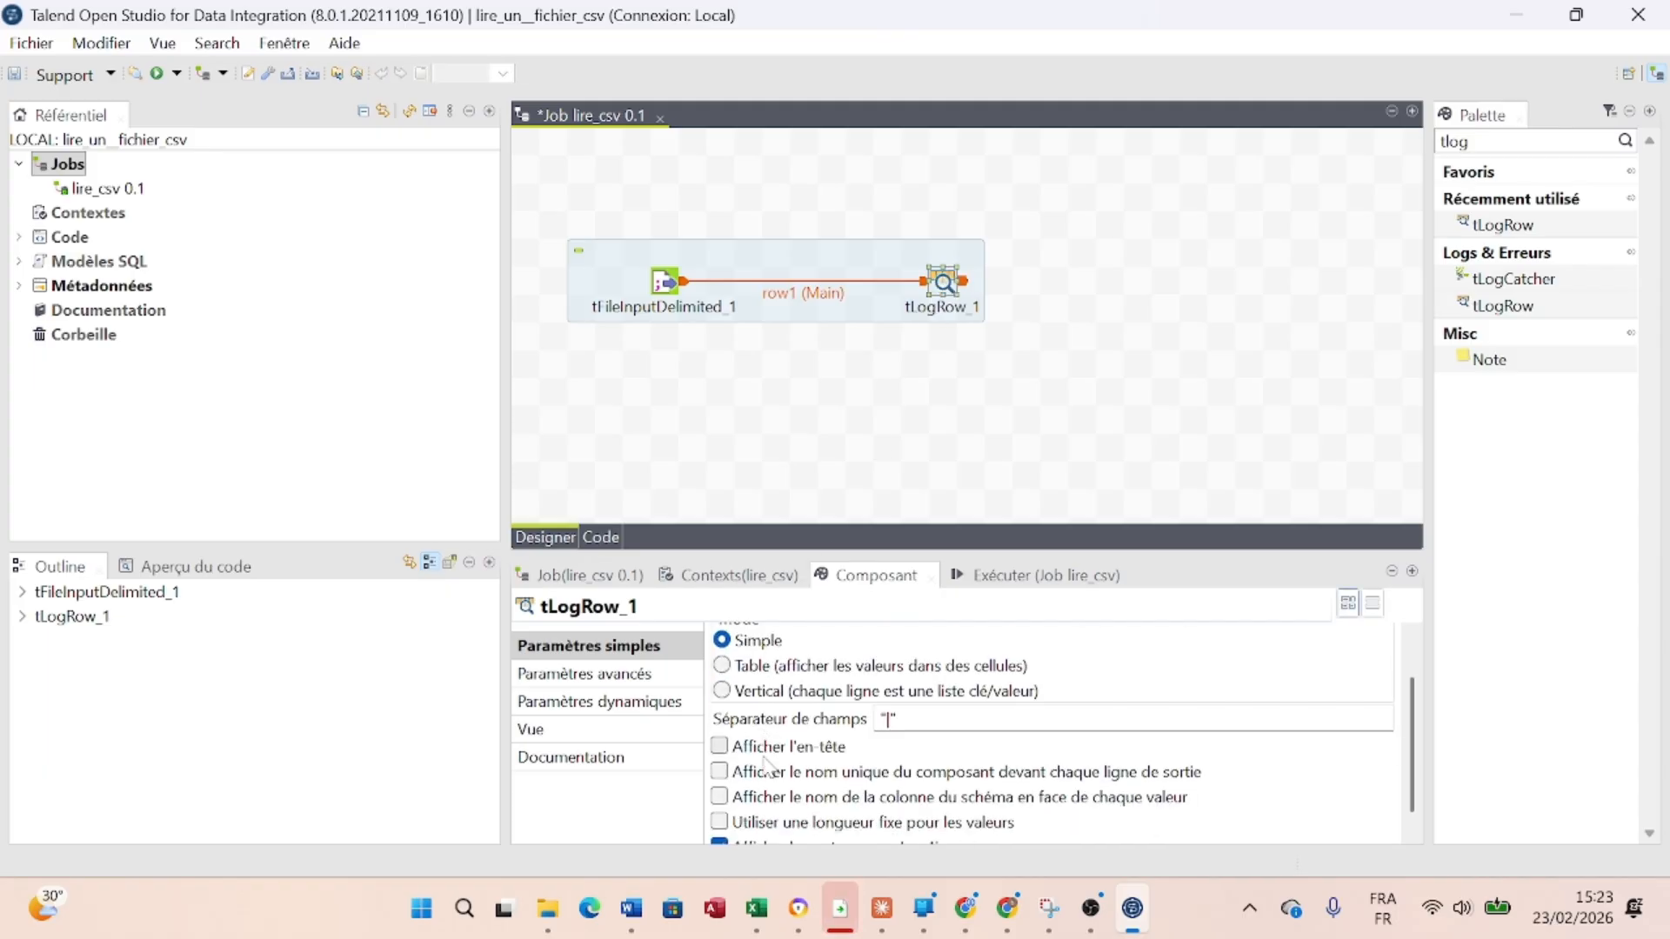
scroll(765, 767, up, 2)
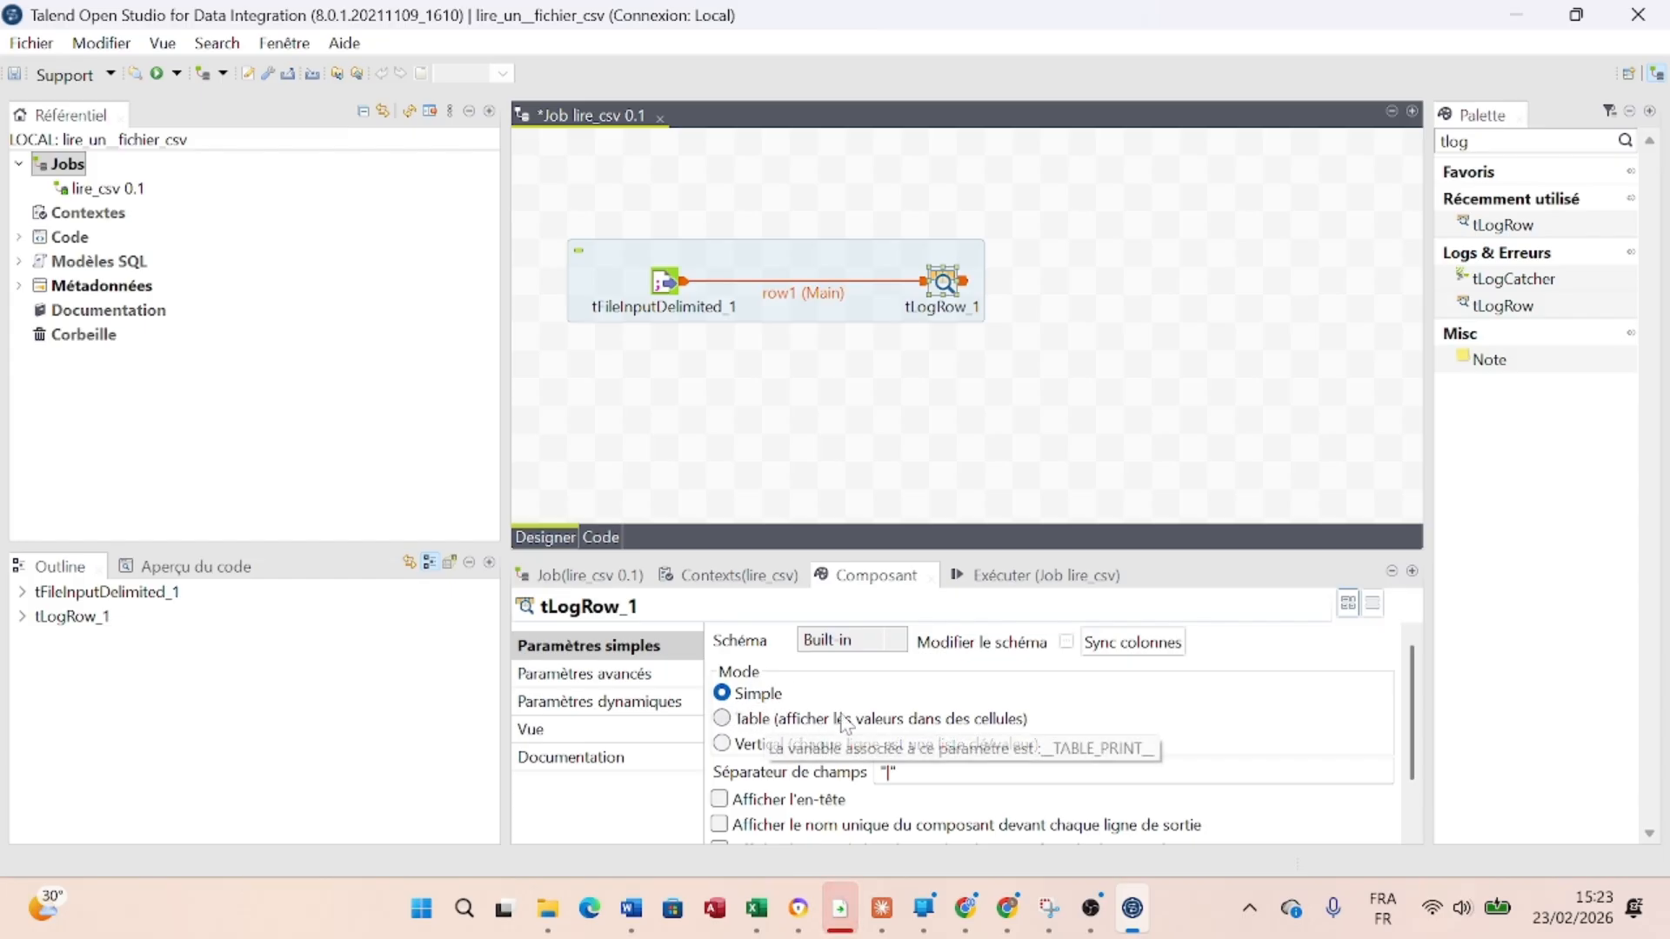
click(723, 719)
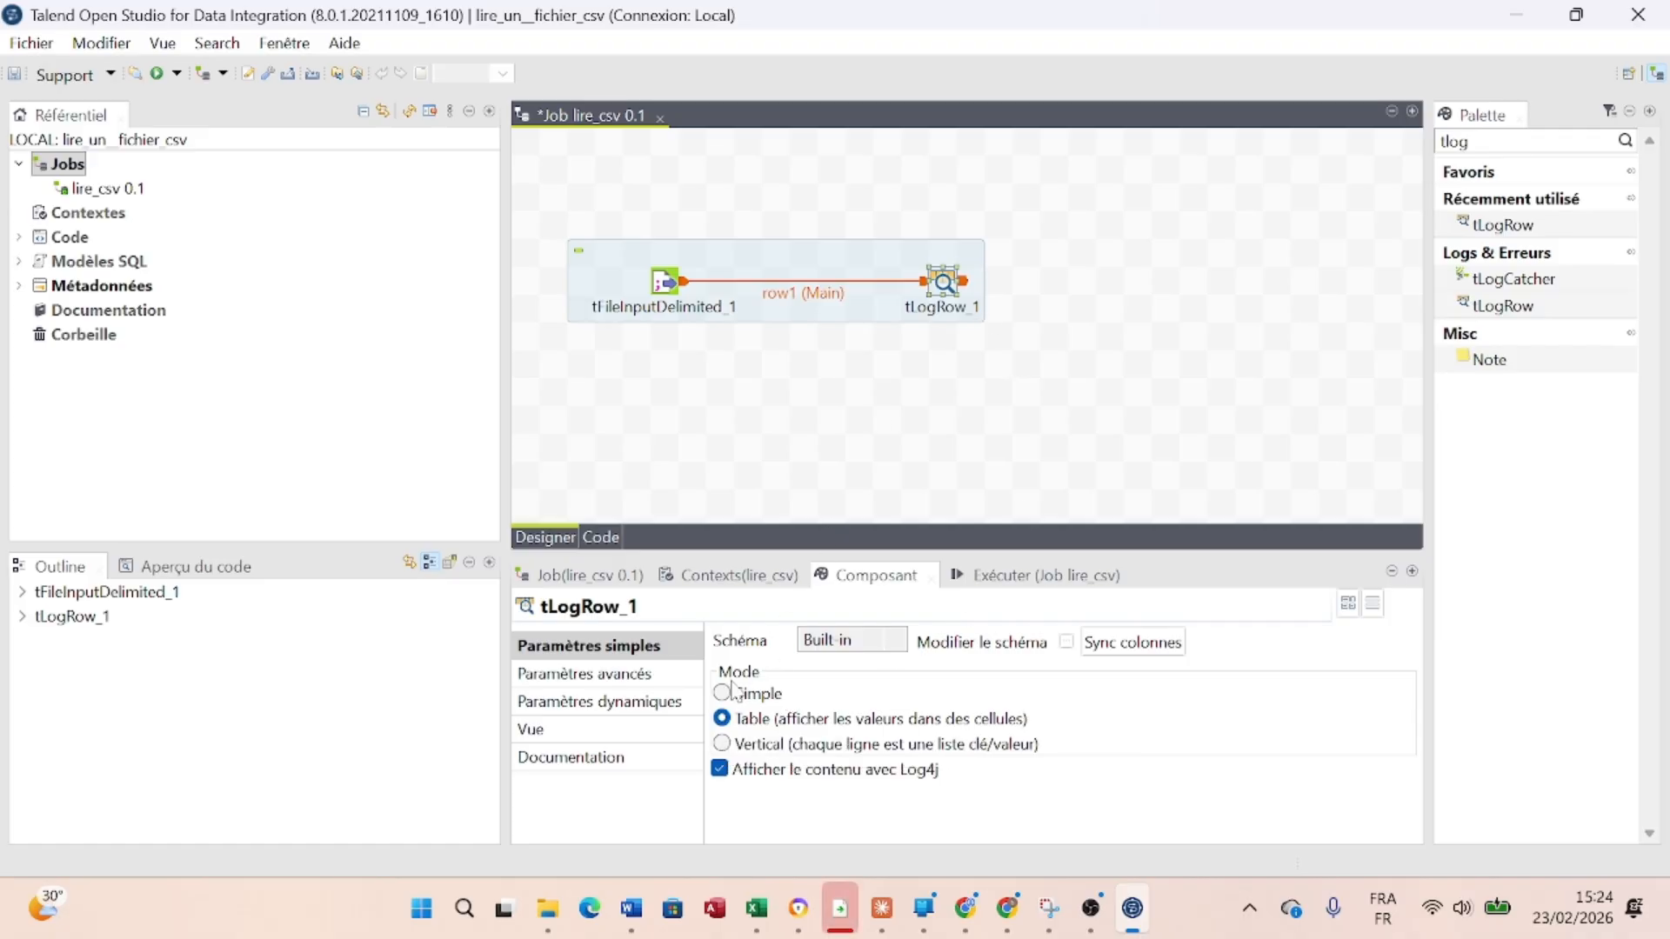
Synchronize the tLogRow columns with its input, then compare the input and output schemas and accept them
click(1131, 650)
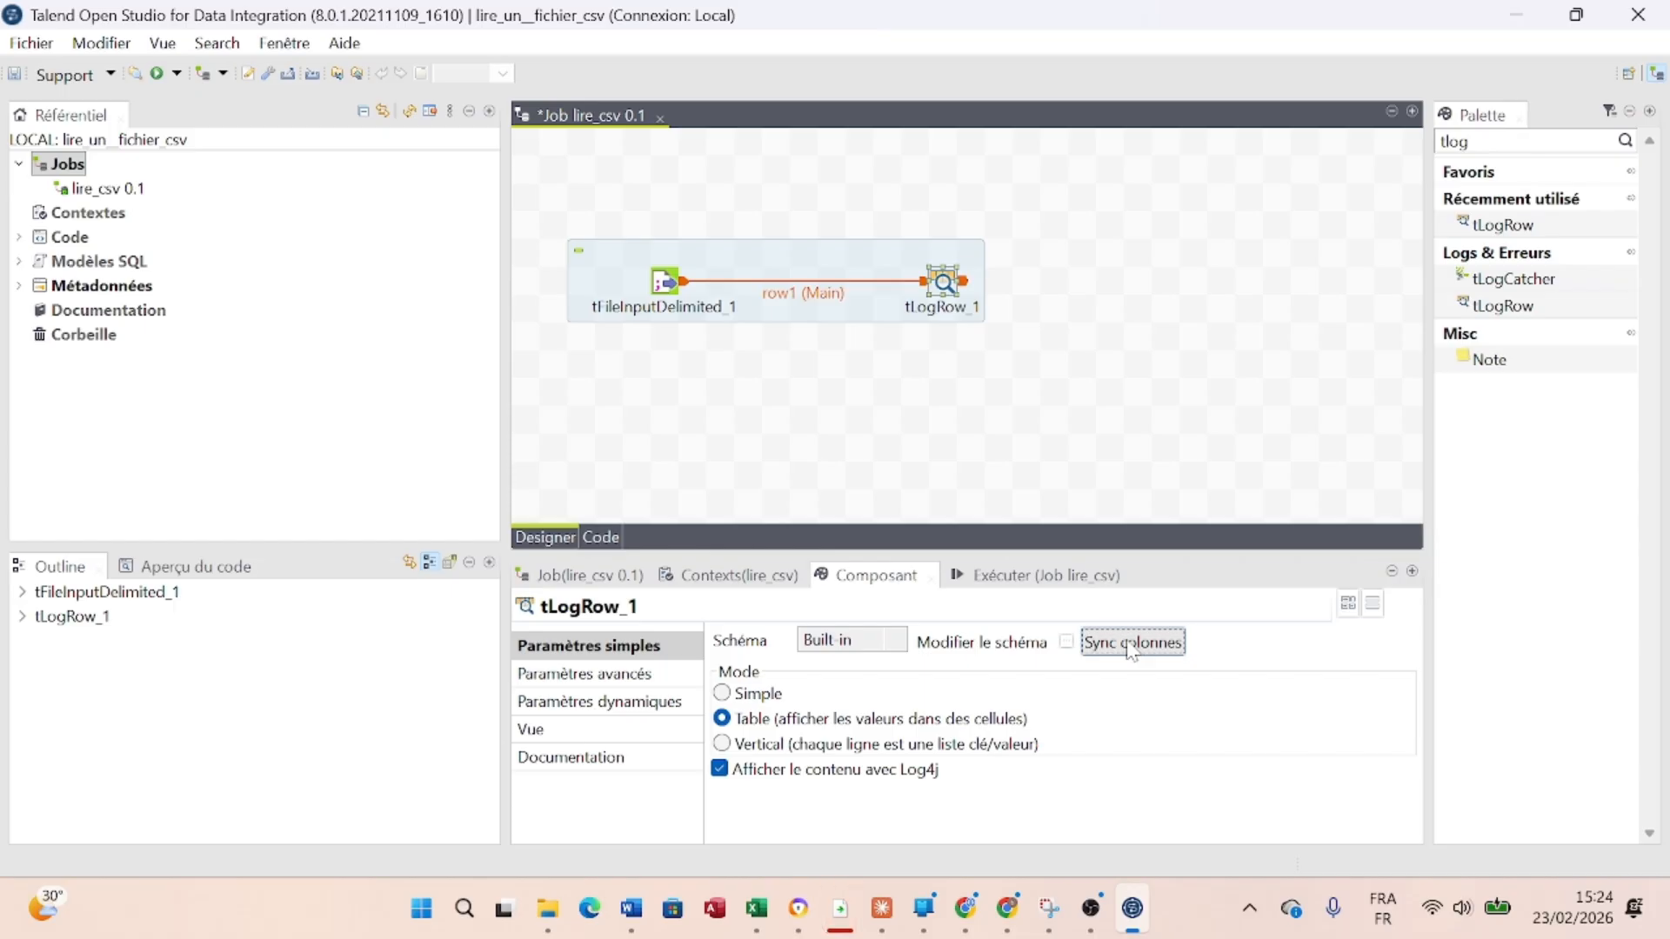
click(1068, 644)
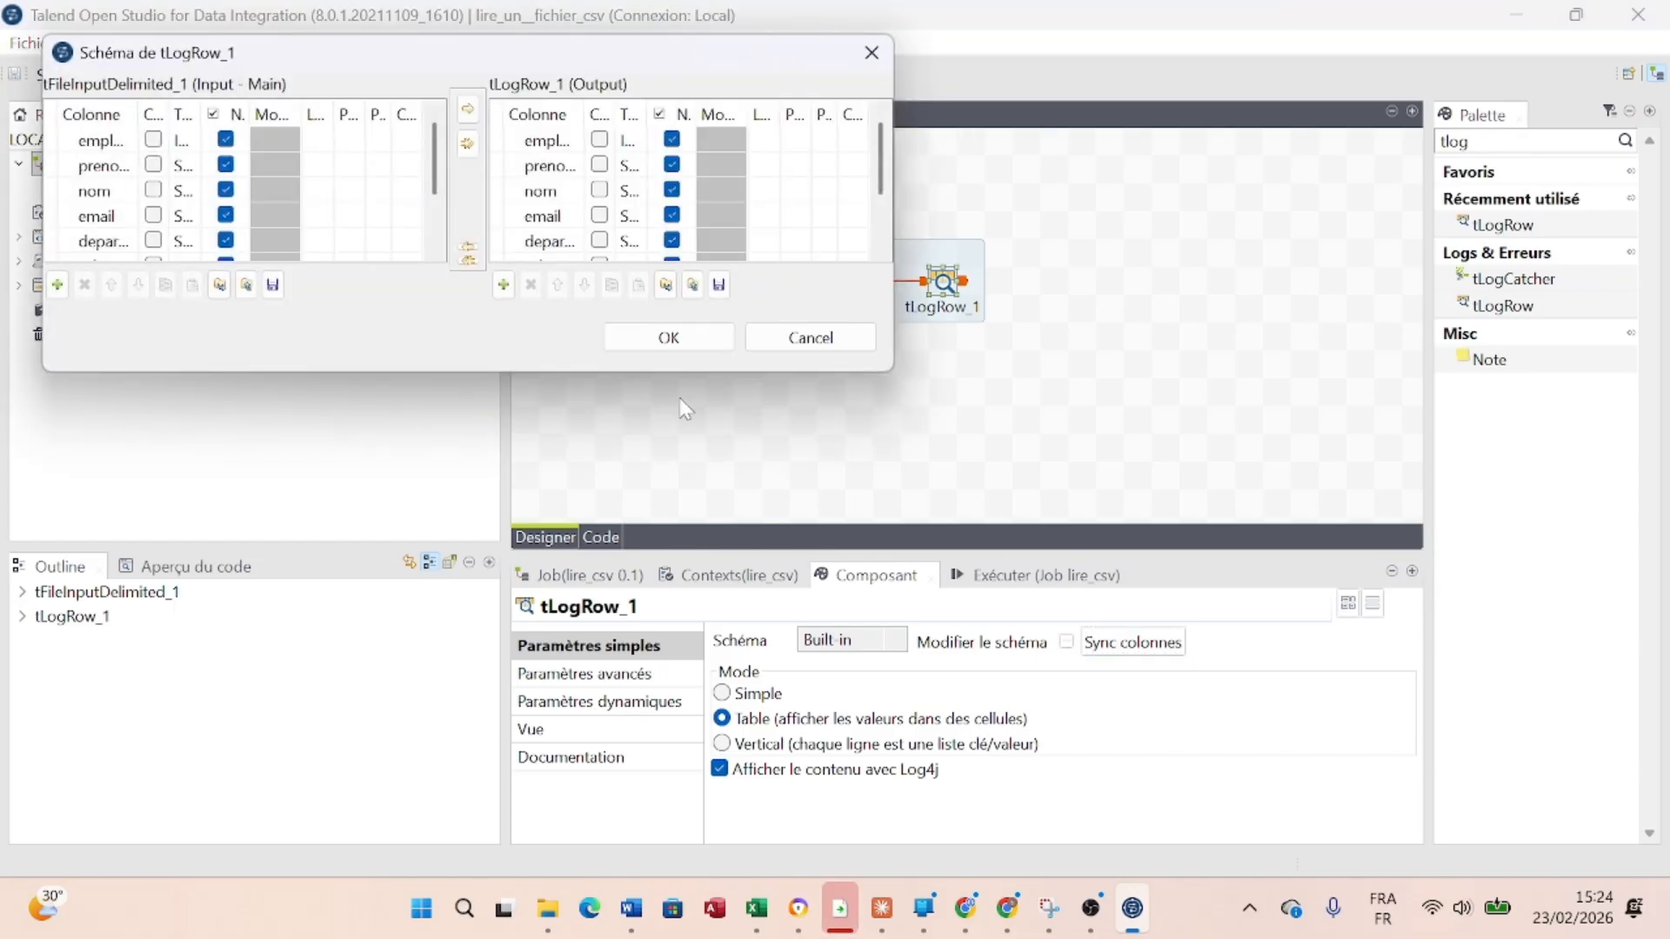
drag(470, 380, 486, 643)
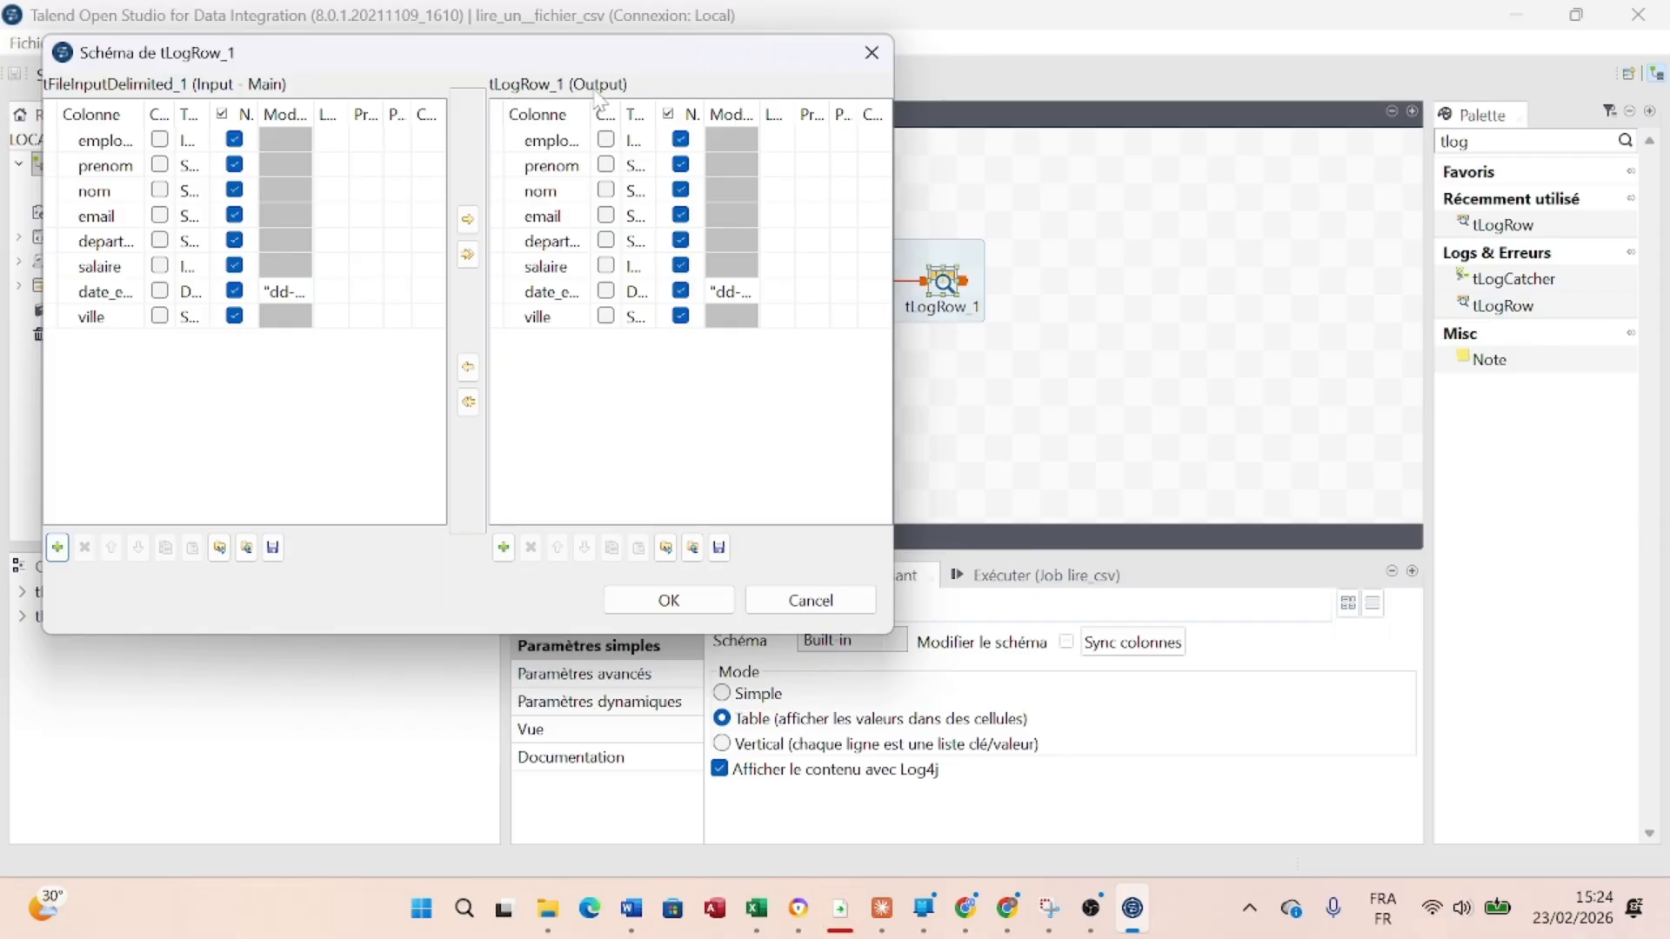
click(693, 608)
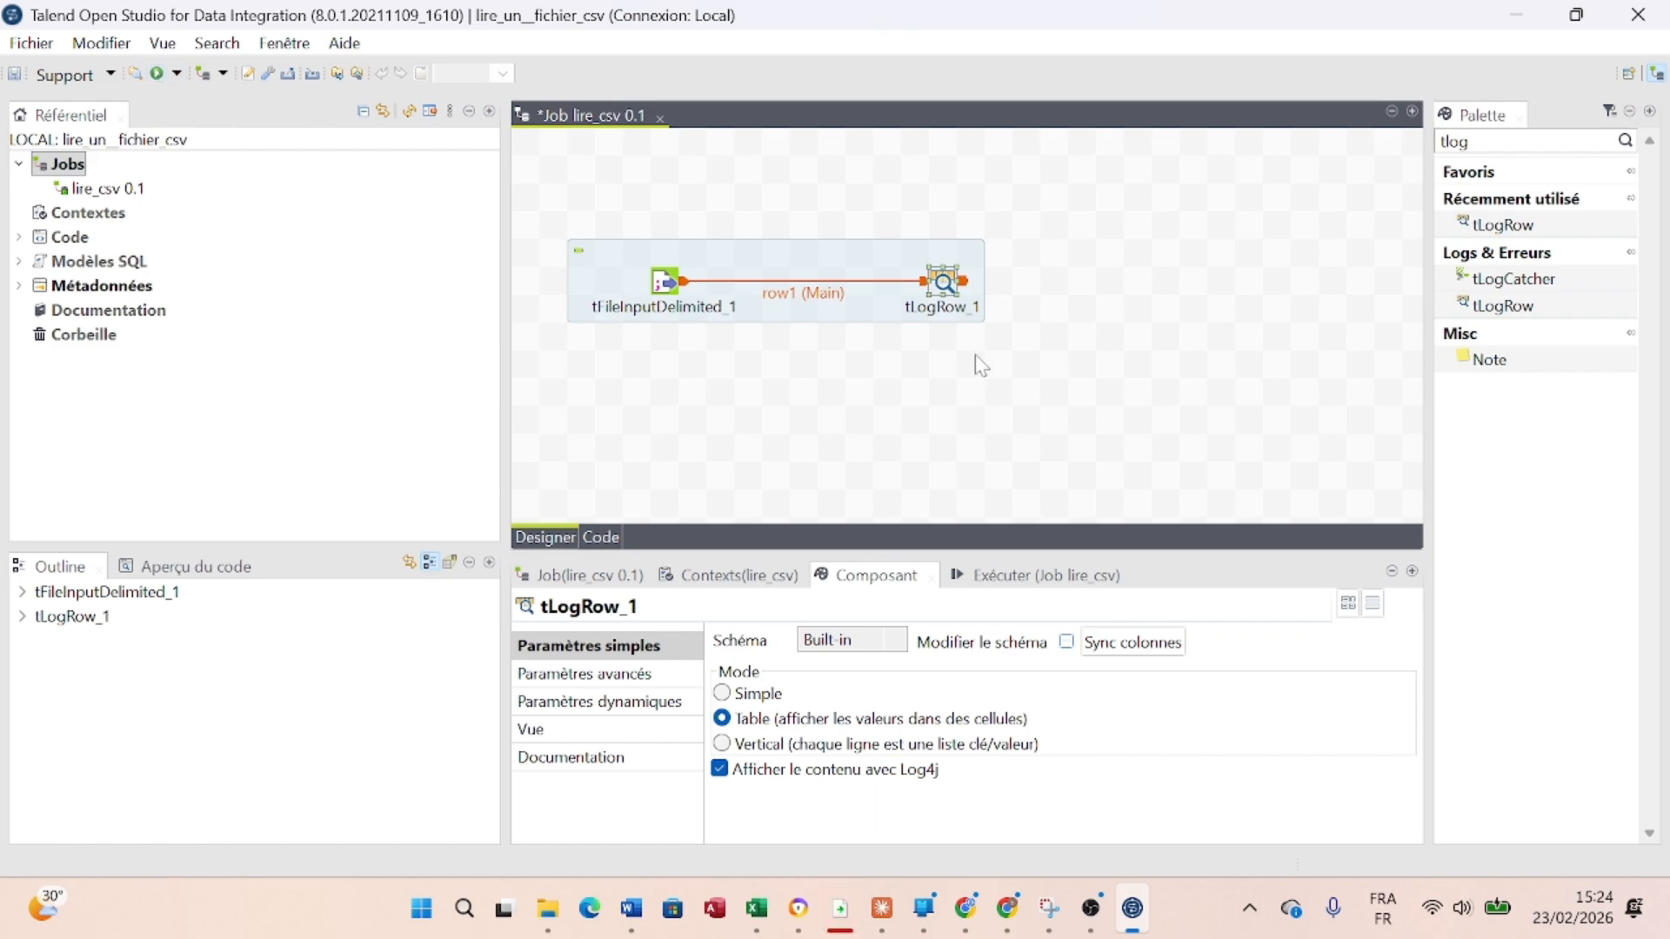
Run the lire_csv job and move tLogRow farther away from tFileInputDelimited on the canvas
click(1057, 591)
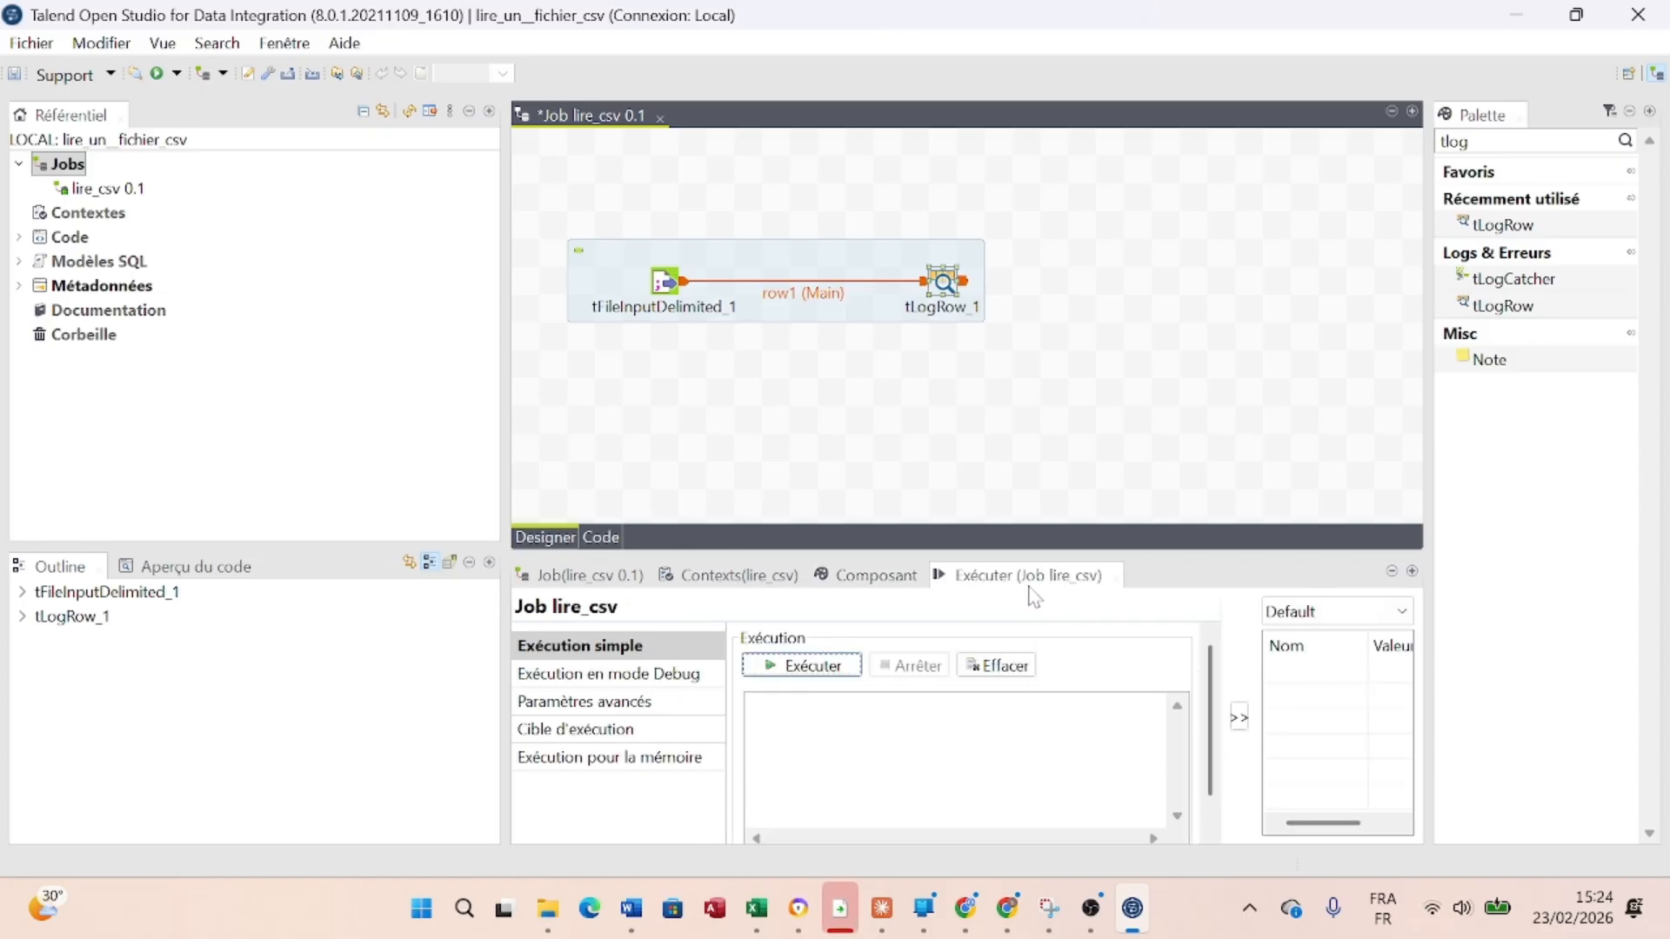
click(835, 669)
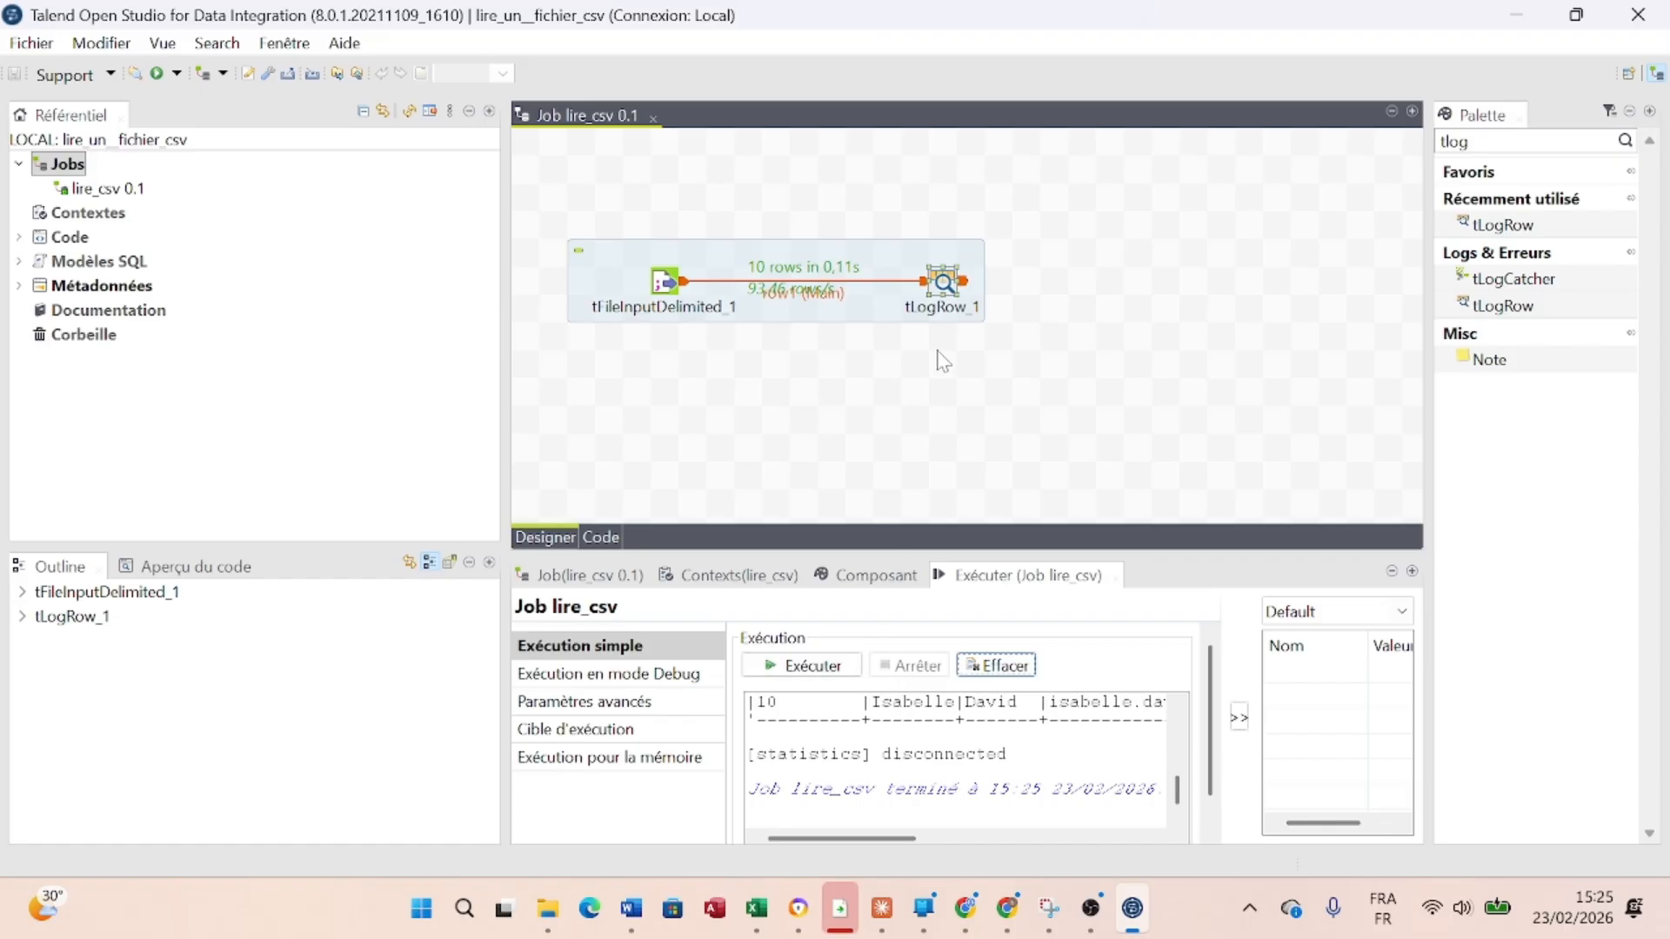
drag(950, 287, 1141, 296)
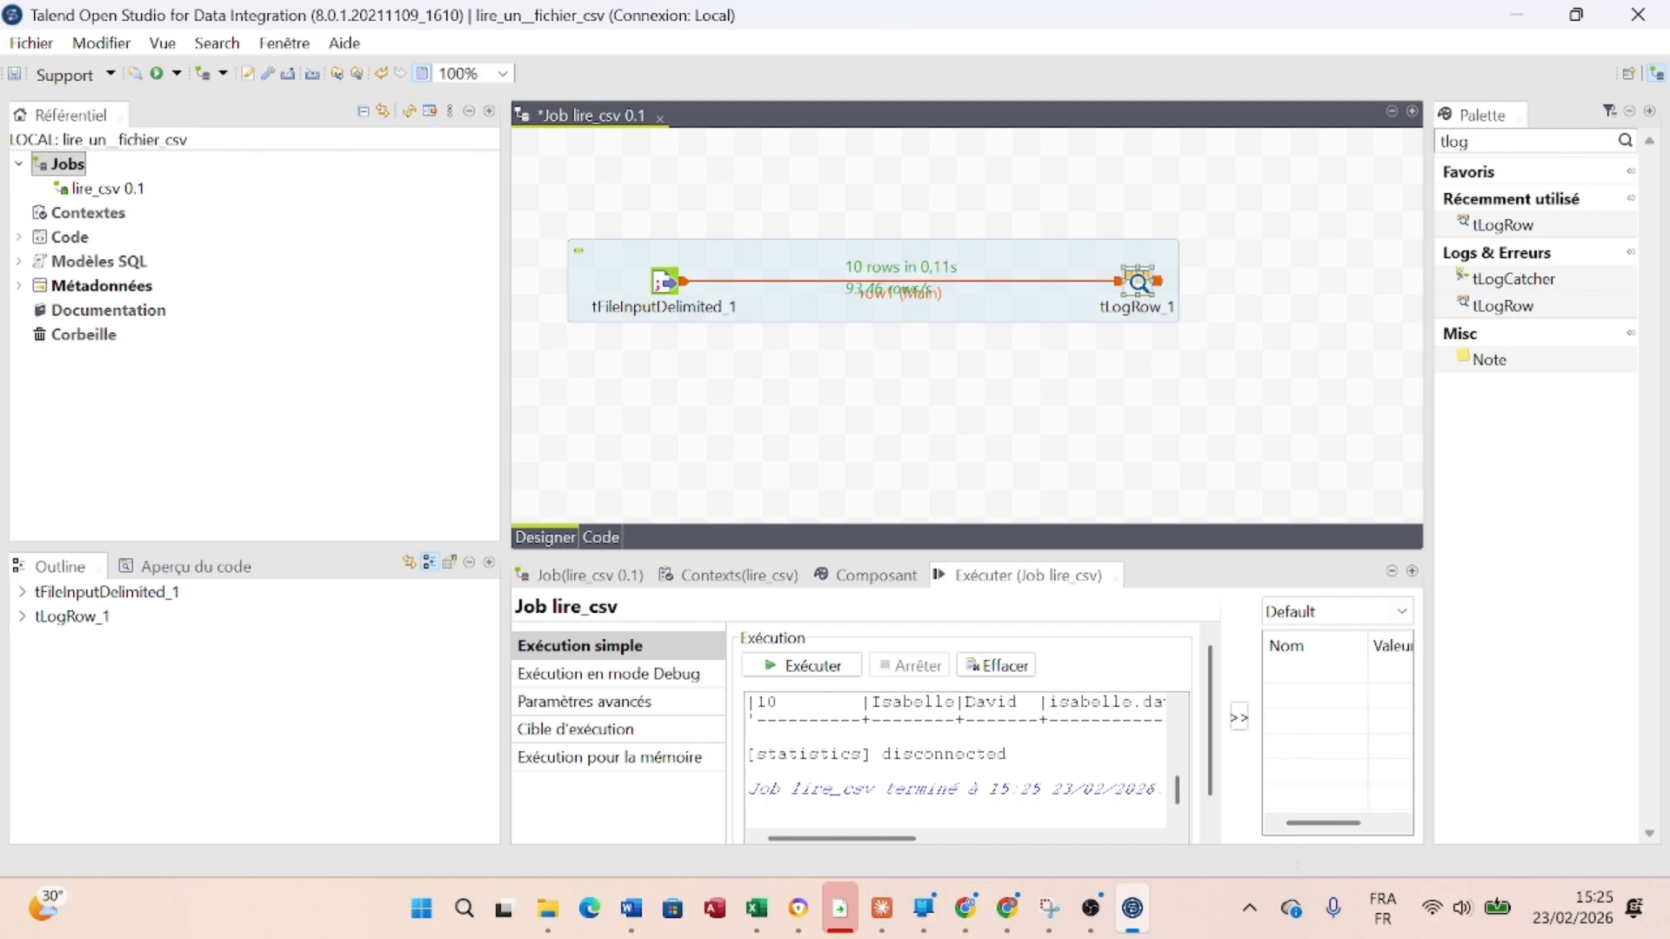
Widen the execution console and examine the printed employee table from its header row across its columns
click(1239, 717)
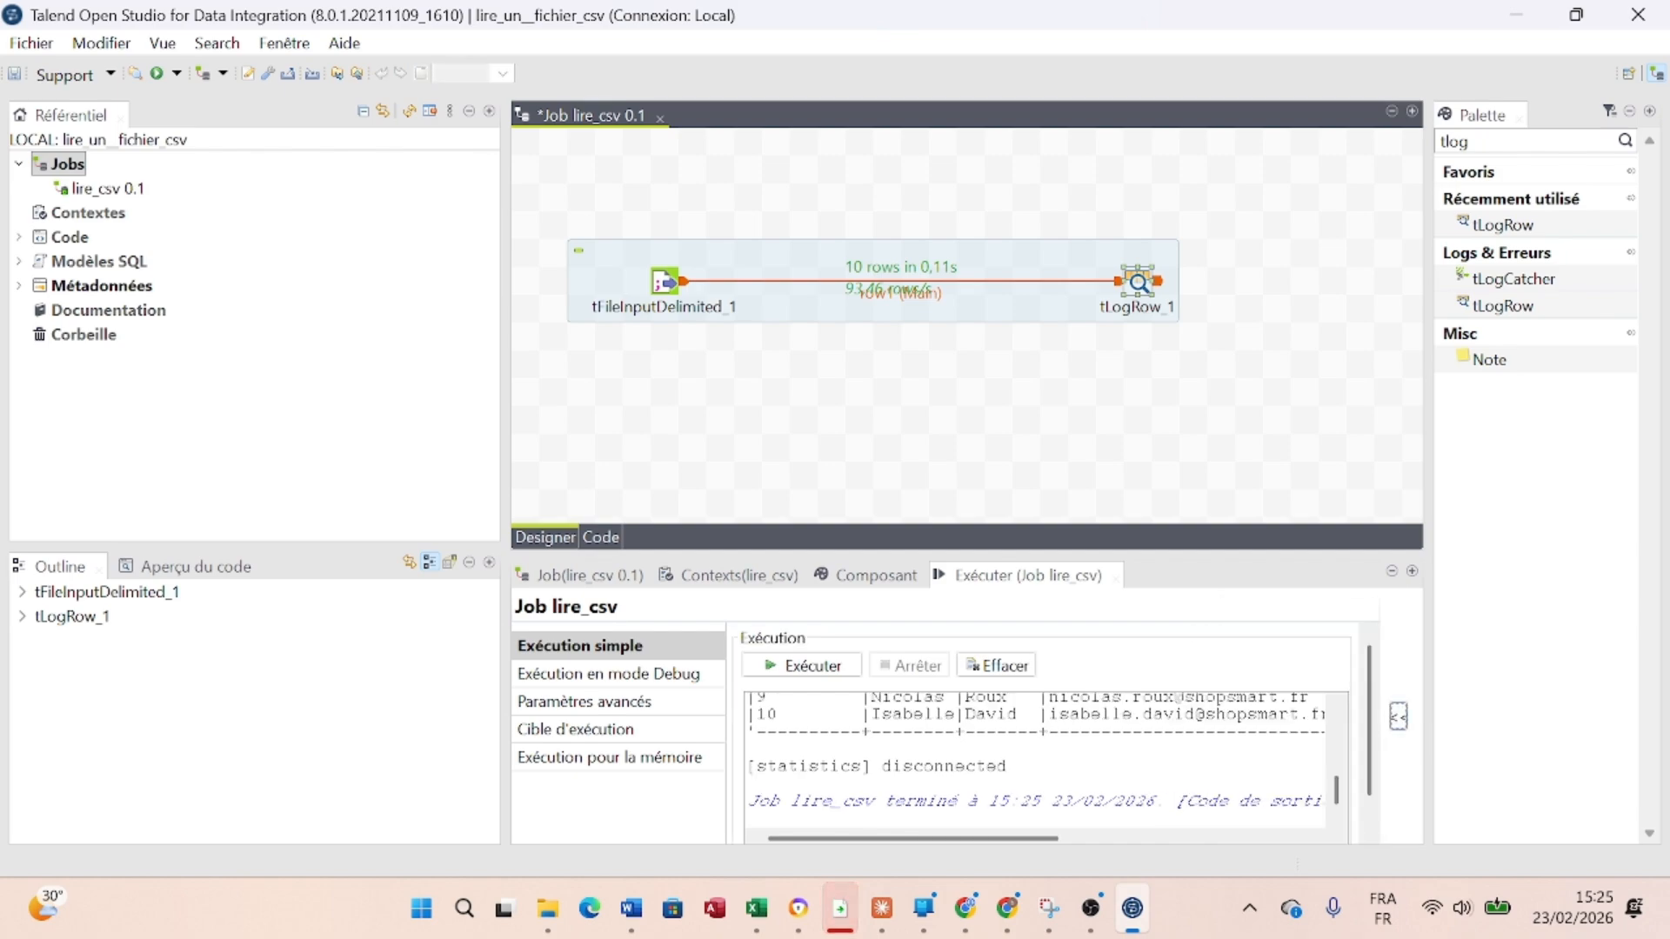
scroll(1035, 757, up, 3)
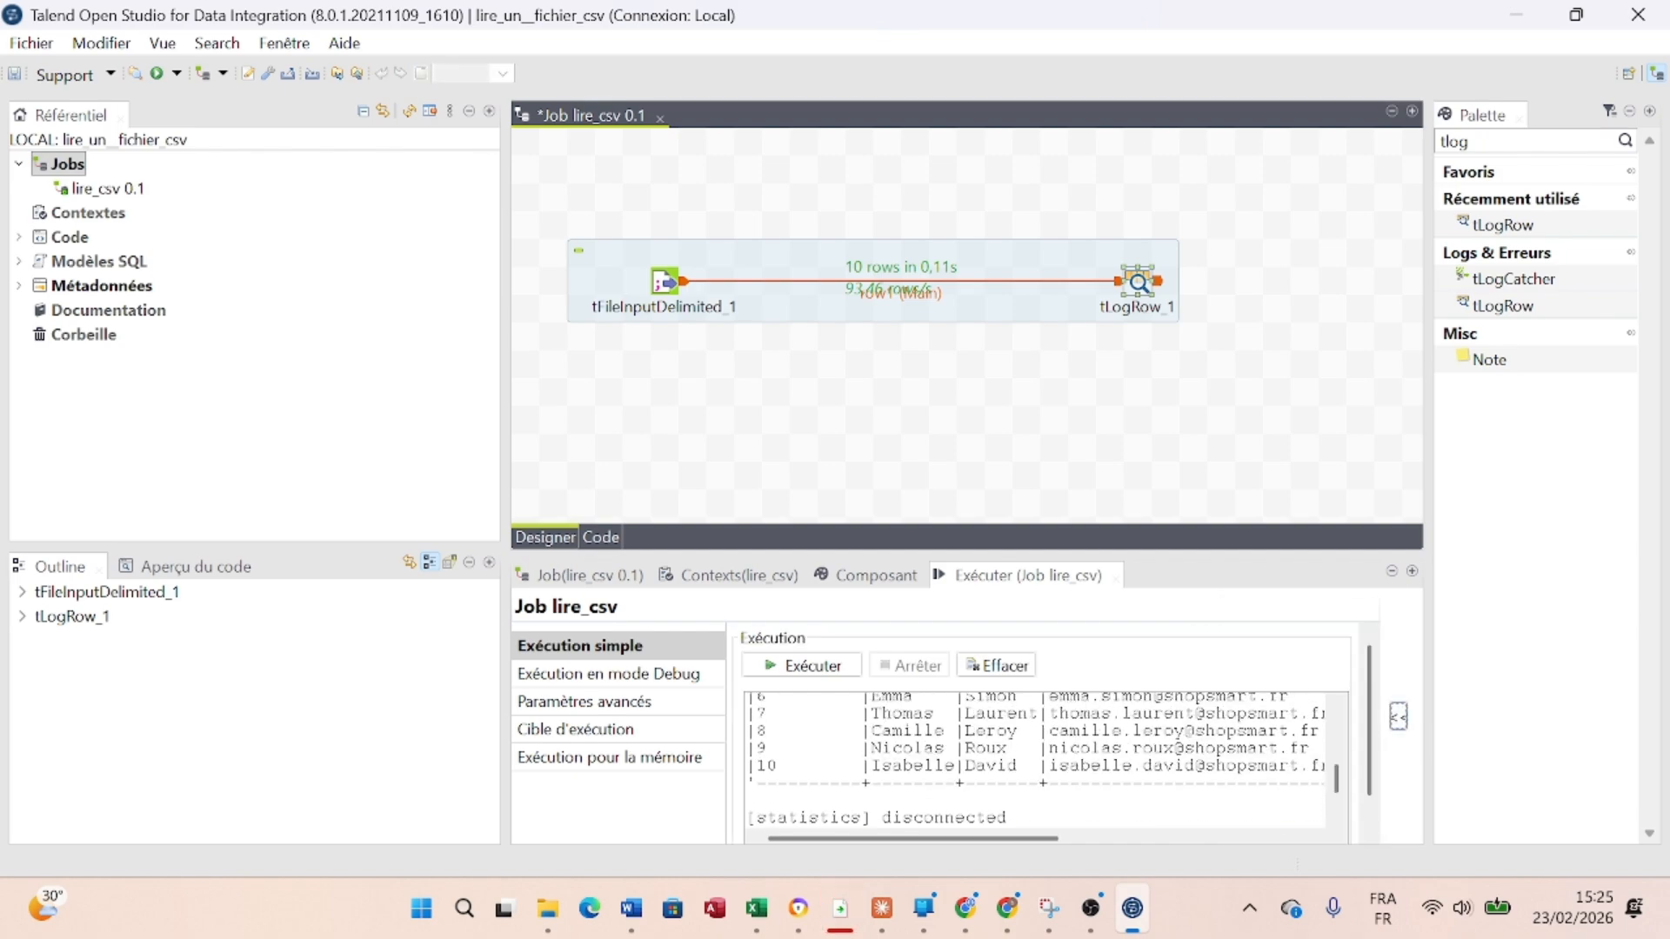
scroll(1035, 759, up, 3)
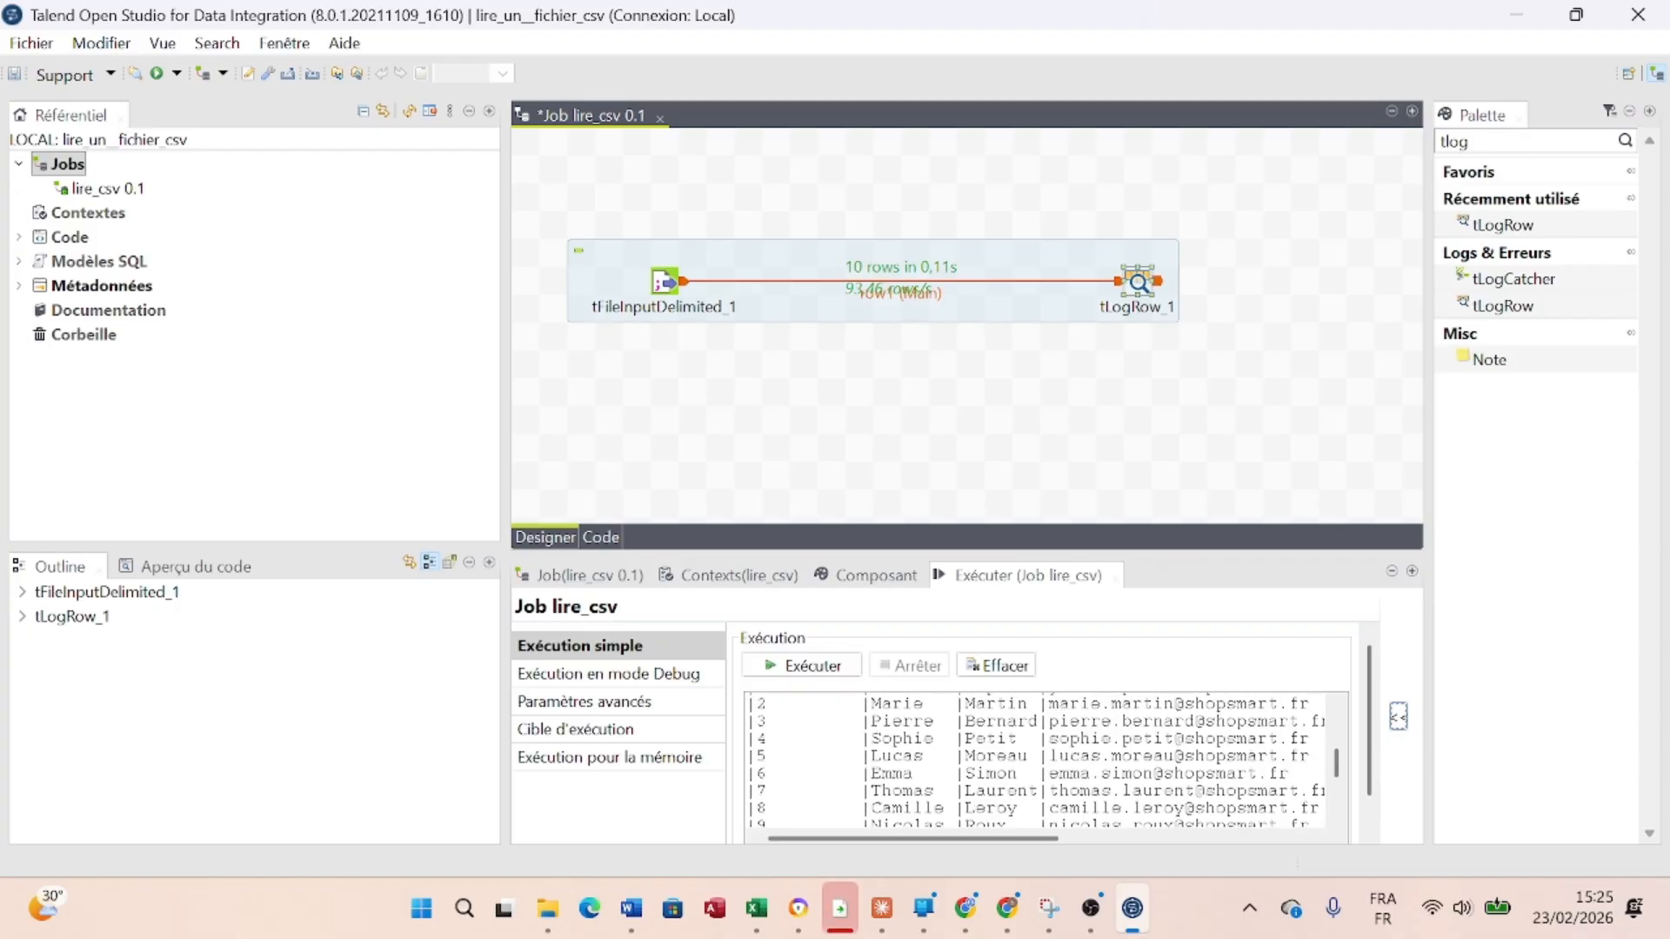
scroll(1042, 762, up, 2)
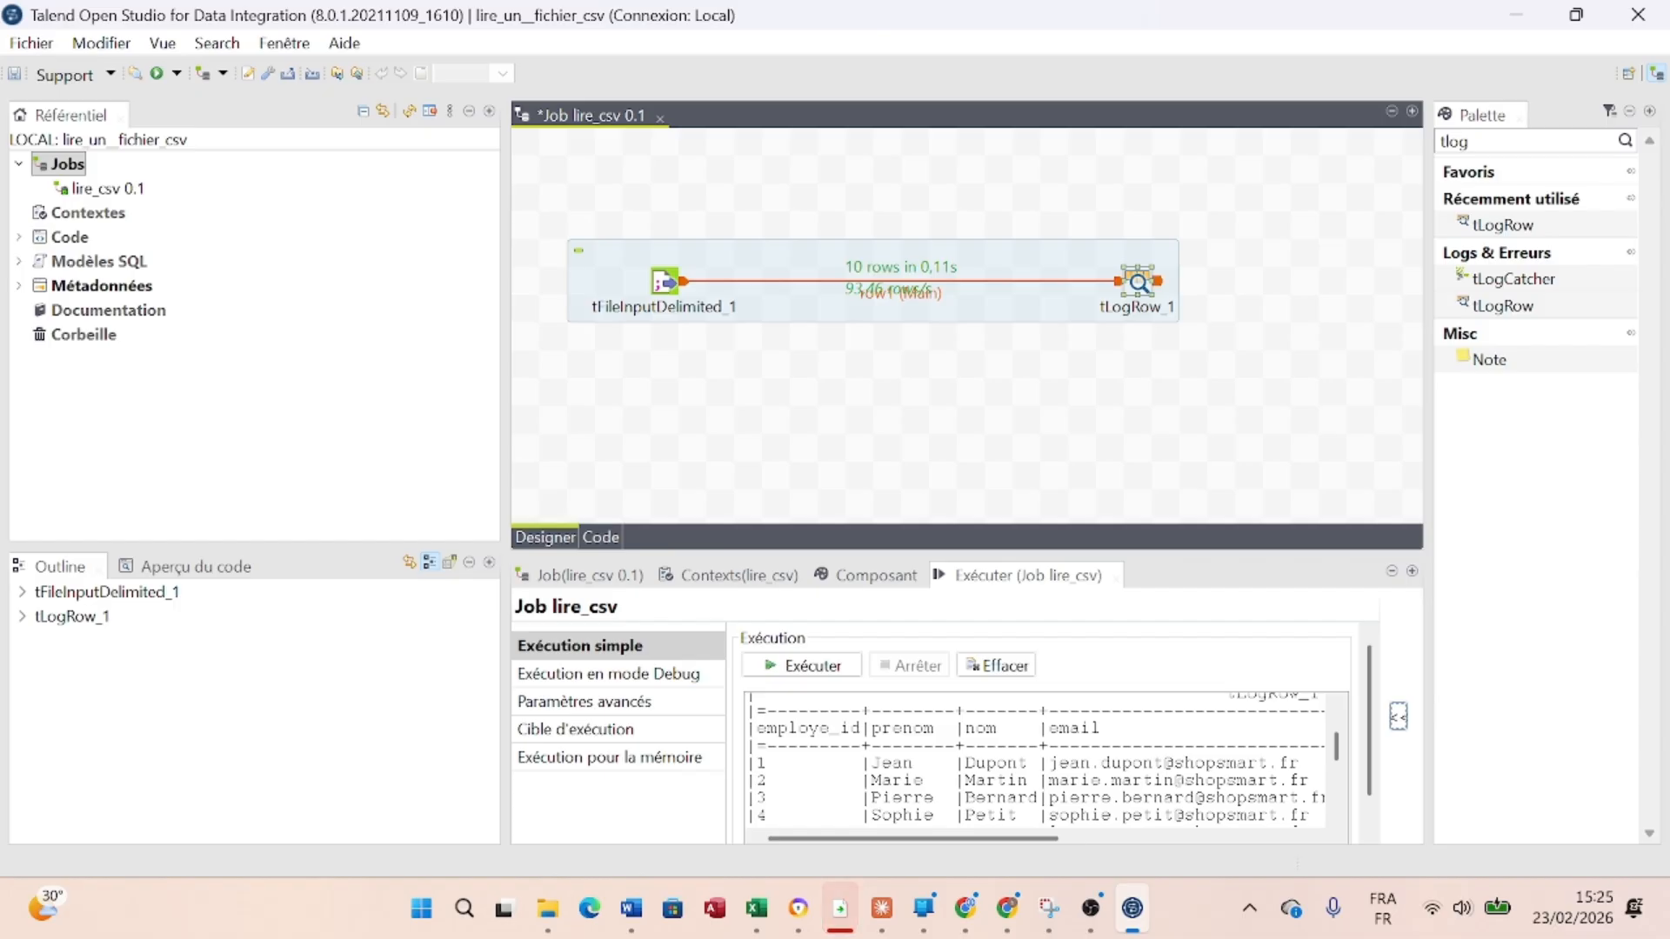
scroll(1035, 765, right, 4)
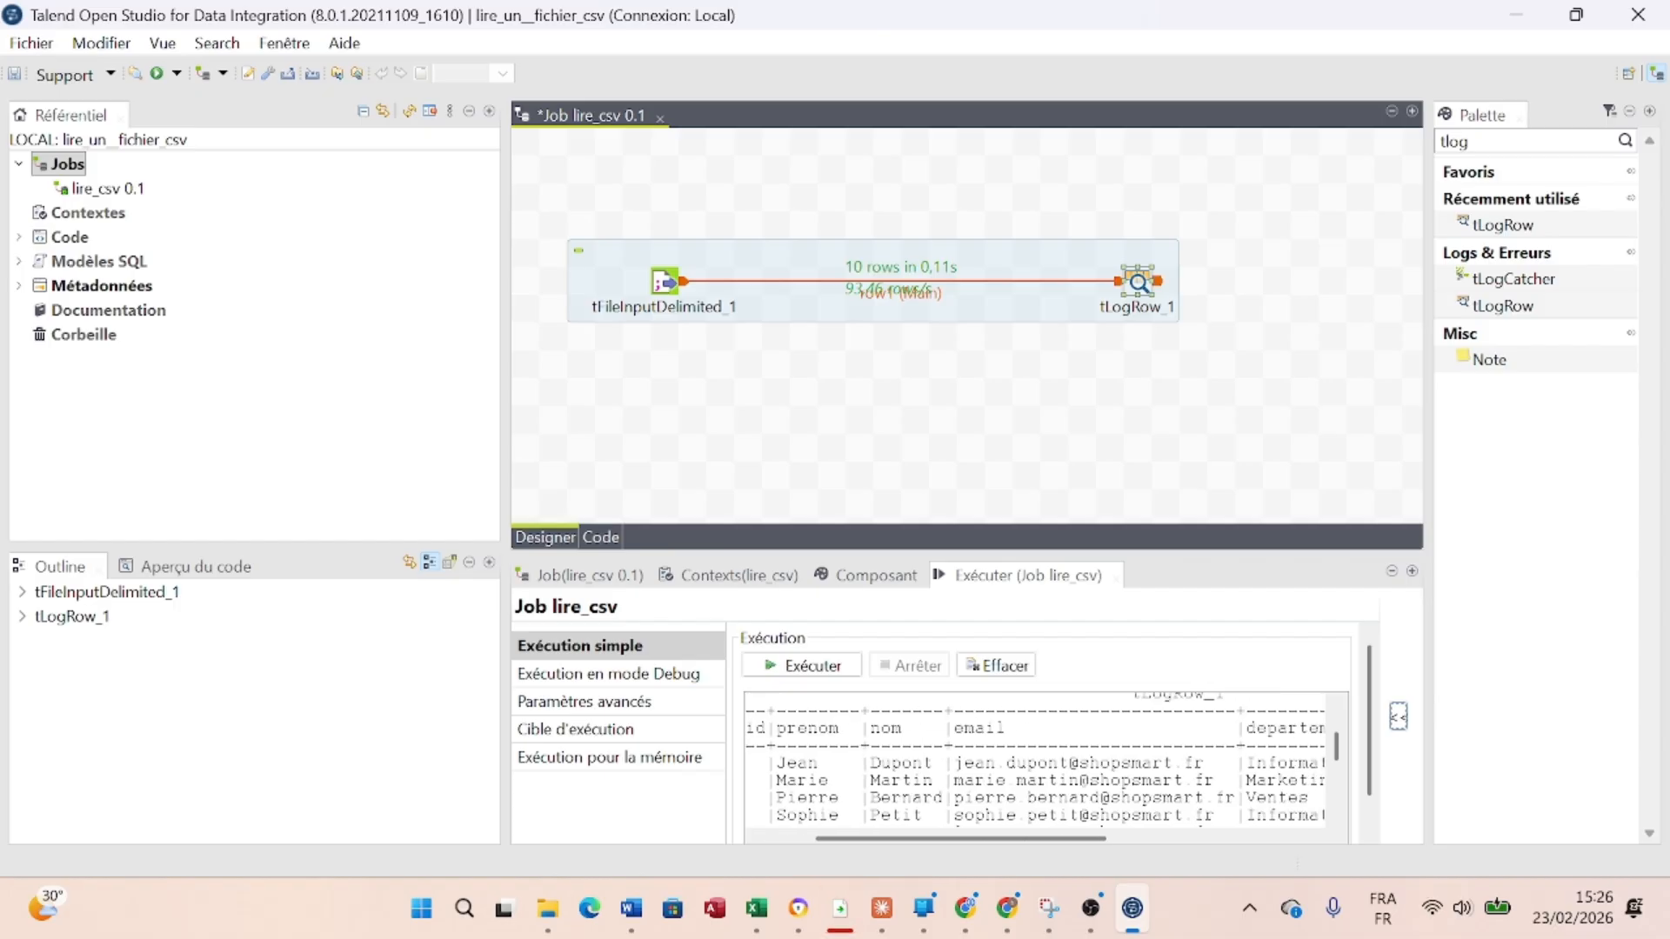
Examine the printed employee table through its remaining columns and down to its last row, returning to the first rows
scroll(1035, 765, right, 2)
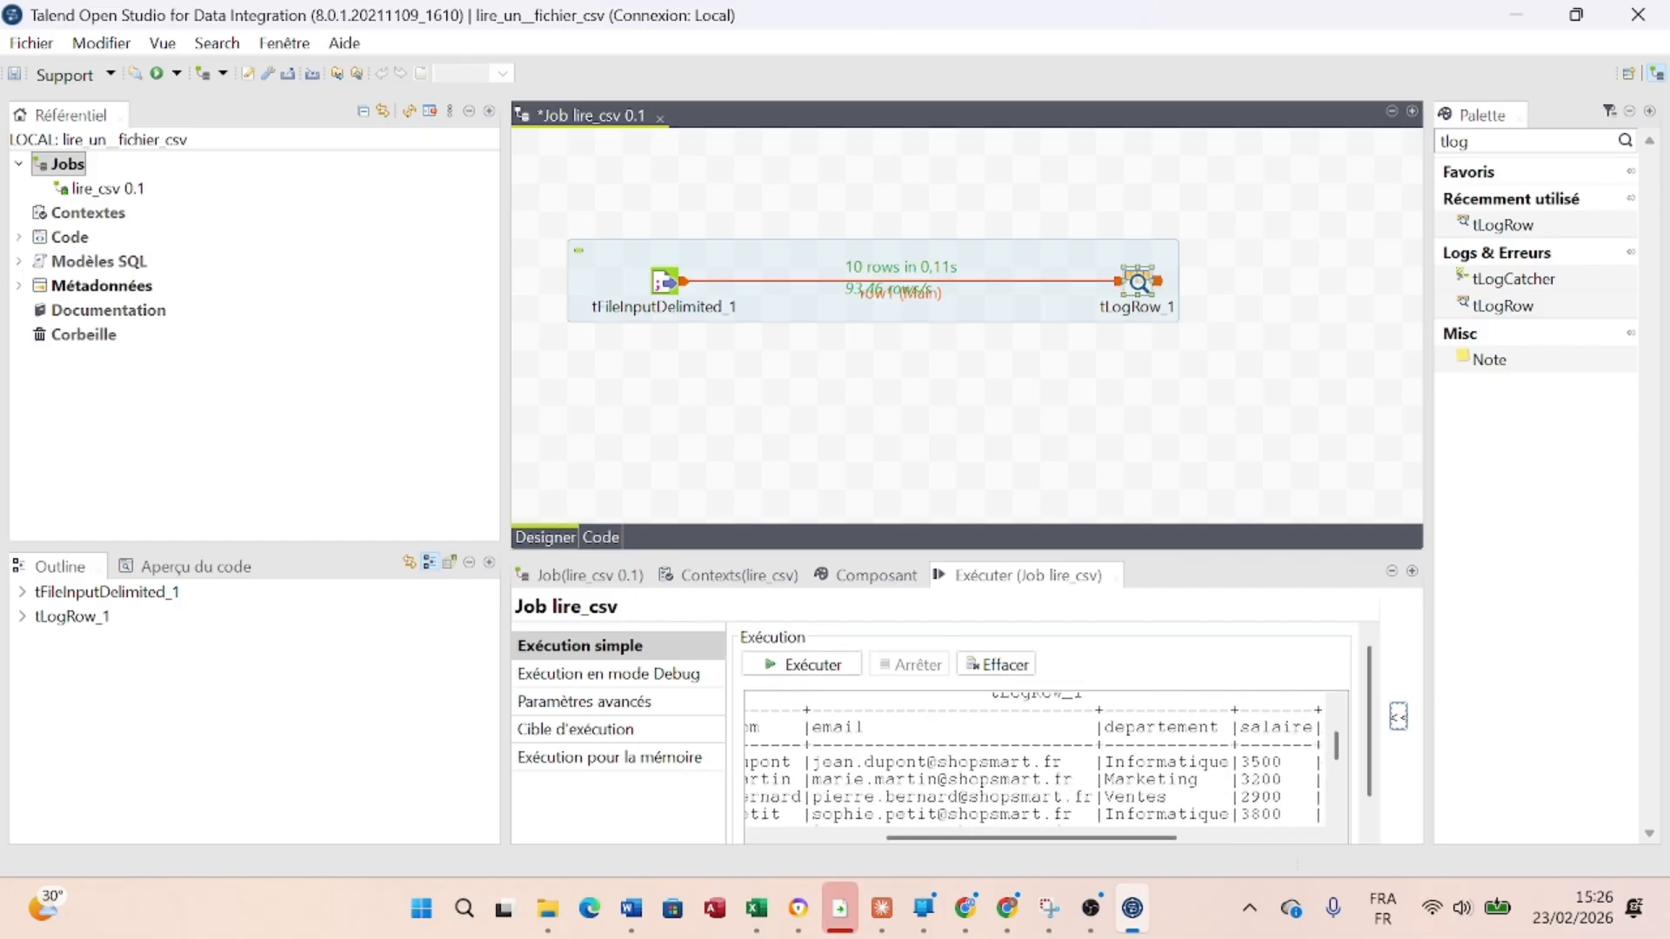
scroll(1035, 766, right, 3)
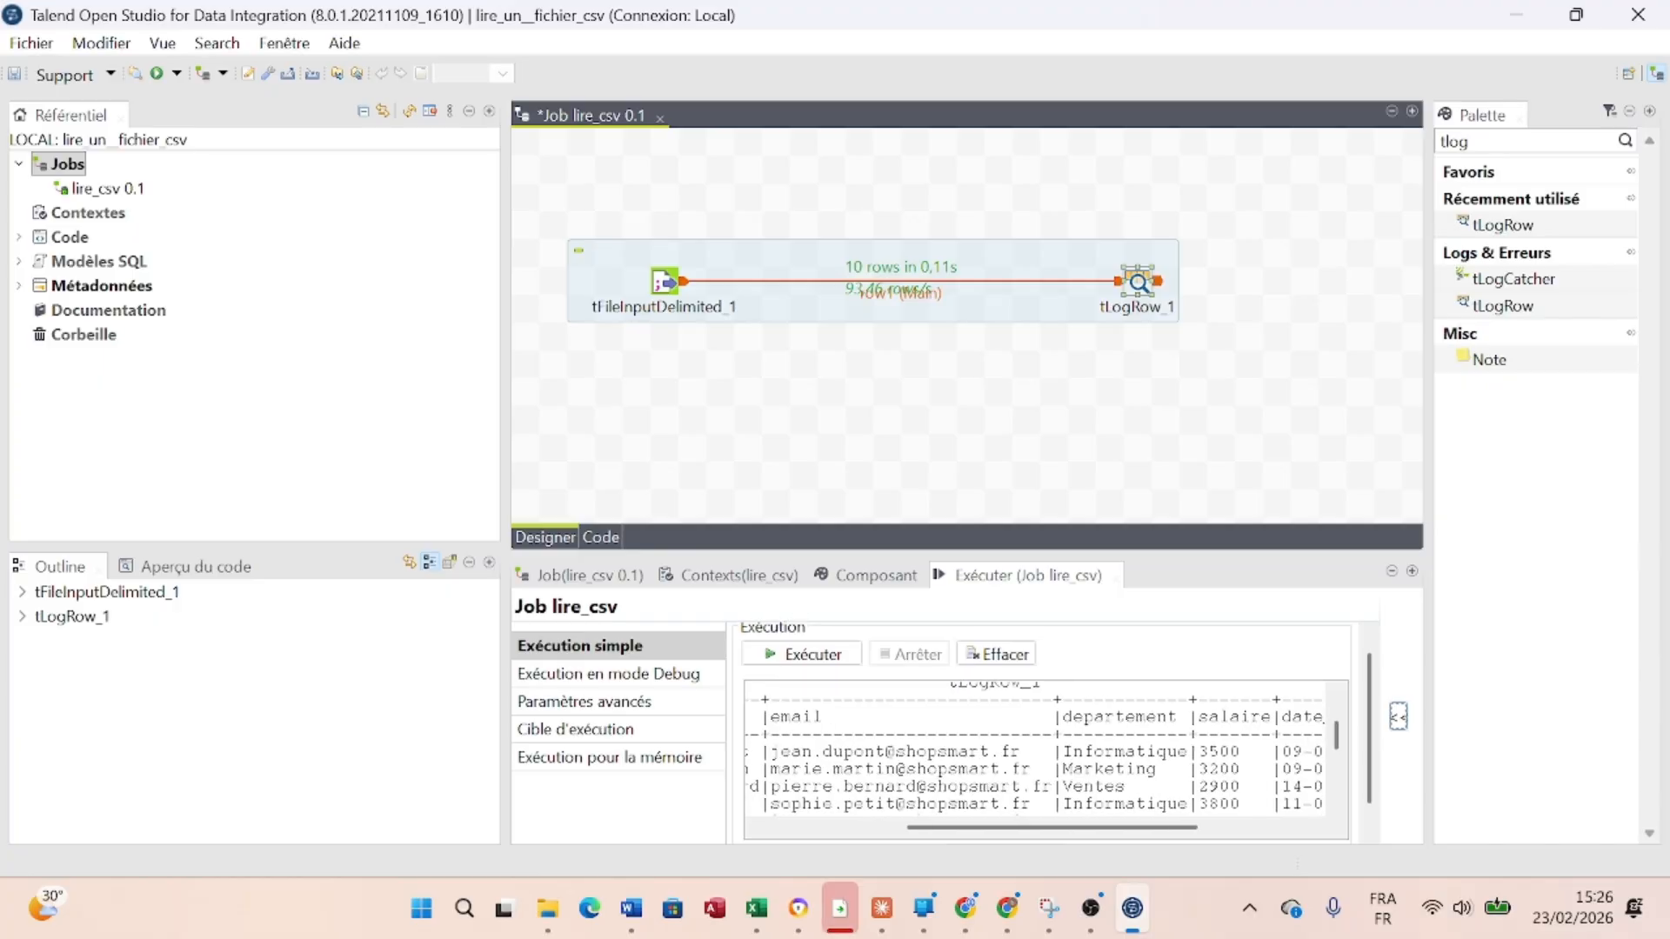
scroll(1035, 766, right, 2)
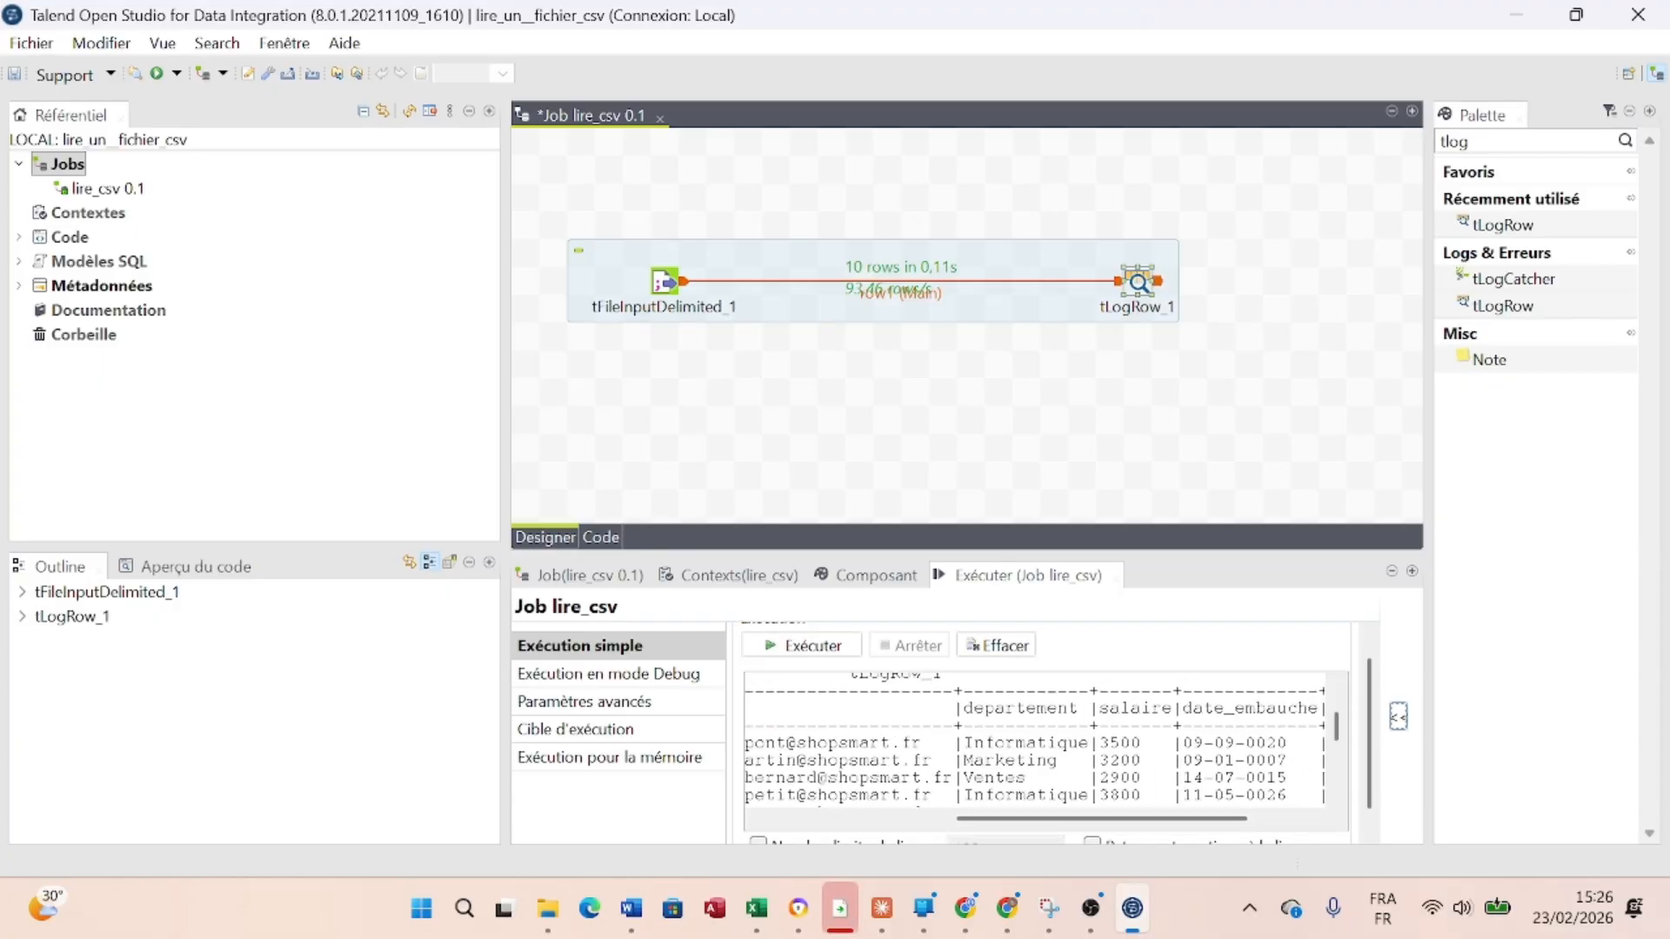
scroll(1035, 765, right, 4)
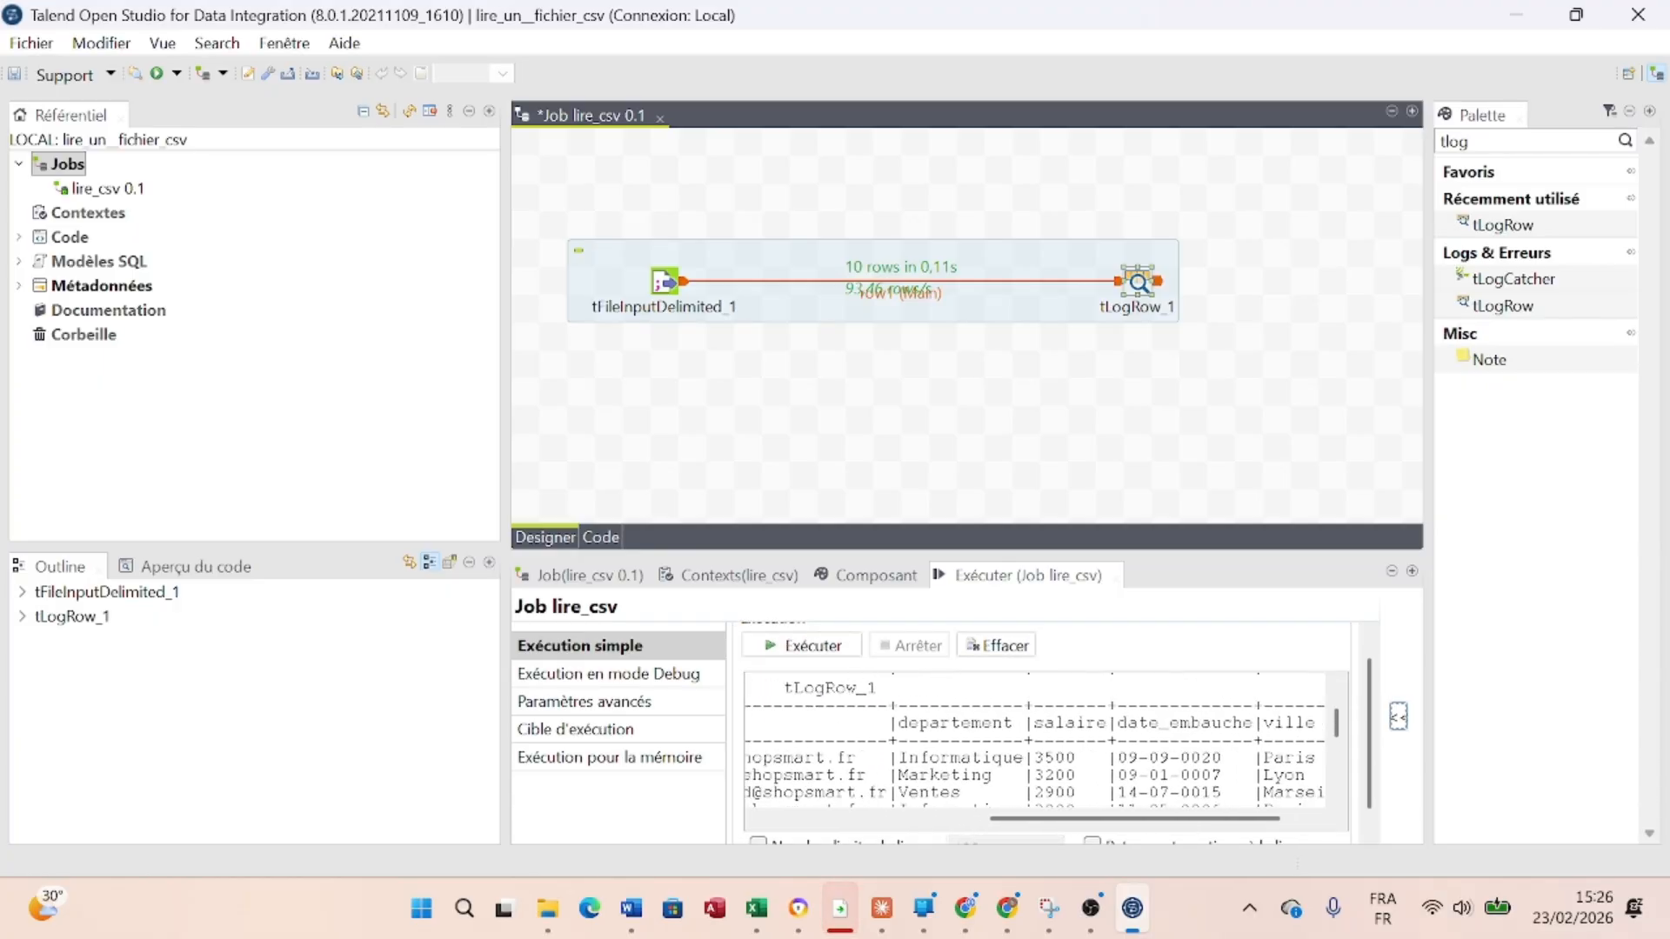
scroll(1035, 765, right, 1)
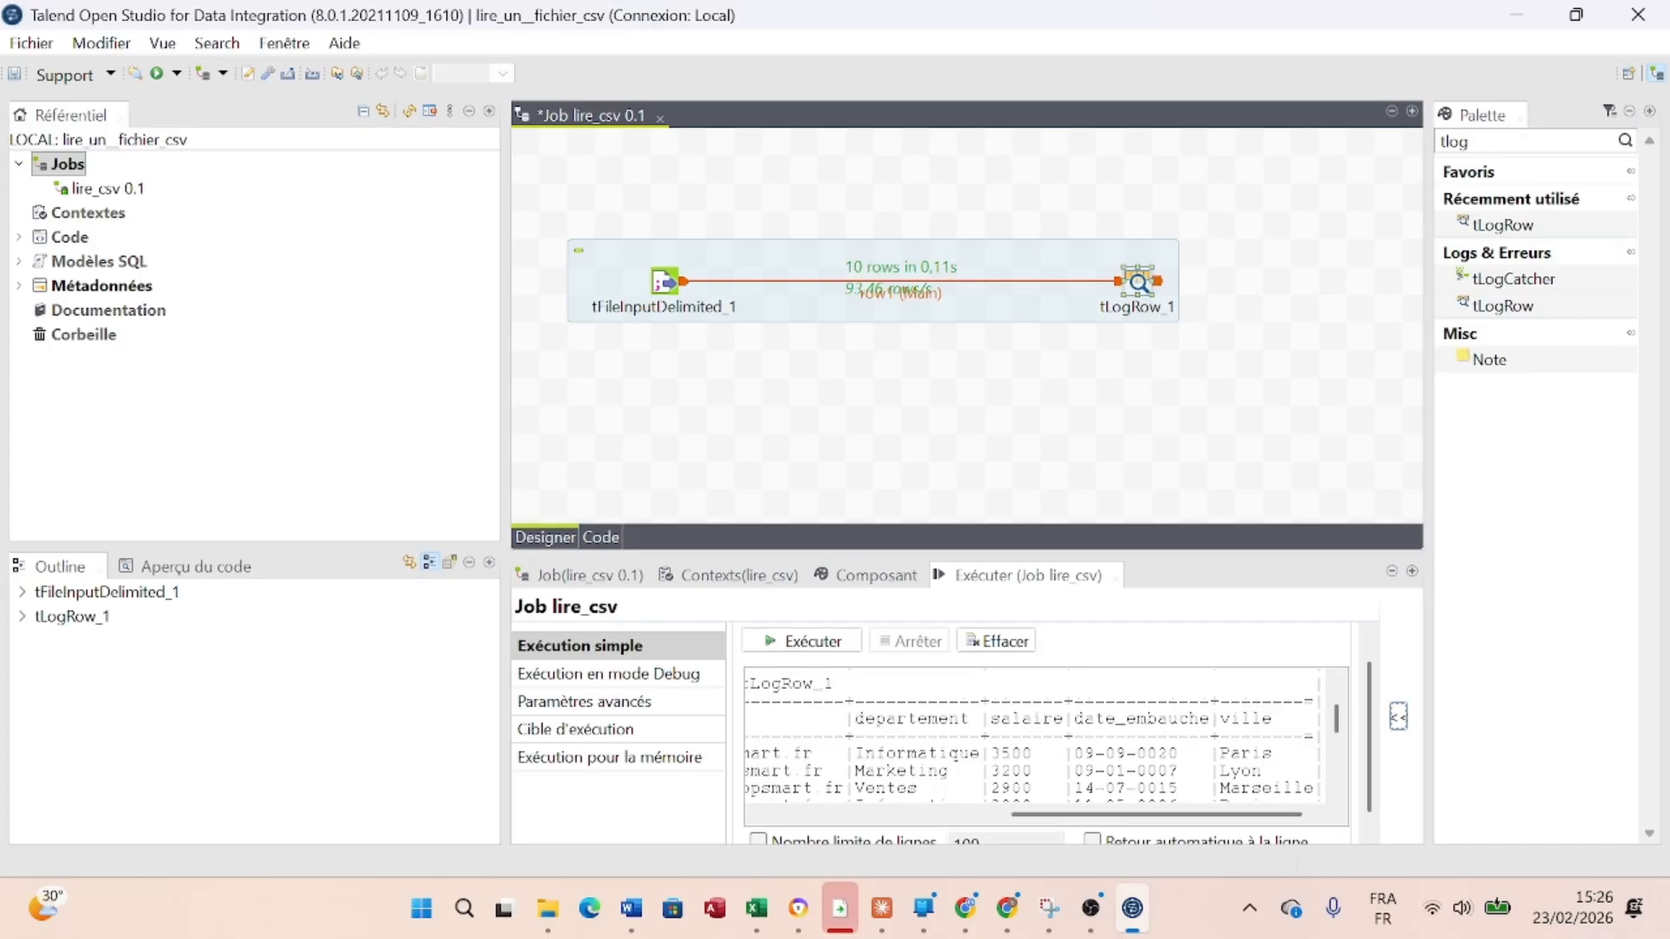
scroll(1035, 740, down, 3)
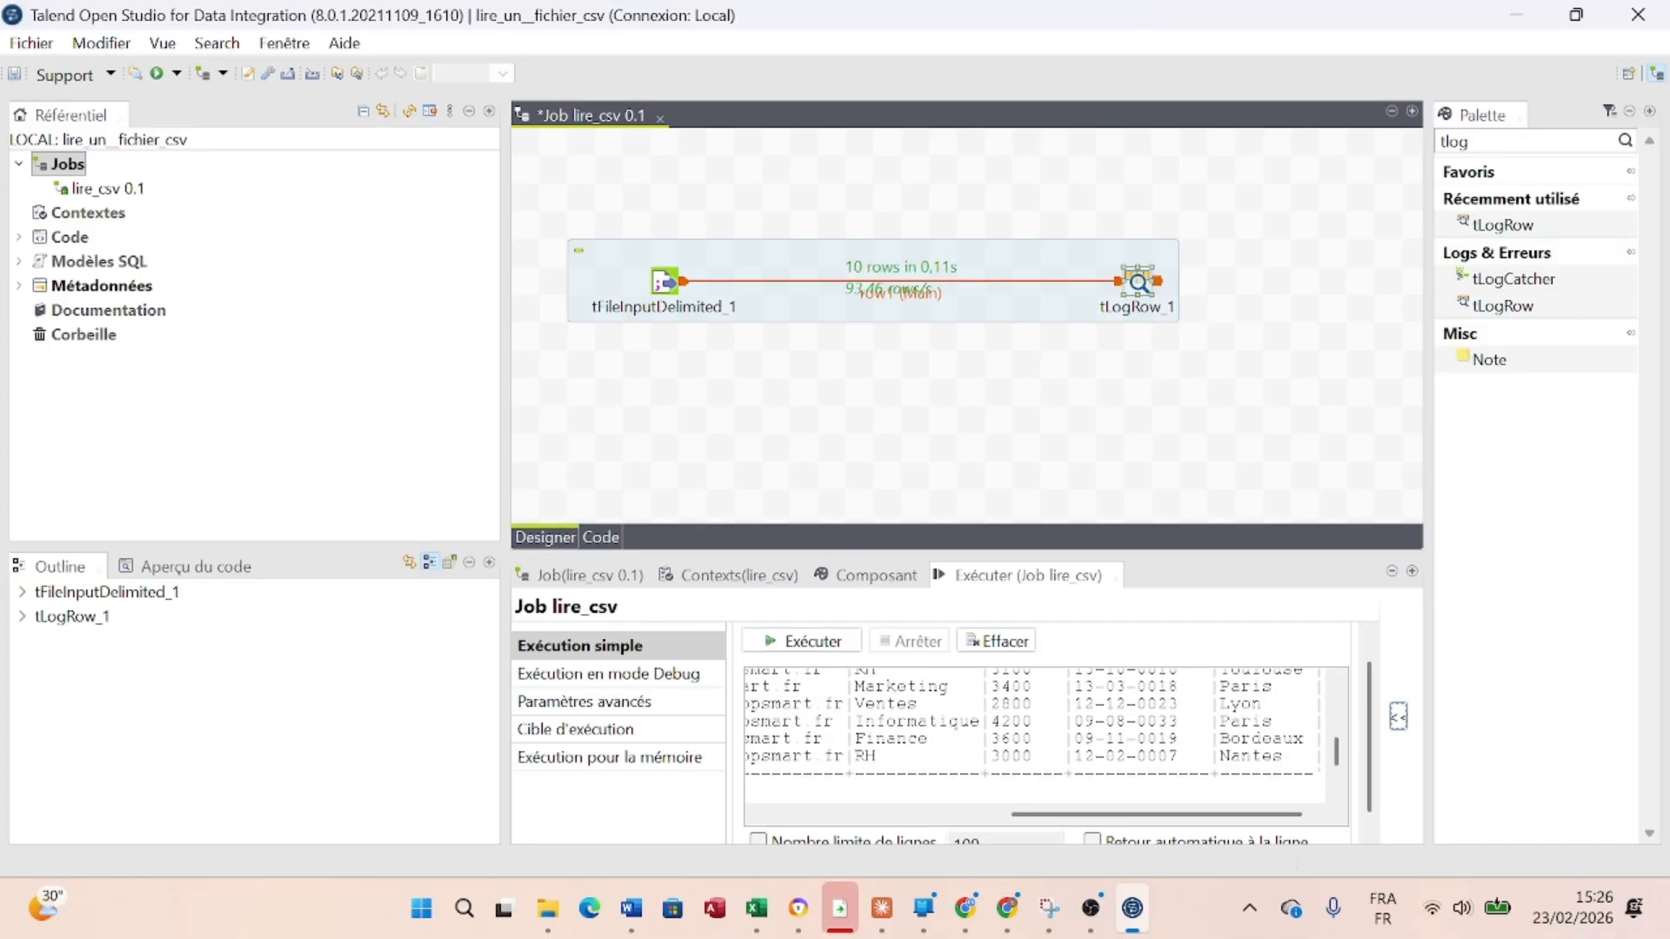
scroll(1035, 739, left, 2)
scroll(1035, 739, left, 10)
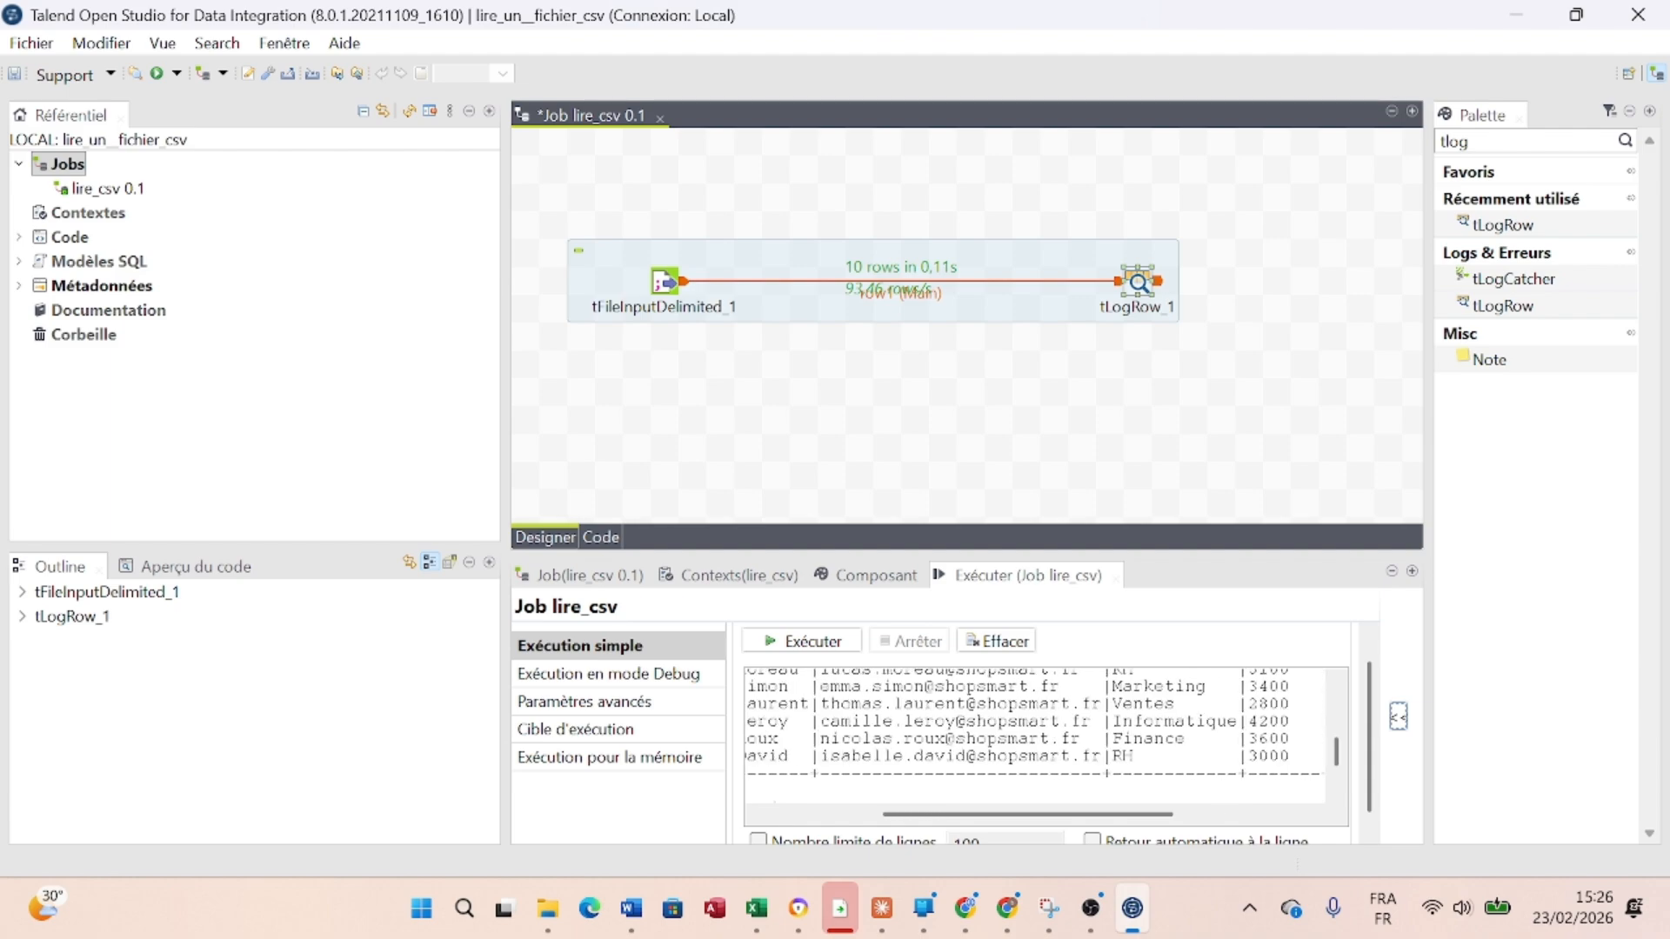
scroll(1035, 739, left, 6)
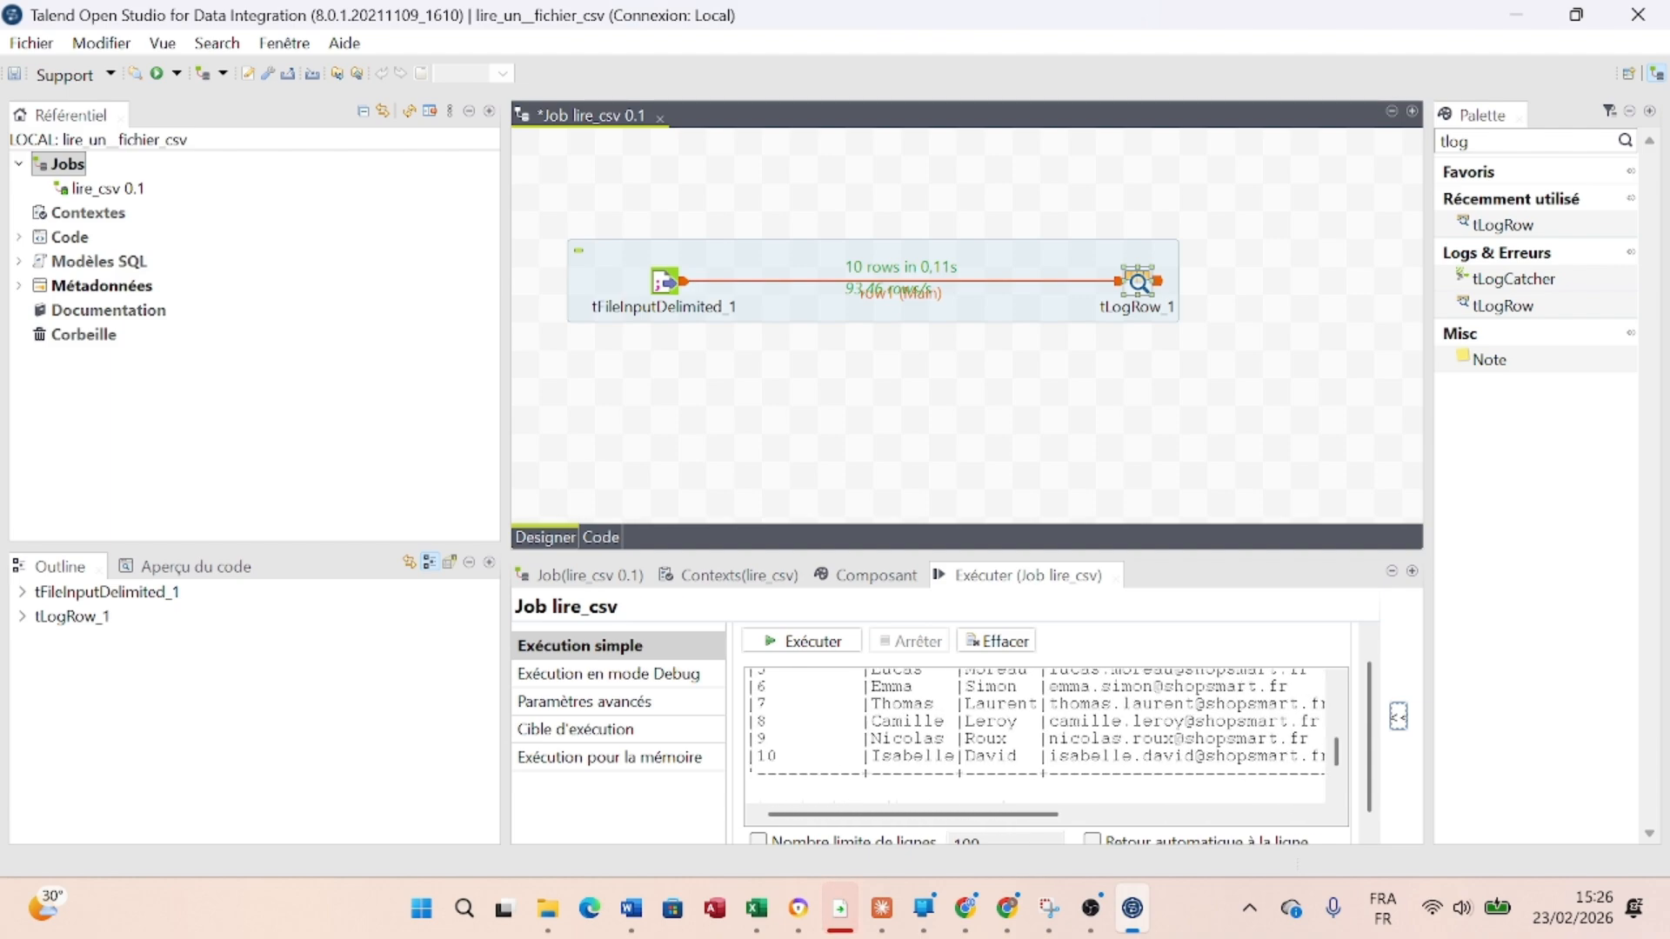
scroll(1035, 739, up, 3)
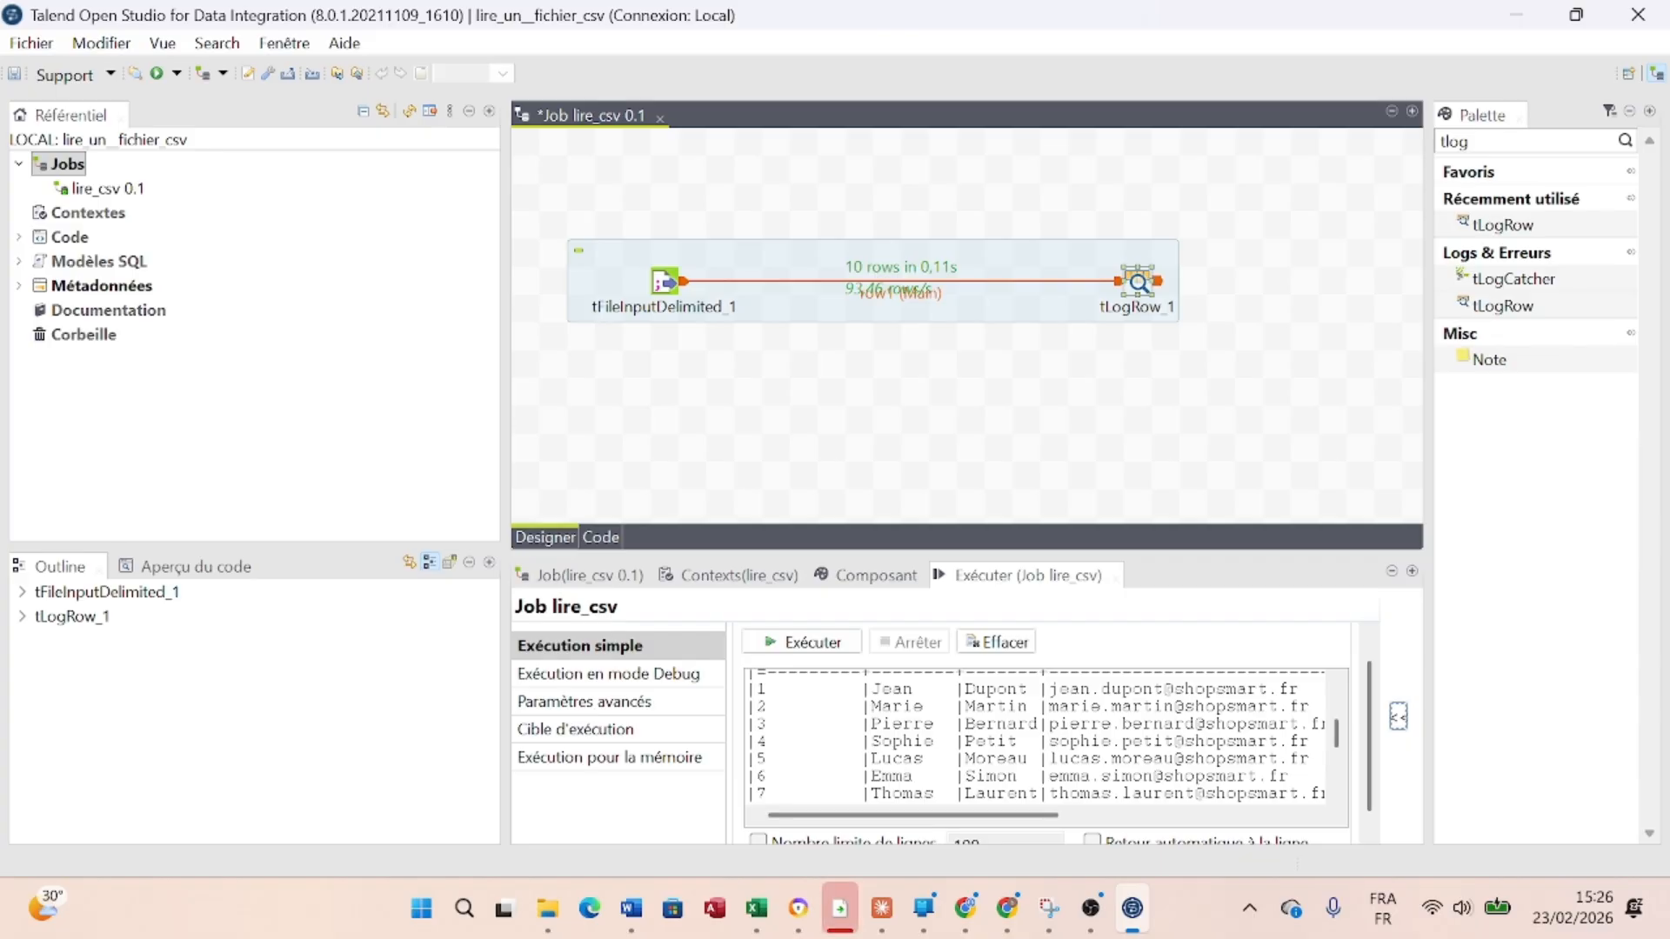
Compare the source data of video1_employes.csv in Excel with the table printed in the Talend execution console
click(756, 908)
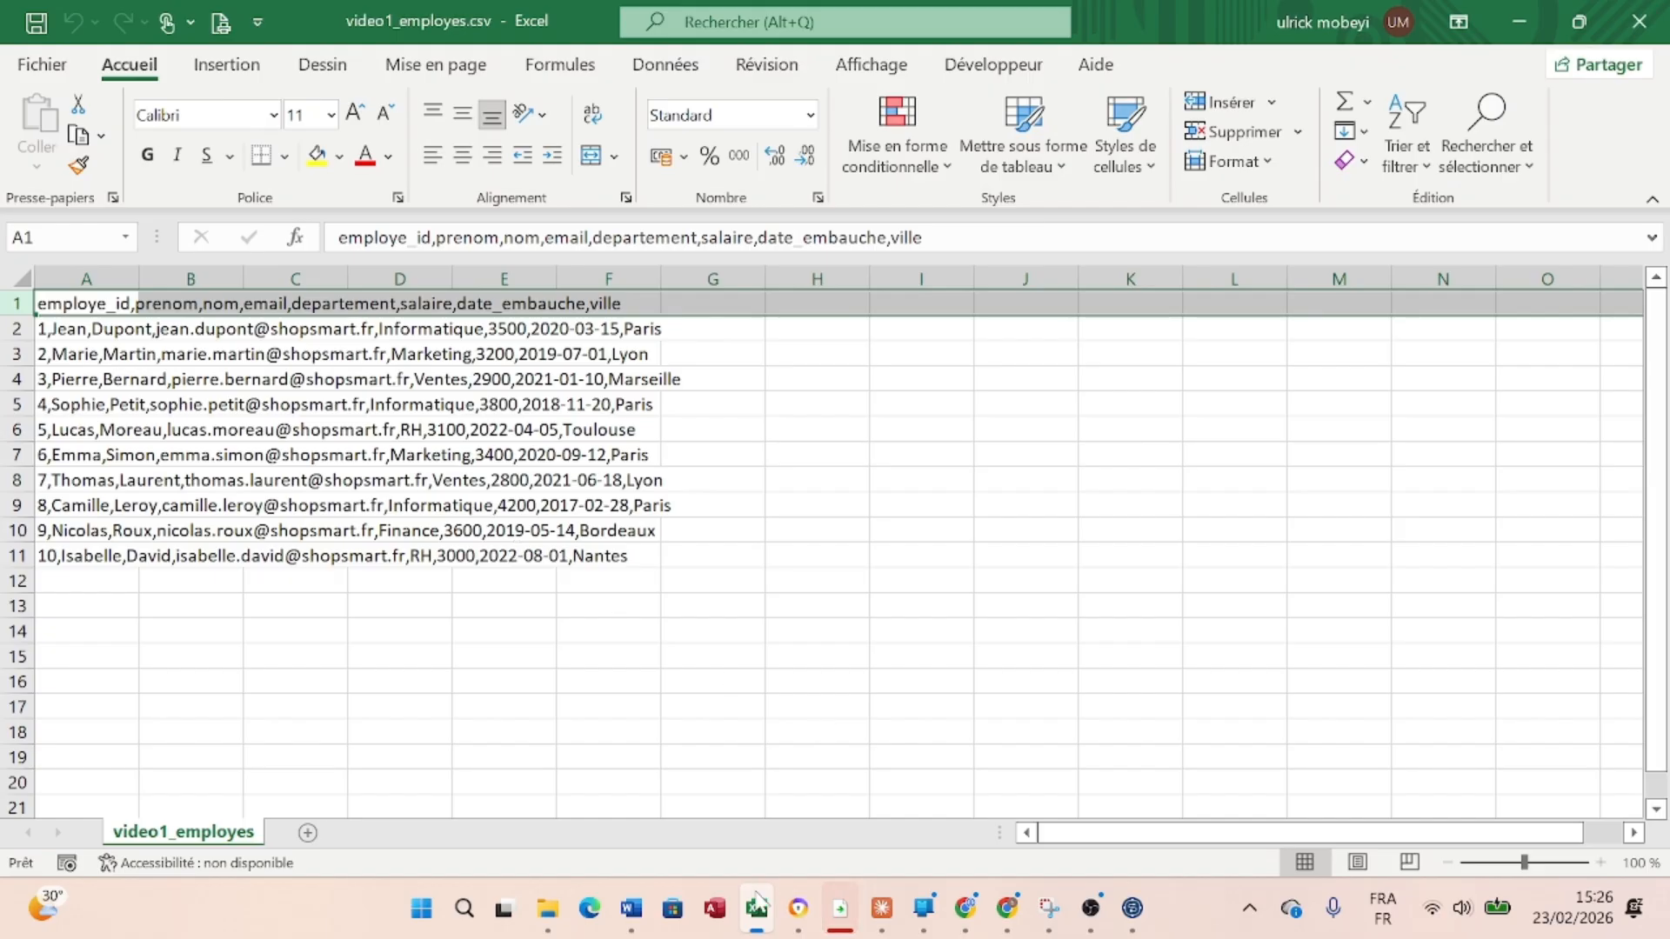
click(754, 919)
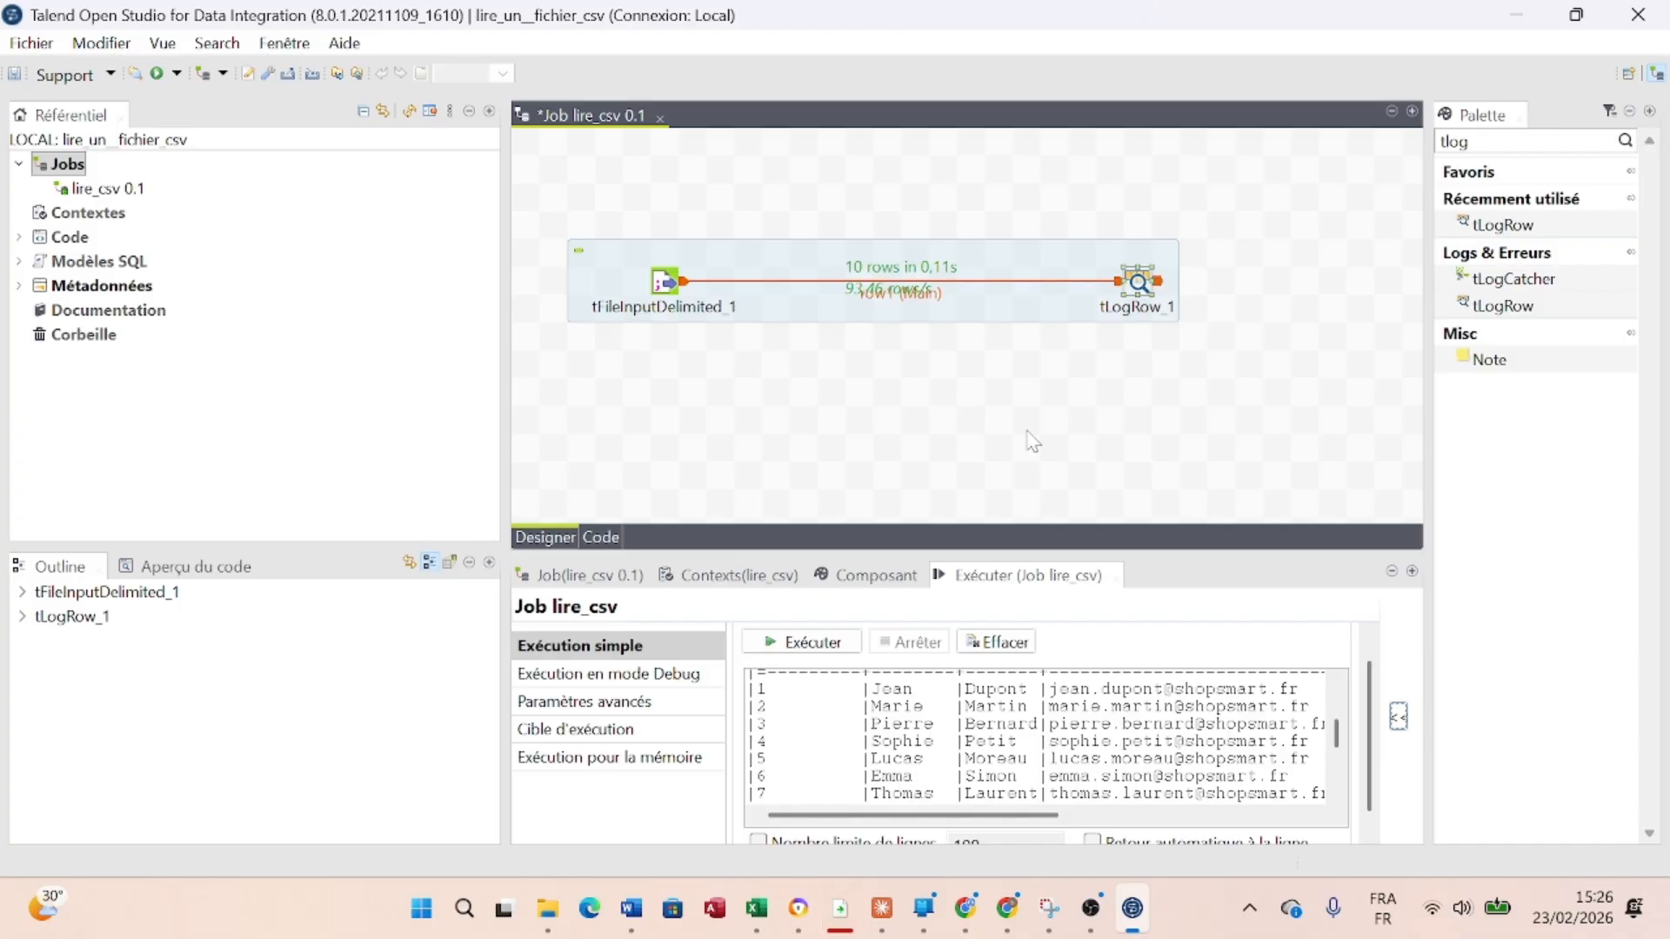
scroll(1035, 739, up, 3)
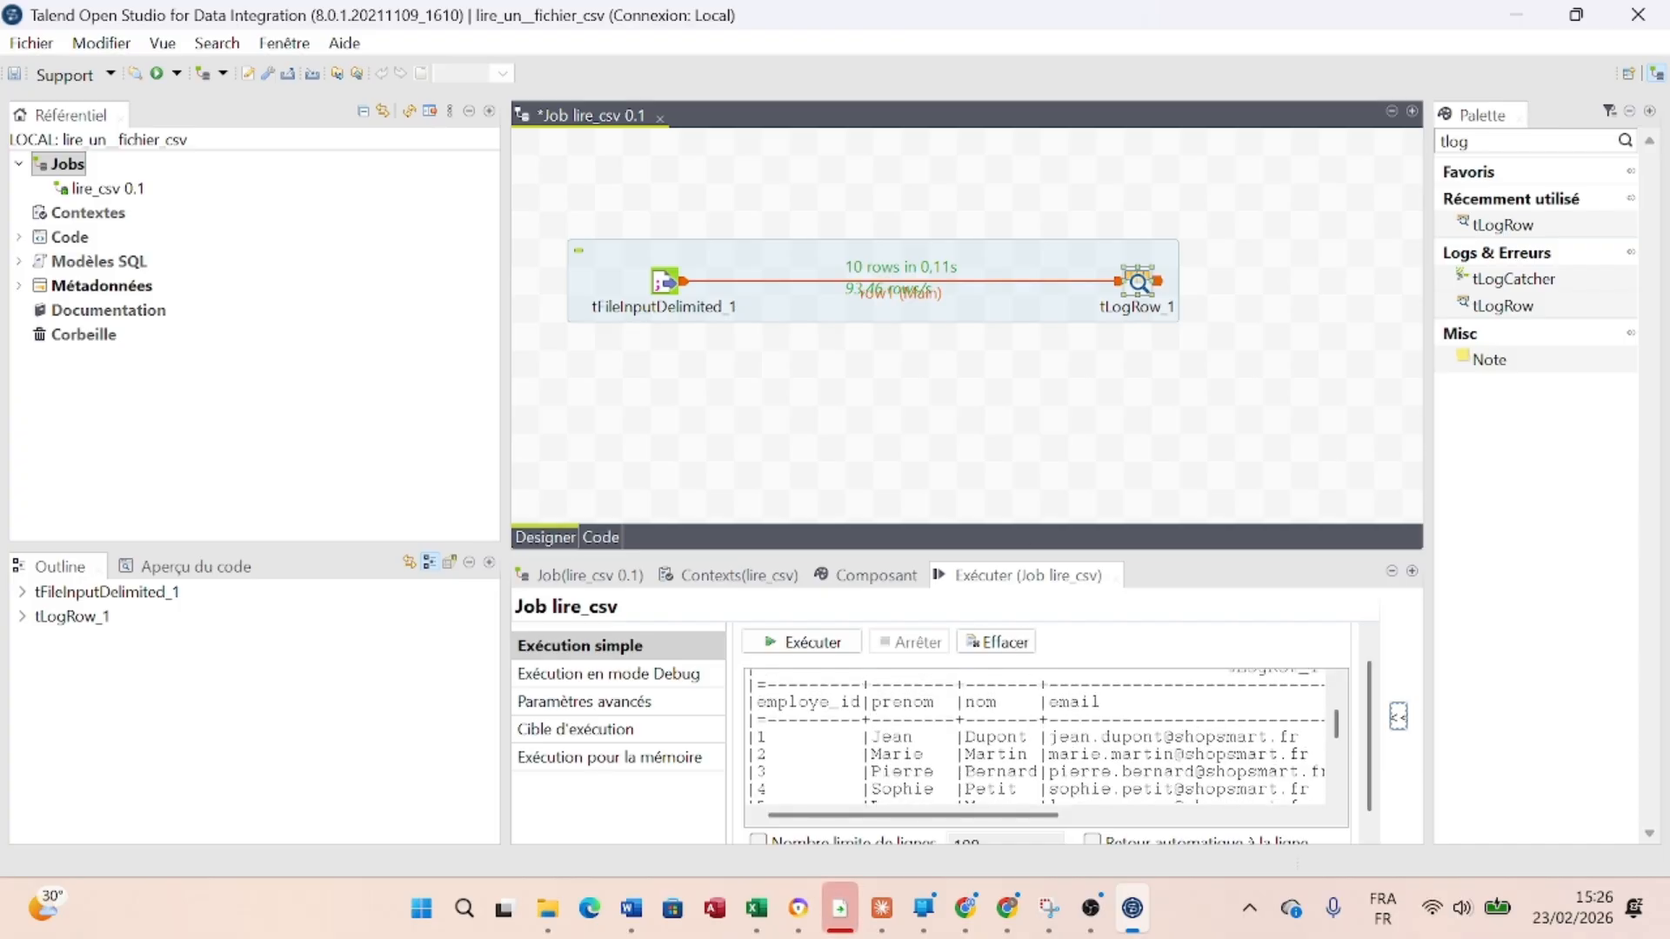
scroll(1035, 739, up, 1)
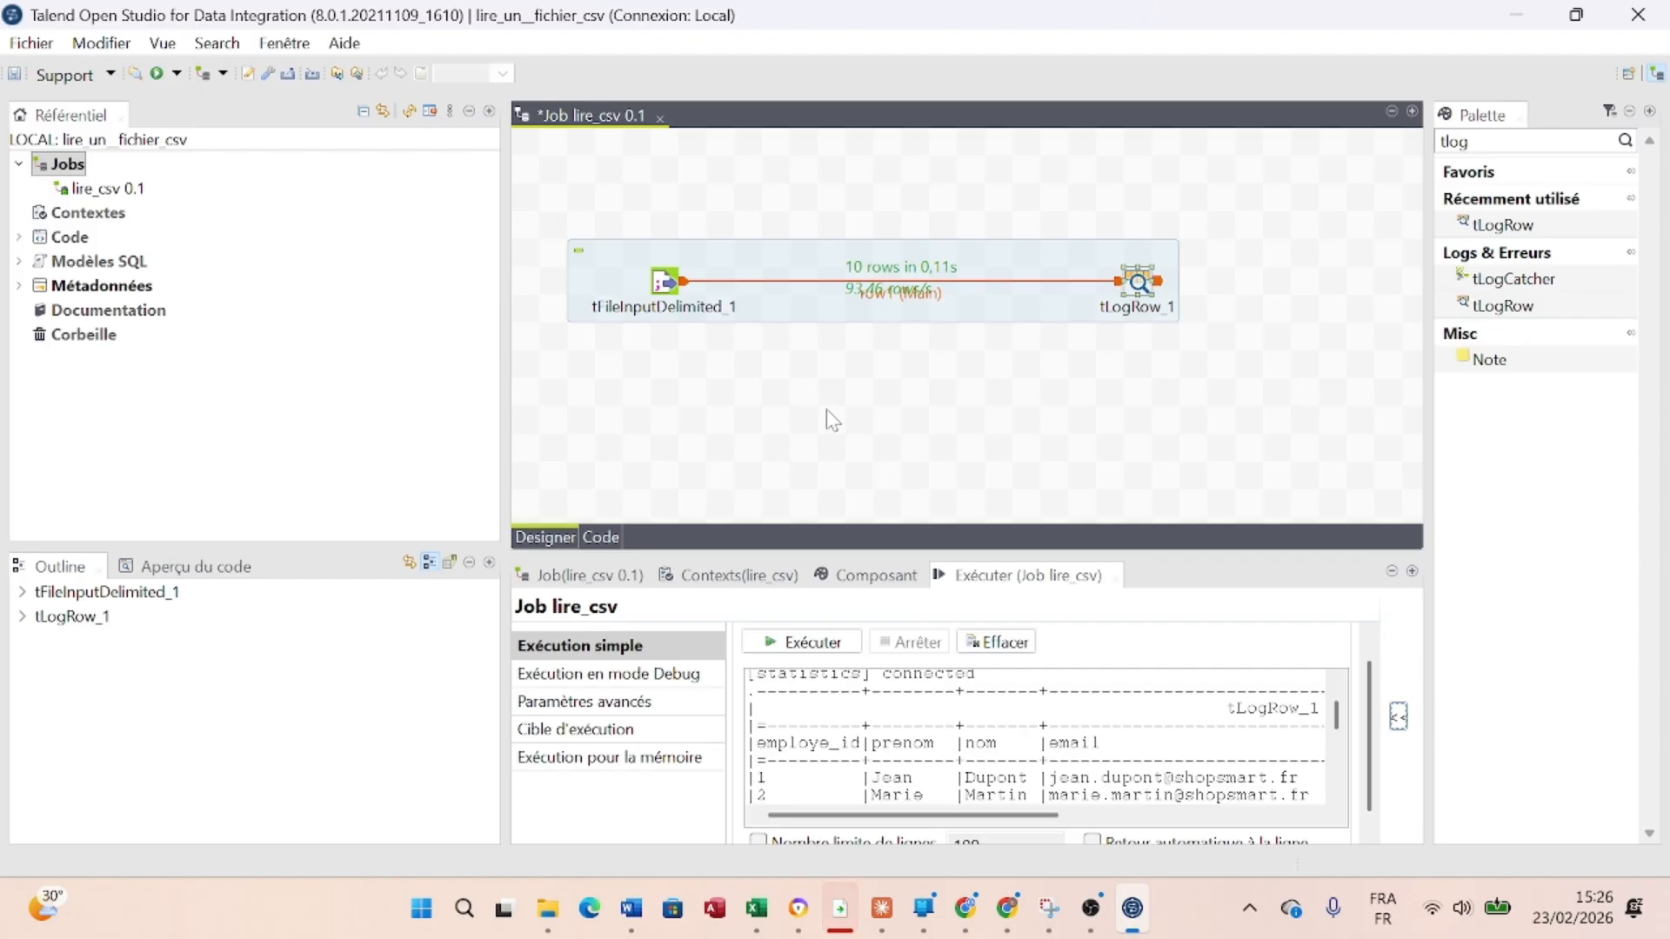
Reposition tFileInputDelimited_1 and tLogRow_1 to free space, search the components for tfile, and place a tFileOutputDelimited beyond tLogRow_1
drag(668, 279, 611, 298)
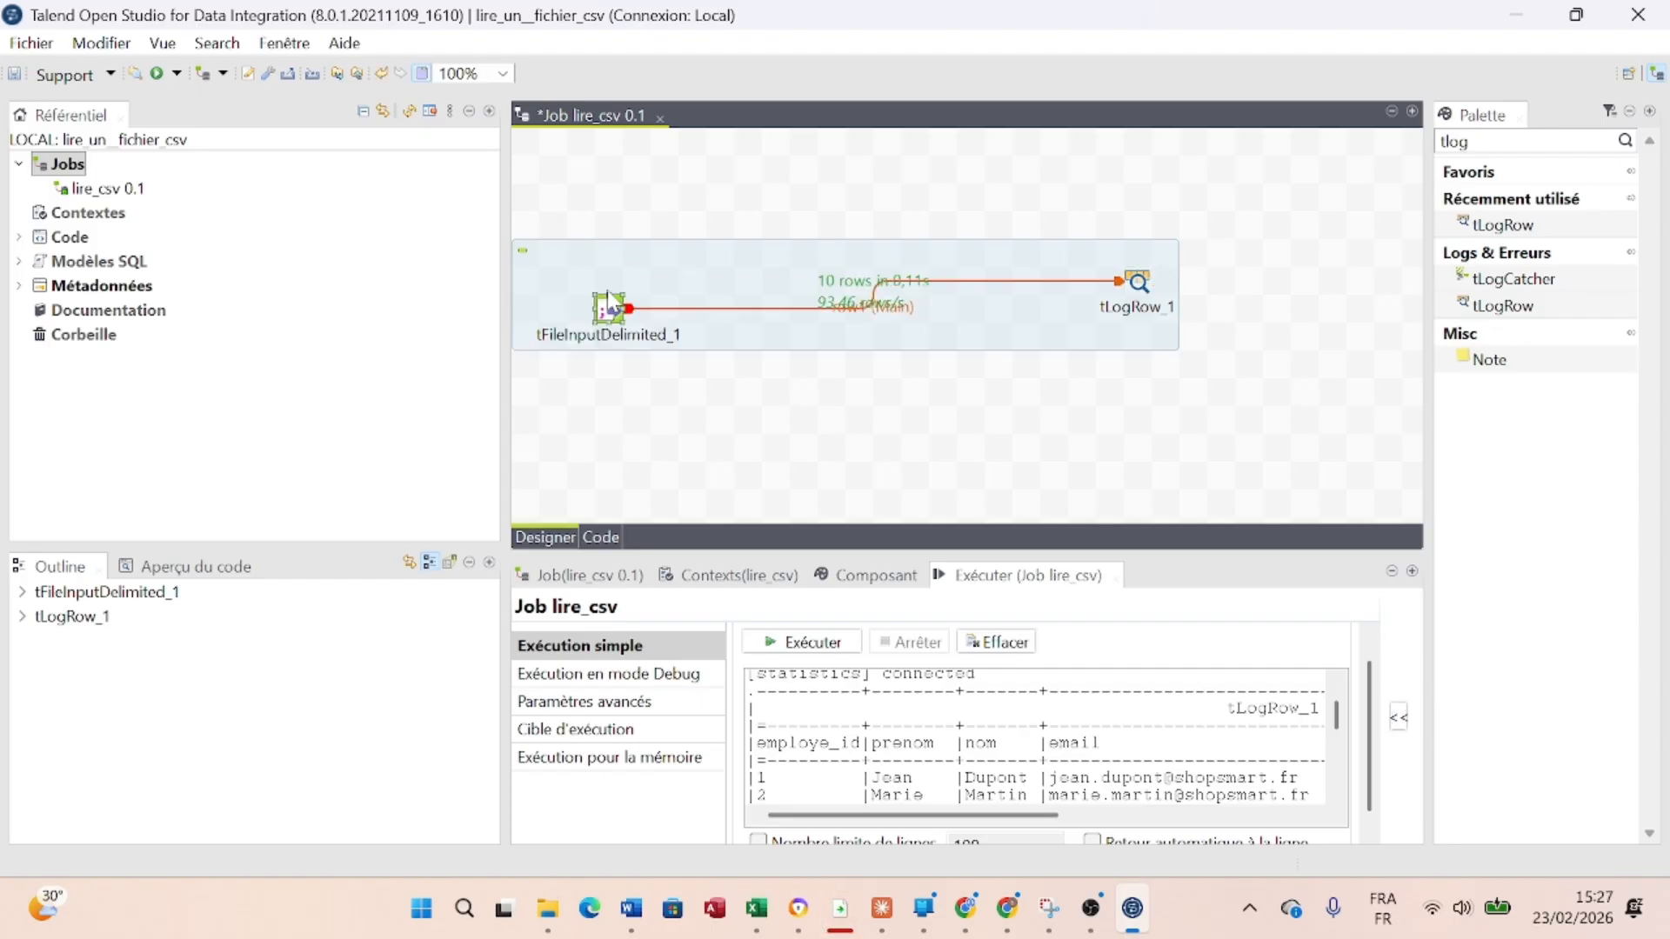
drag(1137, 283, 973, 316)
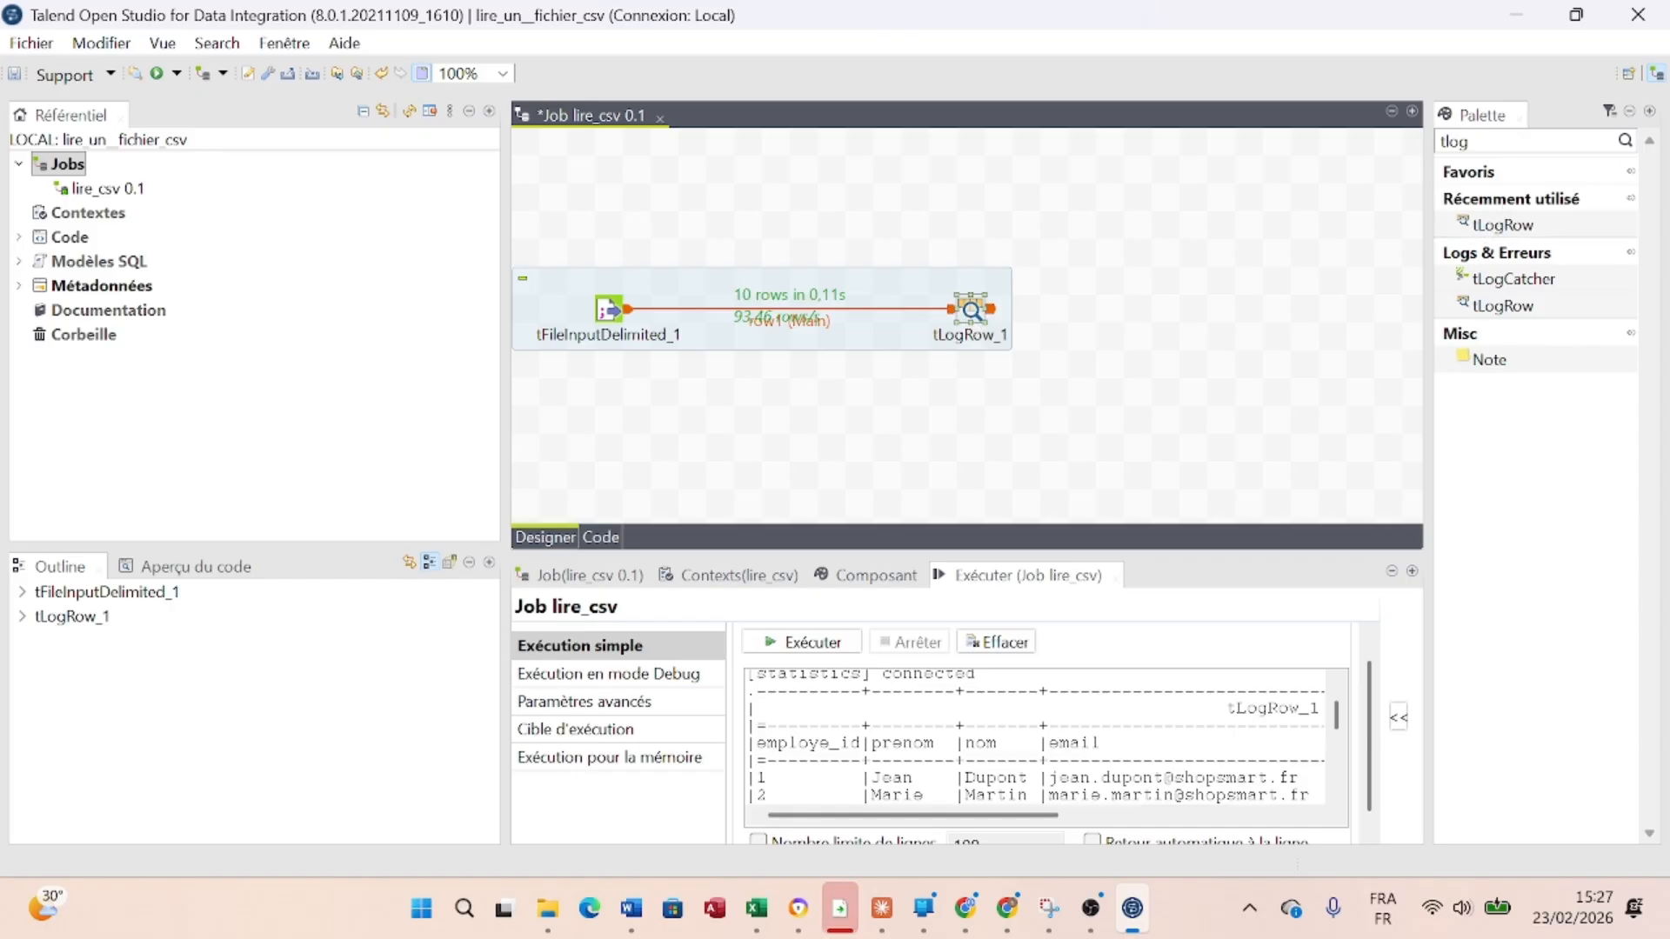
click(1484, 141)
key(BackSpace)
key(BackSpace)
key(BackSpace)
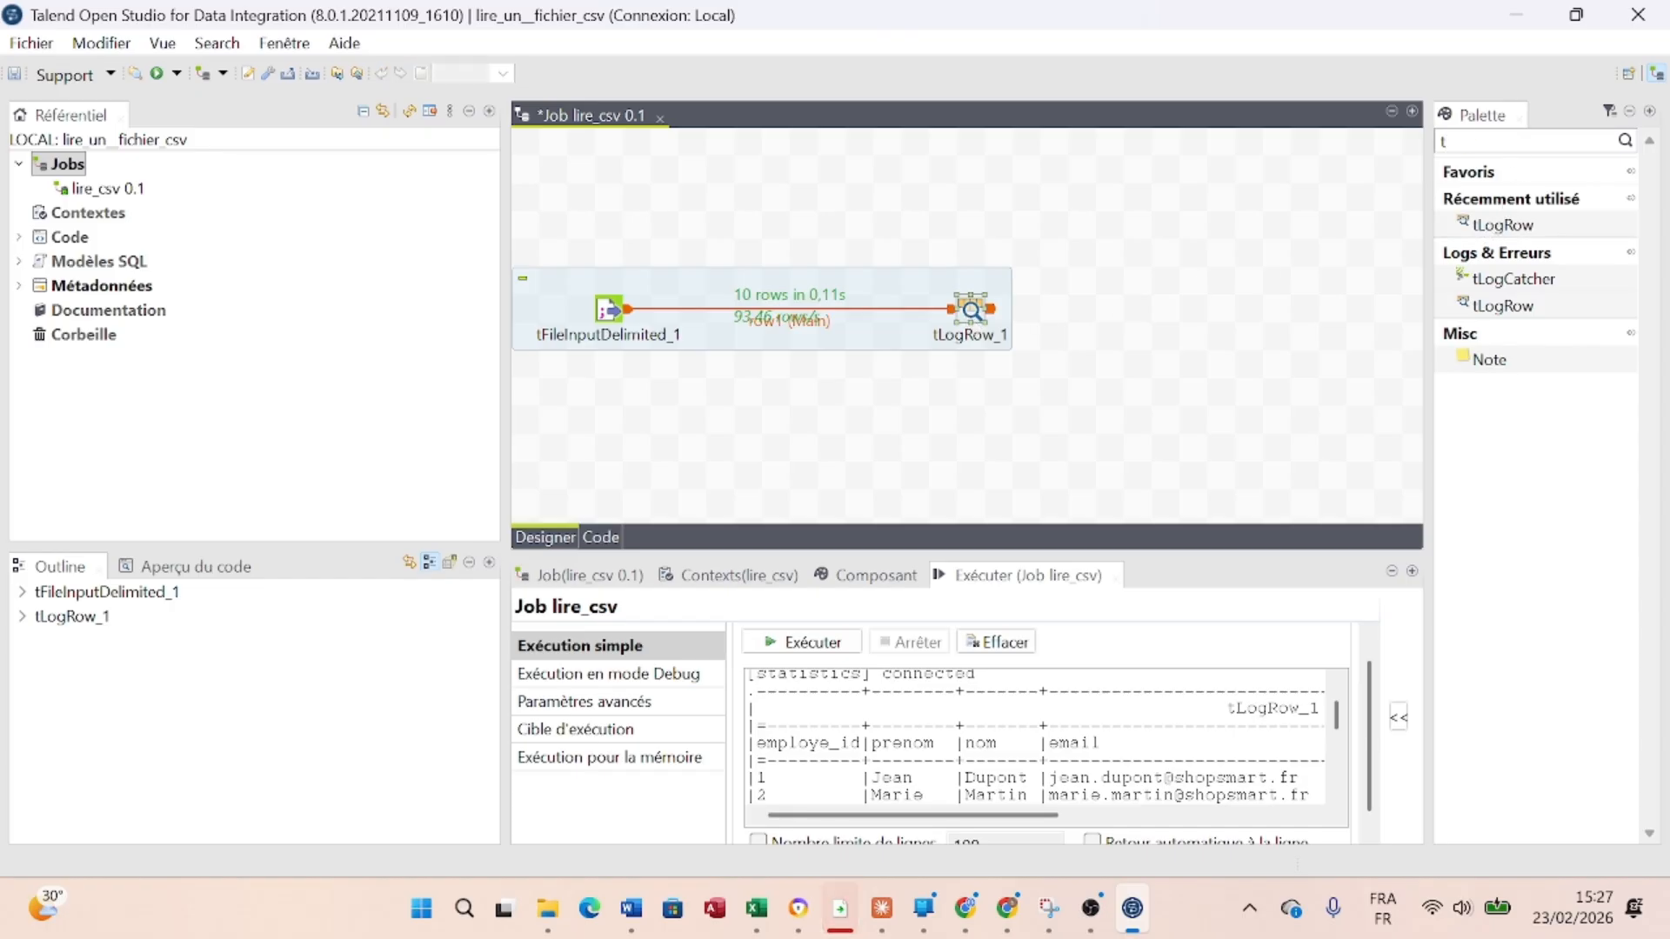
text(file)
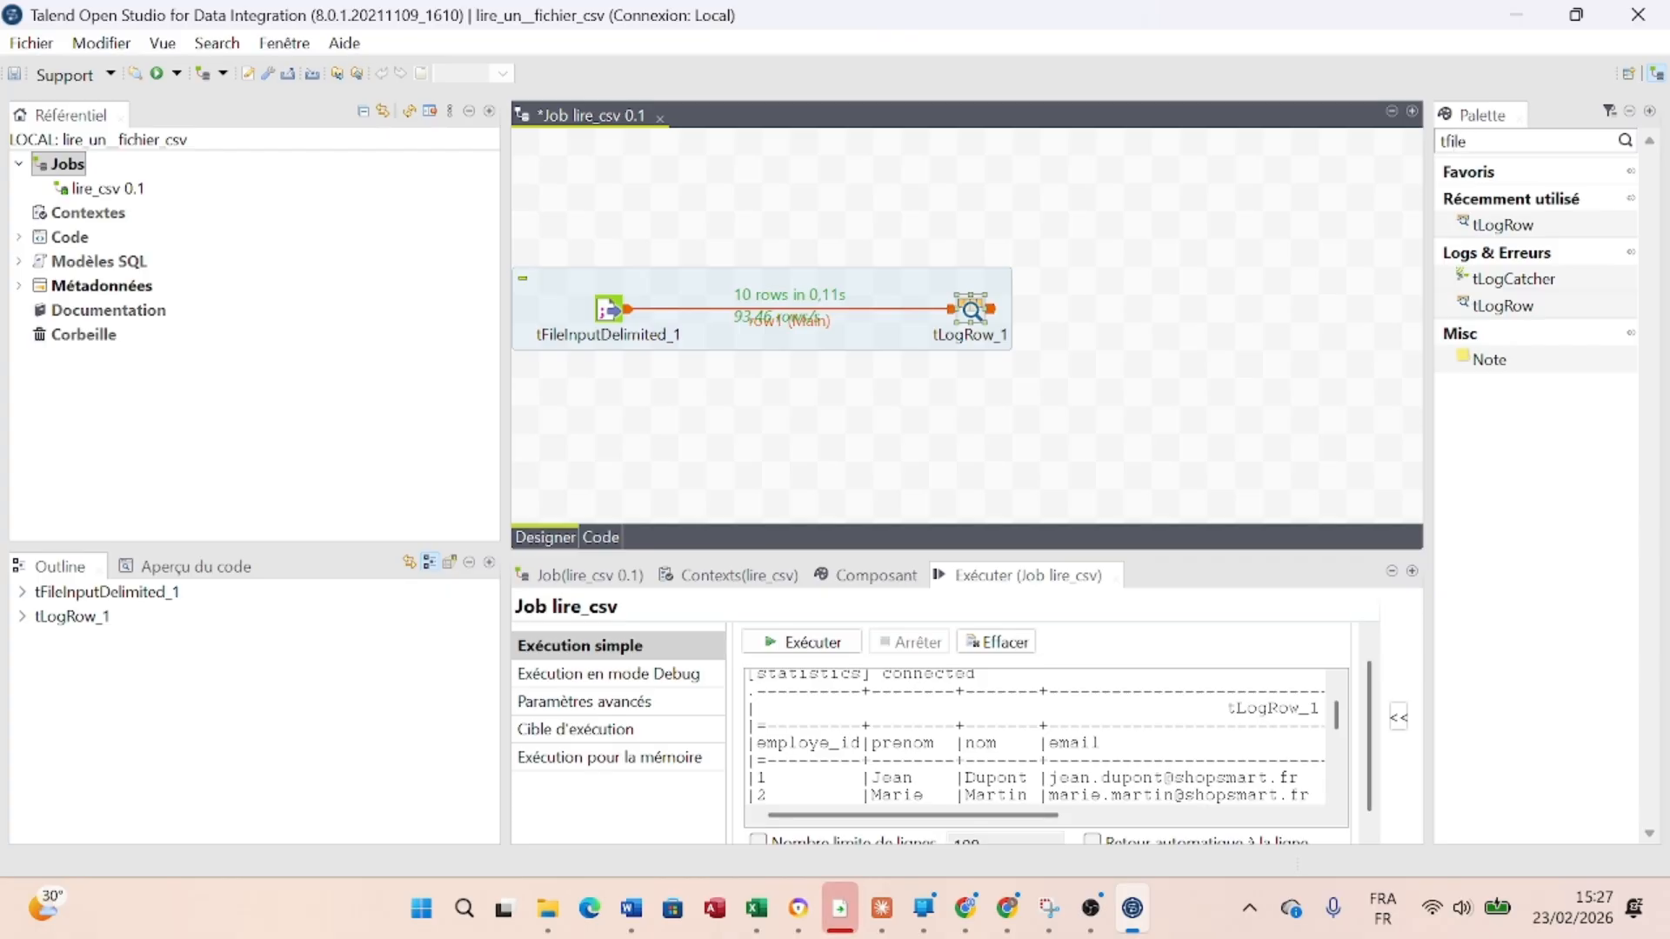
key(Return)
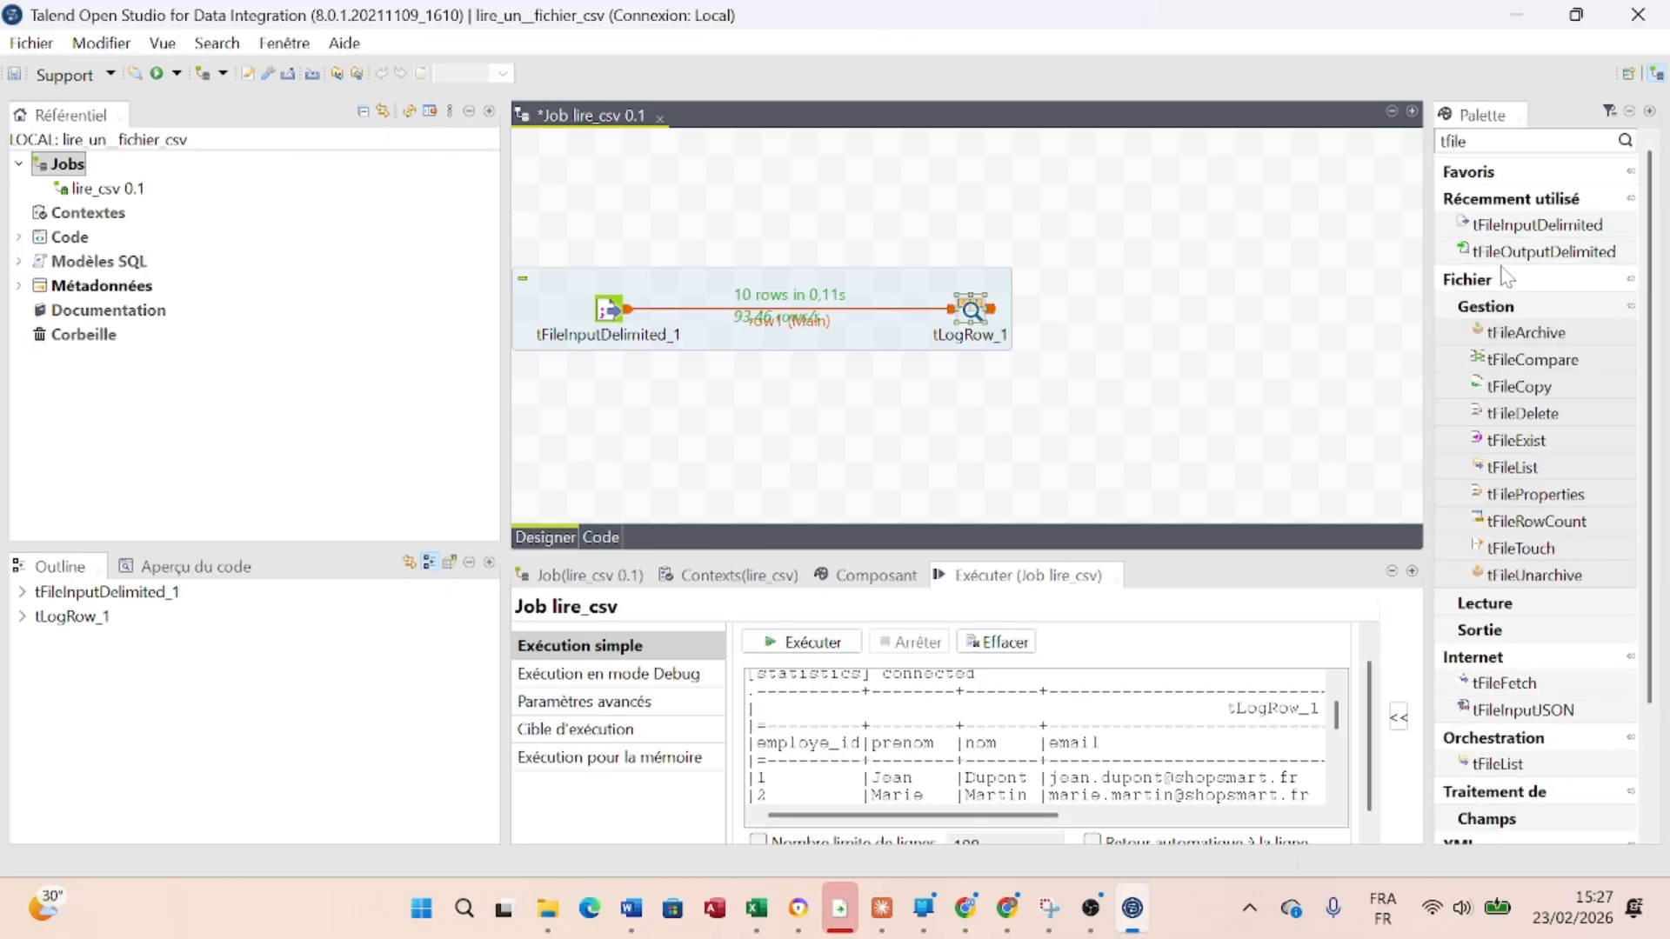
click(1541, 254)
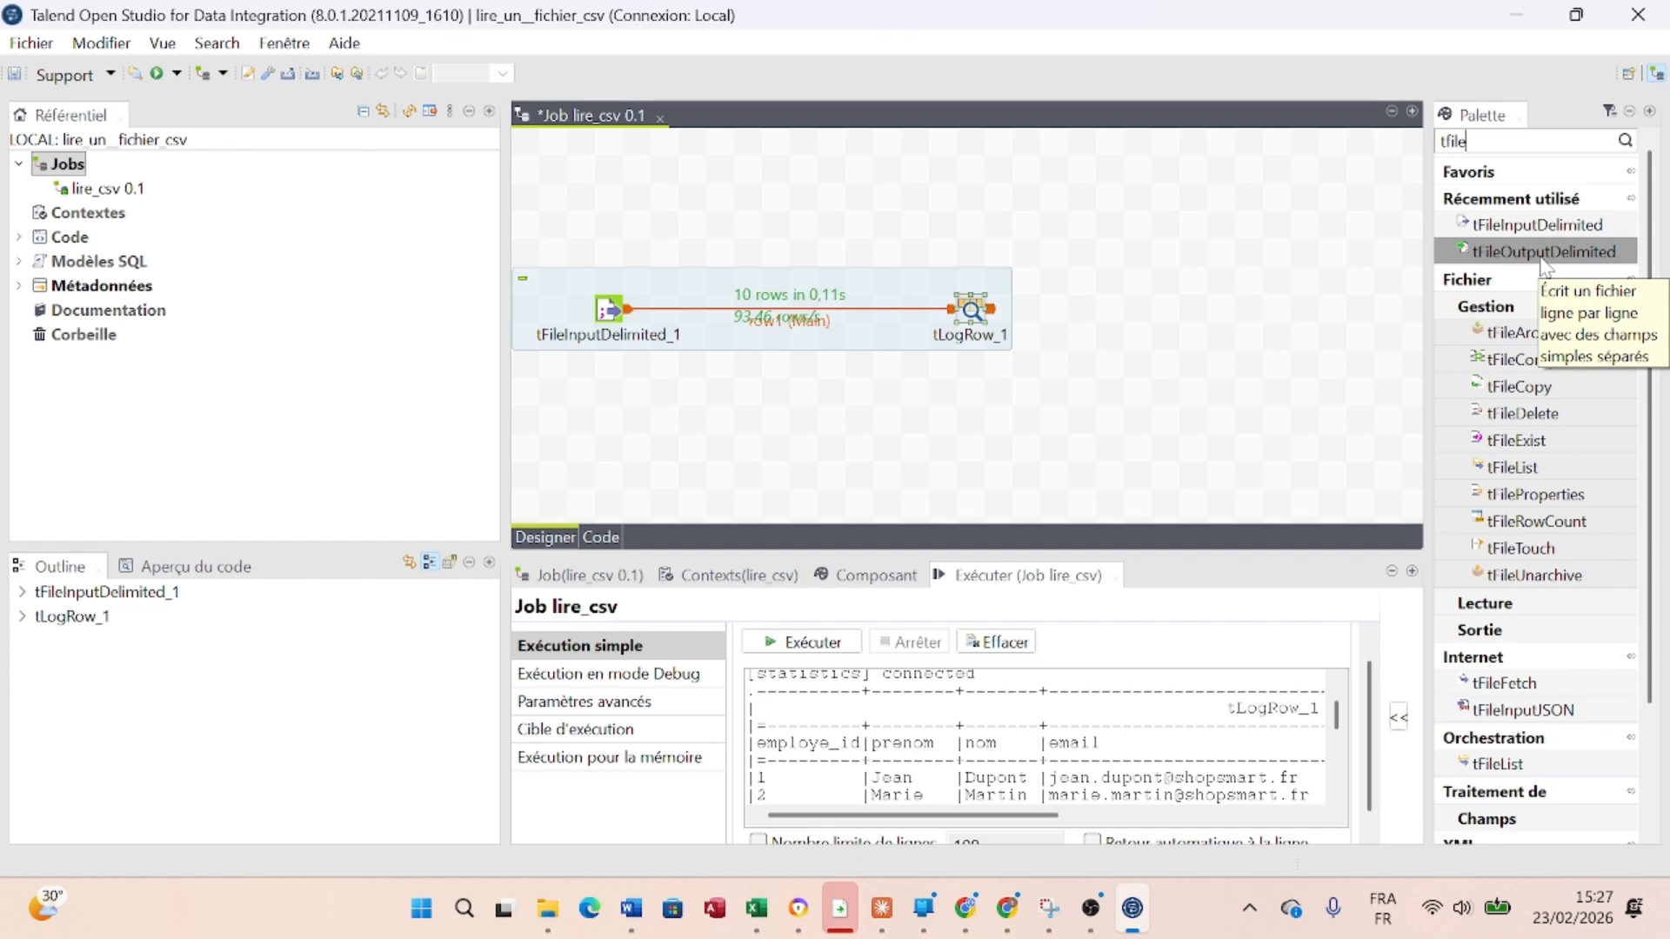
drag(1545, 265, 1166, 324)
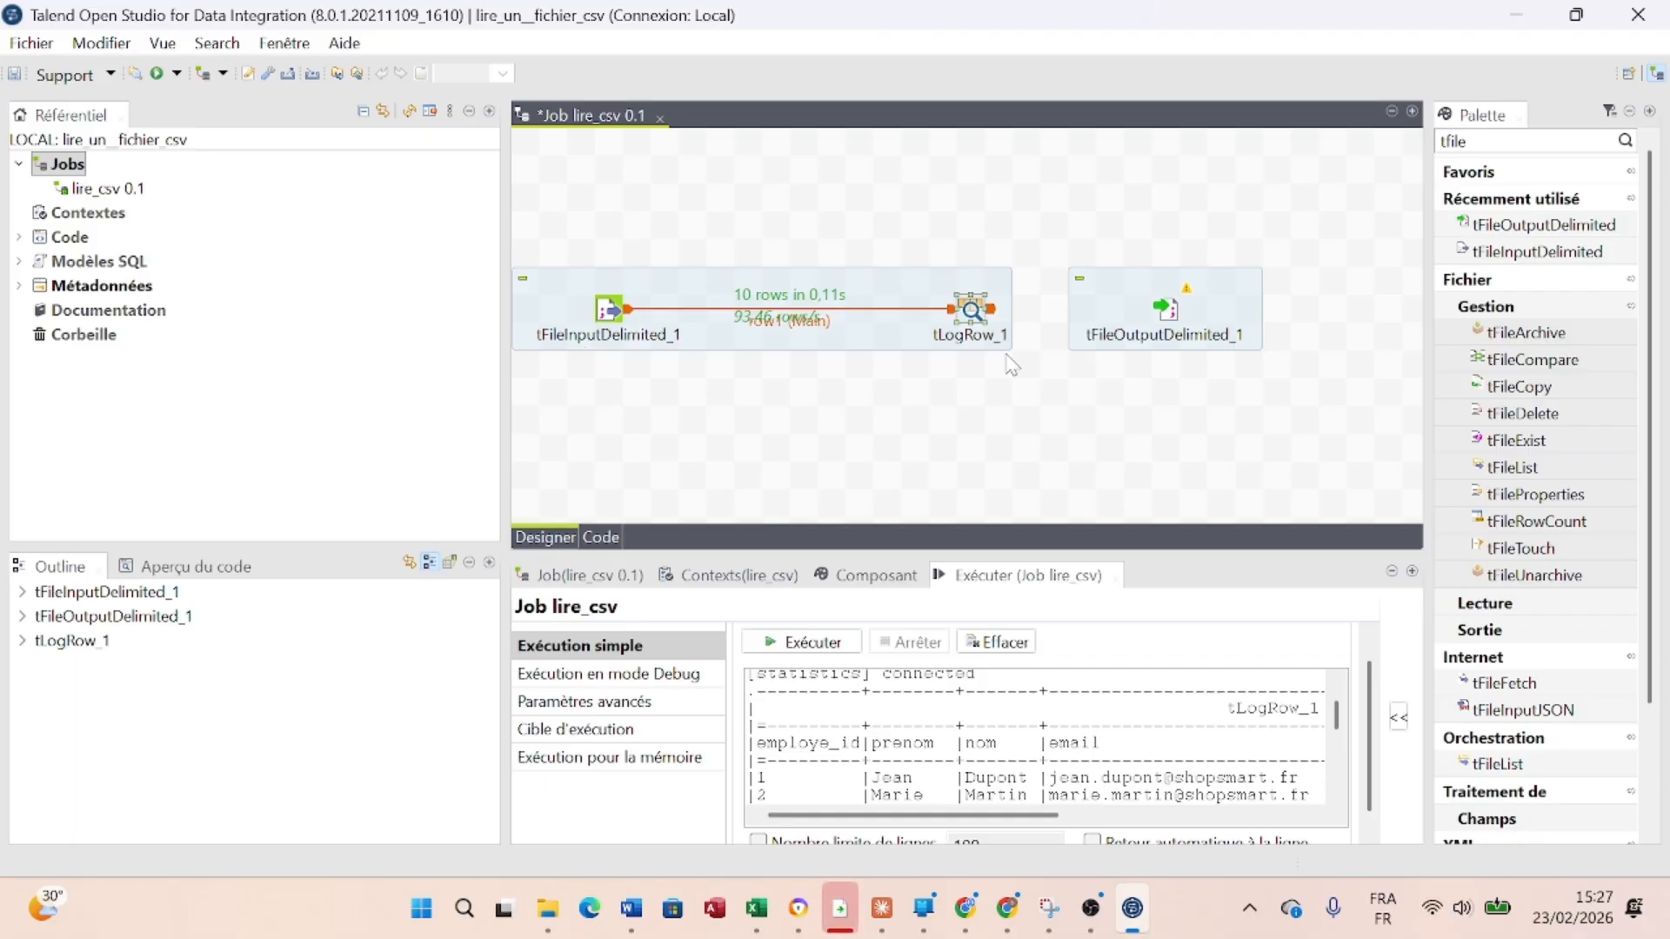
Open the tFileOutputDelimited_1 basic settings and check what the option Utiliser le flux de sortie changes, leaving it disabled
double_click(1167, 309)
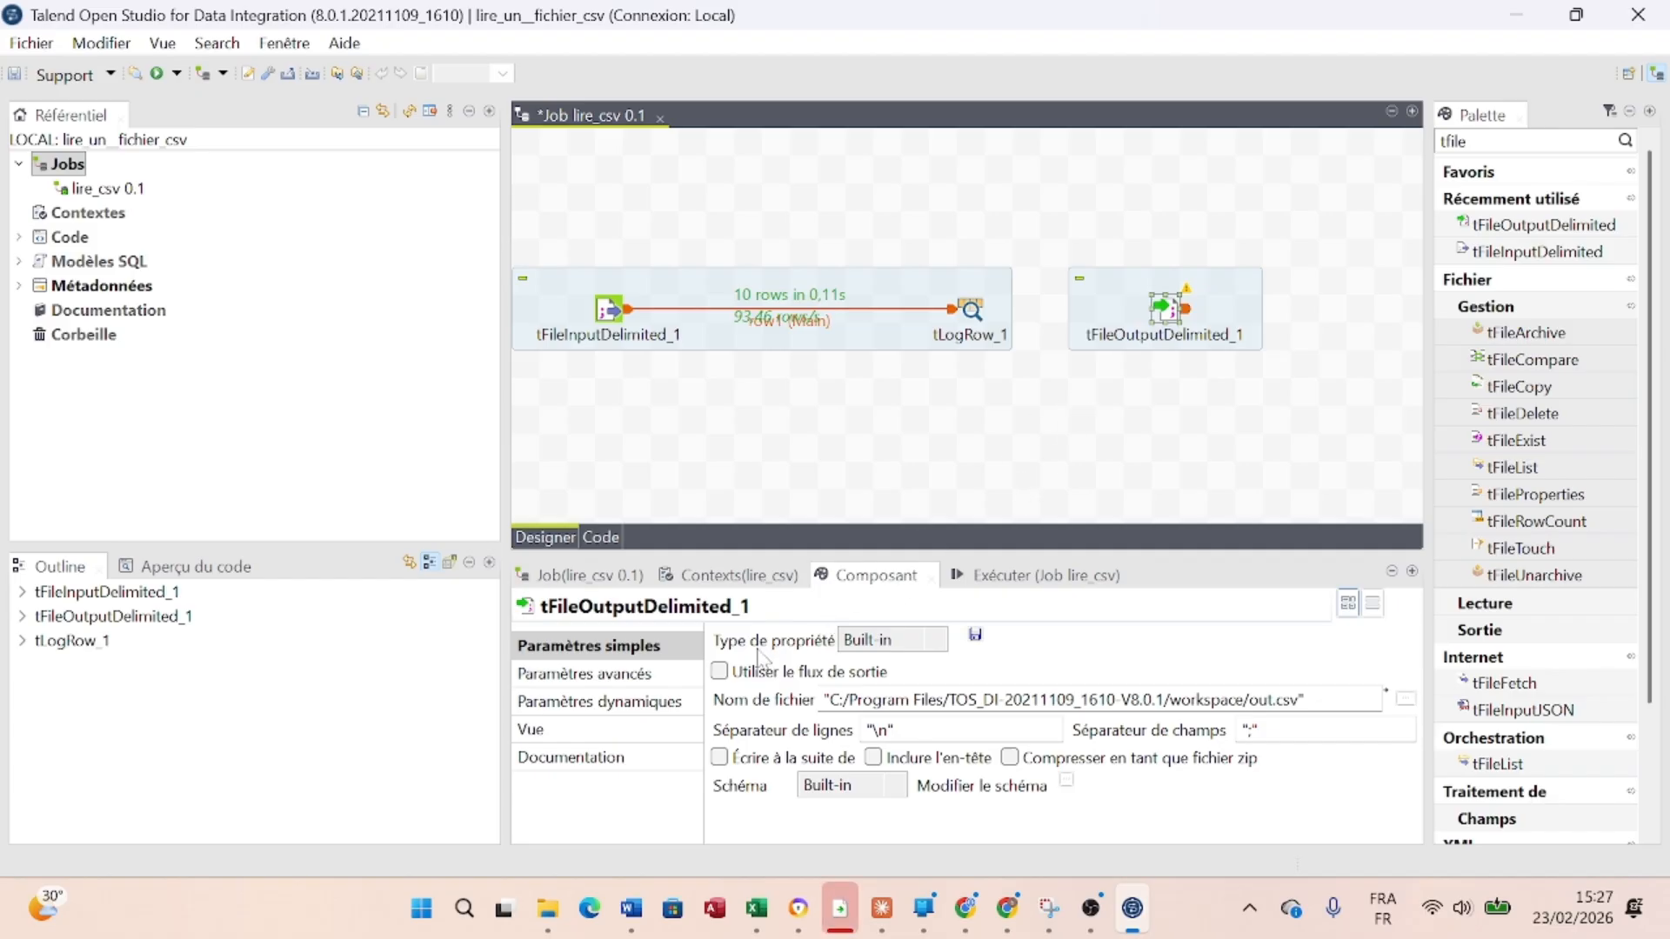
click(723, 674)
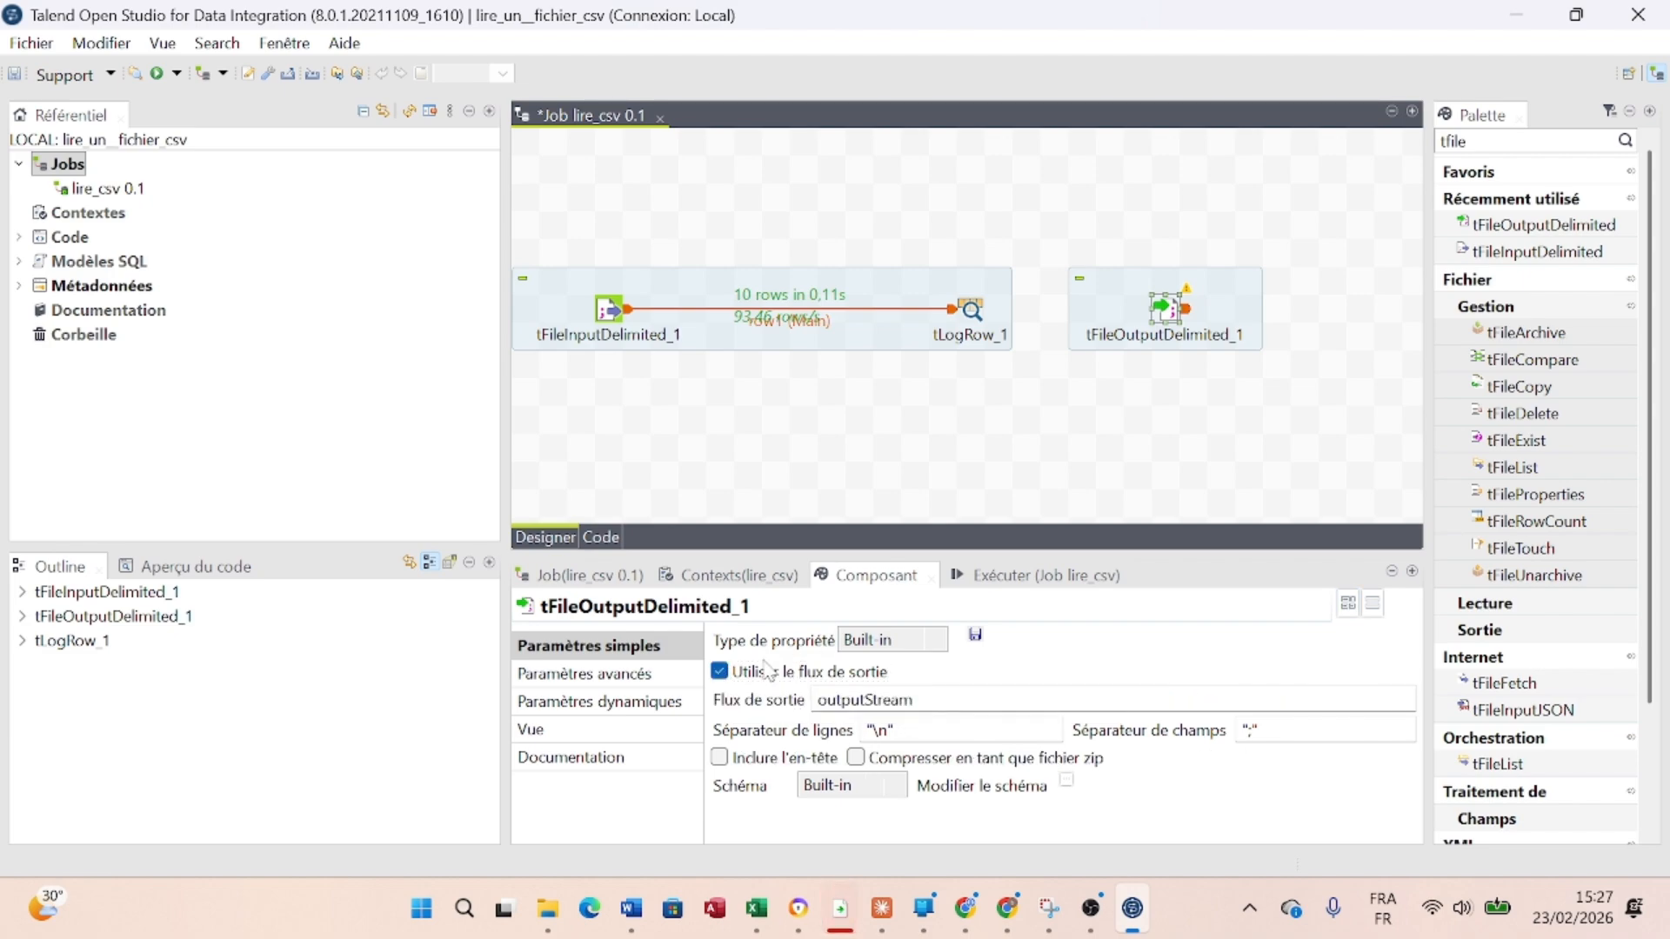
click(720, 672)
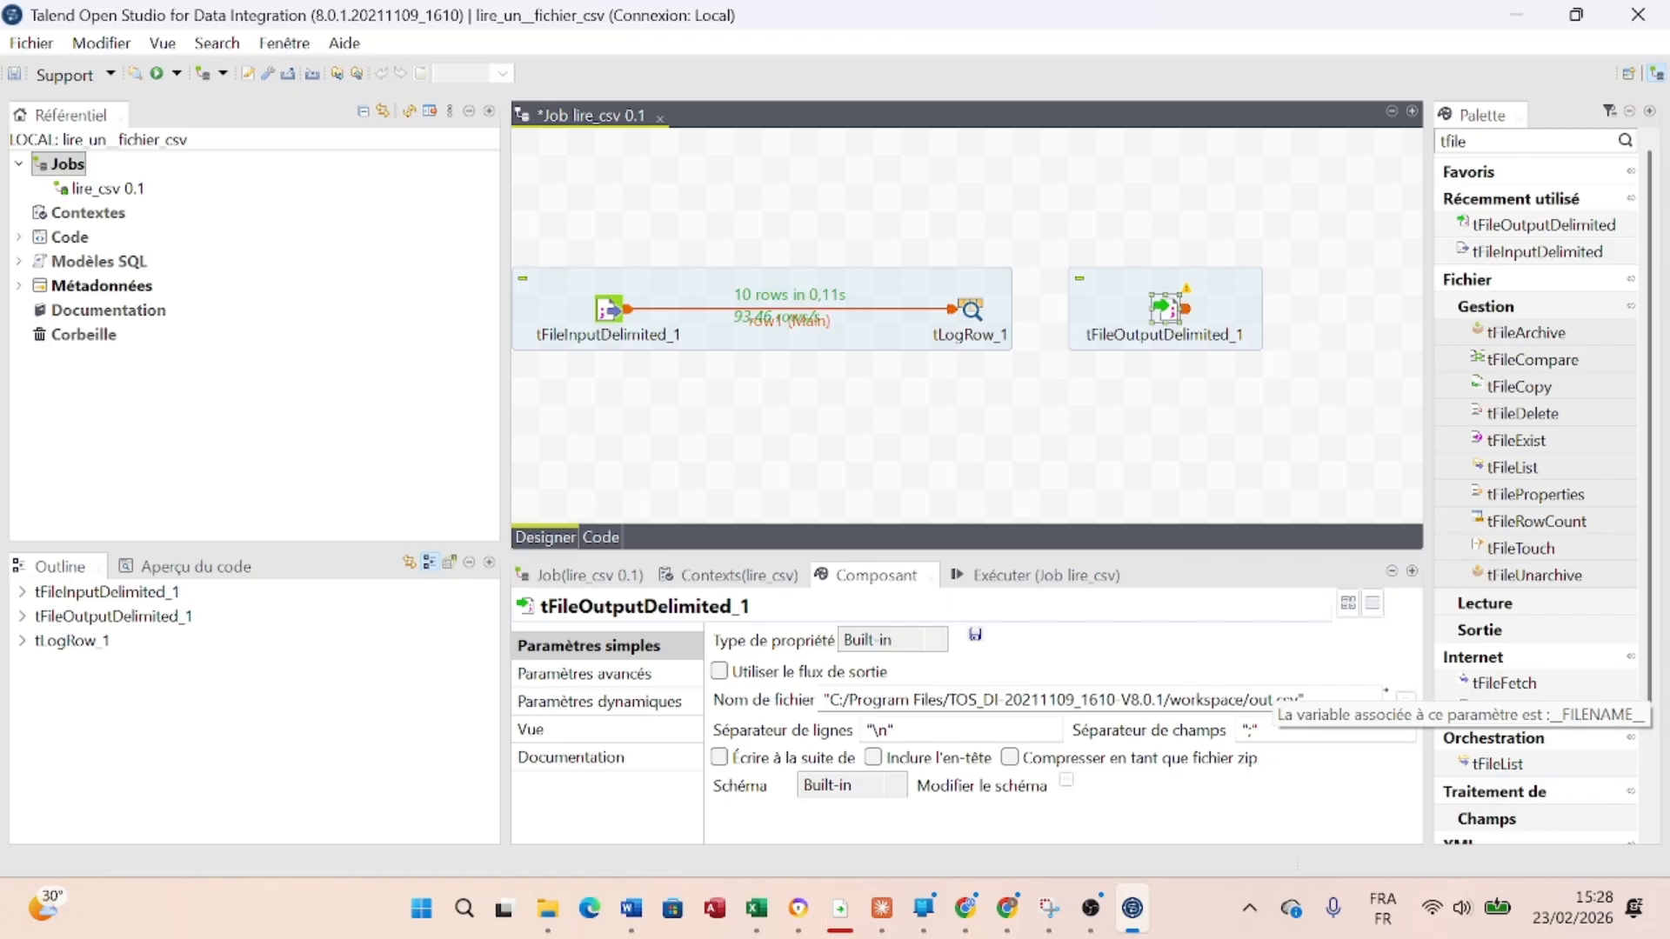
Rename the output file of tFileOutputDelimited_1 to resultat_emp.csv, keeping the workspace folder path
click(1273, 700)
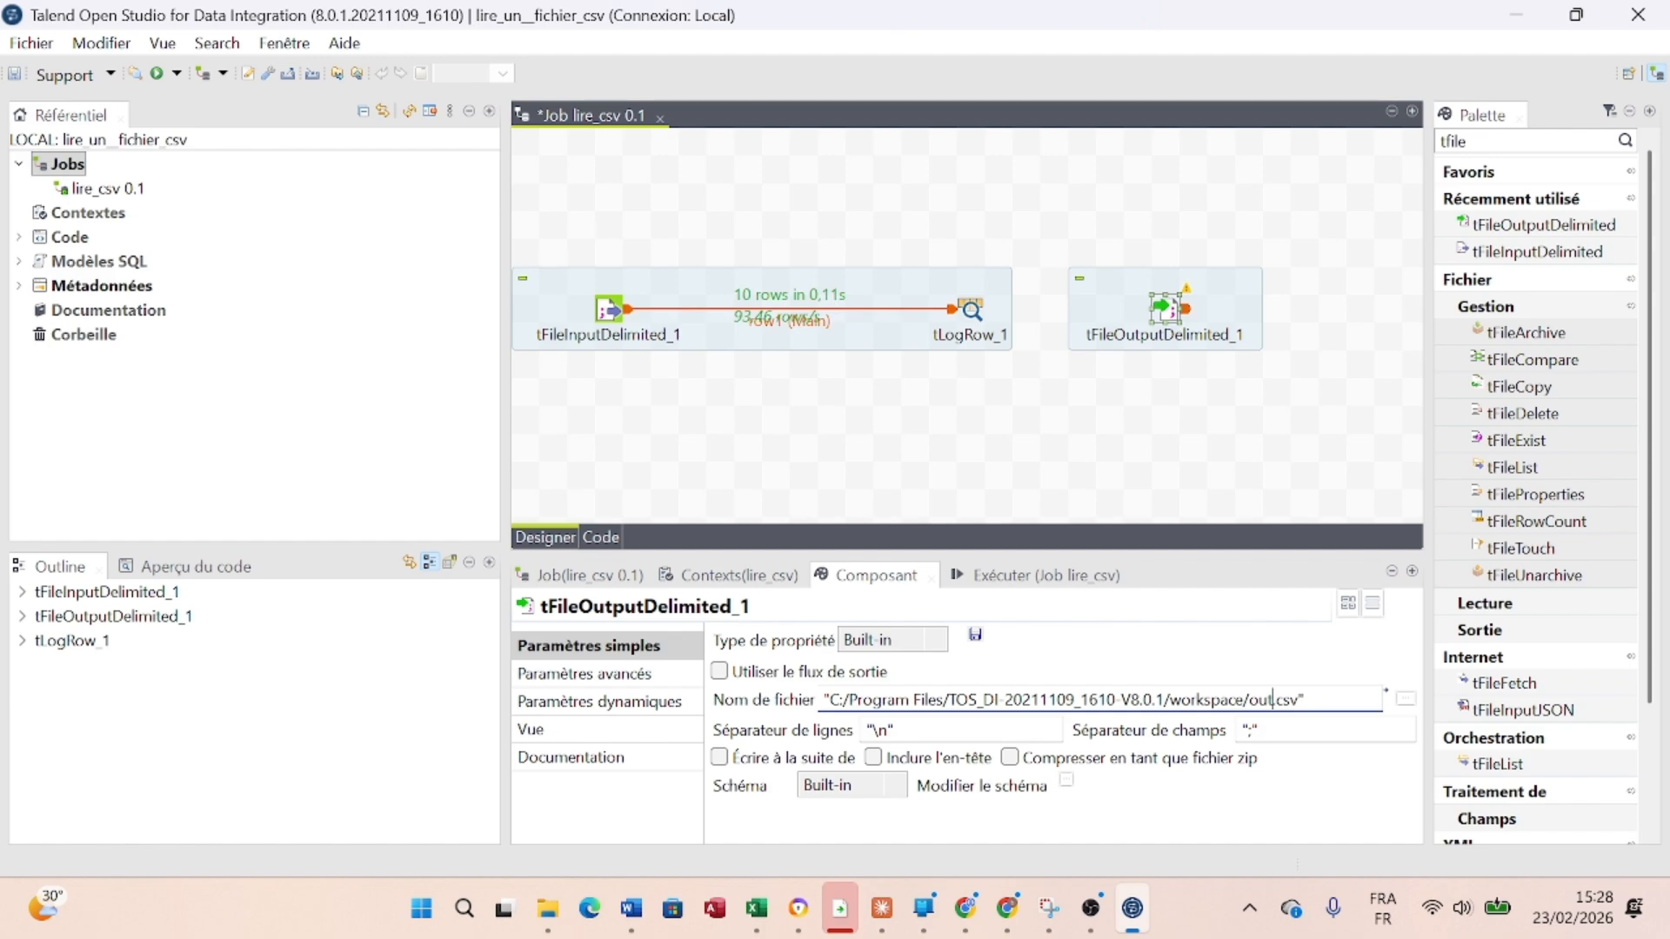
key(BackSpace)
key(BackSpace)
key(BackSpace)
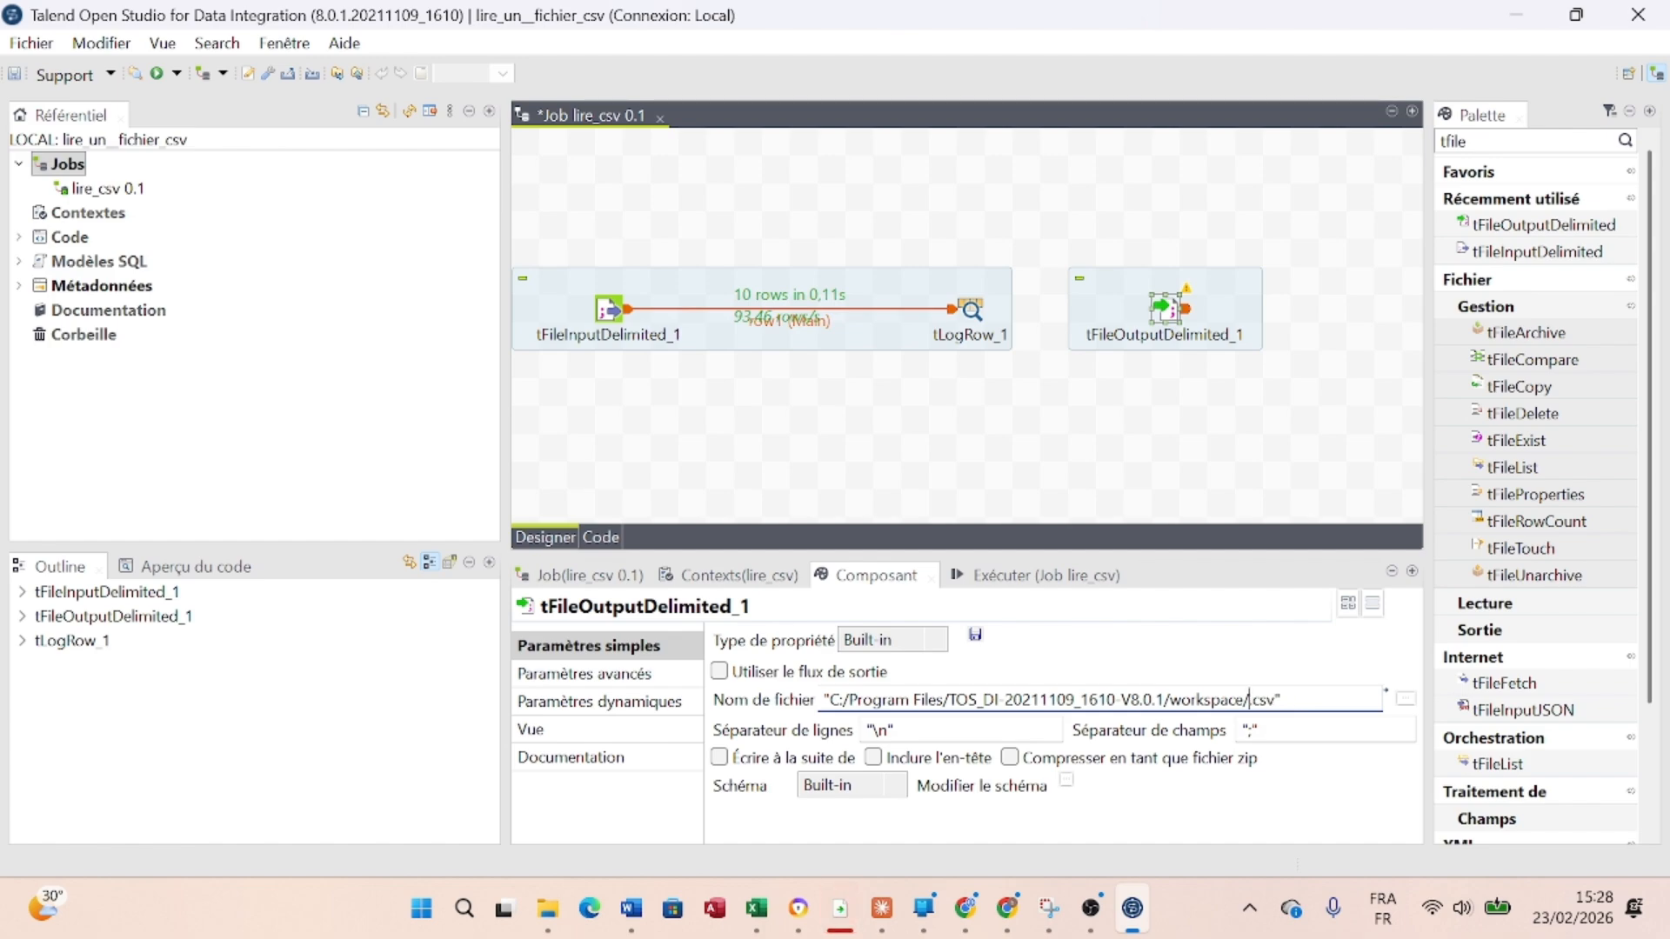
text(resultat)
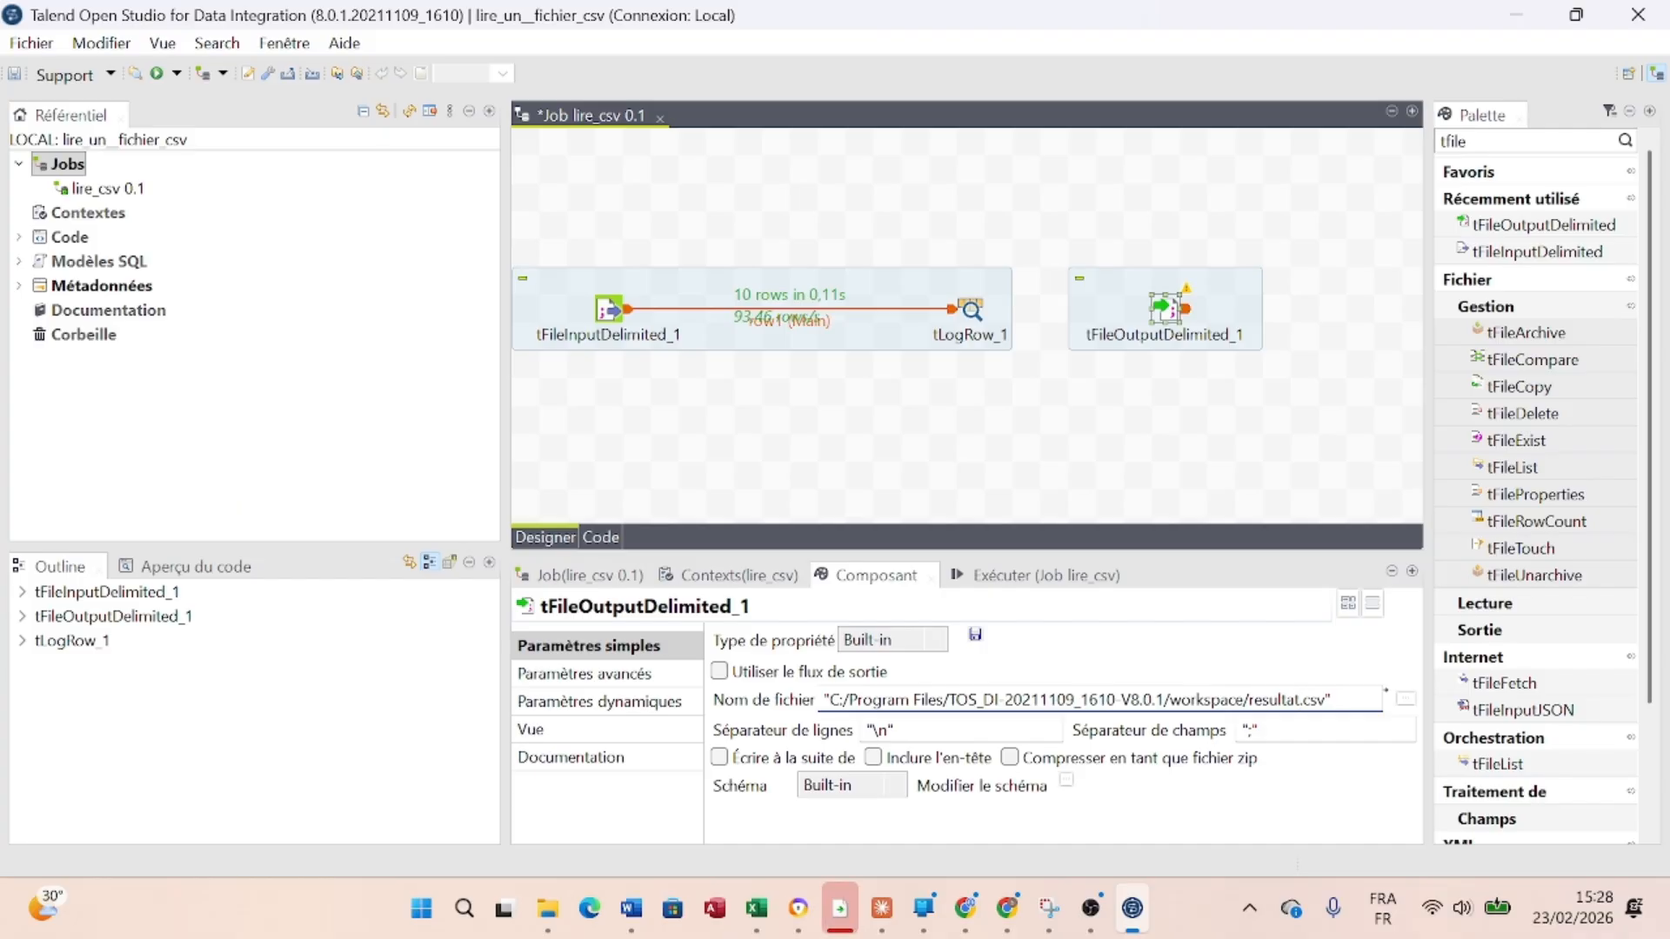
text(_emp)
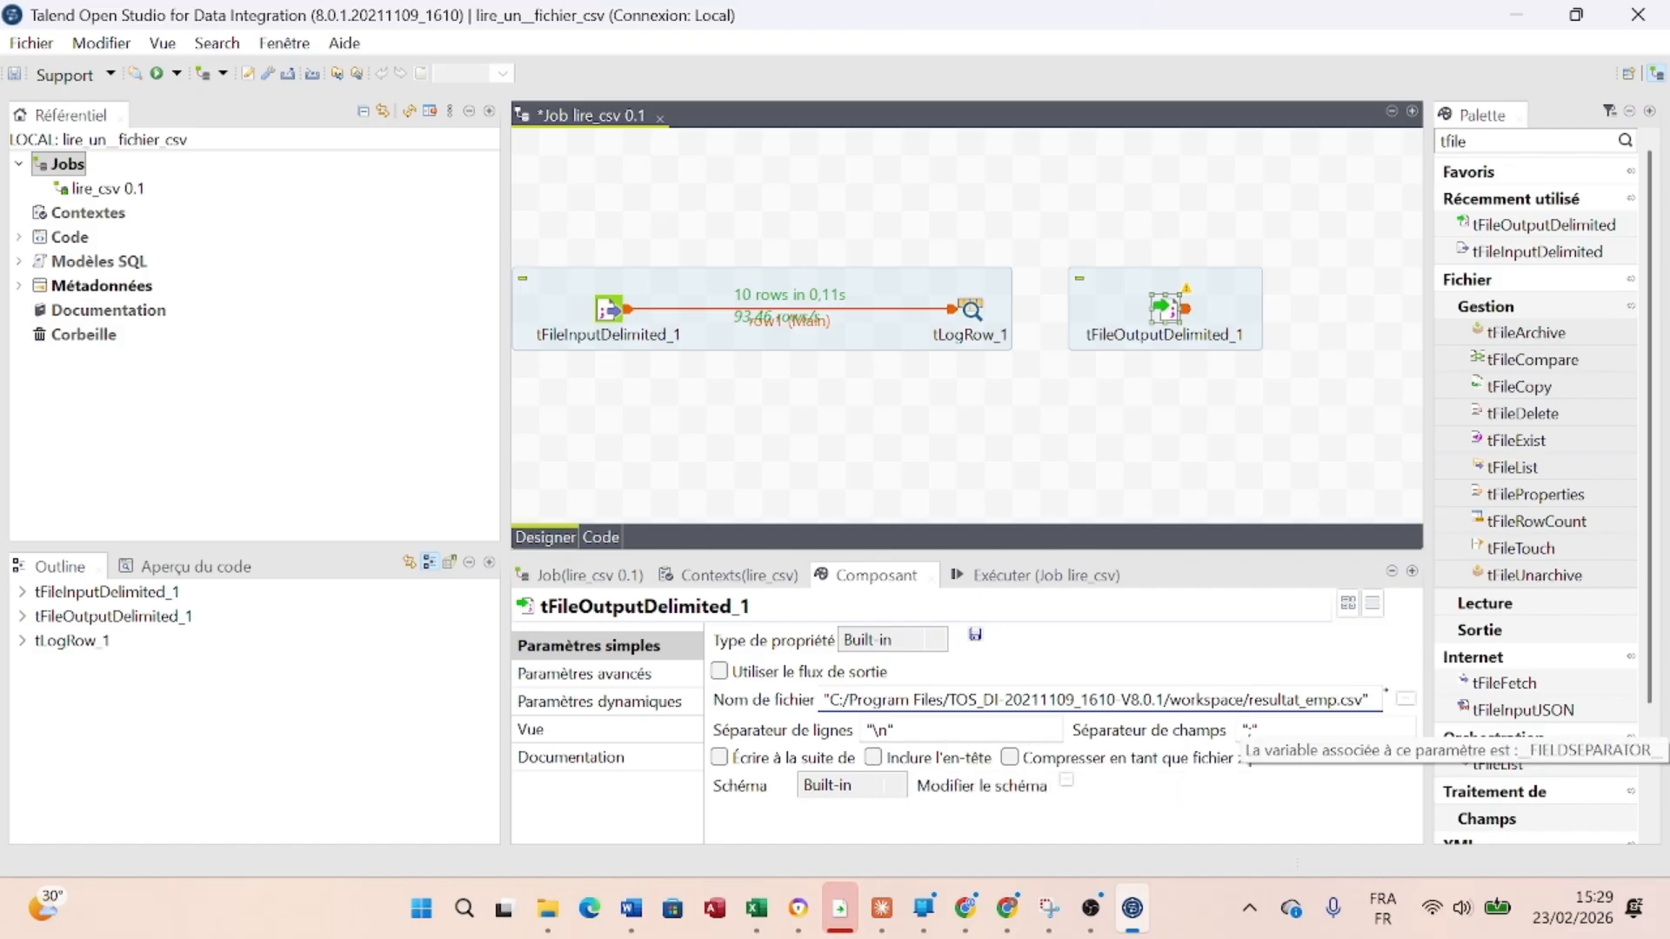
Set the tFileOutputDelimited_1 field separator to "," with Inclure l'en-tête enabled, then check its schema and accept it
click(1250, 731)
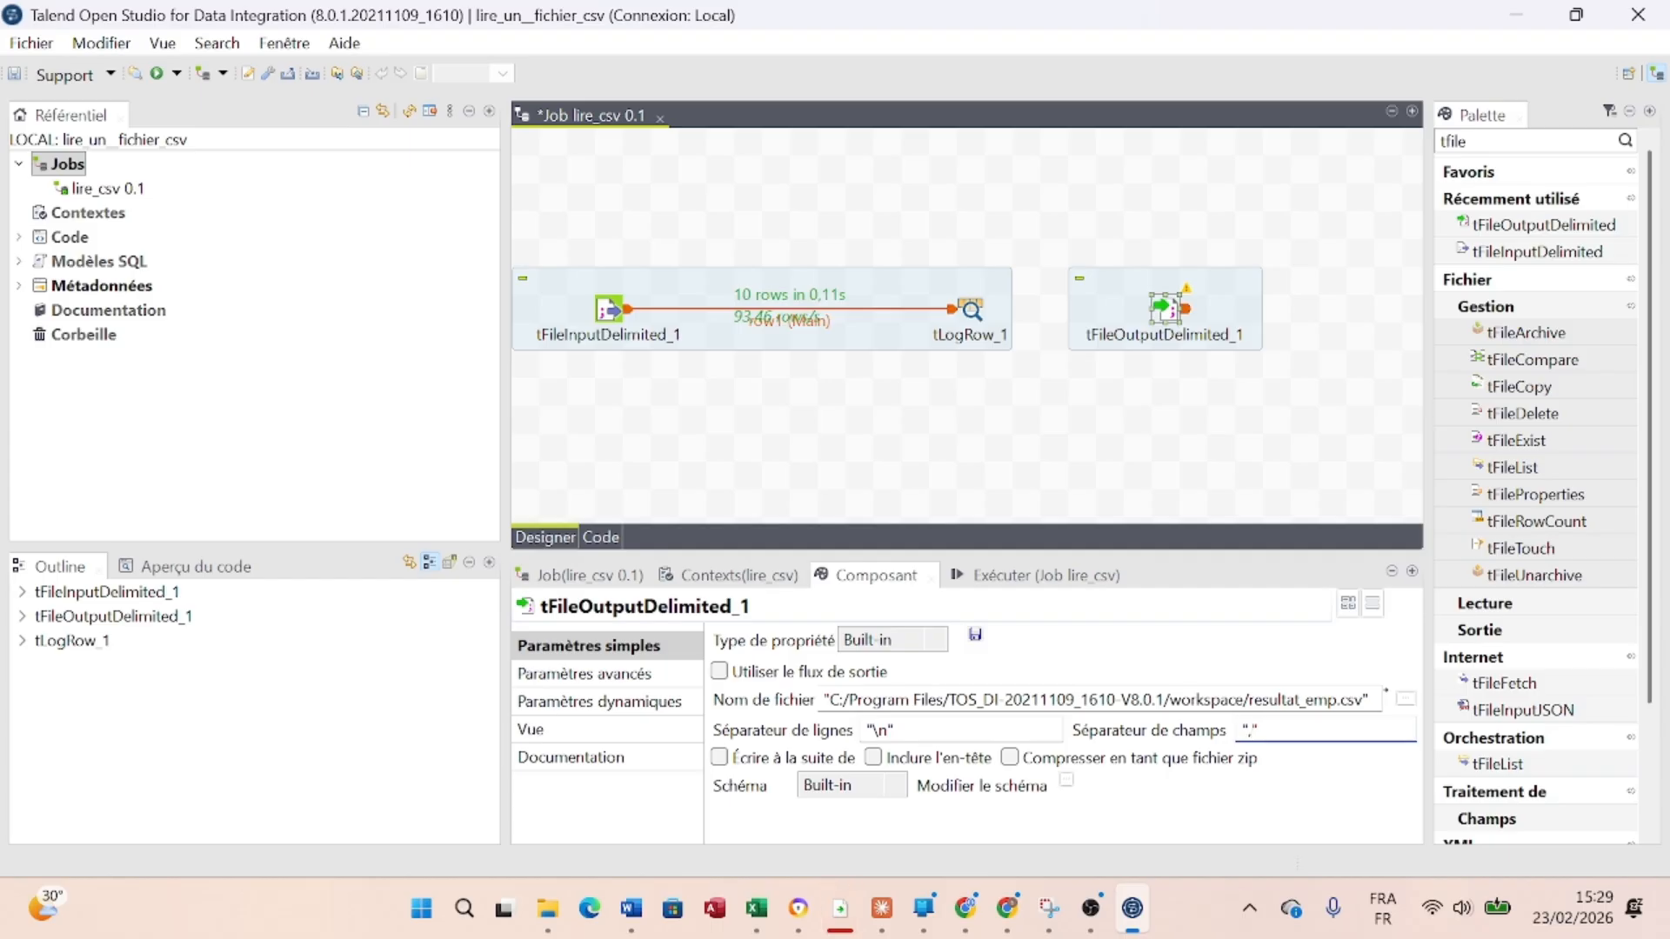
click(873, 758)
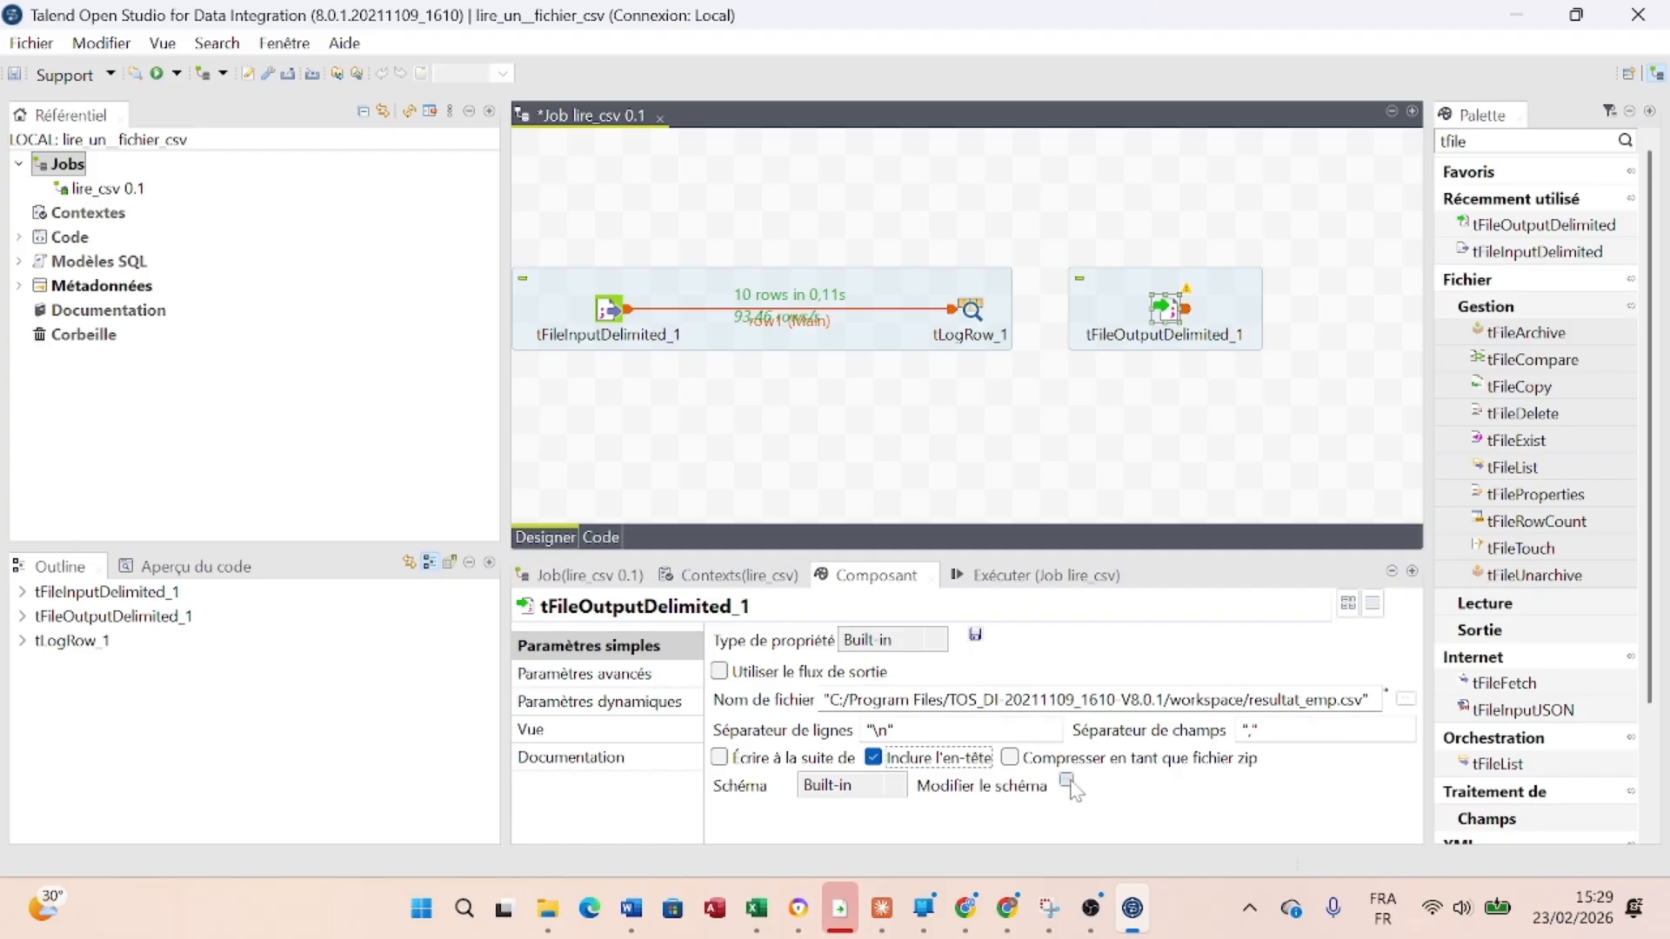
click(1066, 782)
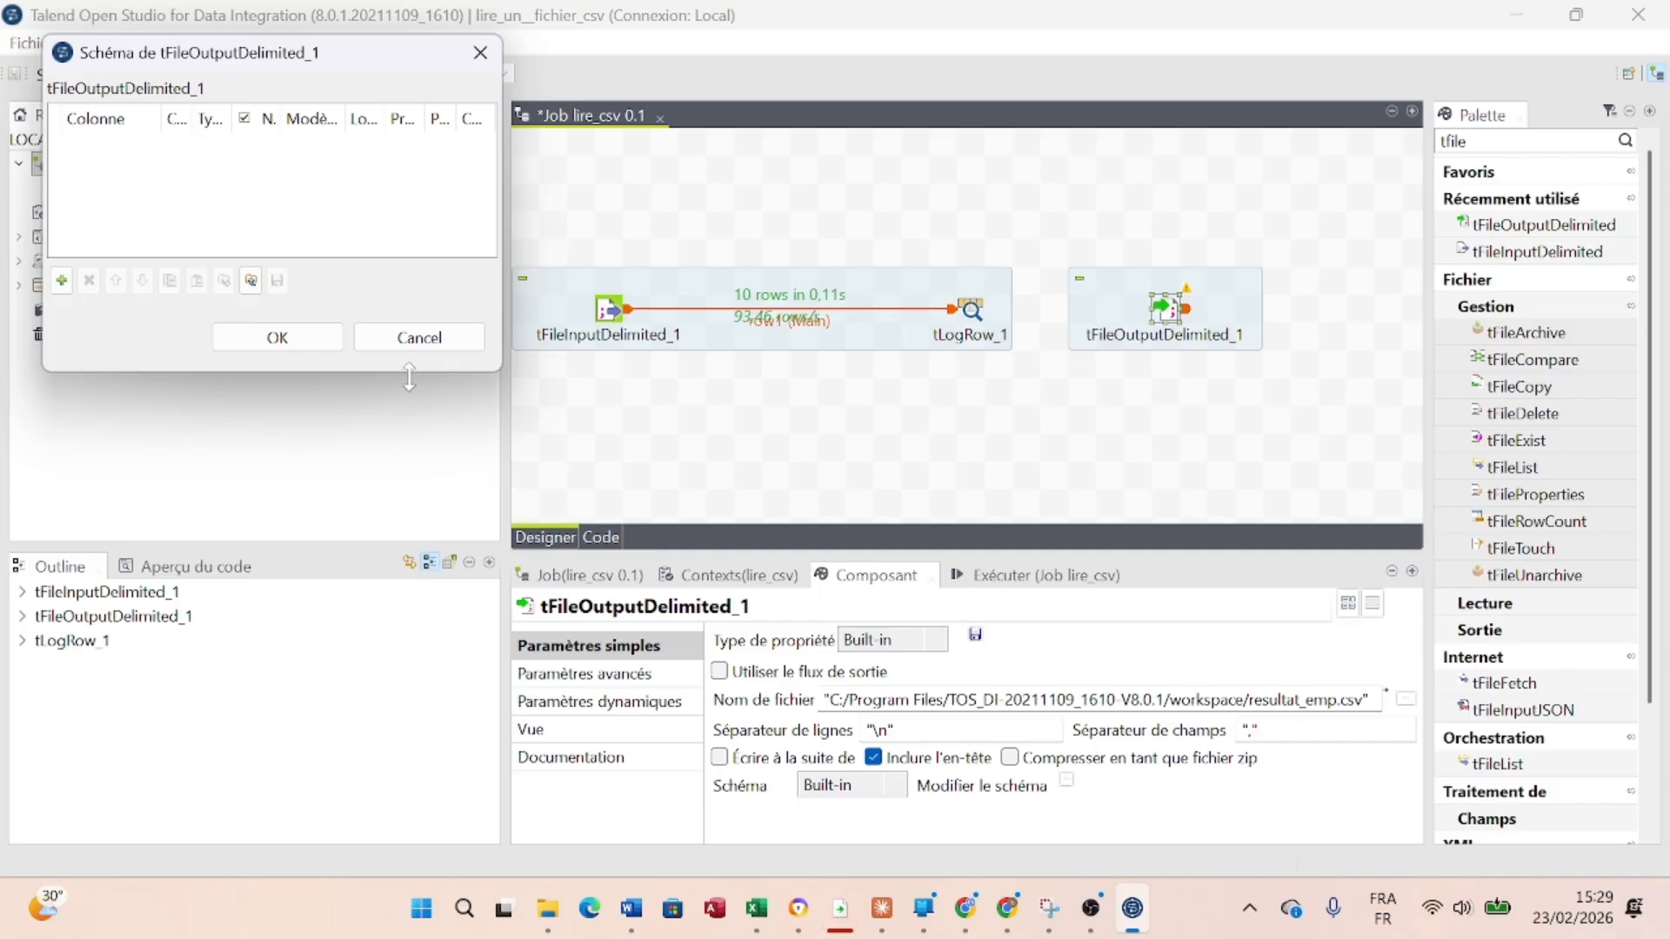
click(320, 346)
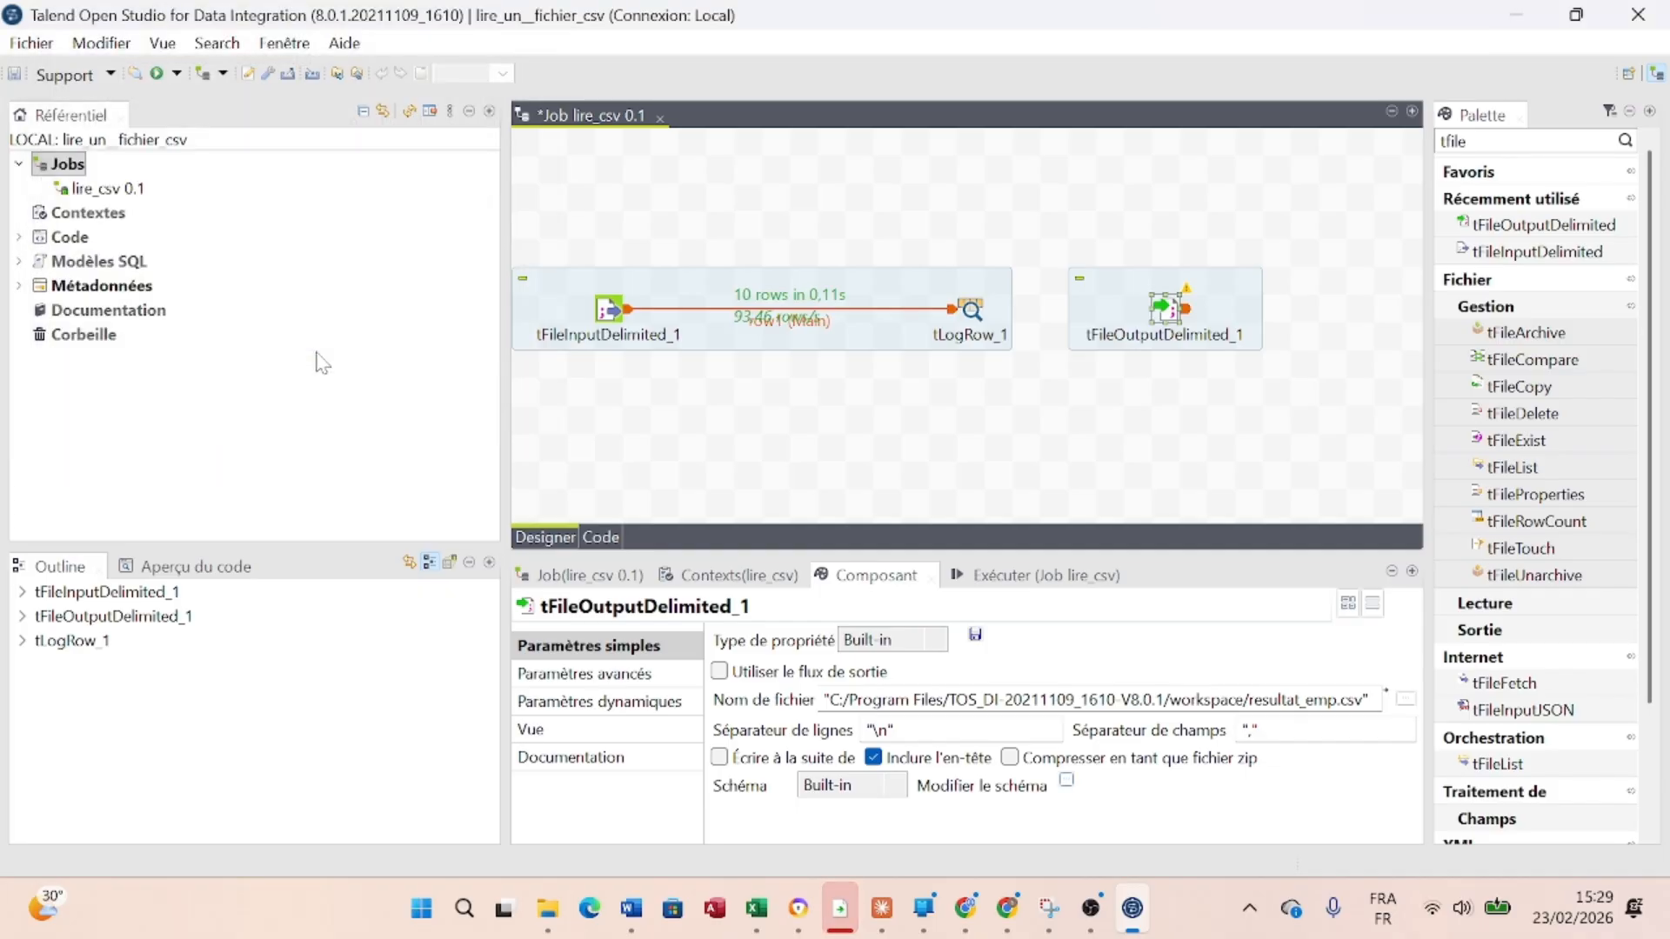
Connect tLogRow_1 to tFileOutputDelimited_1 with a Main row and synchronize the output component's columns
click(971, 313)
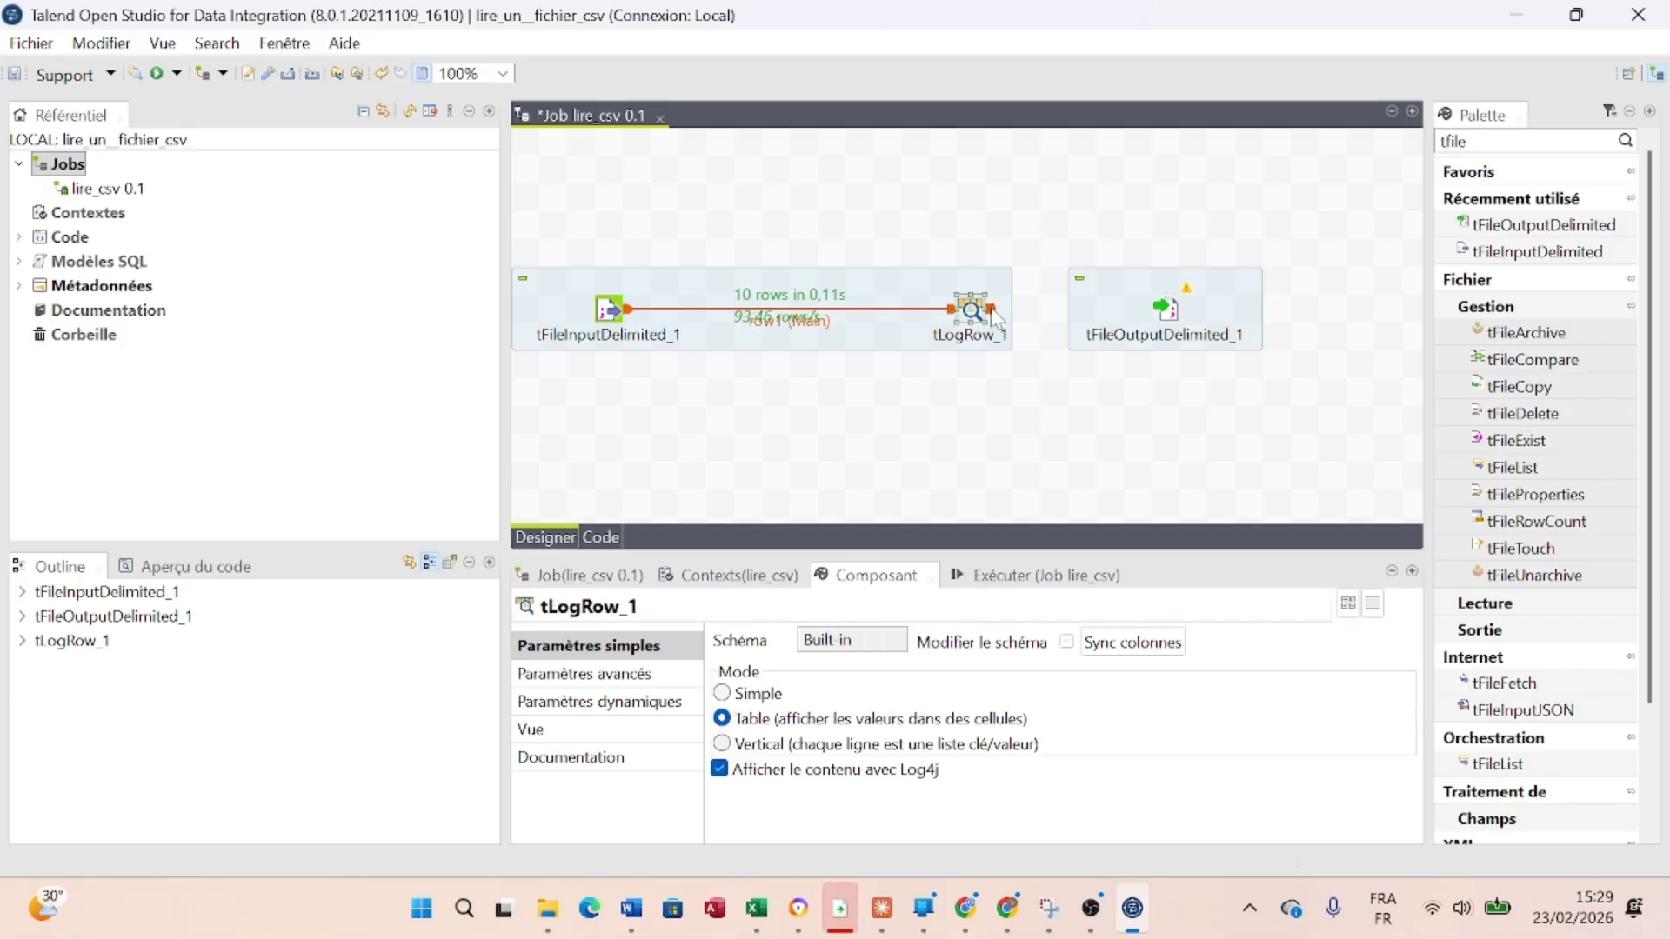
drag(998, 318, 1166, 314)
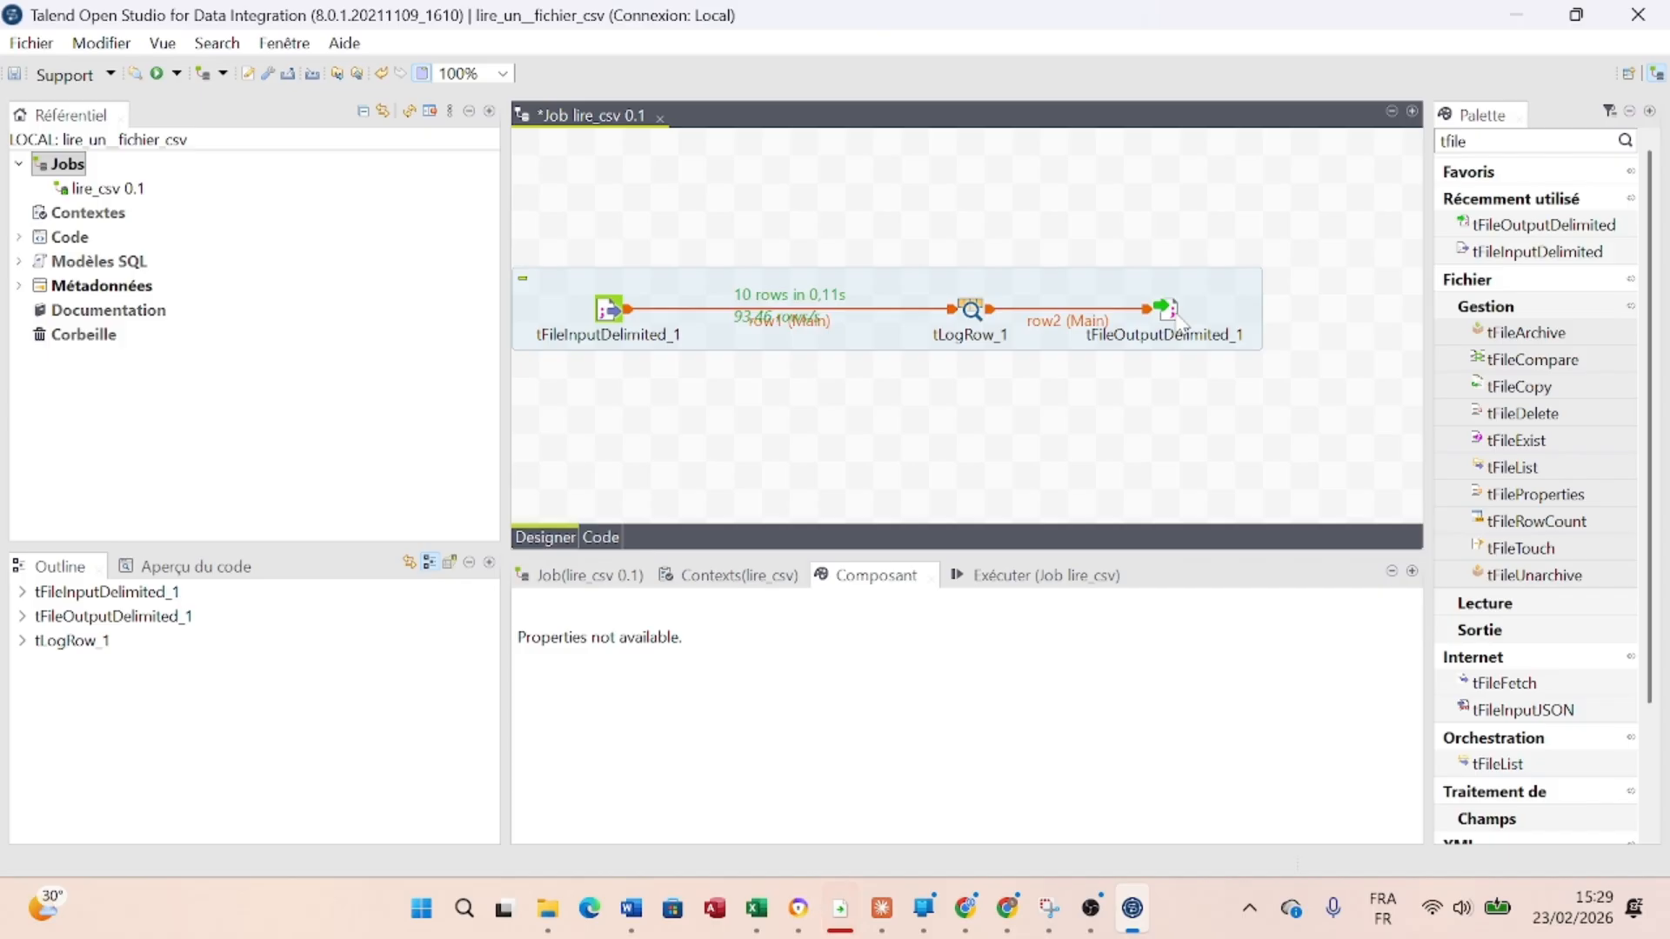
click(1180, 321)
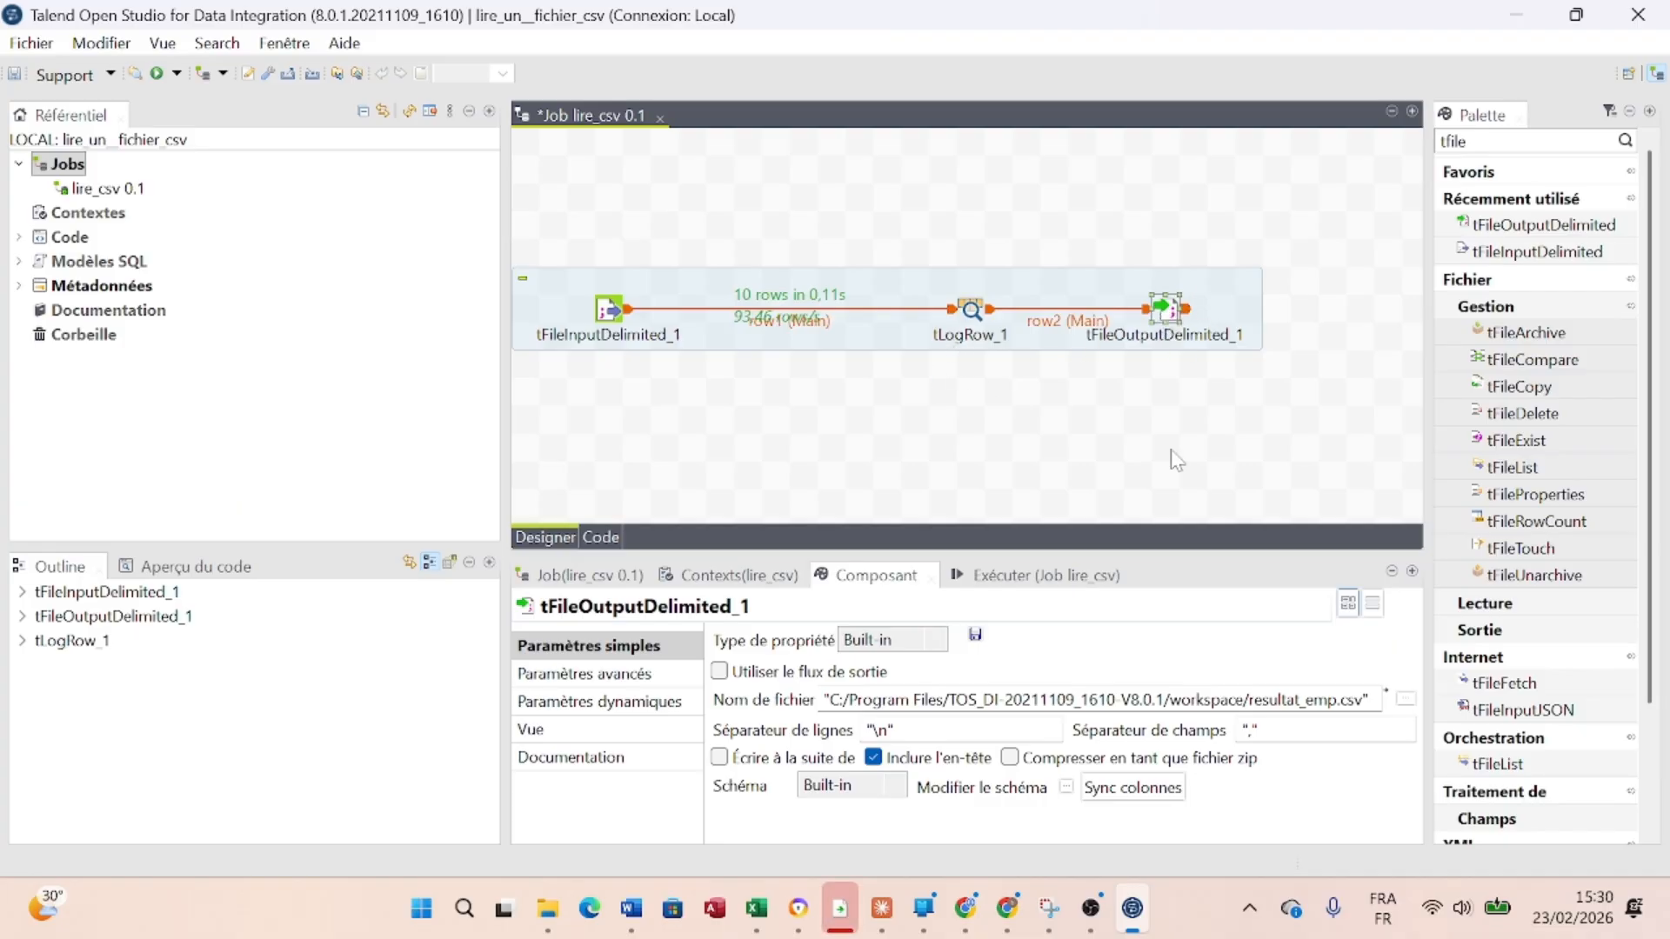
click(1122, 792)
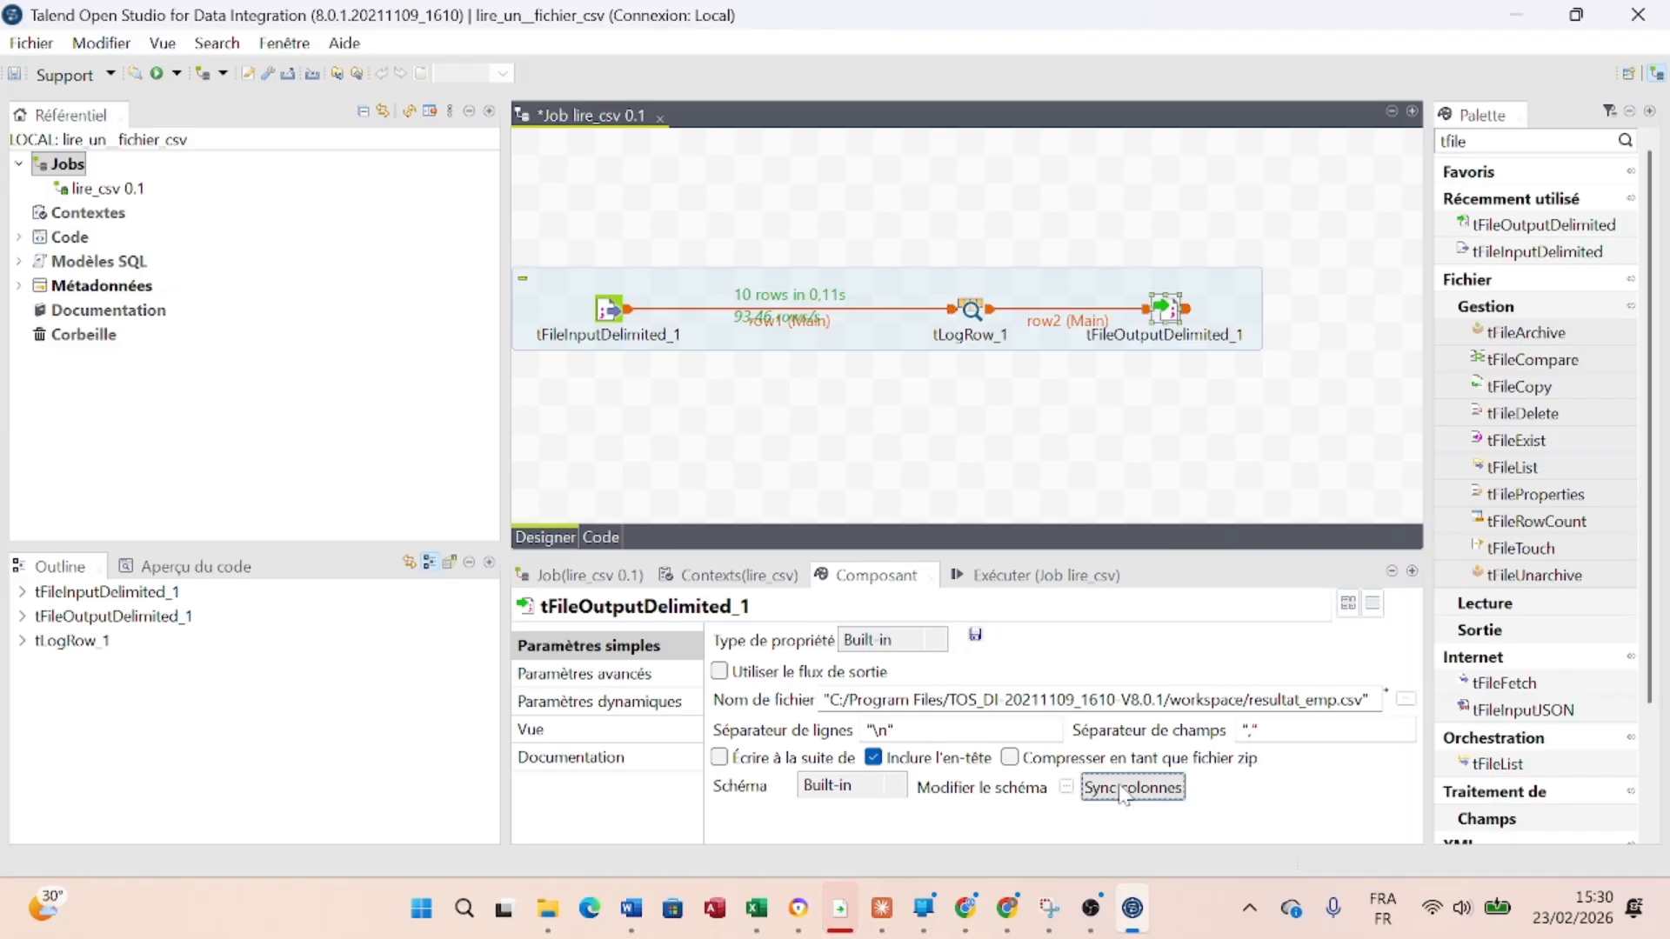
Check the tFileOutputDelimited_1 schema against the tLogRow_1 input columns and accept it
click(1068, 789)
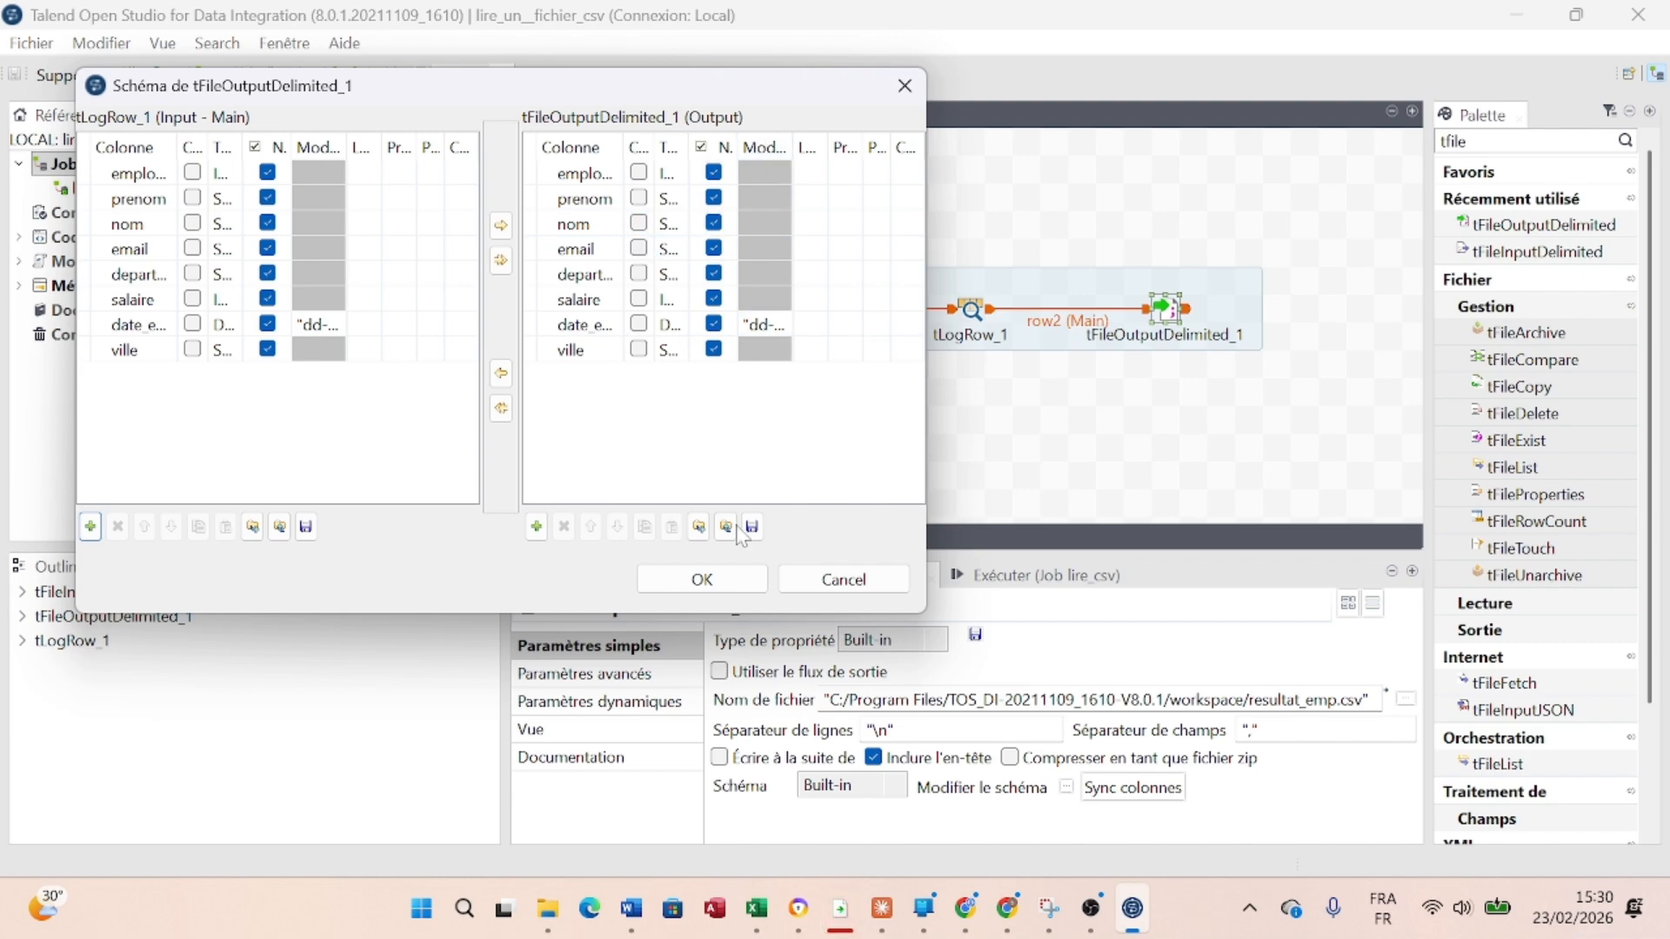
click(724, 582)
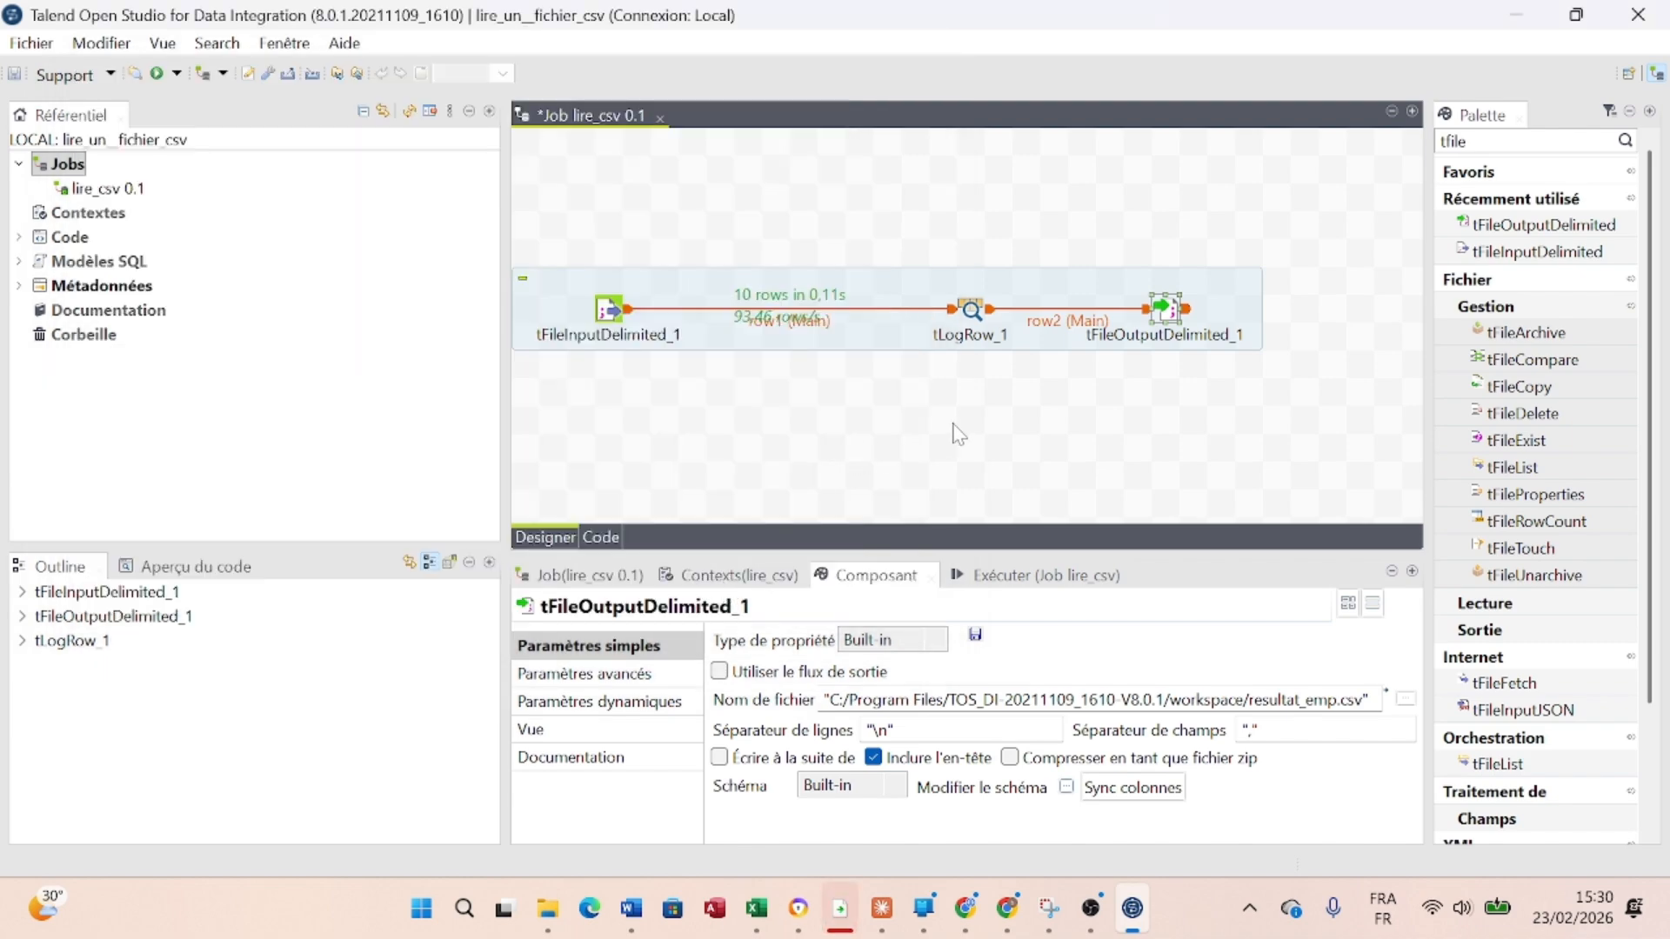
click(959, 435)
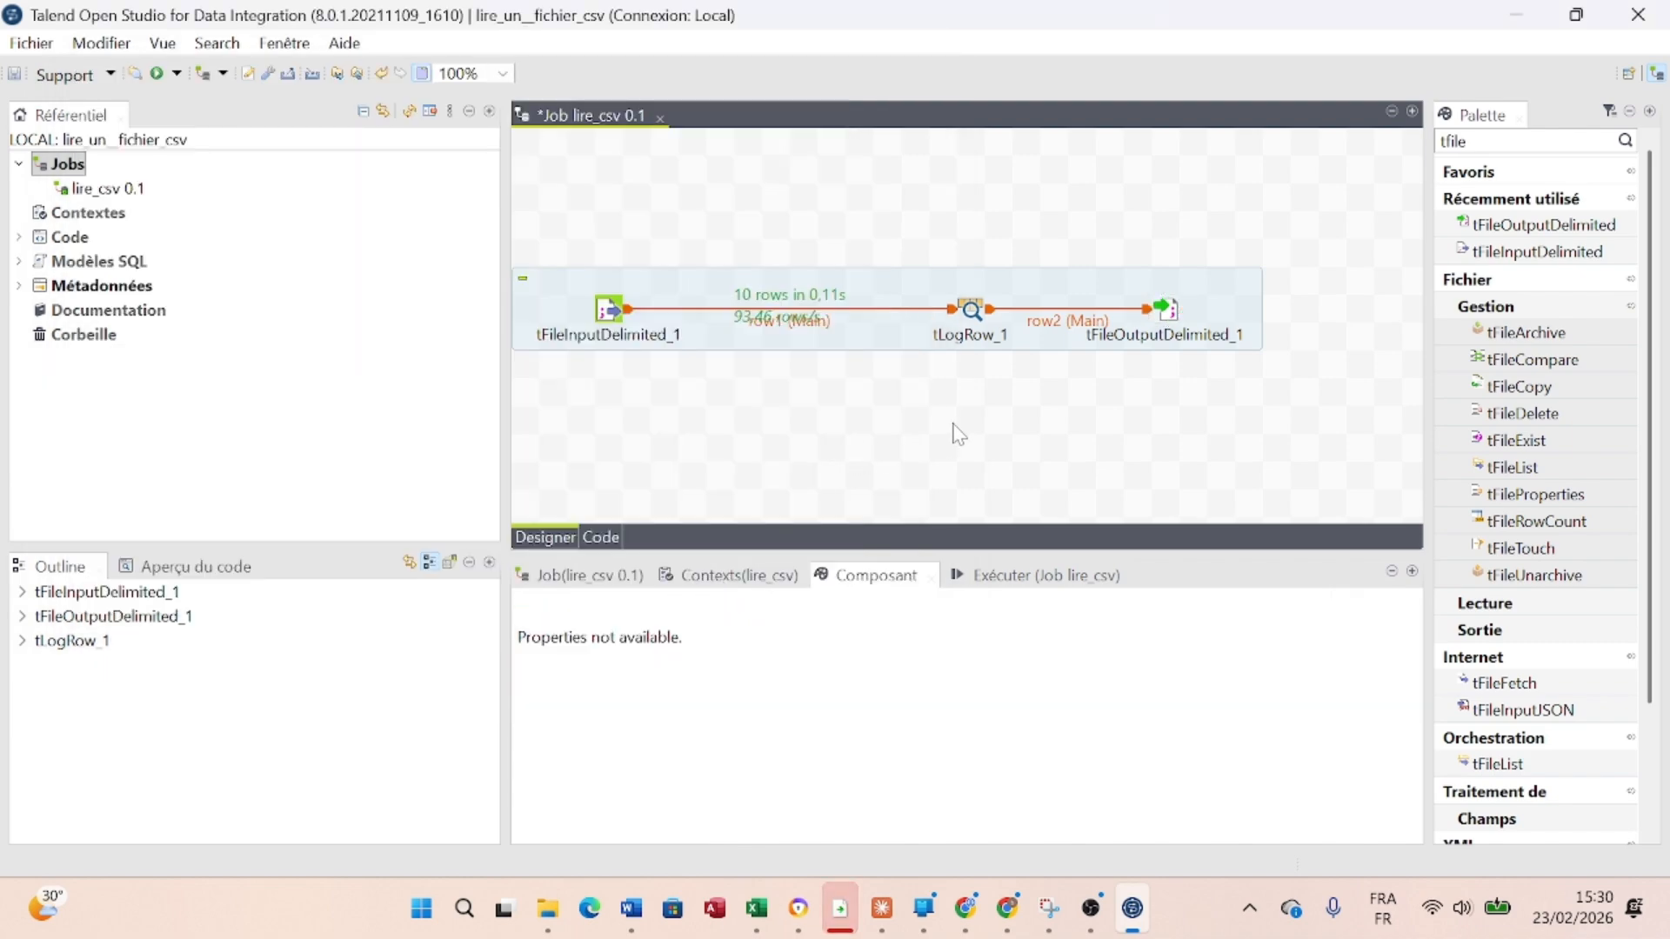
Clear the previous console output and execute the job lire_csv
click(1025, 578)
click(1005, 645)
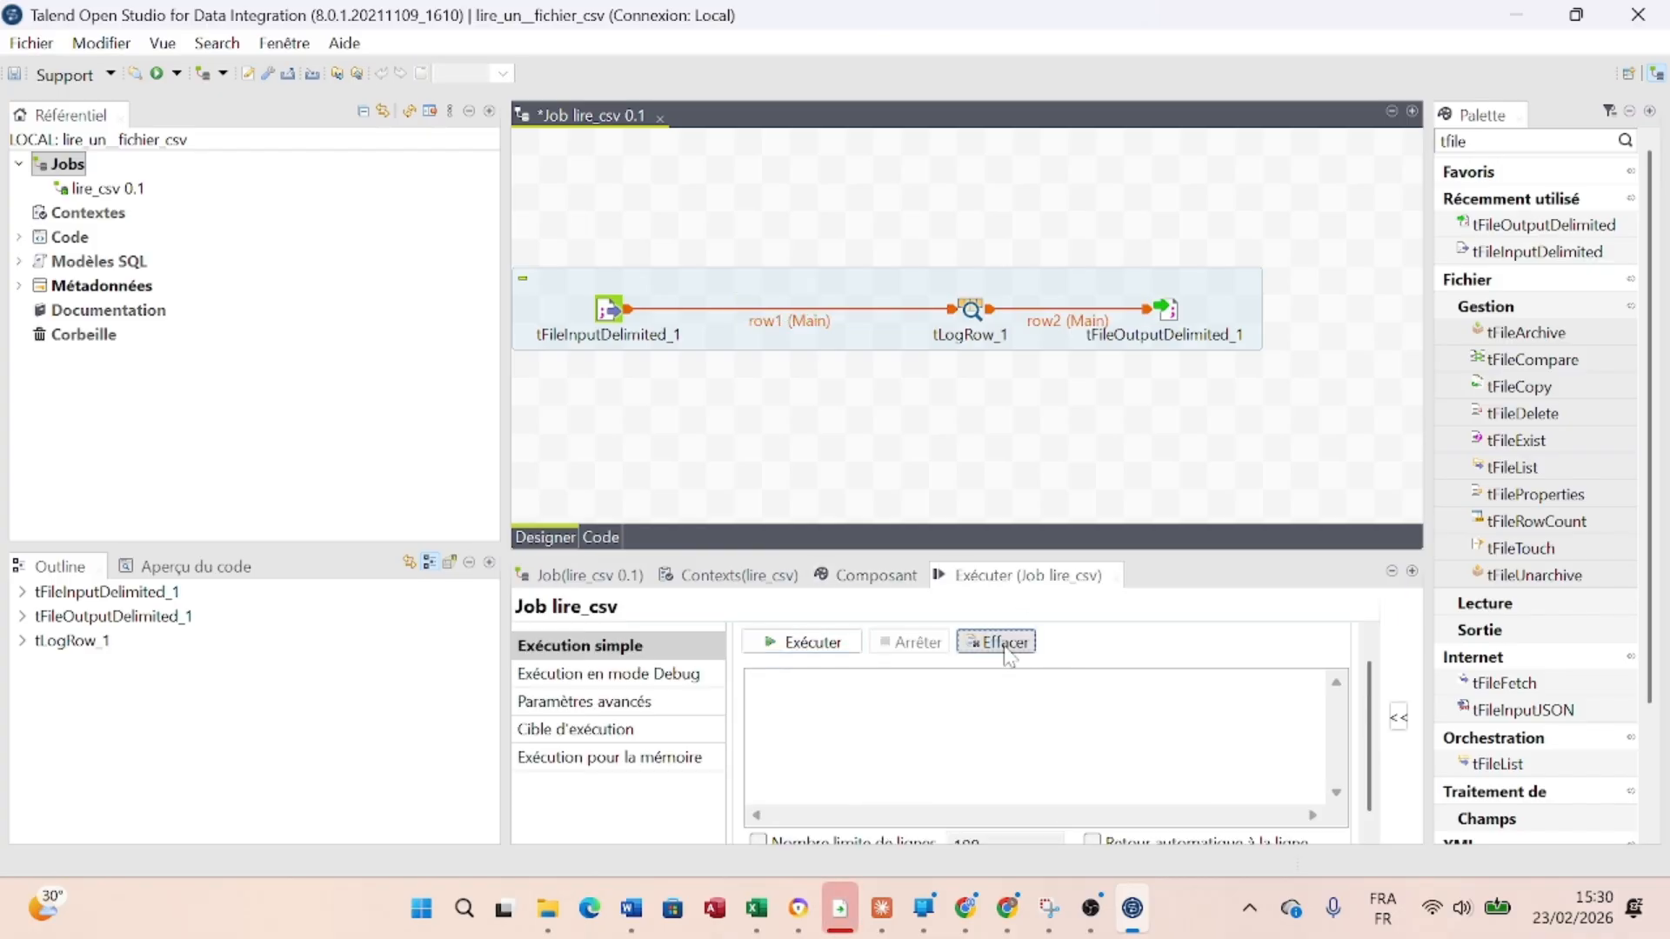
click(826, 644)
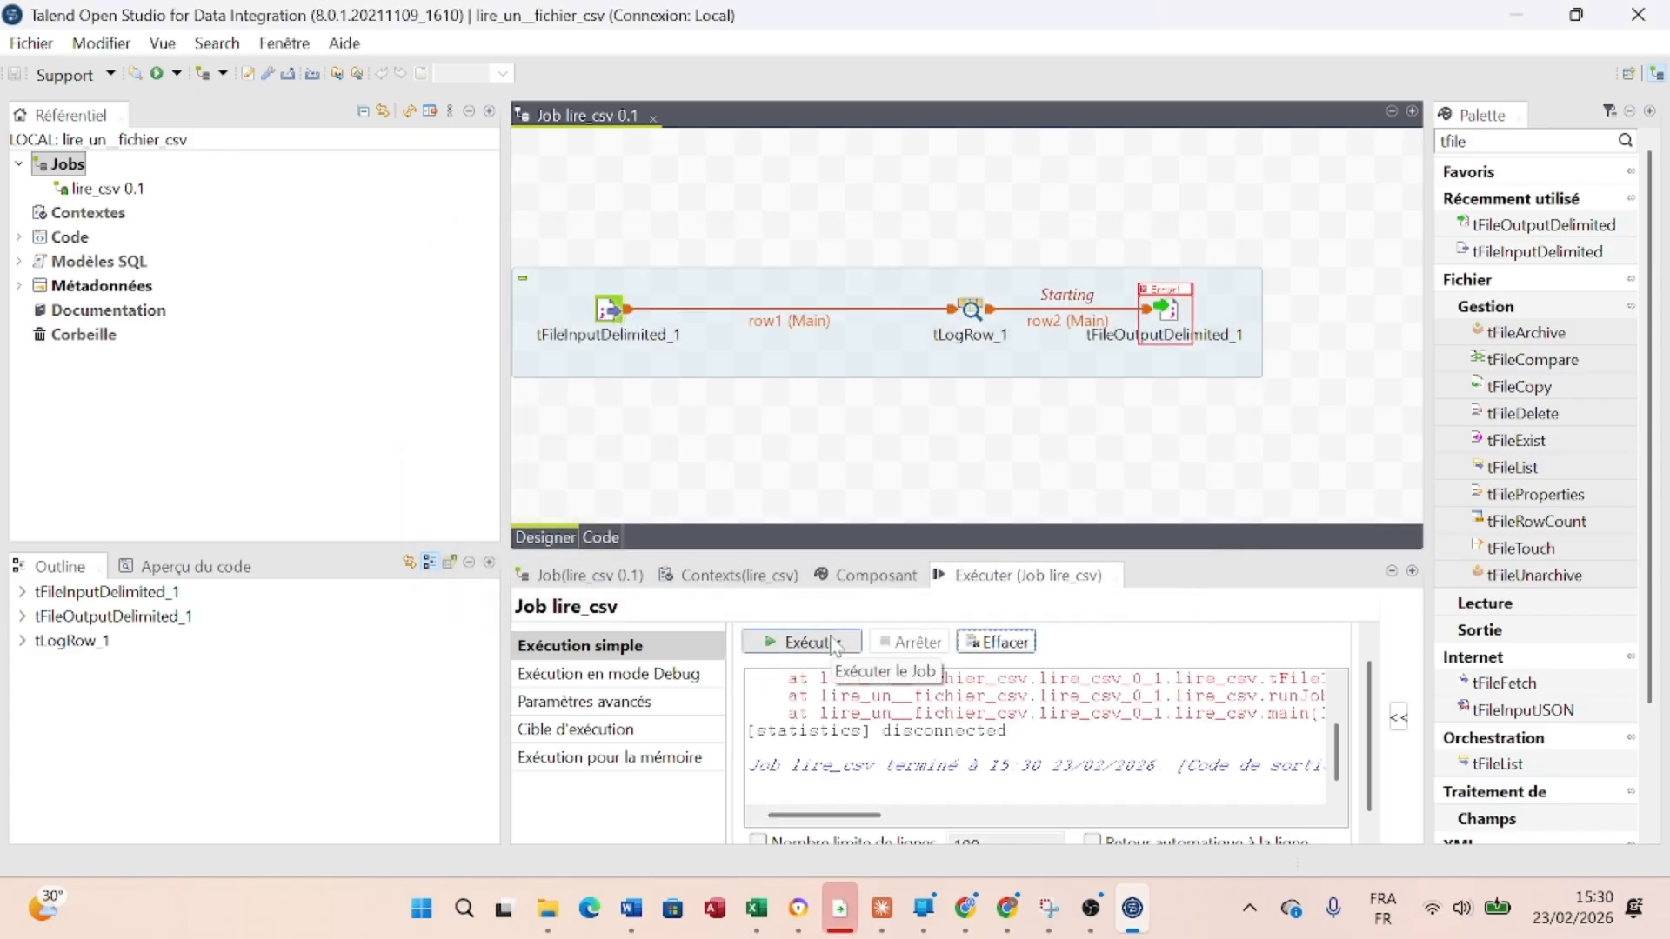
click(834, 643)
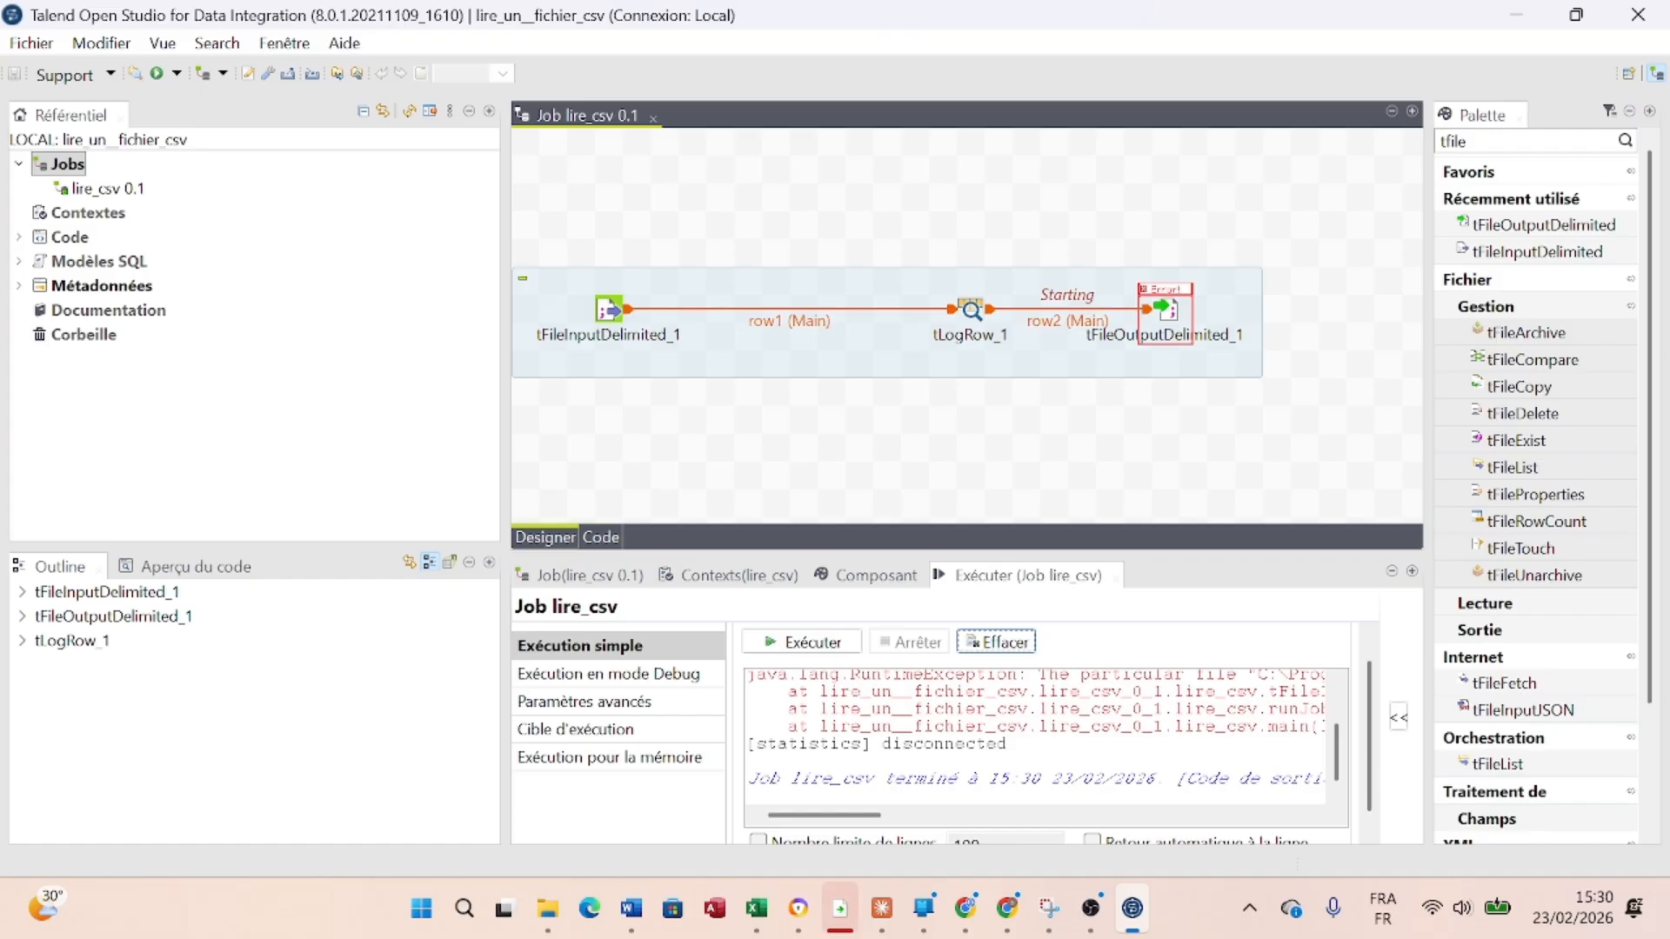
Examine the run output of lire_csv for the exception raised in tFileOutputDelimited_1
scroll(1035, 737, up, 1)
scroll(1035, 737, right, 2)
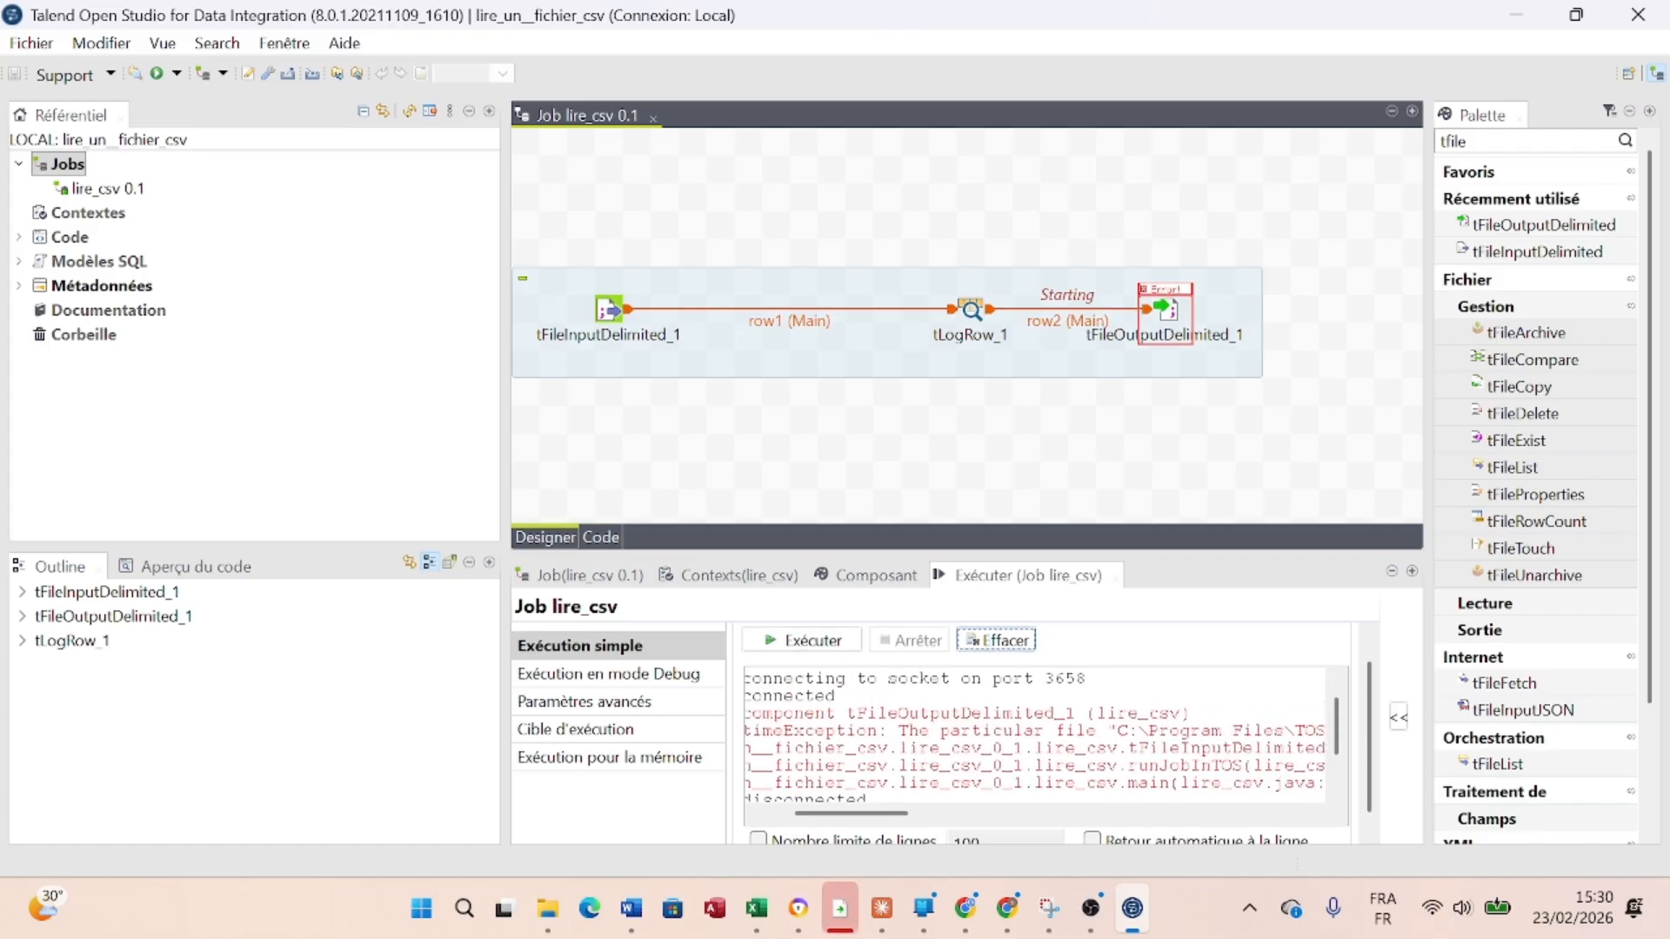
scroll(1035, 737, right, 2)
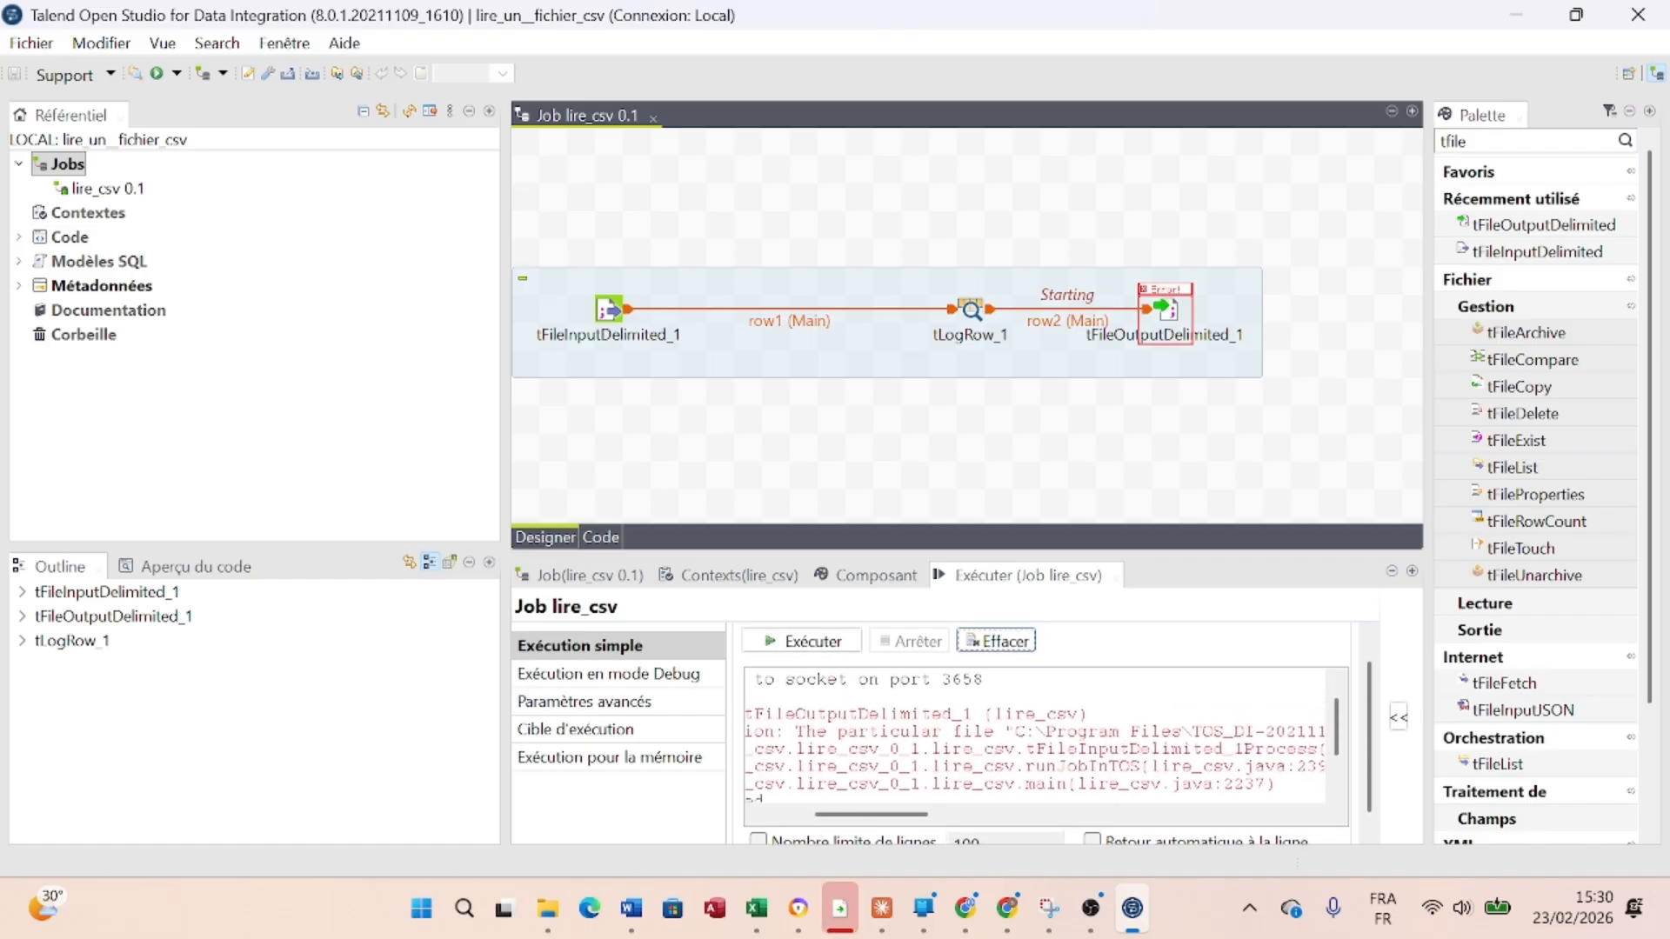
scroll(1035, 737, left, 2)
scroll(1035, 737, down, 2)
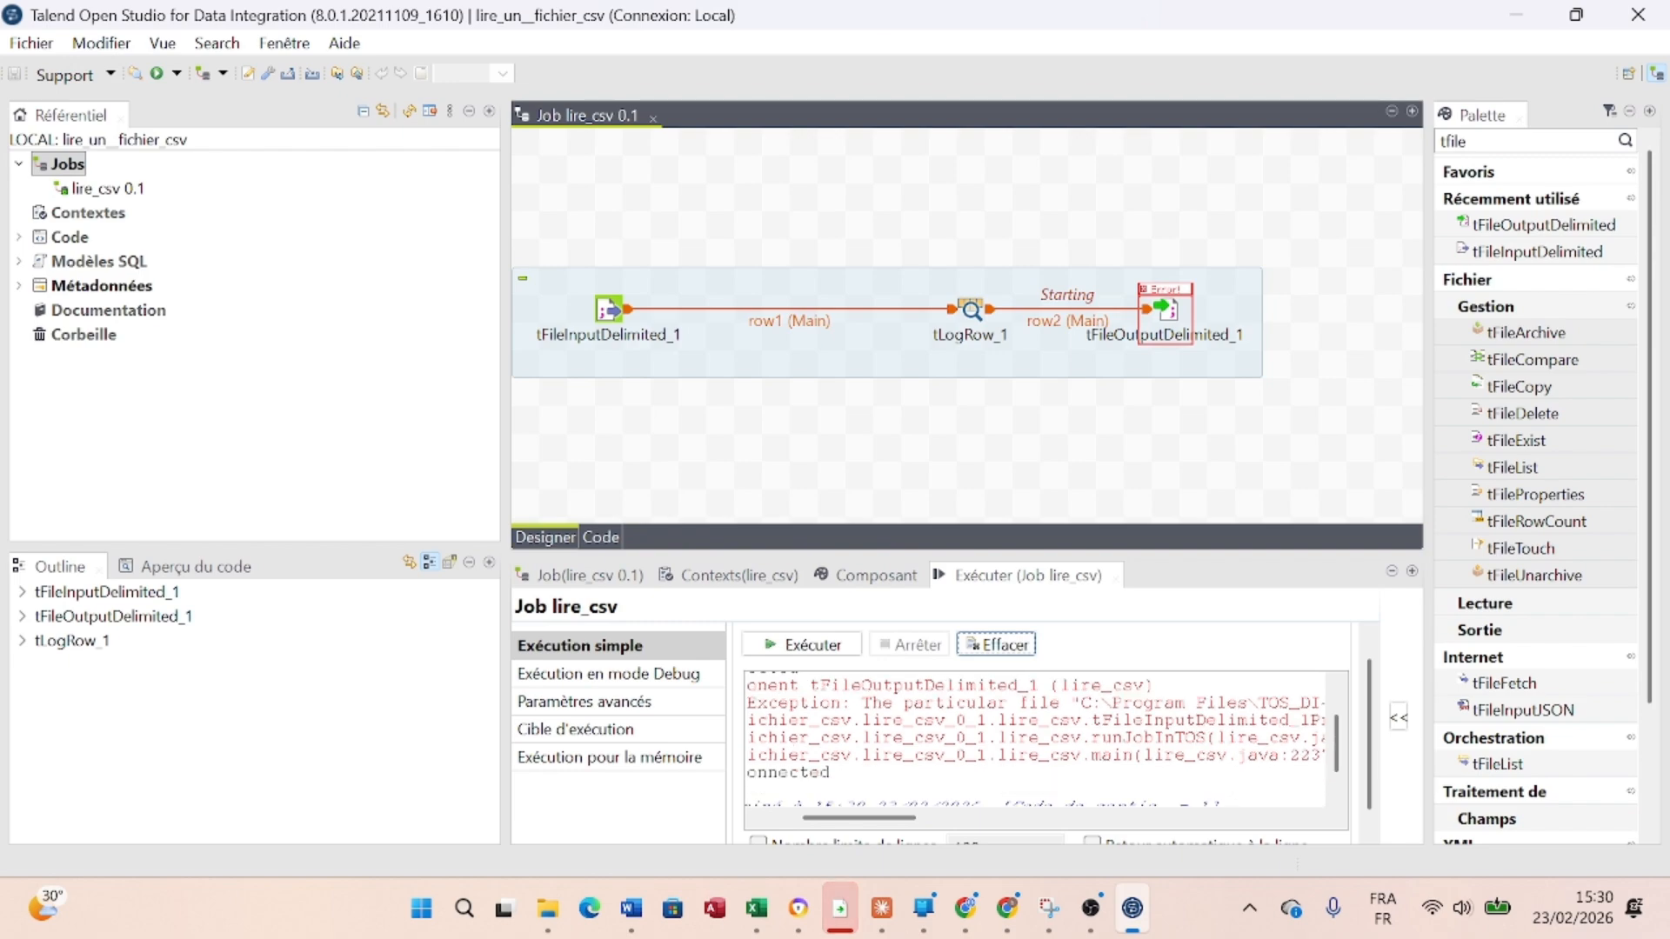
scroll(1035, 737, left, 2)
scroll(1035, 740, up, 1)
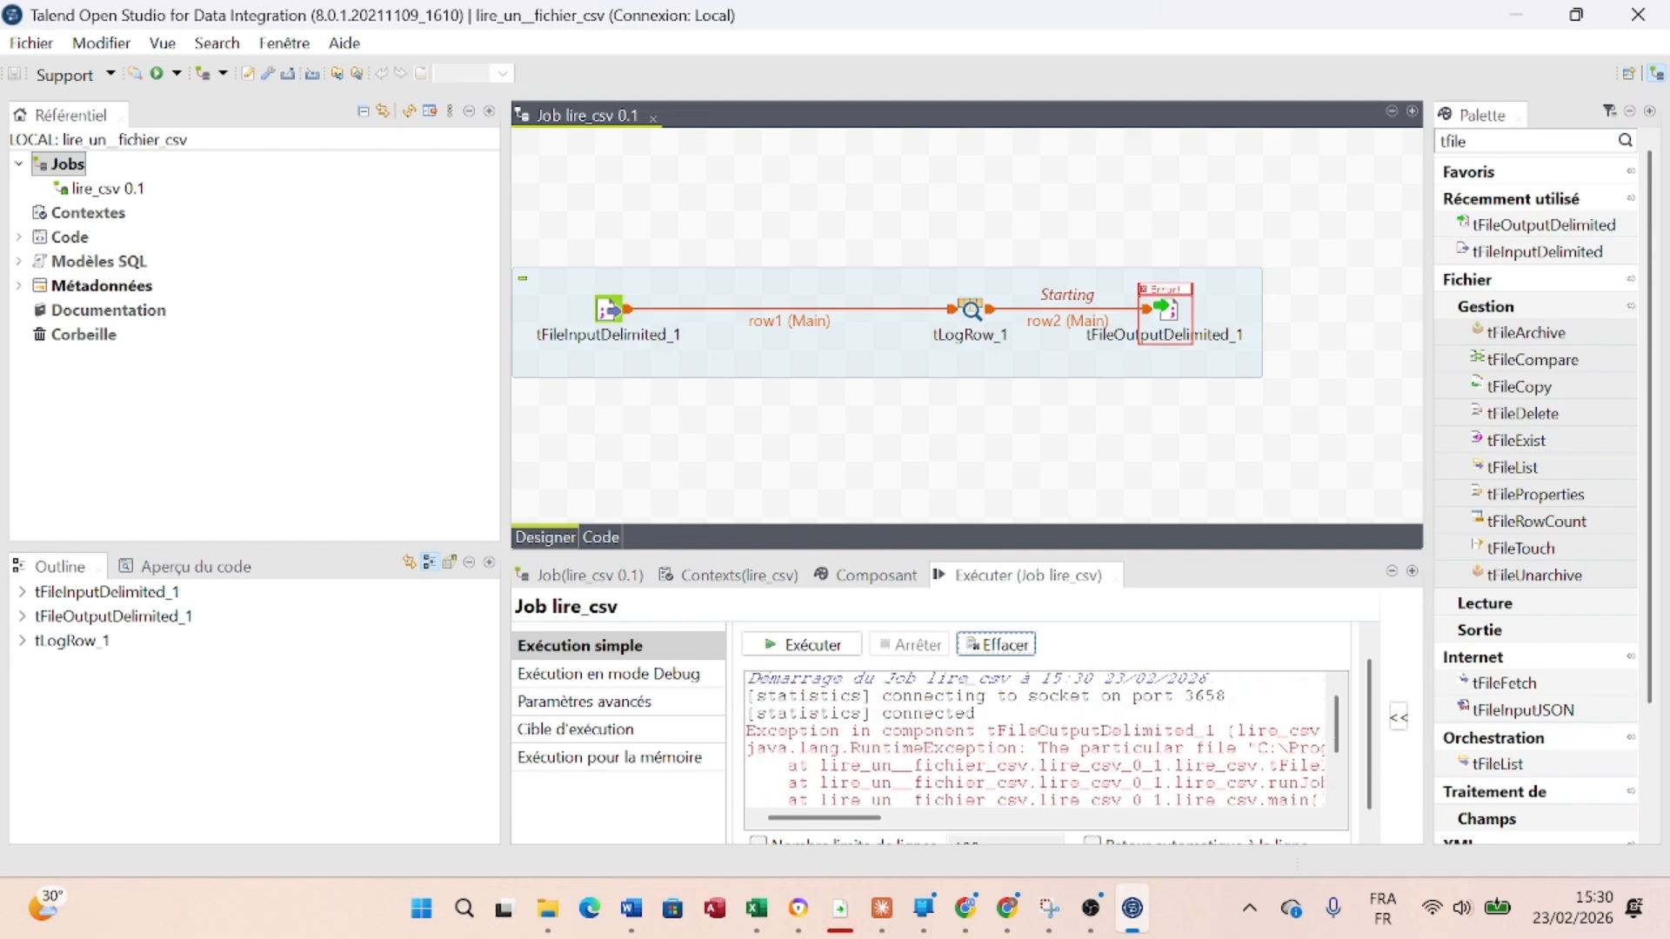
Synchronize the tFileOutputDelimited_1 columns again and compare its enlarged input and output schemas, closing them without edits
double_click(1169, 317)
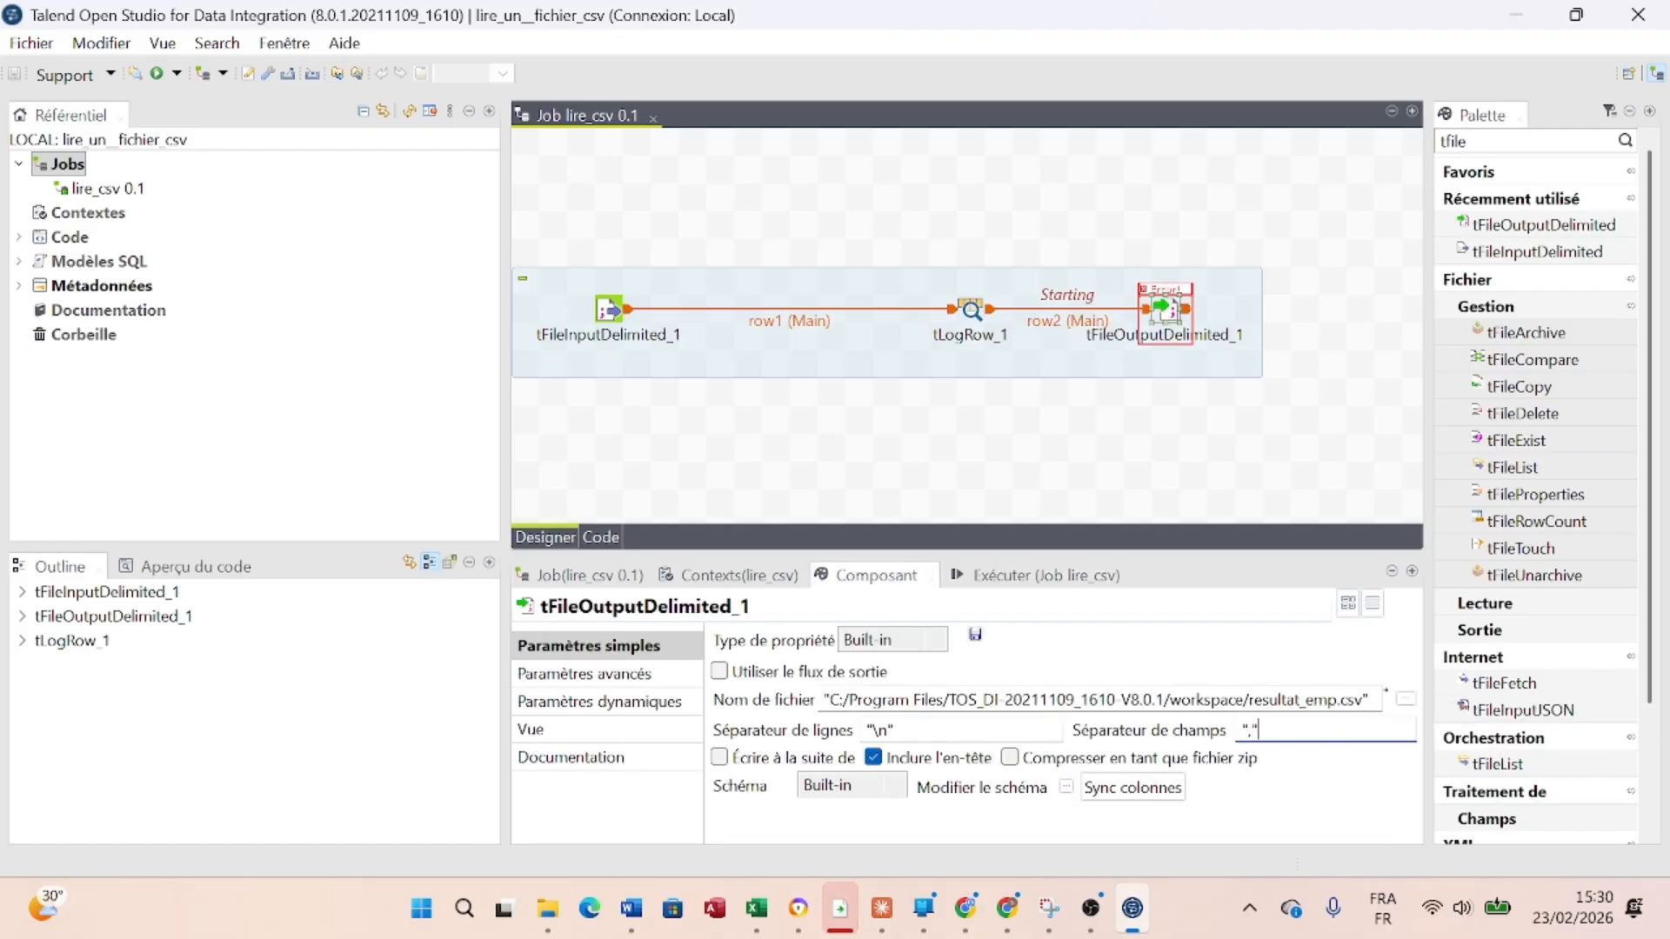
click(1135, 788)
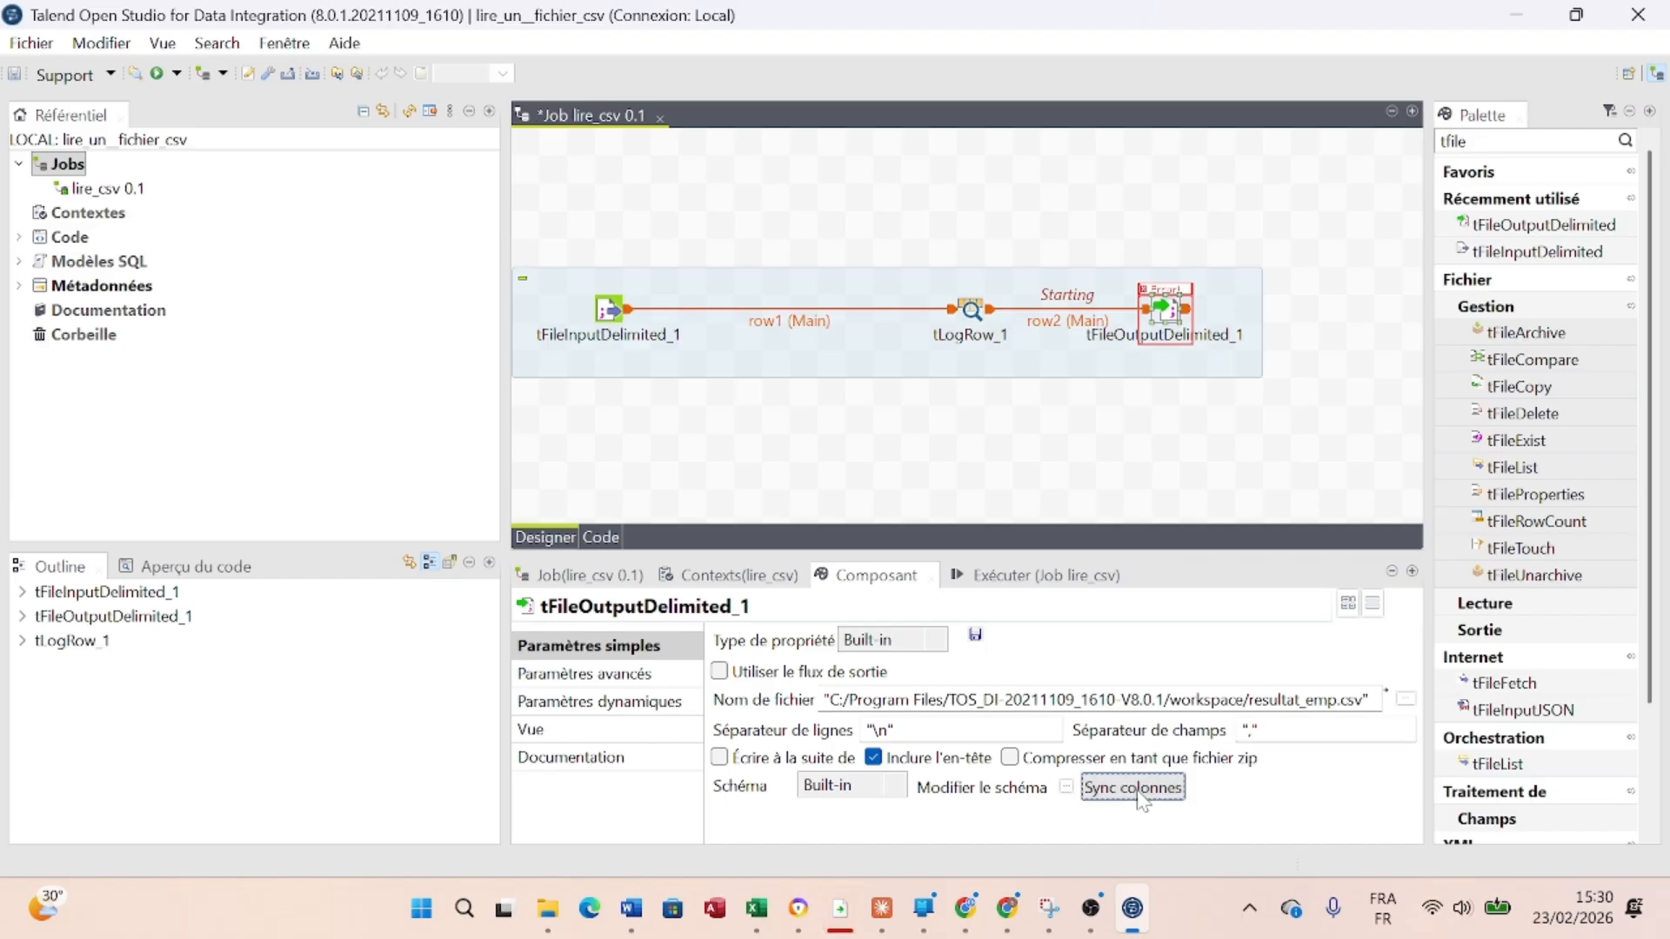
click(1066, 787)
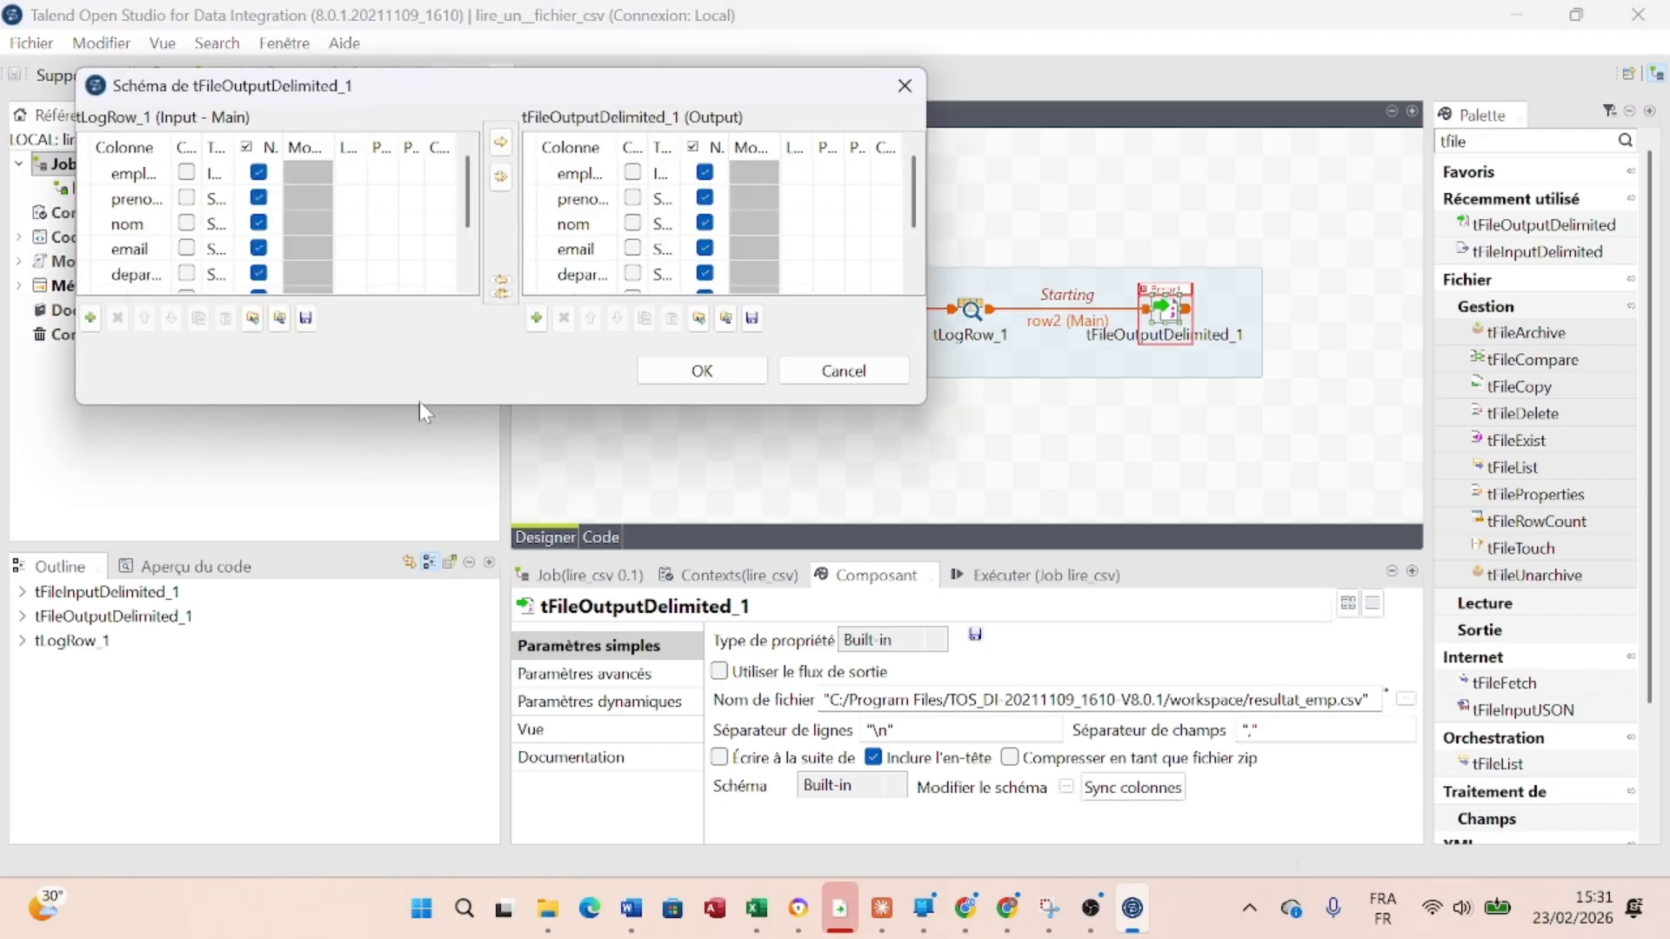
drag(404, 407, 399, 709)
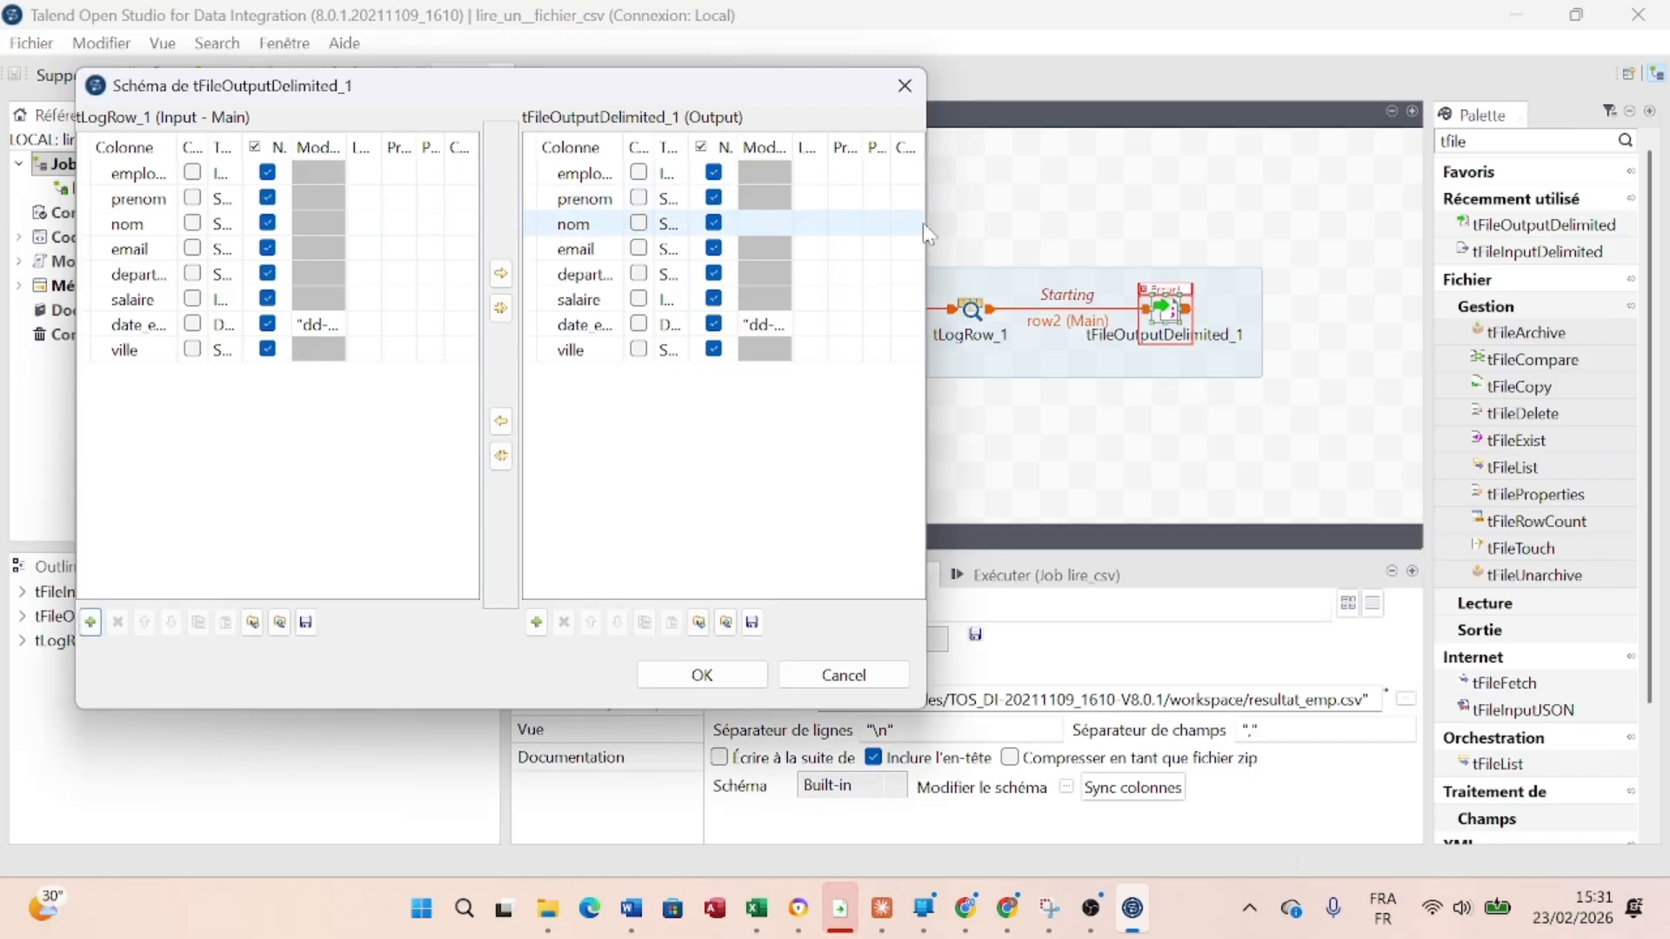
drag(925, 223, 1415, 250)
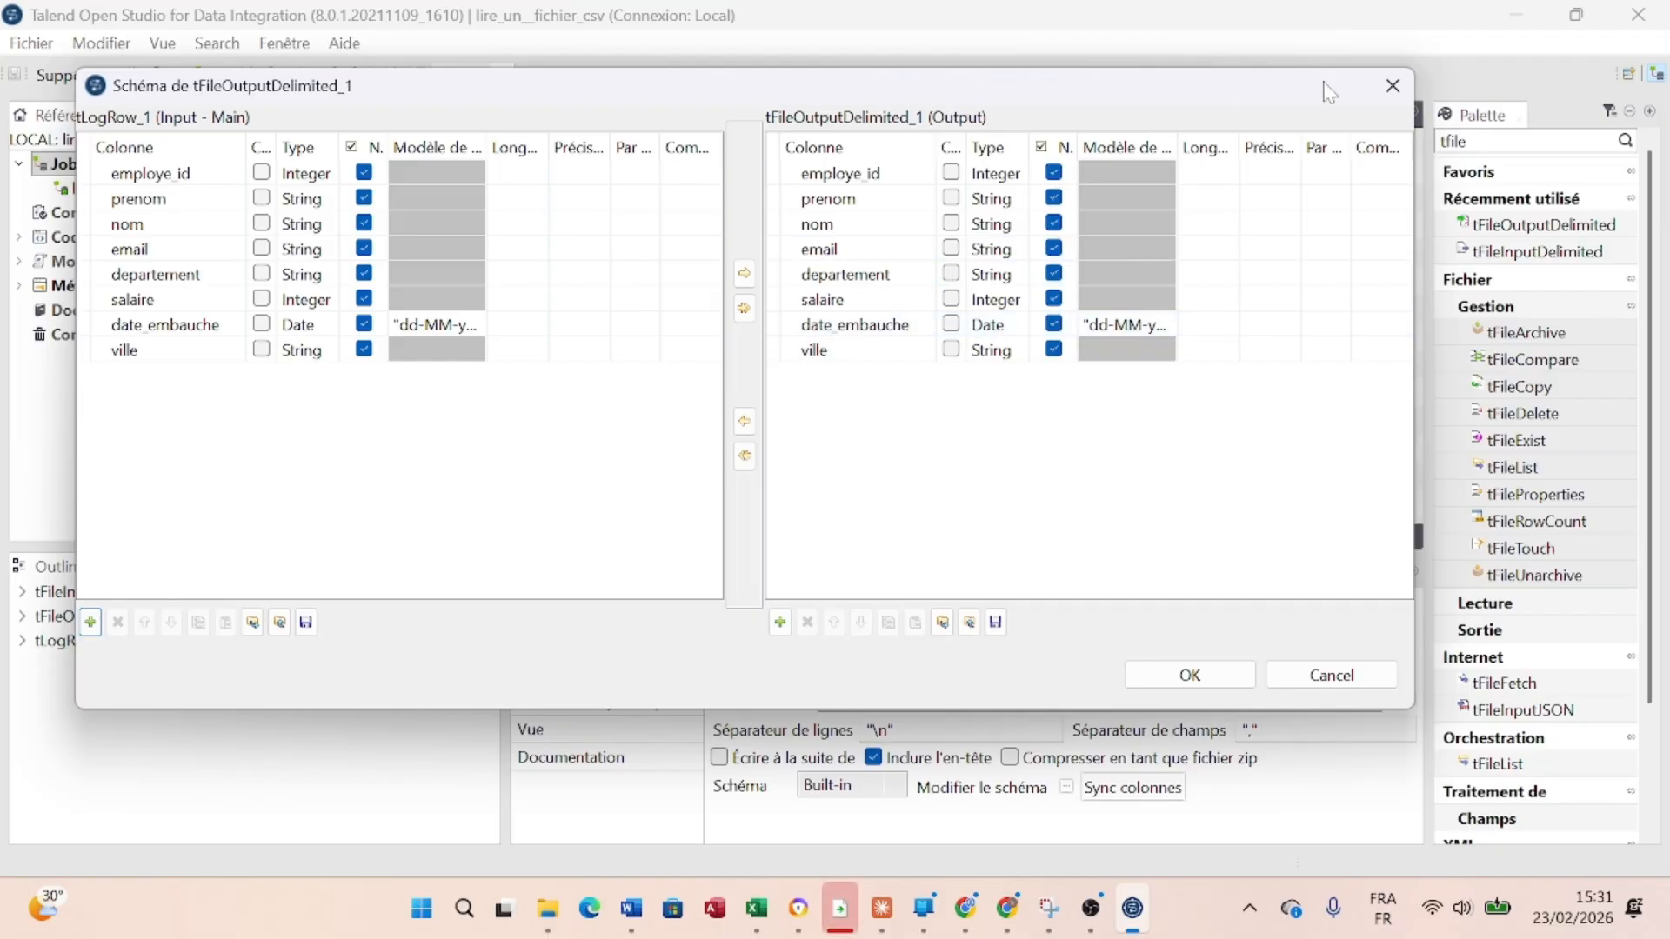
click(1390, 87)
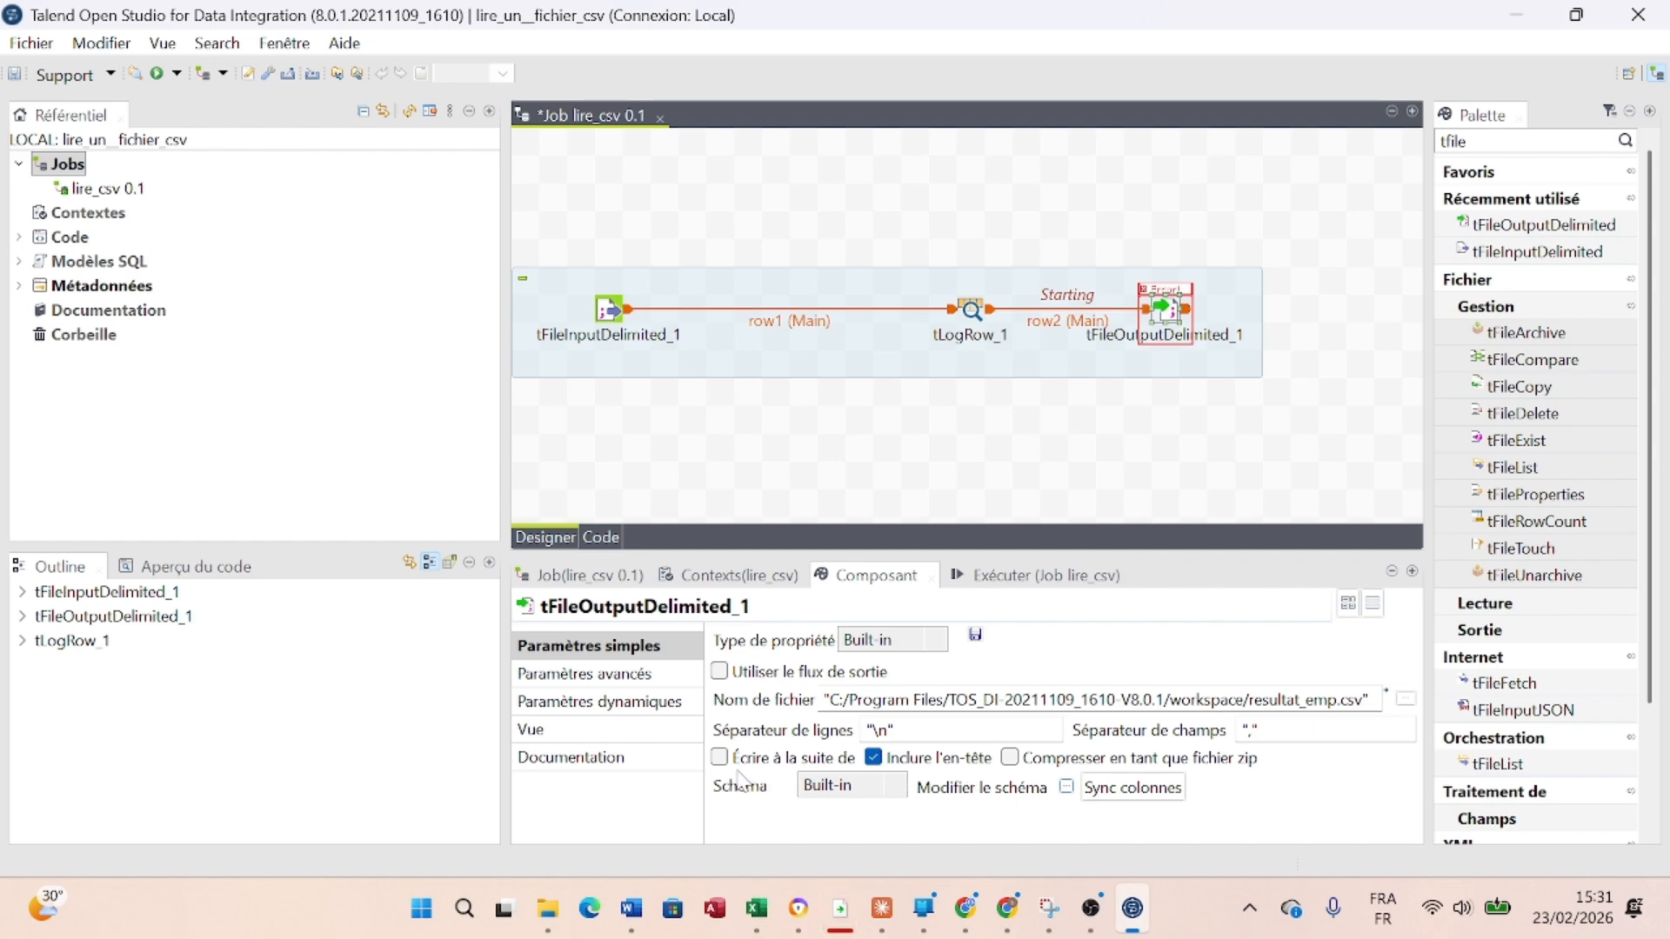
Enable Options CSV in the advanced settings of tFileOutputDelimited_1, leaving Utiliser le flux de sortie disabled
click(719, 671)
click(720, 671)
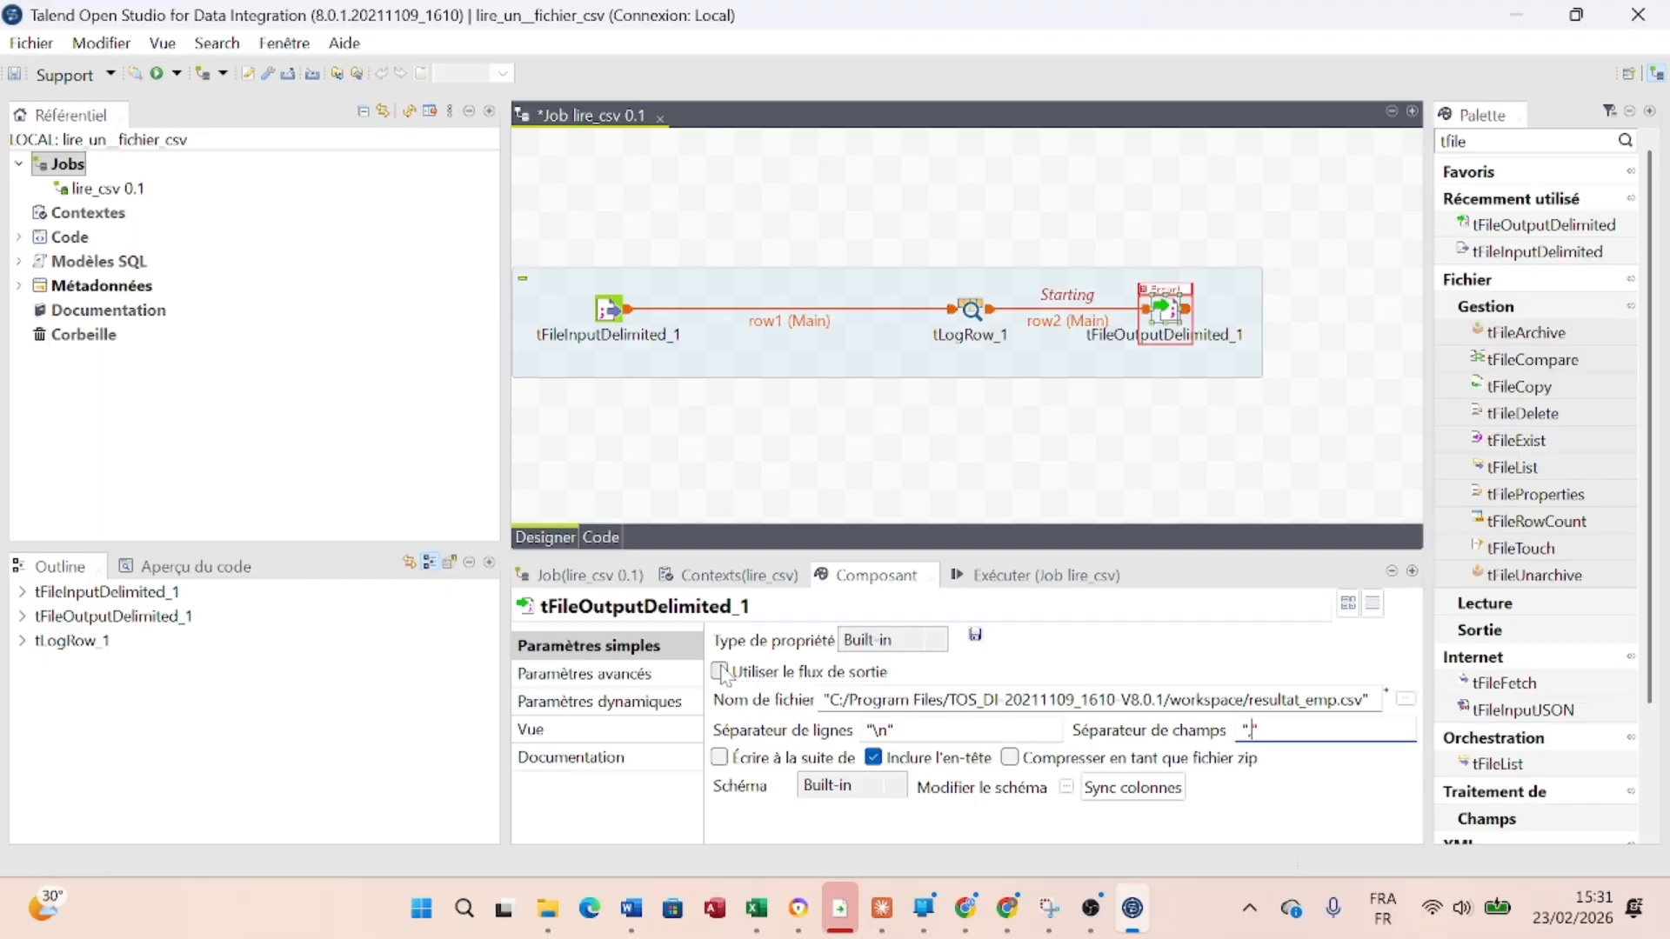
click(628, 684)
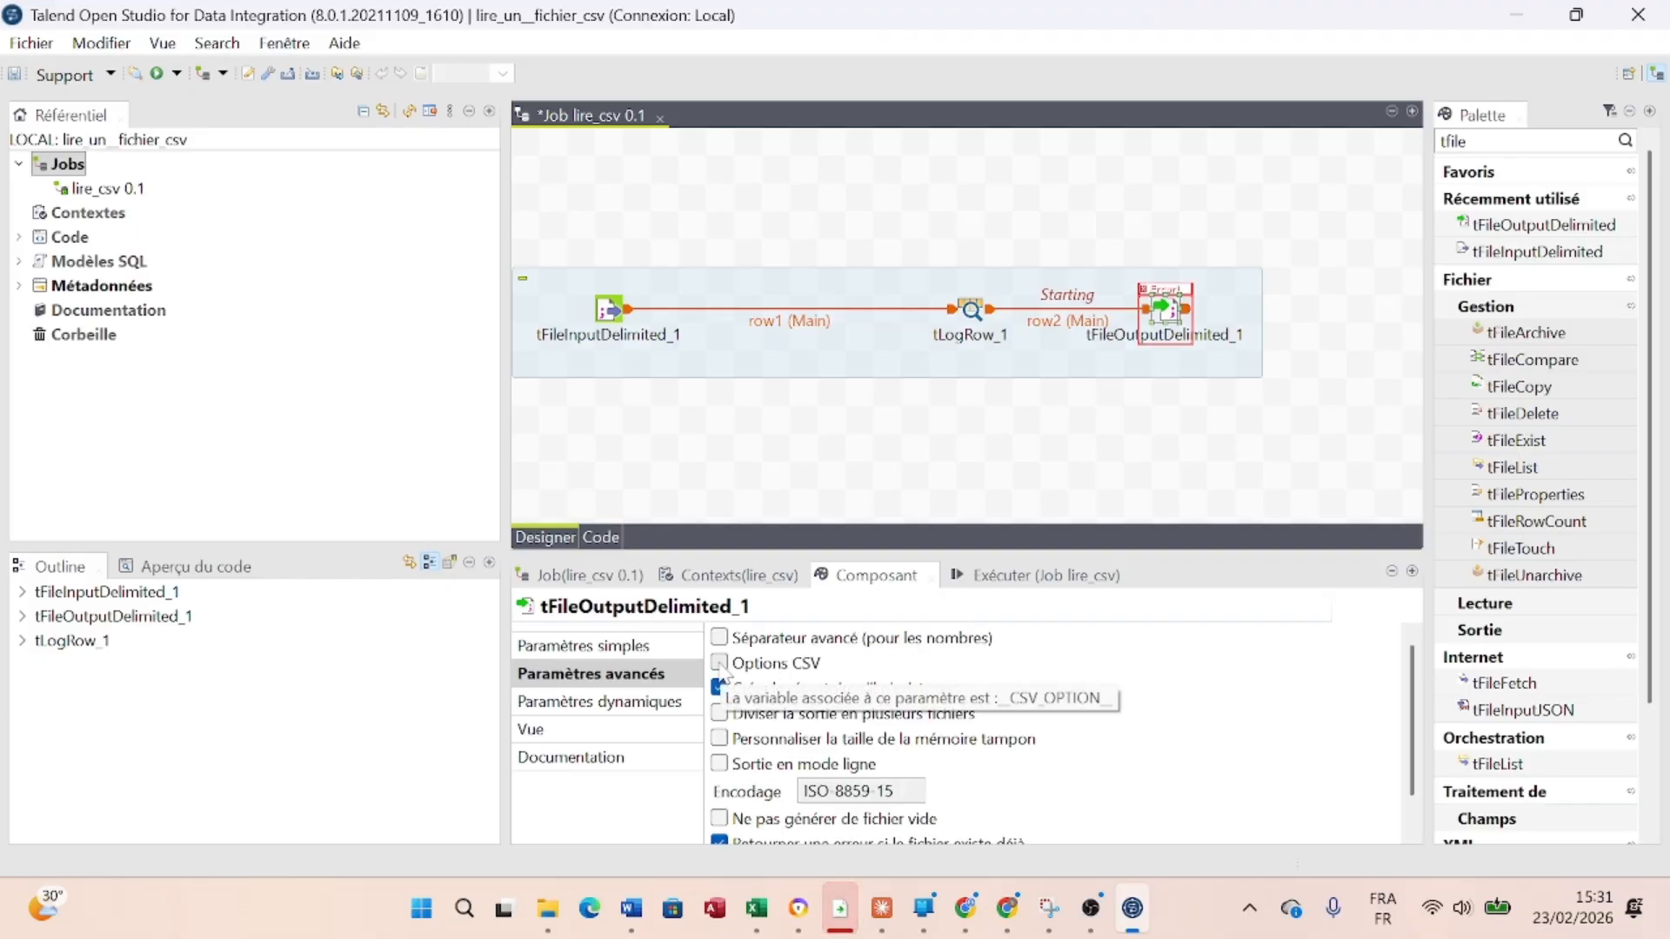
click(720, 663)
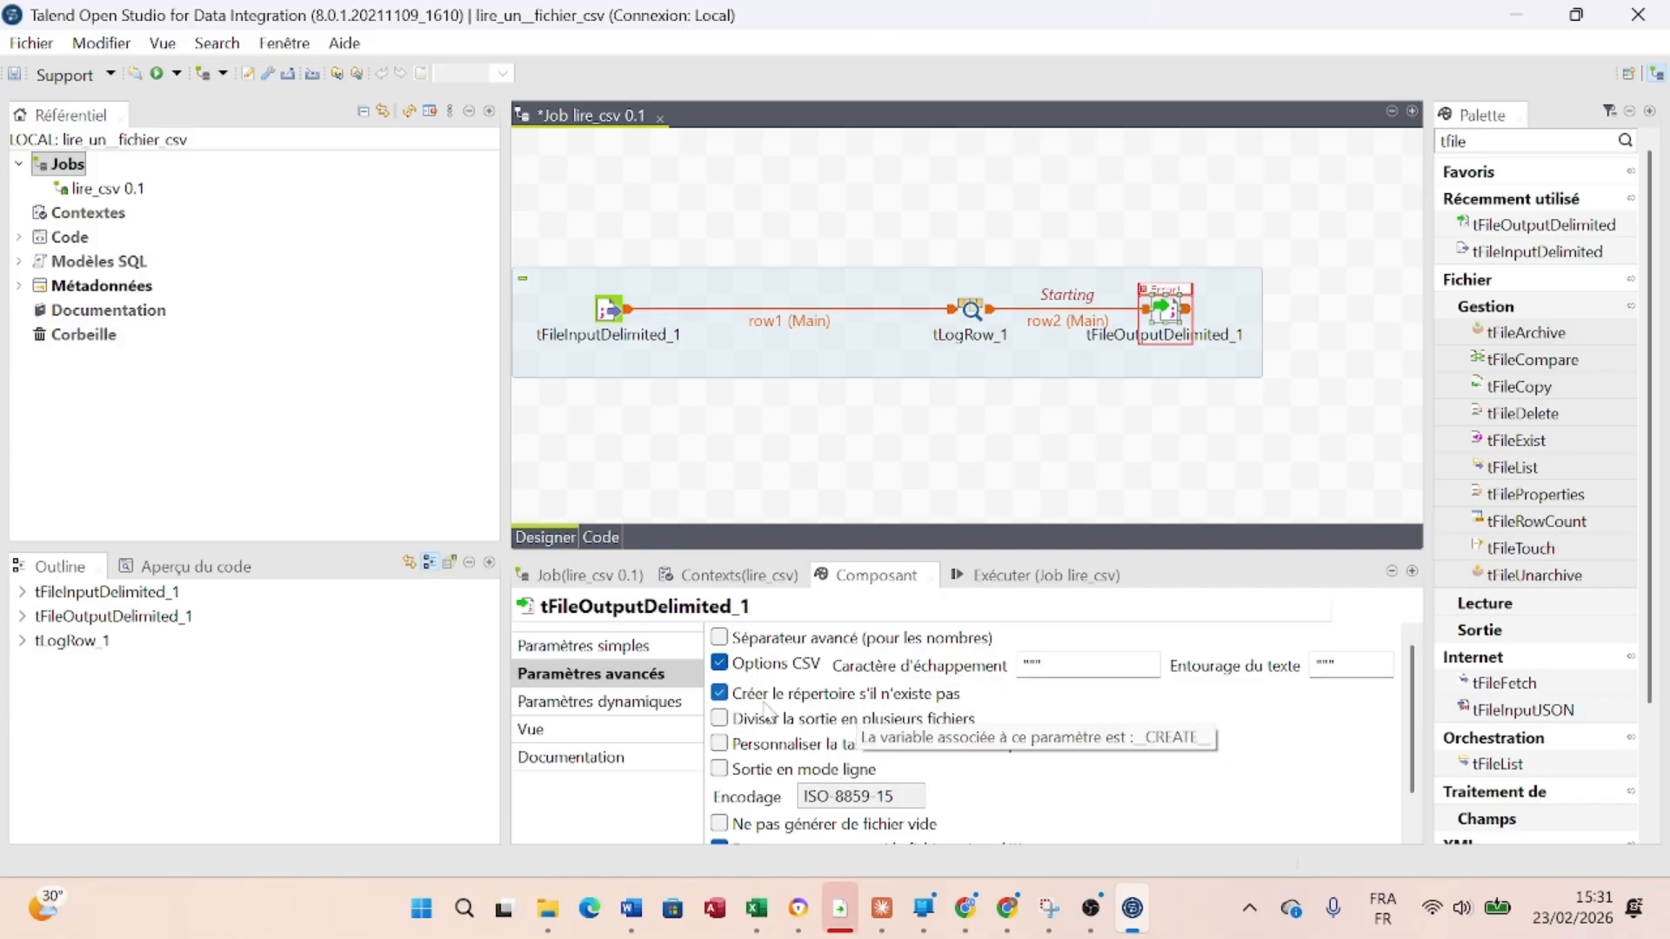
scroll(748, 737, down, 1)
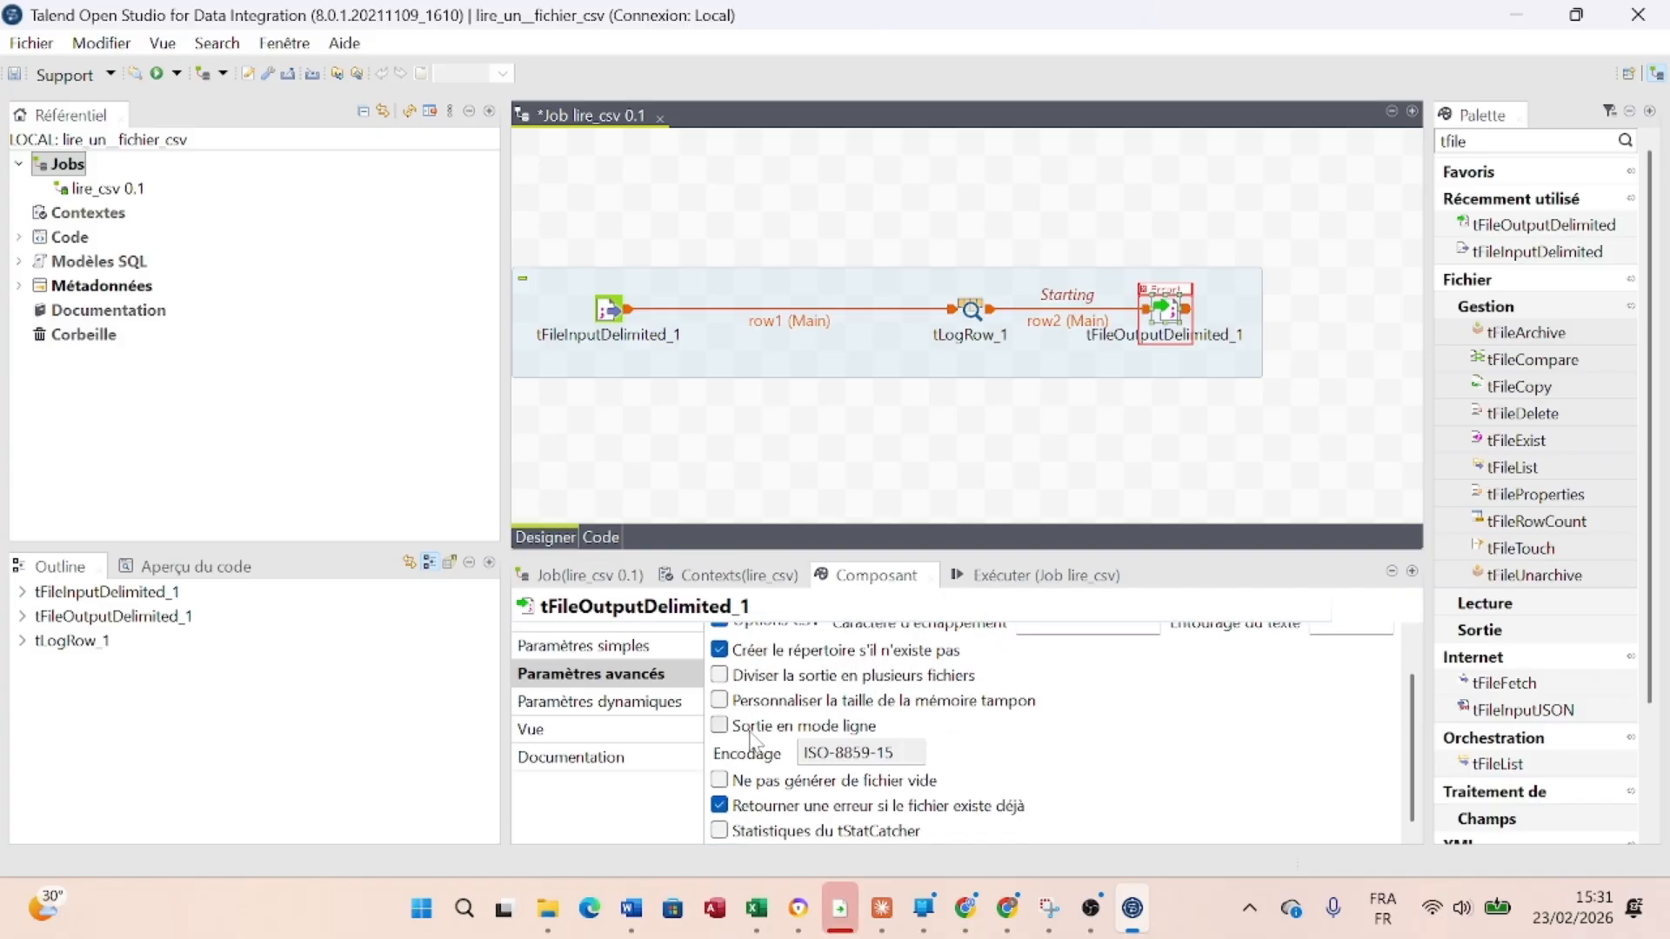
Rename the output file of tFileOutputDelimited_1 to resultat_em.csv in the same workspace folder and synchronize its columns
click(589, 645)
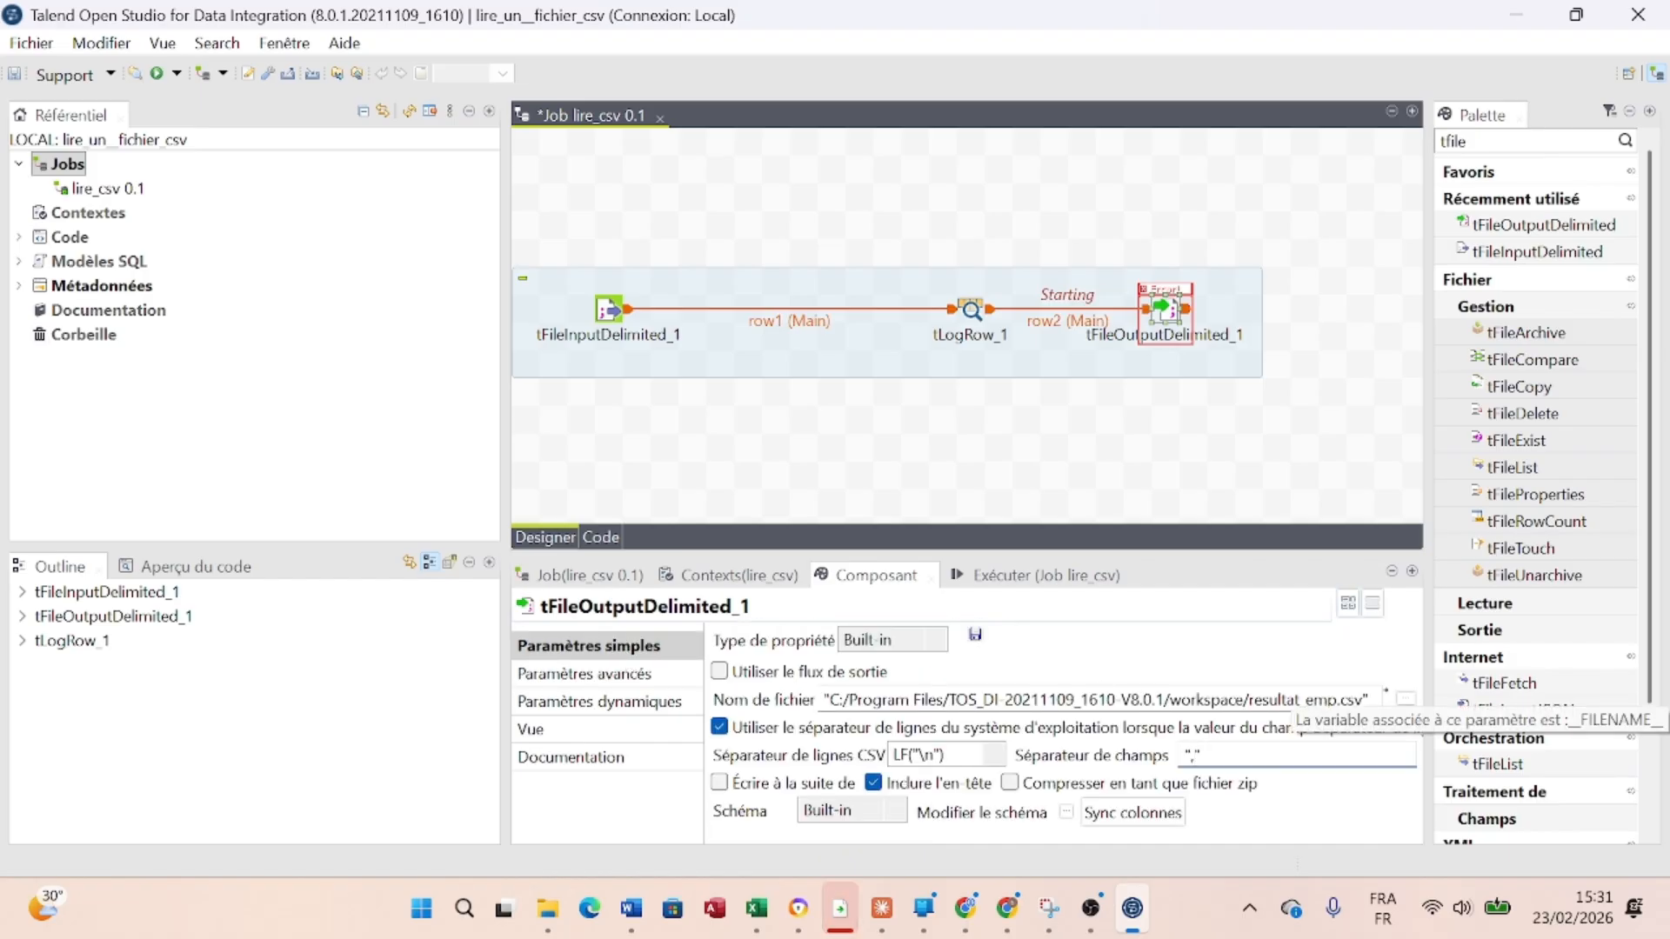
click(1338, 700)
key(BackSpace)
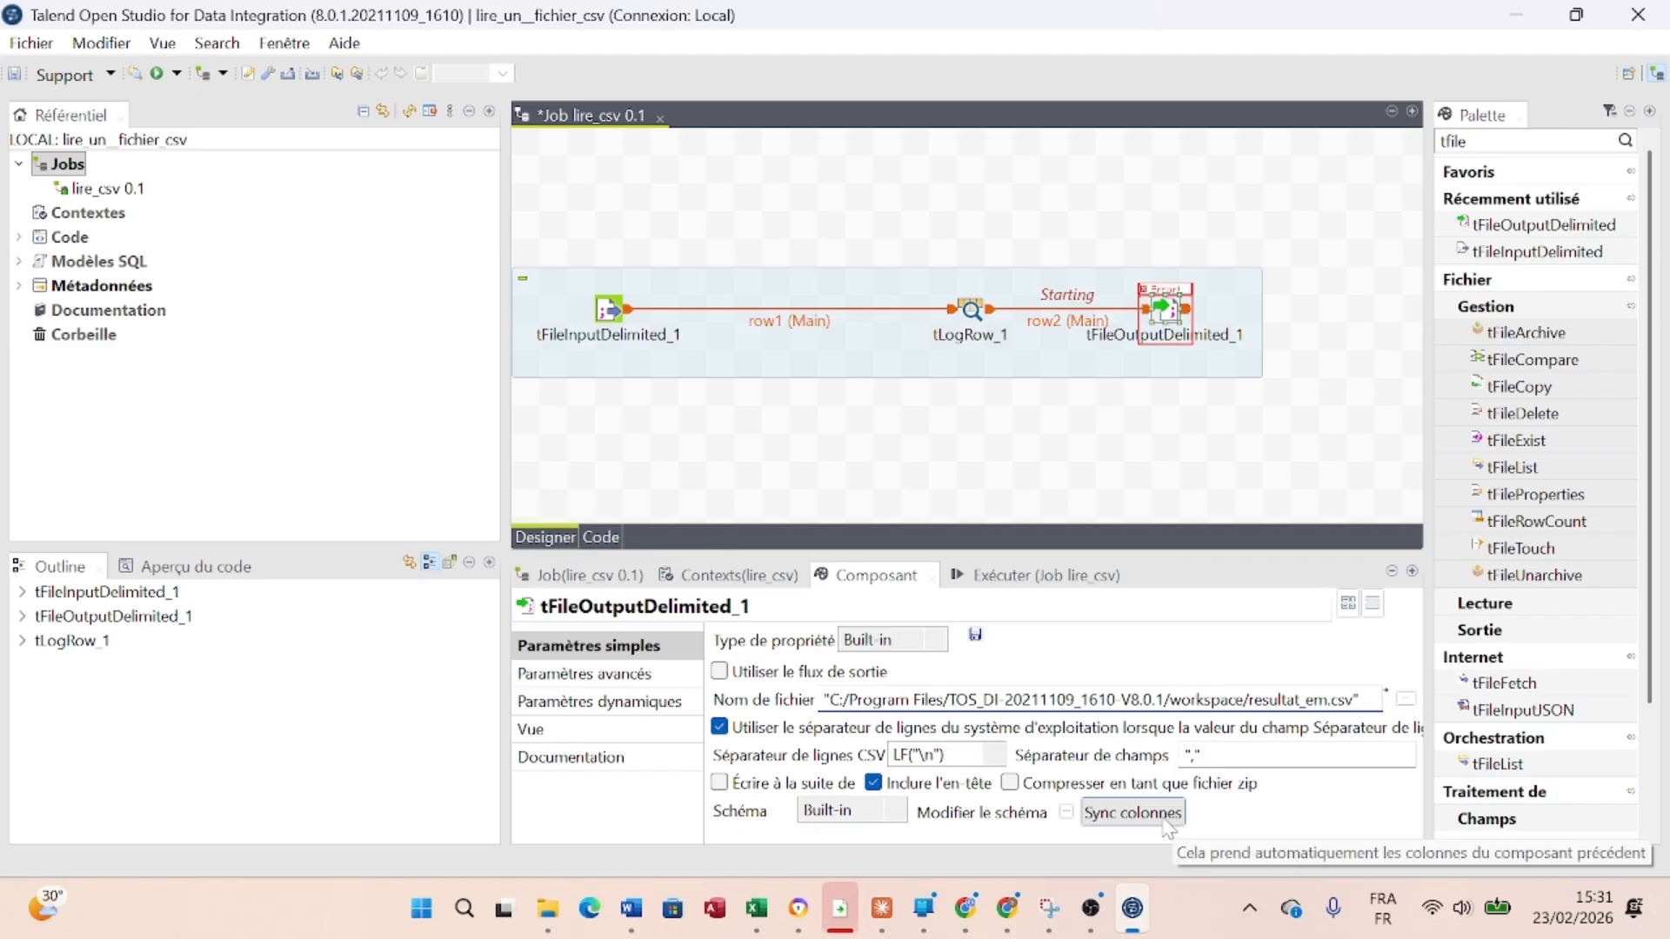
click(1131, 812)
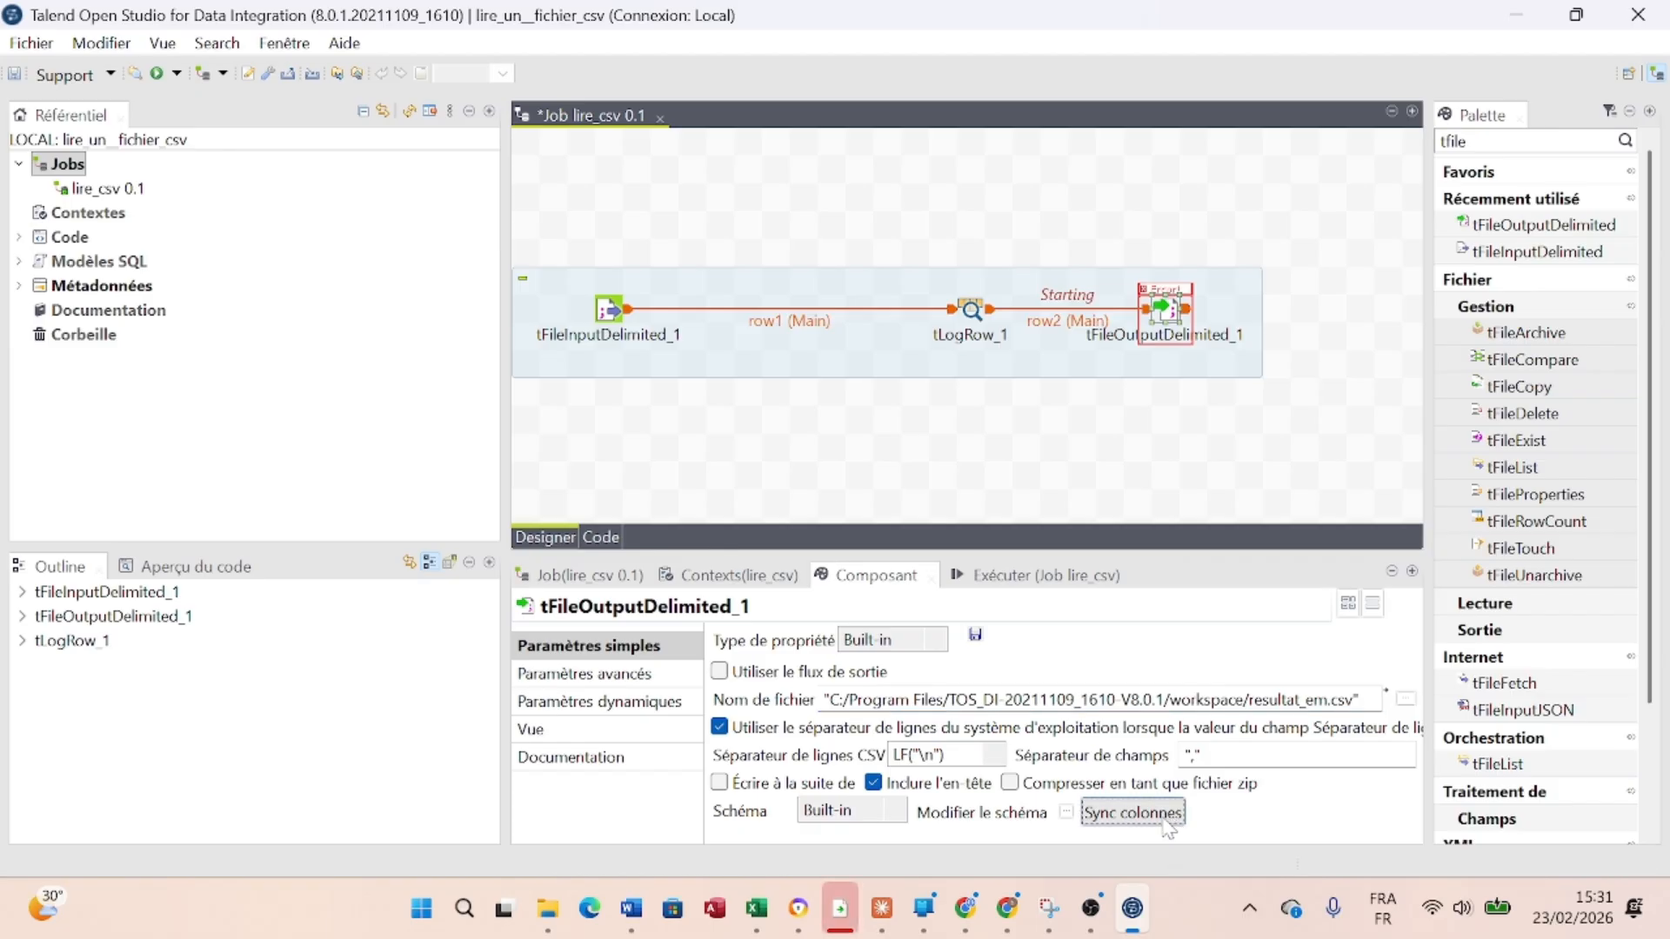
Clear the console, execute the job lire_csv again and review the rows printed by tLogRow_1
click(1057, 503)
click(1049, 584)
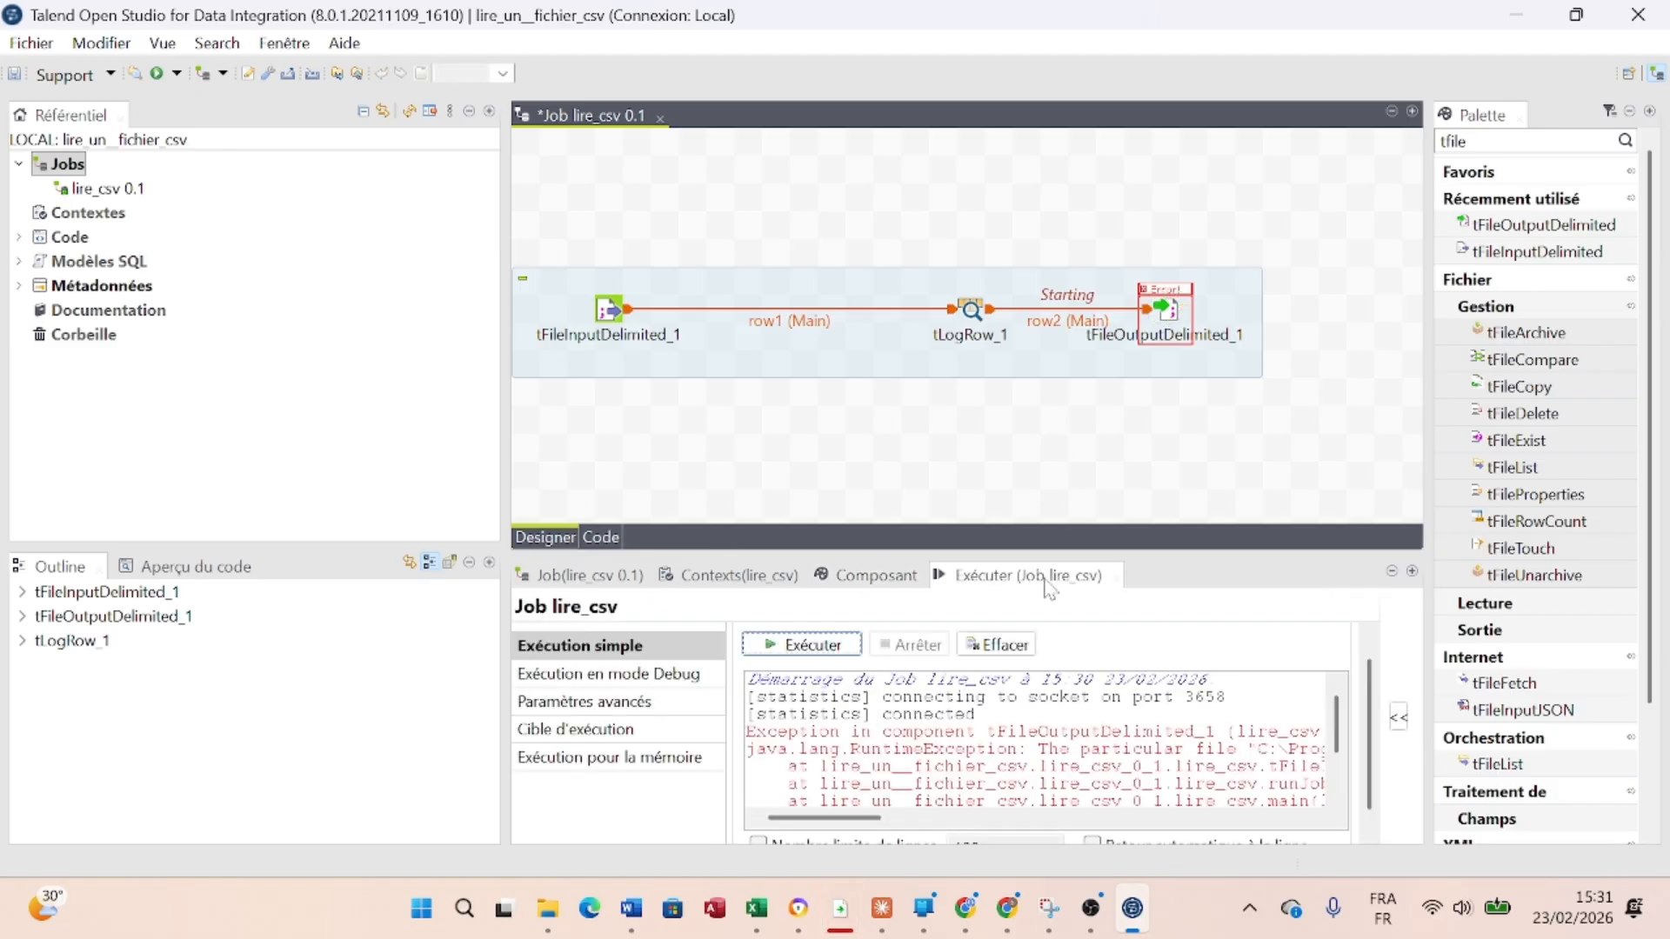
click(996, 646)
click(800, 645)
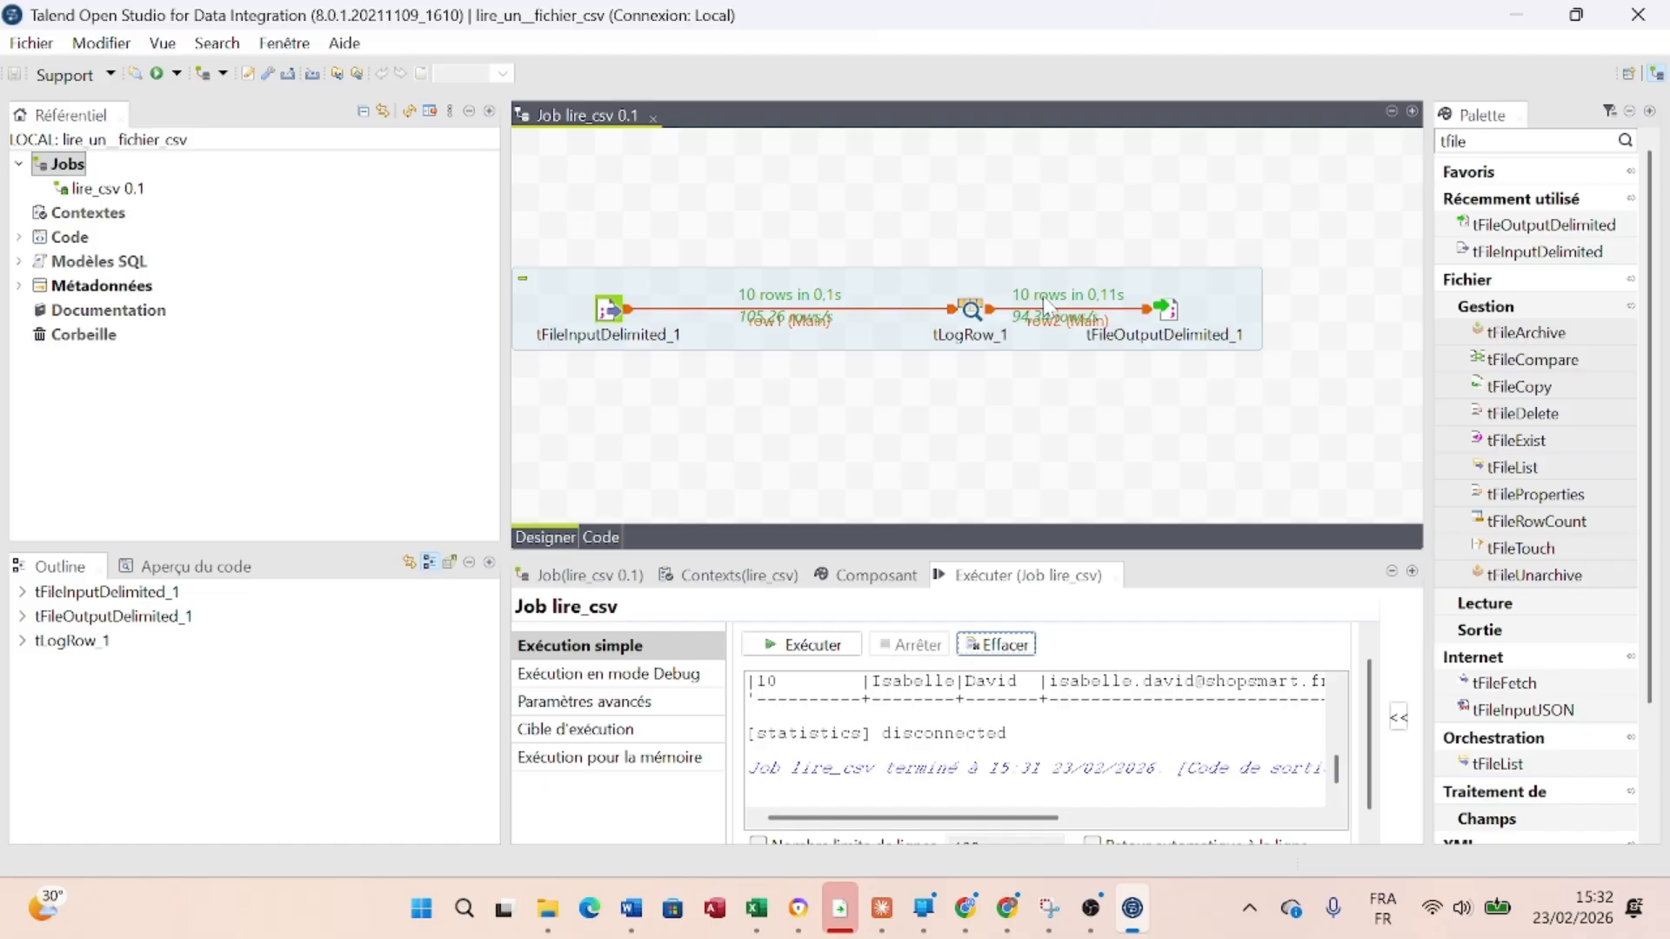
scroll(1035, 739, up, 2)
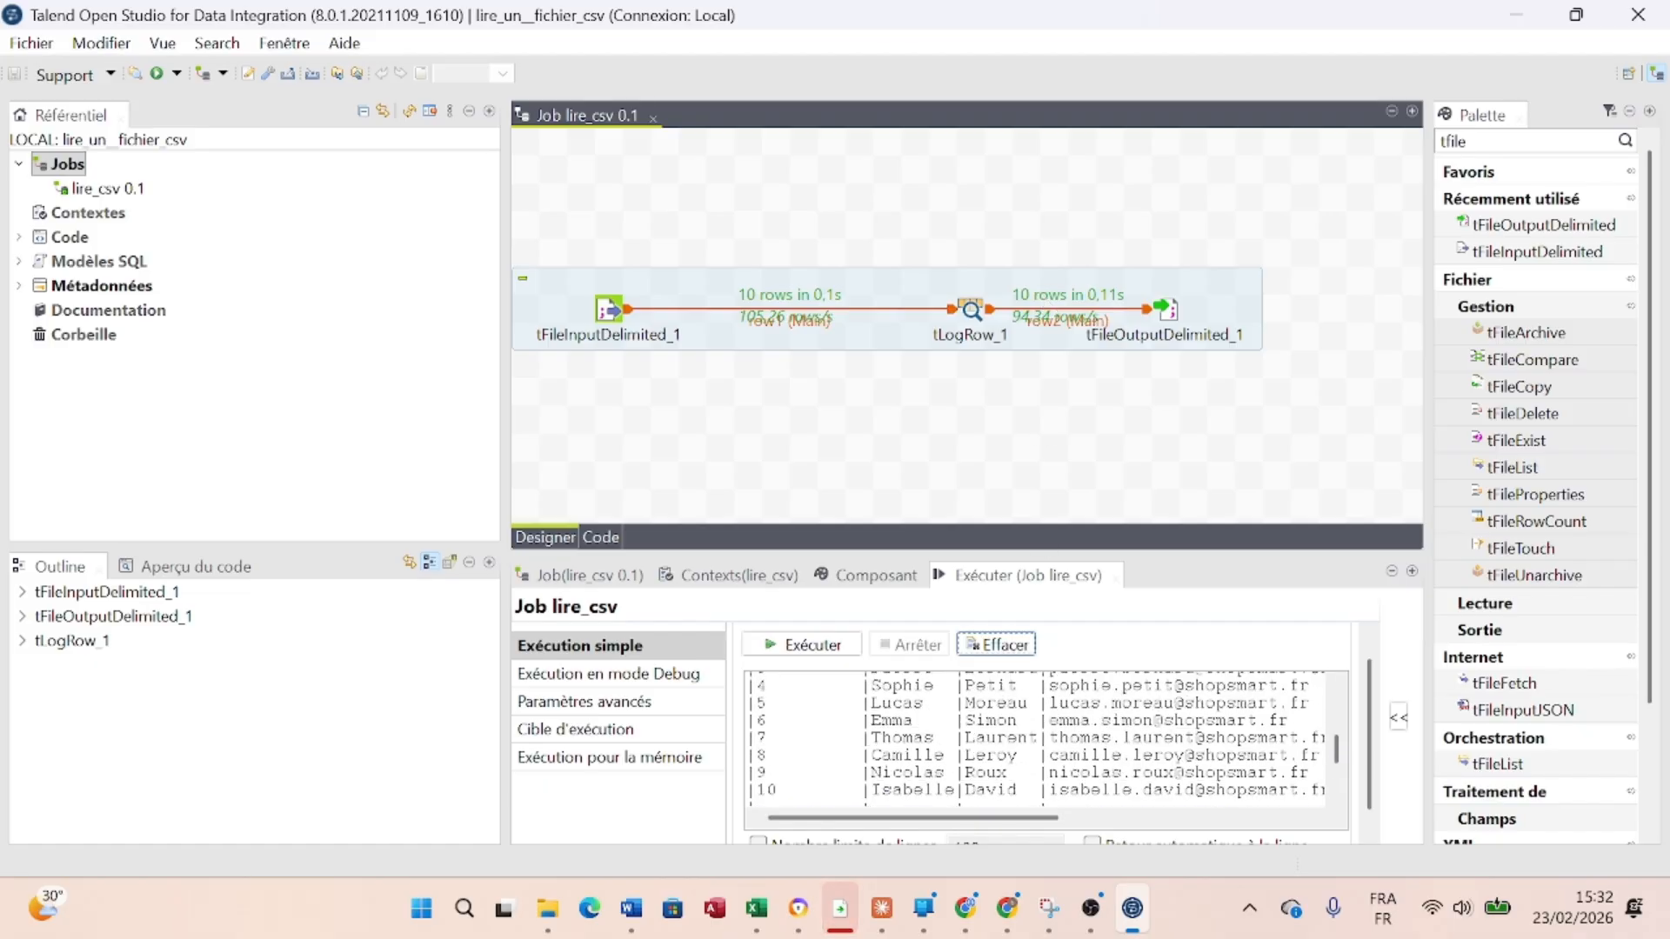
scroll(1035, 739, up, 4)
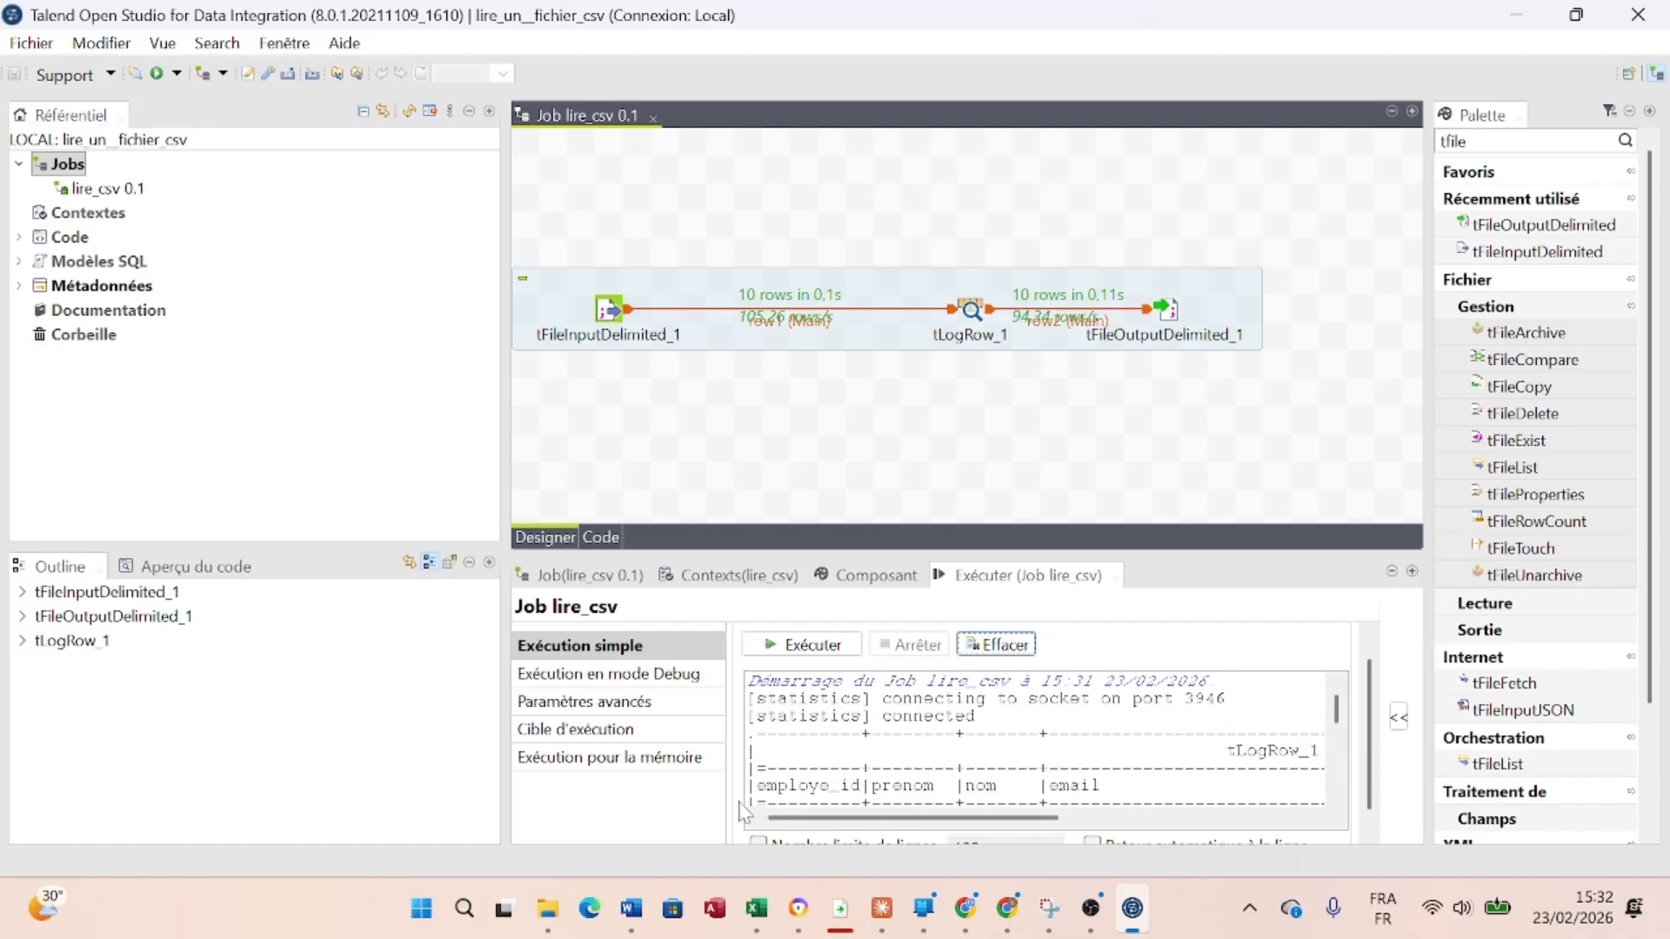
Switch to File Explorer and open resultat_em.csv from the Talend workspace folder in Excel
click(548, 913)
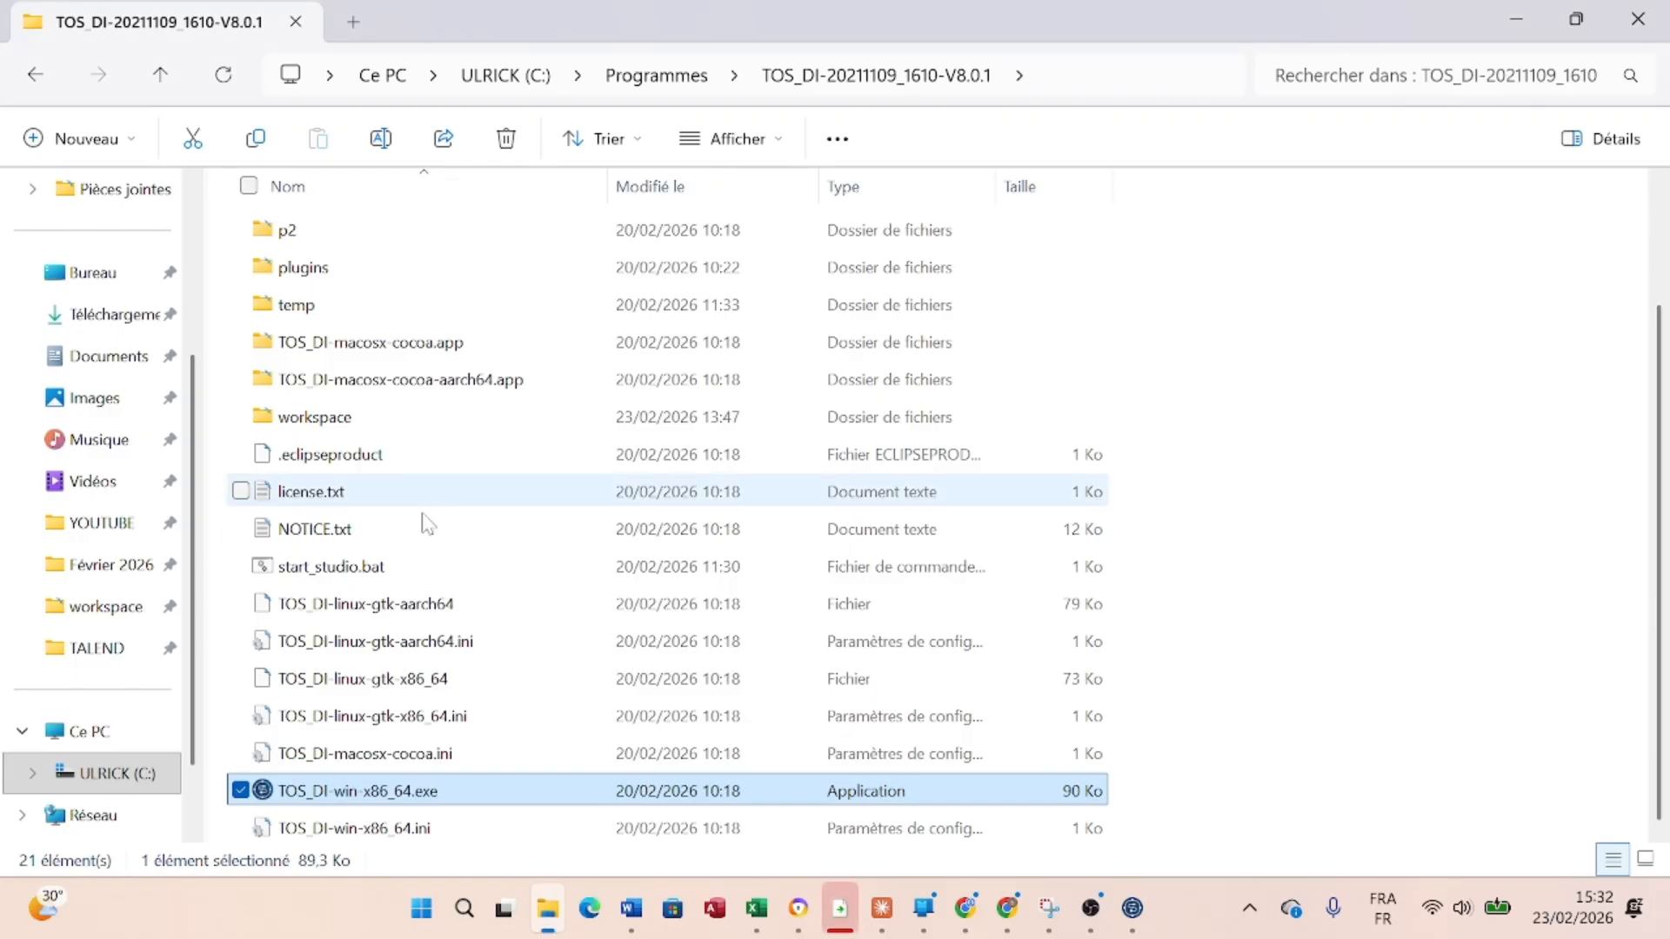
double_click(318, 419)
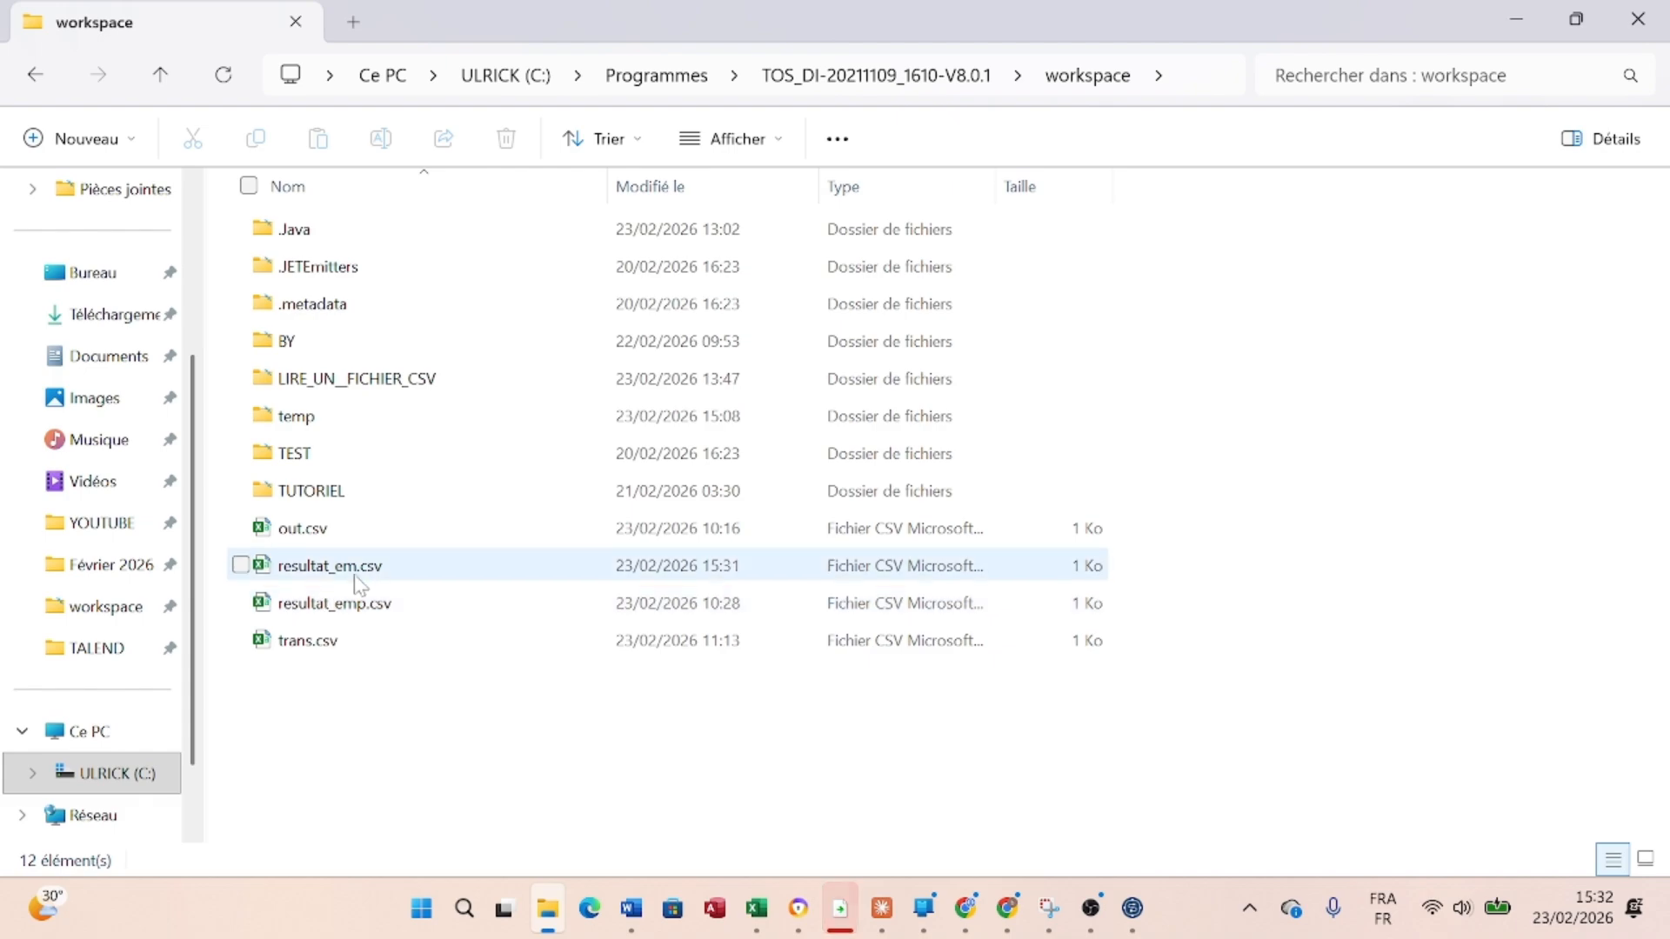
click(316, 576)
double_click(318, 576)
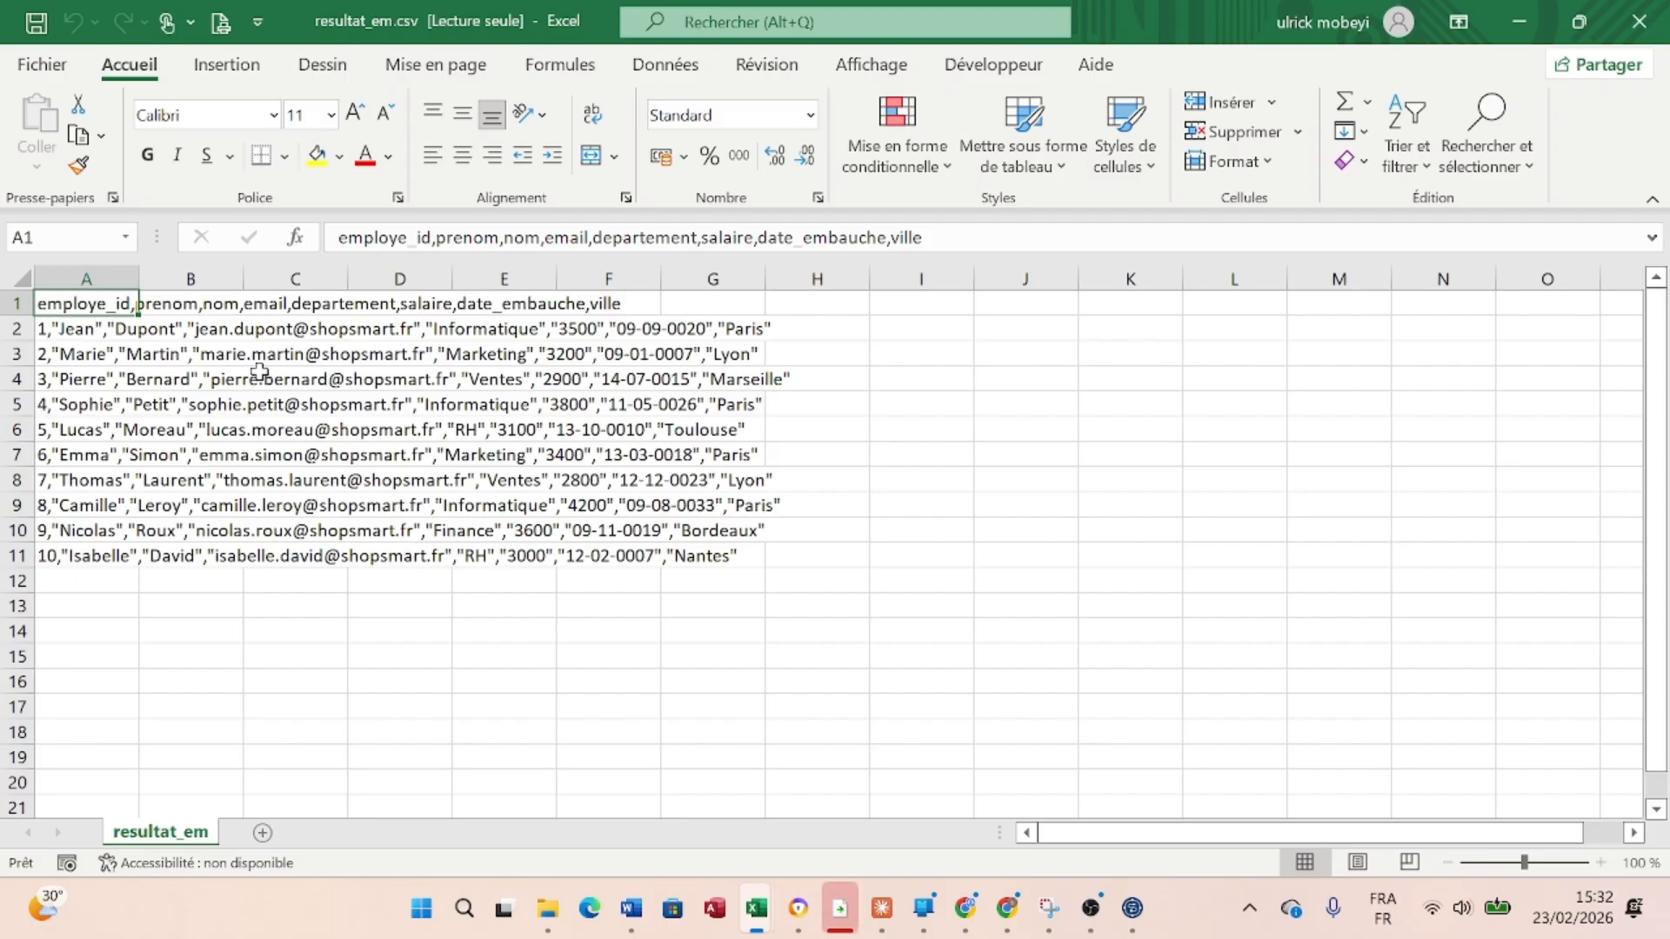
Split column A of resultat_em into columns with tab, semicolon and comma delimiters, and auto-fit all column widths
click(91, 270)
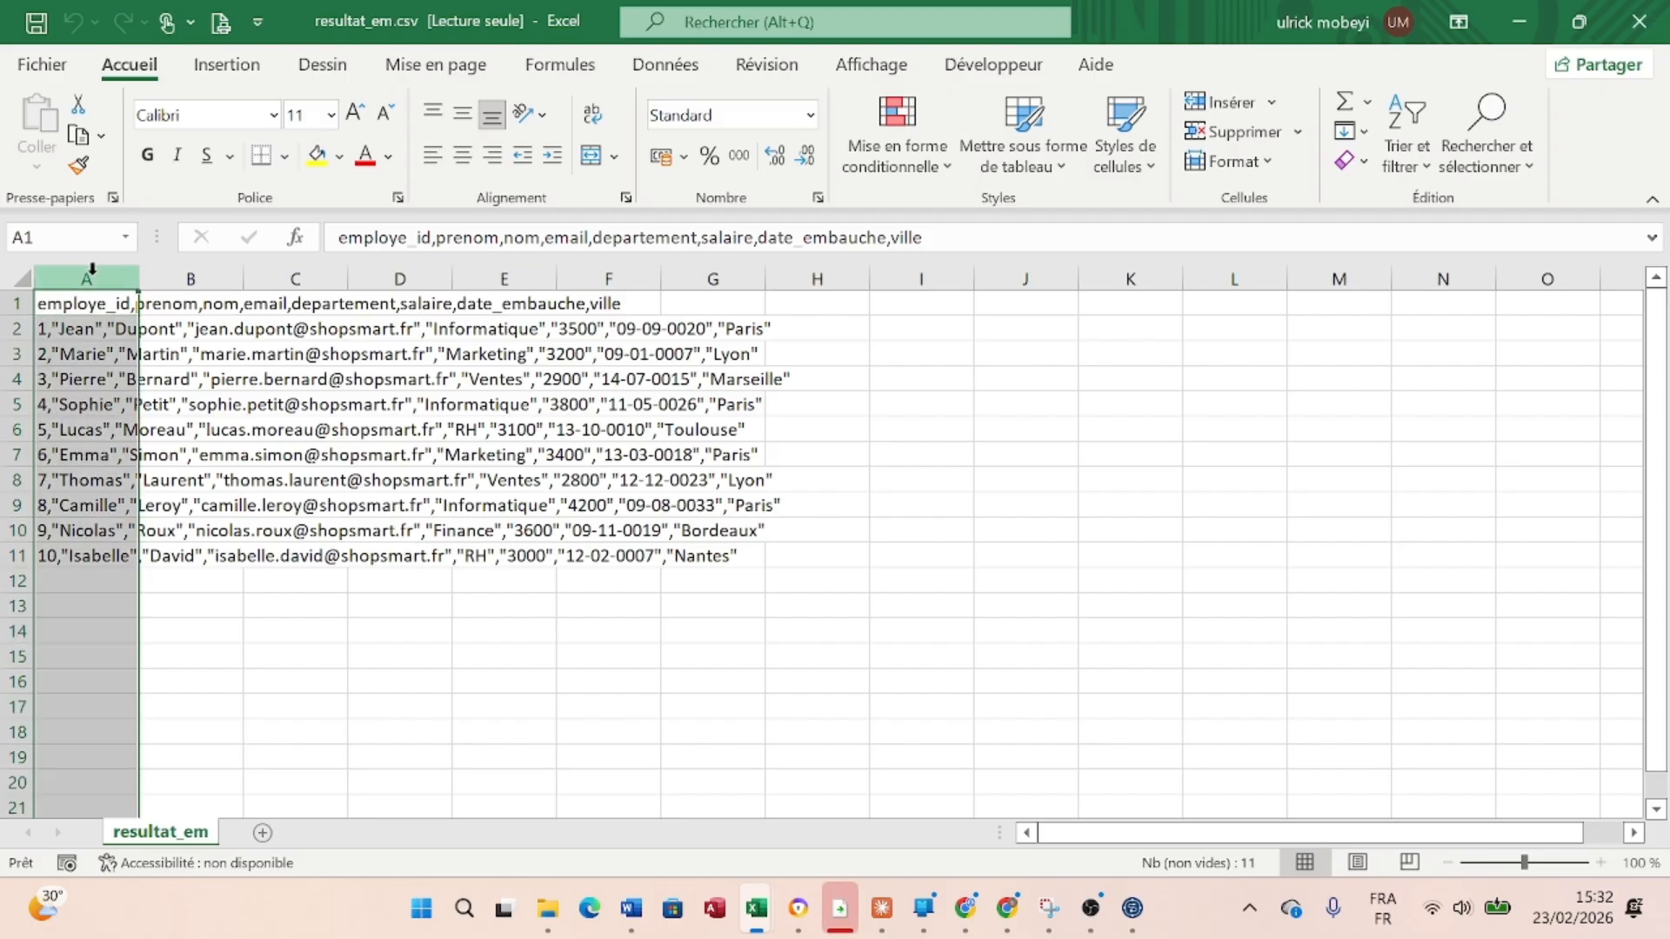
click(668, 66)
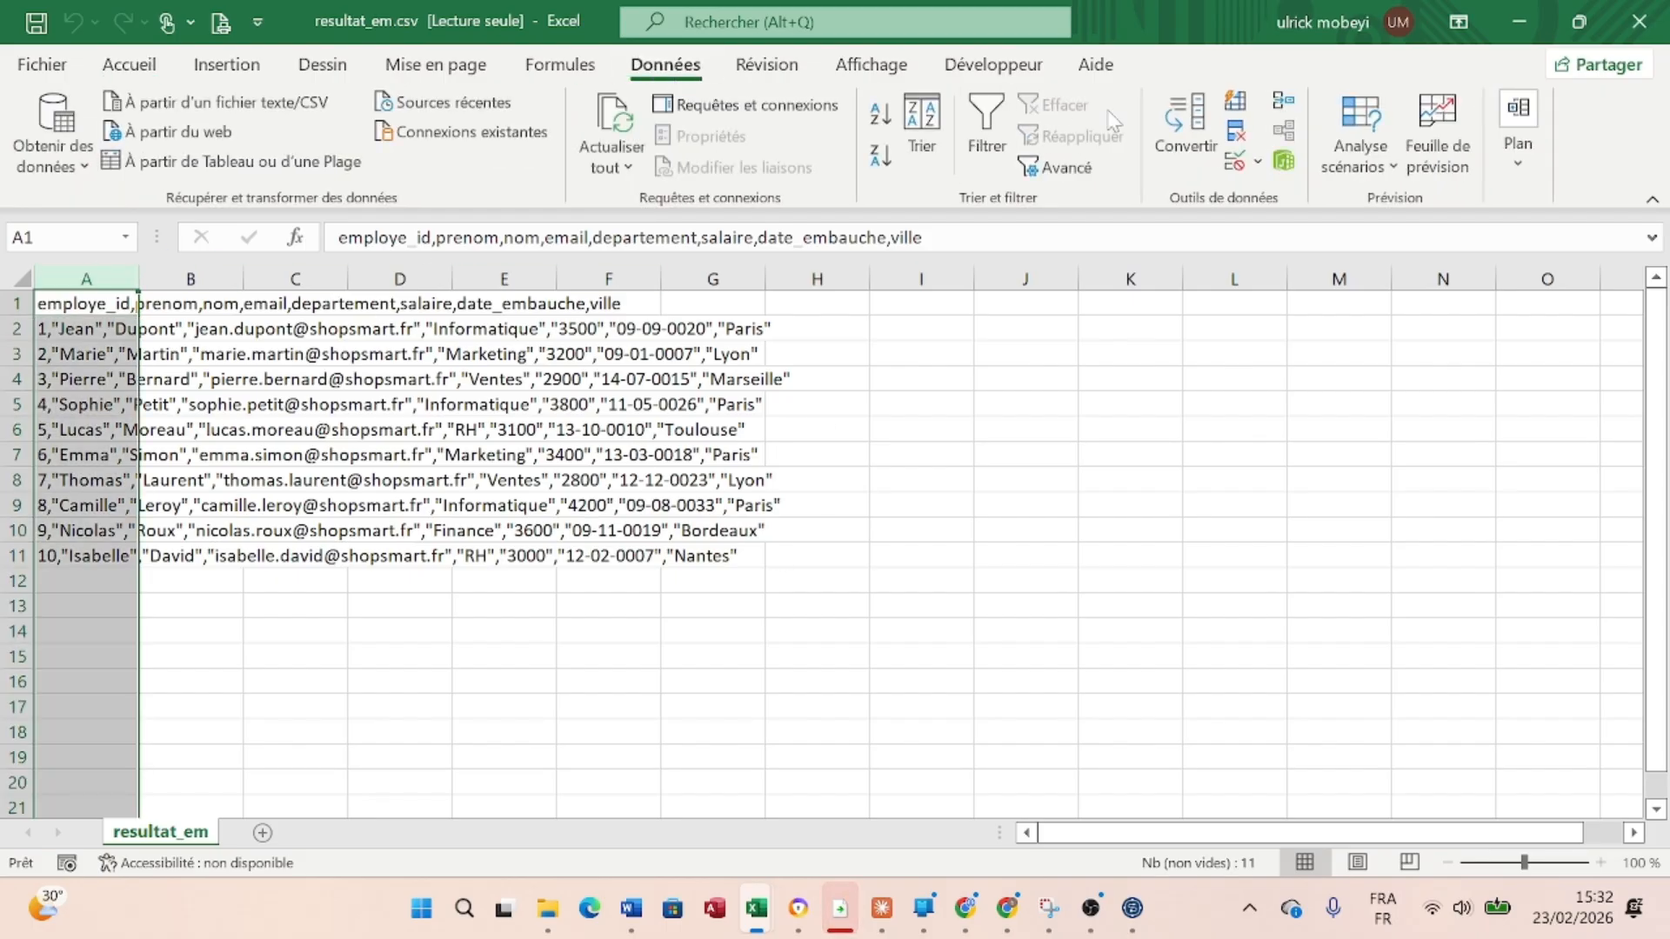
click(1192, 135)
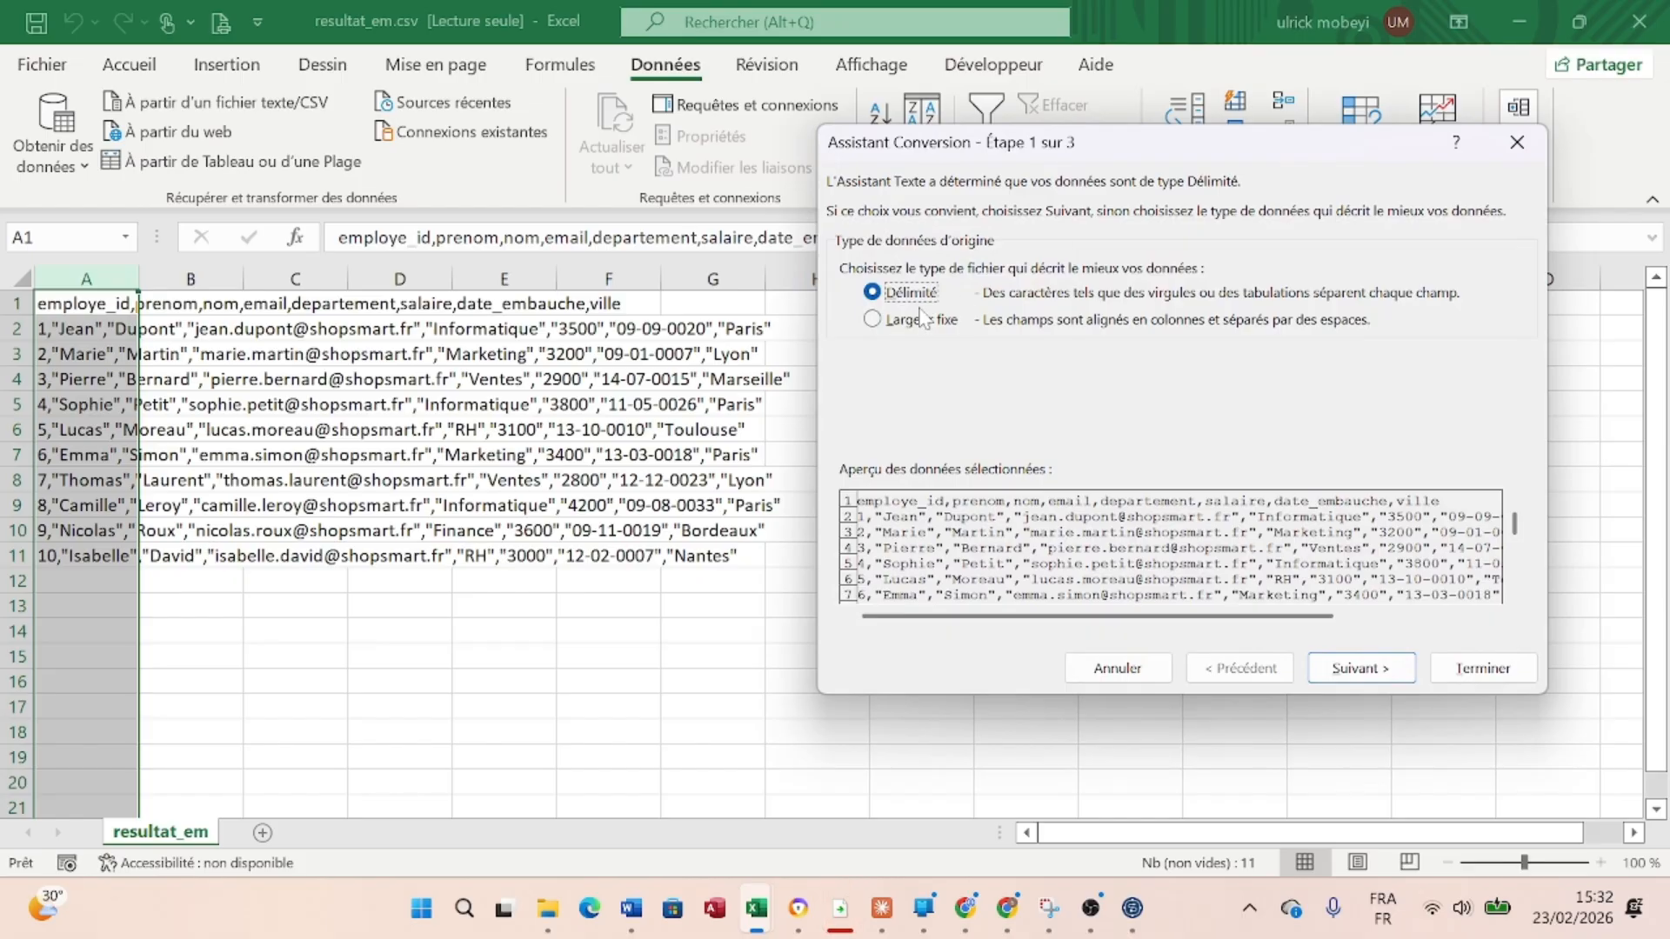
click(1364, 671)
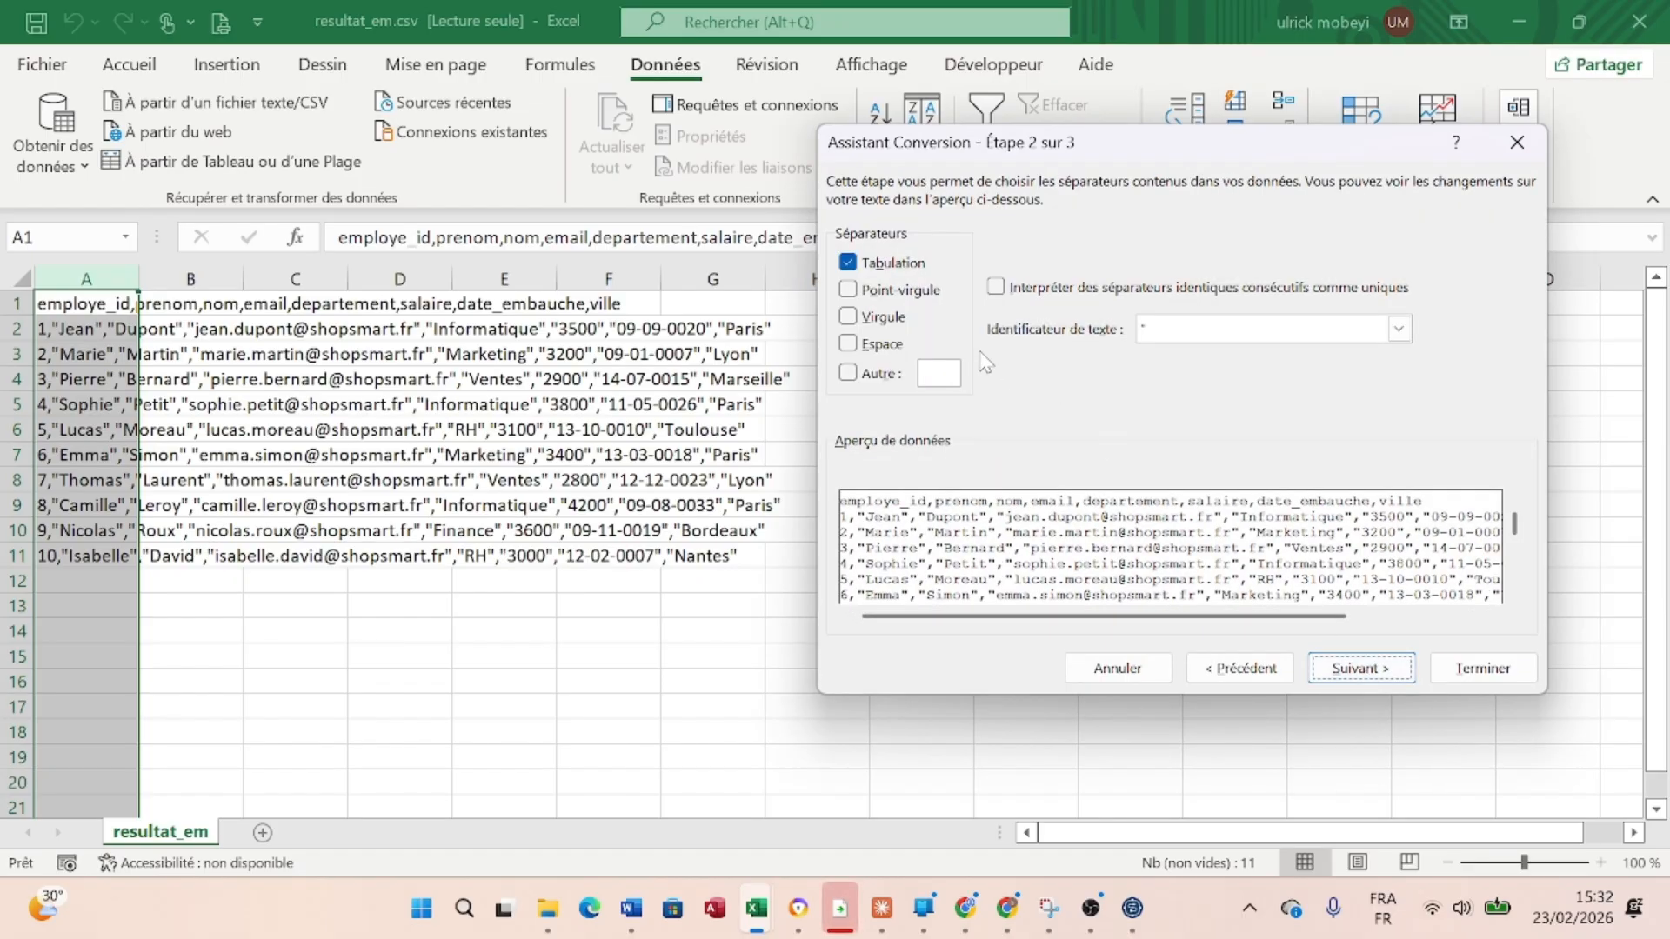
click(848, 291)
click(848, 318)
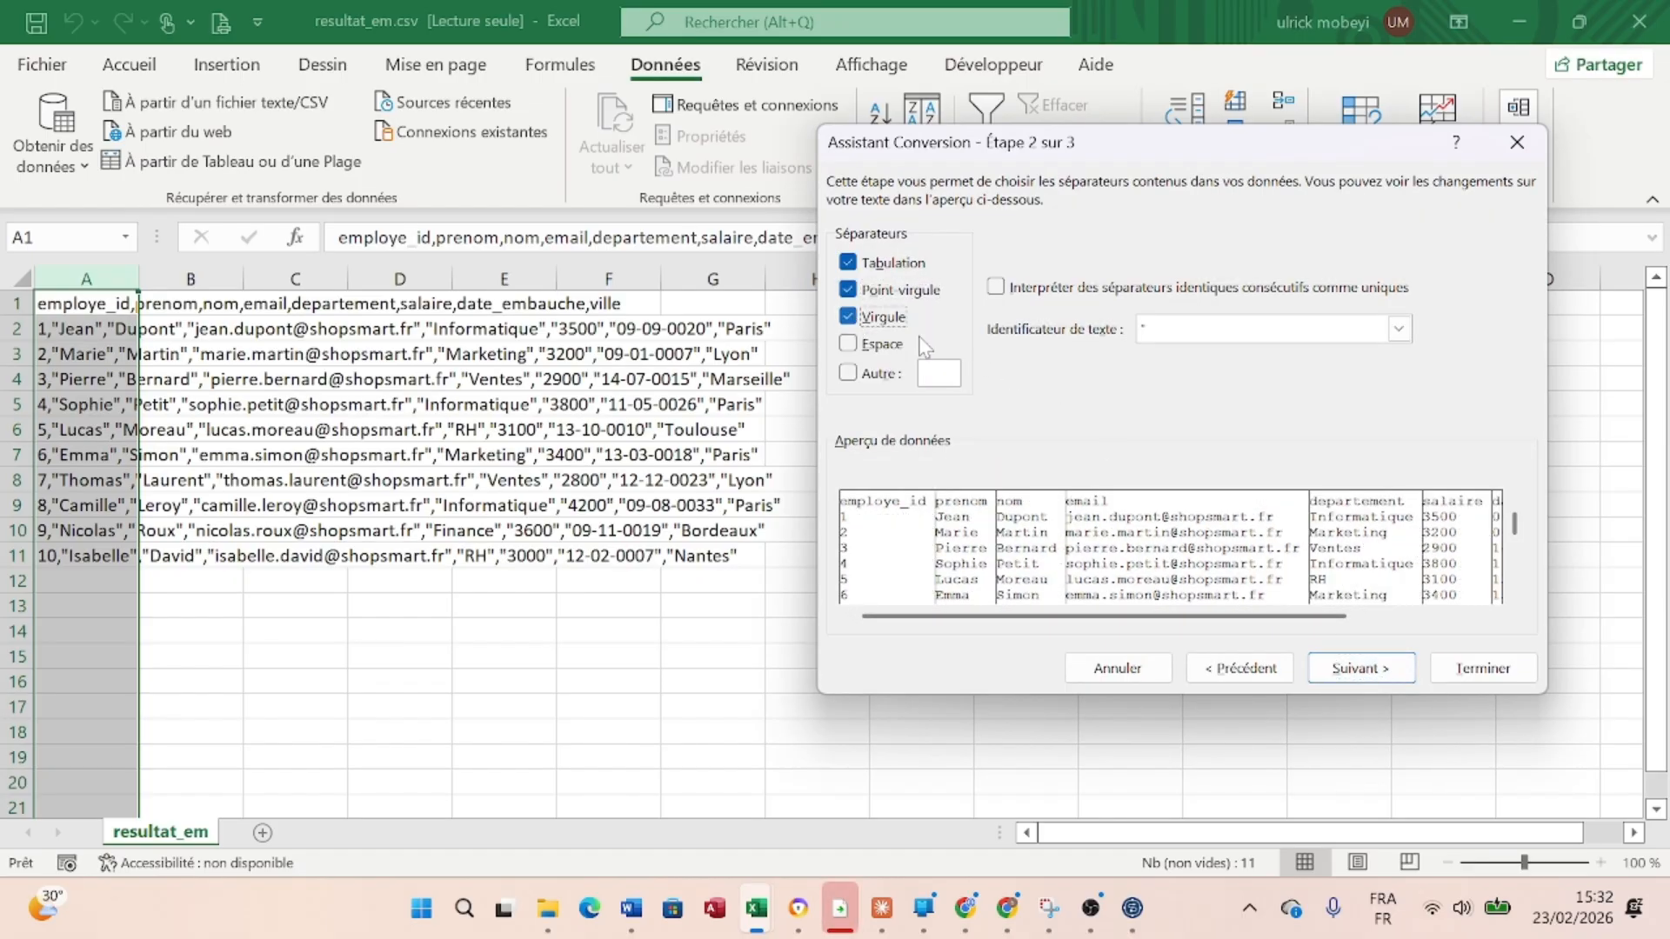
click(1461, 668)
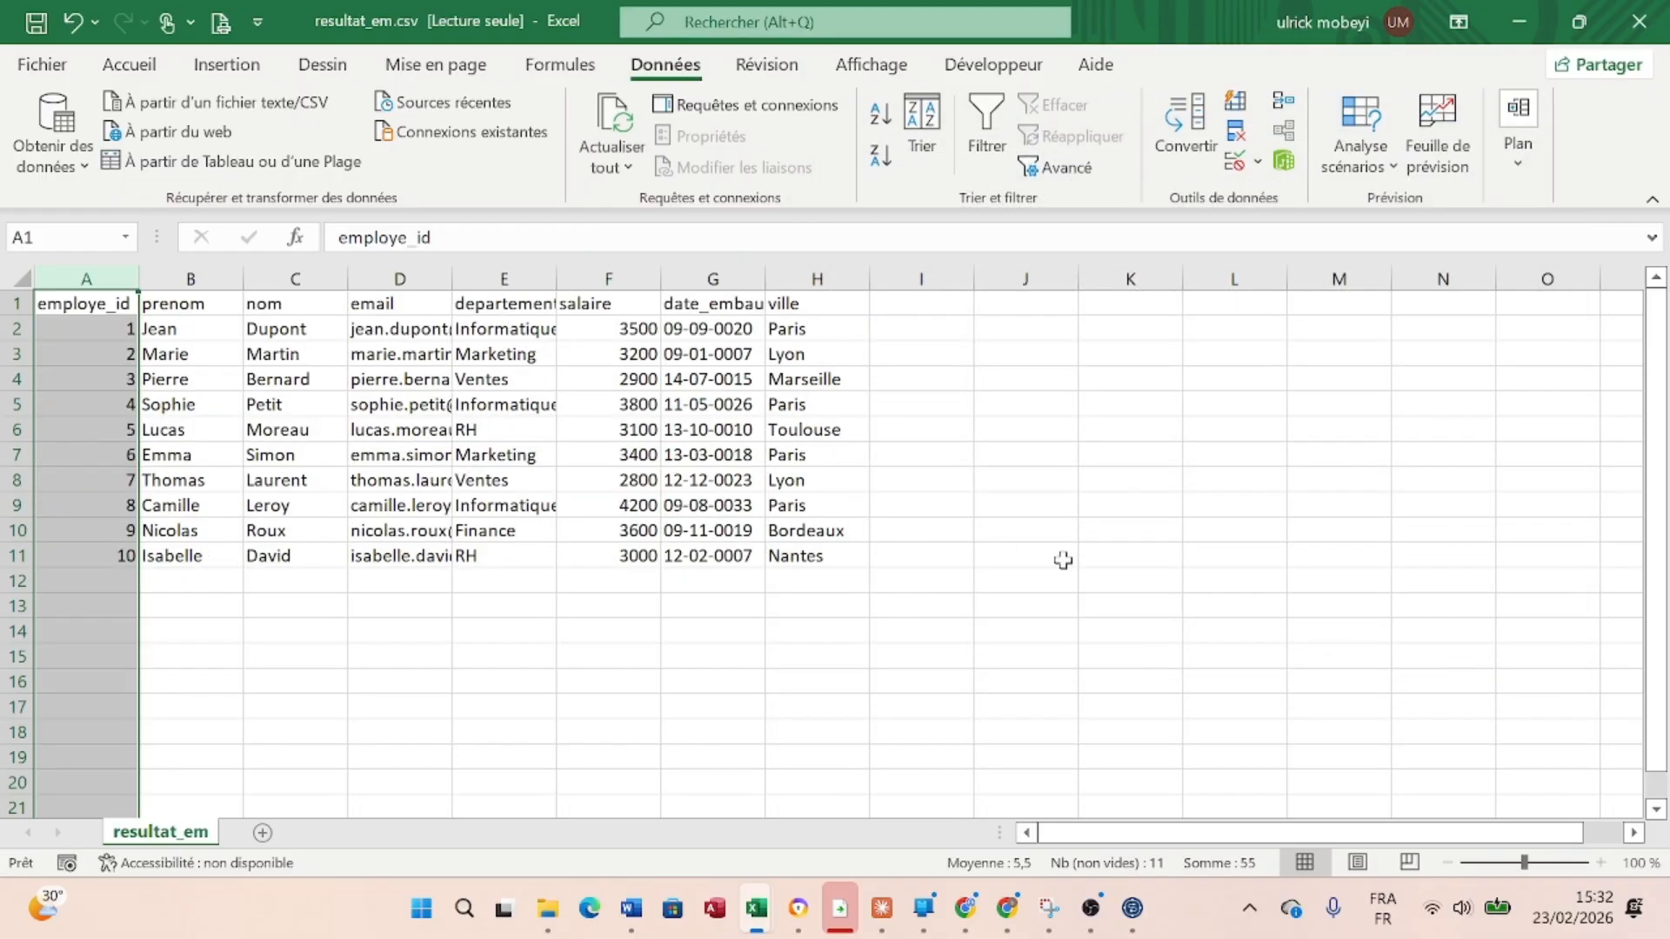
click(21, 277)
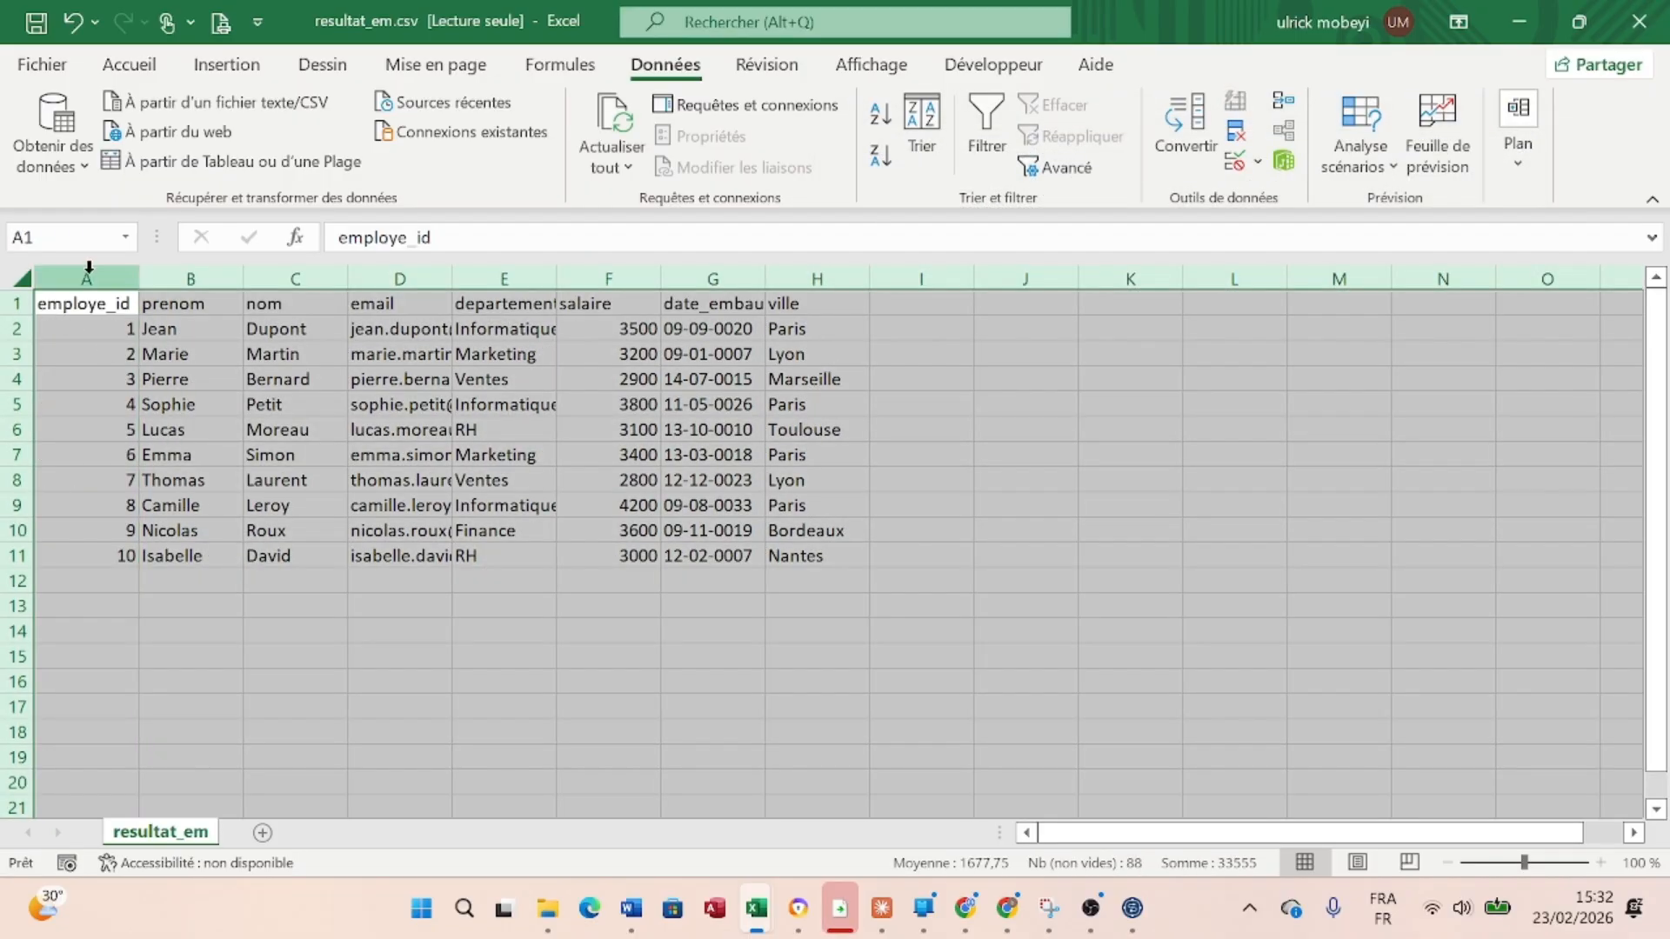
double_click(139, 277)
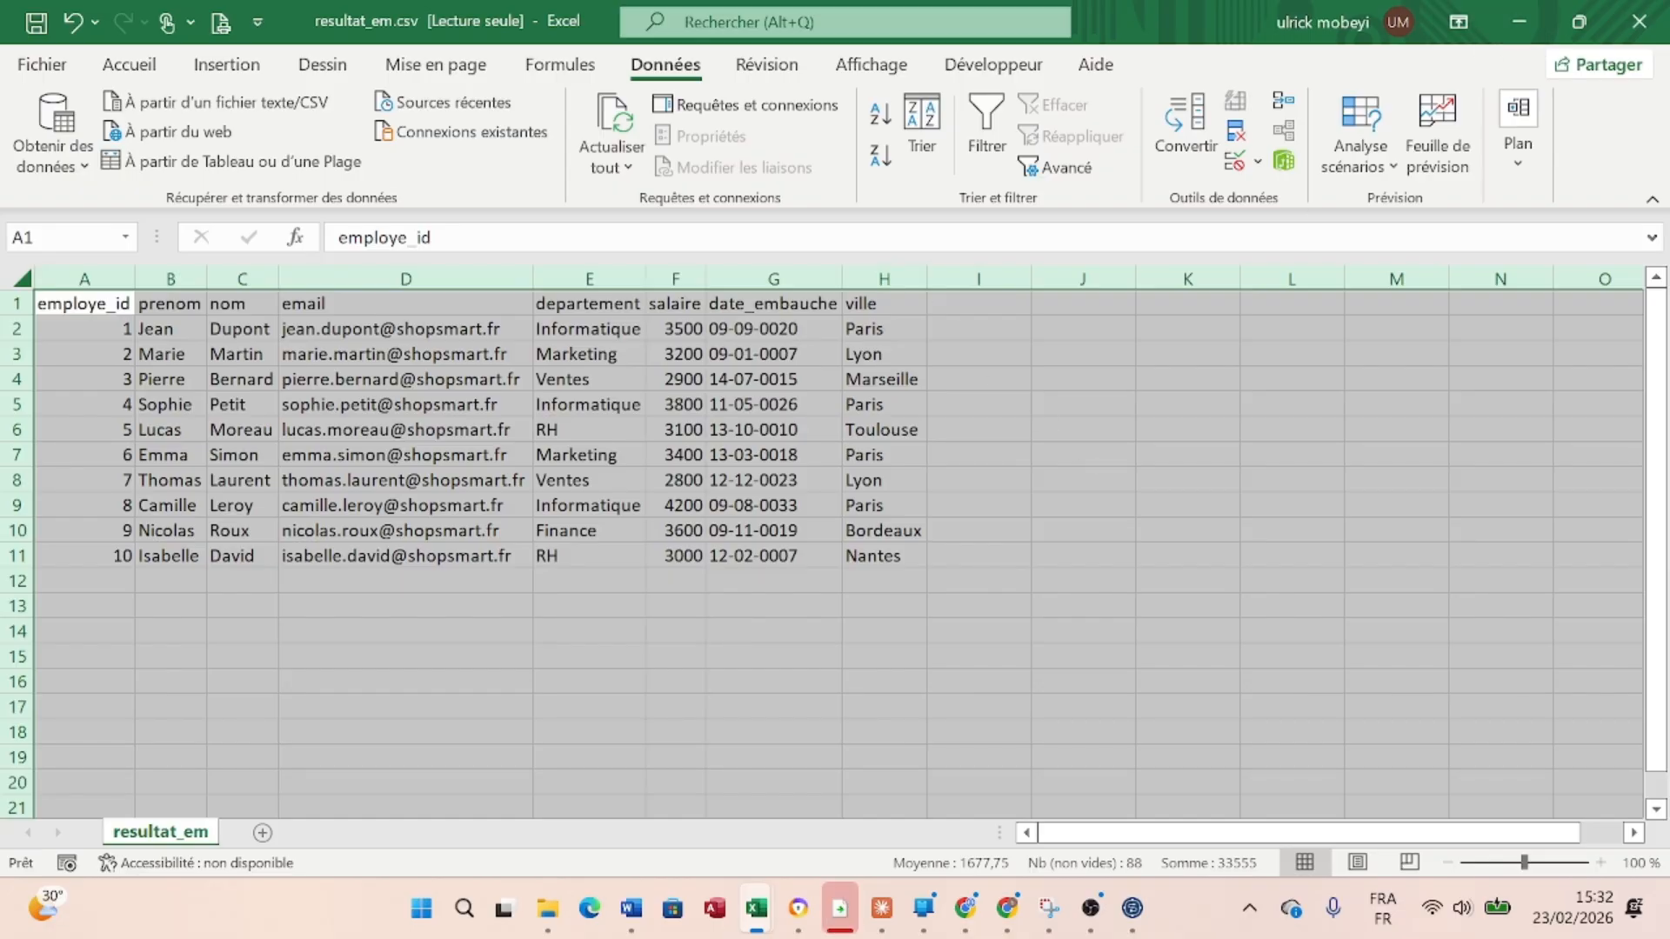
Put the resultat_em workbook away and switch back to Talend Open Studio
click(1501, 4)
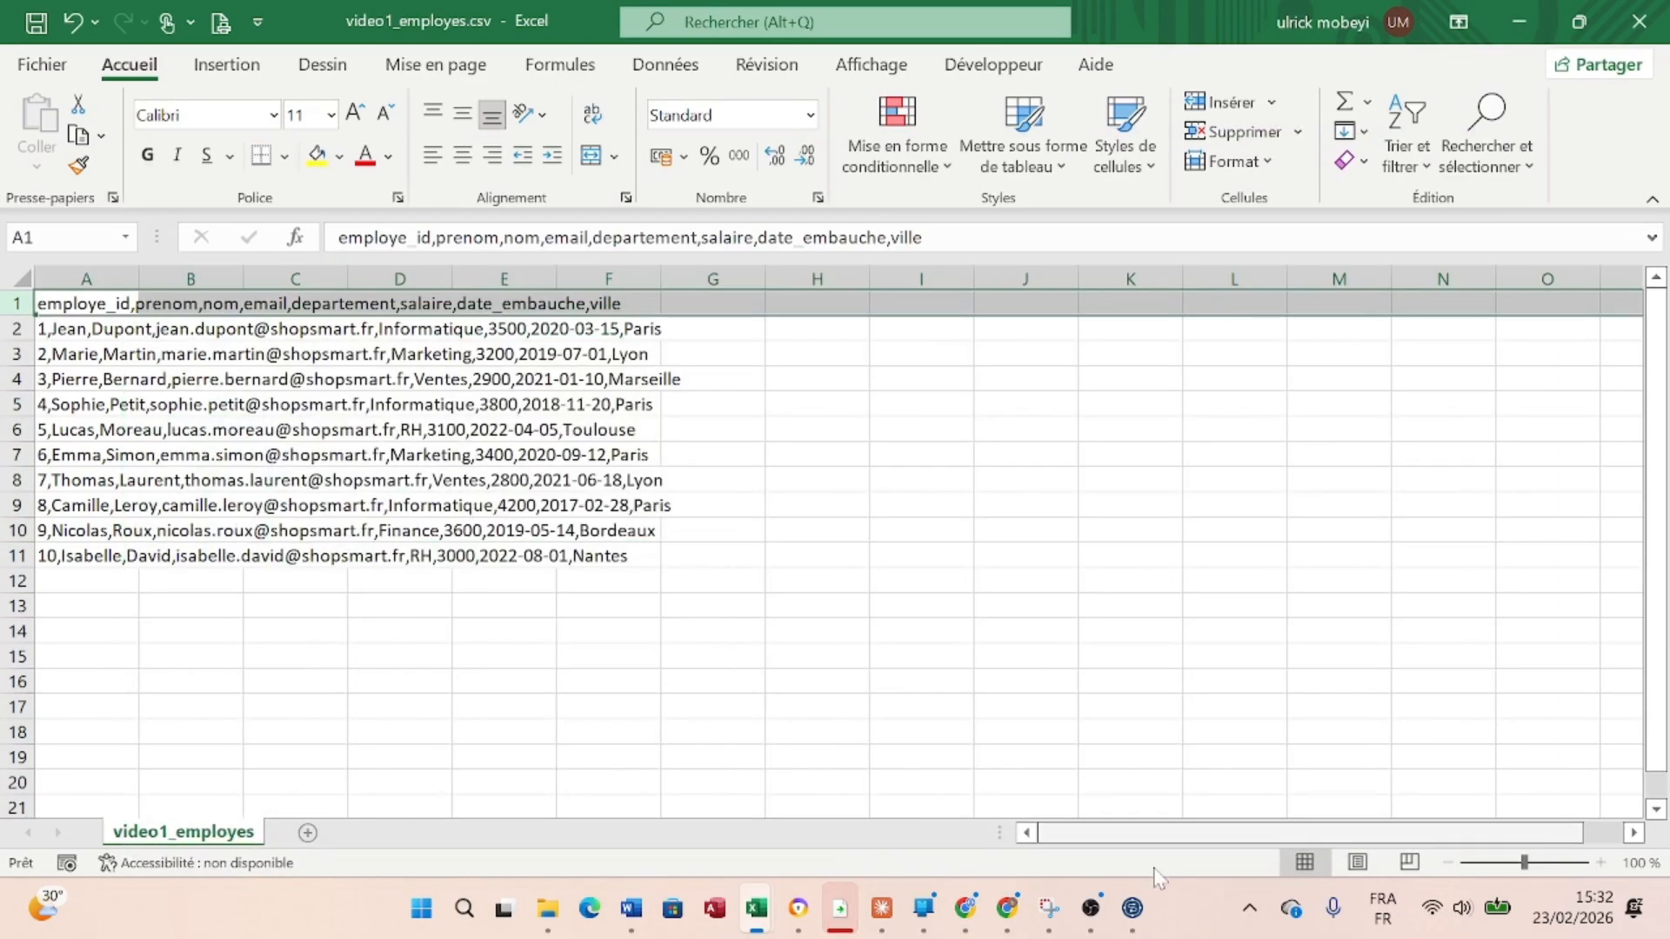
click(1132, 908)
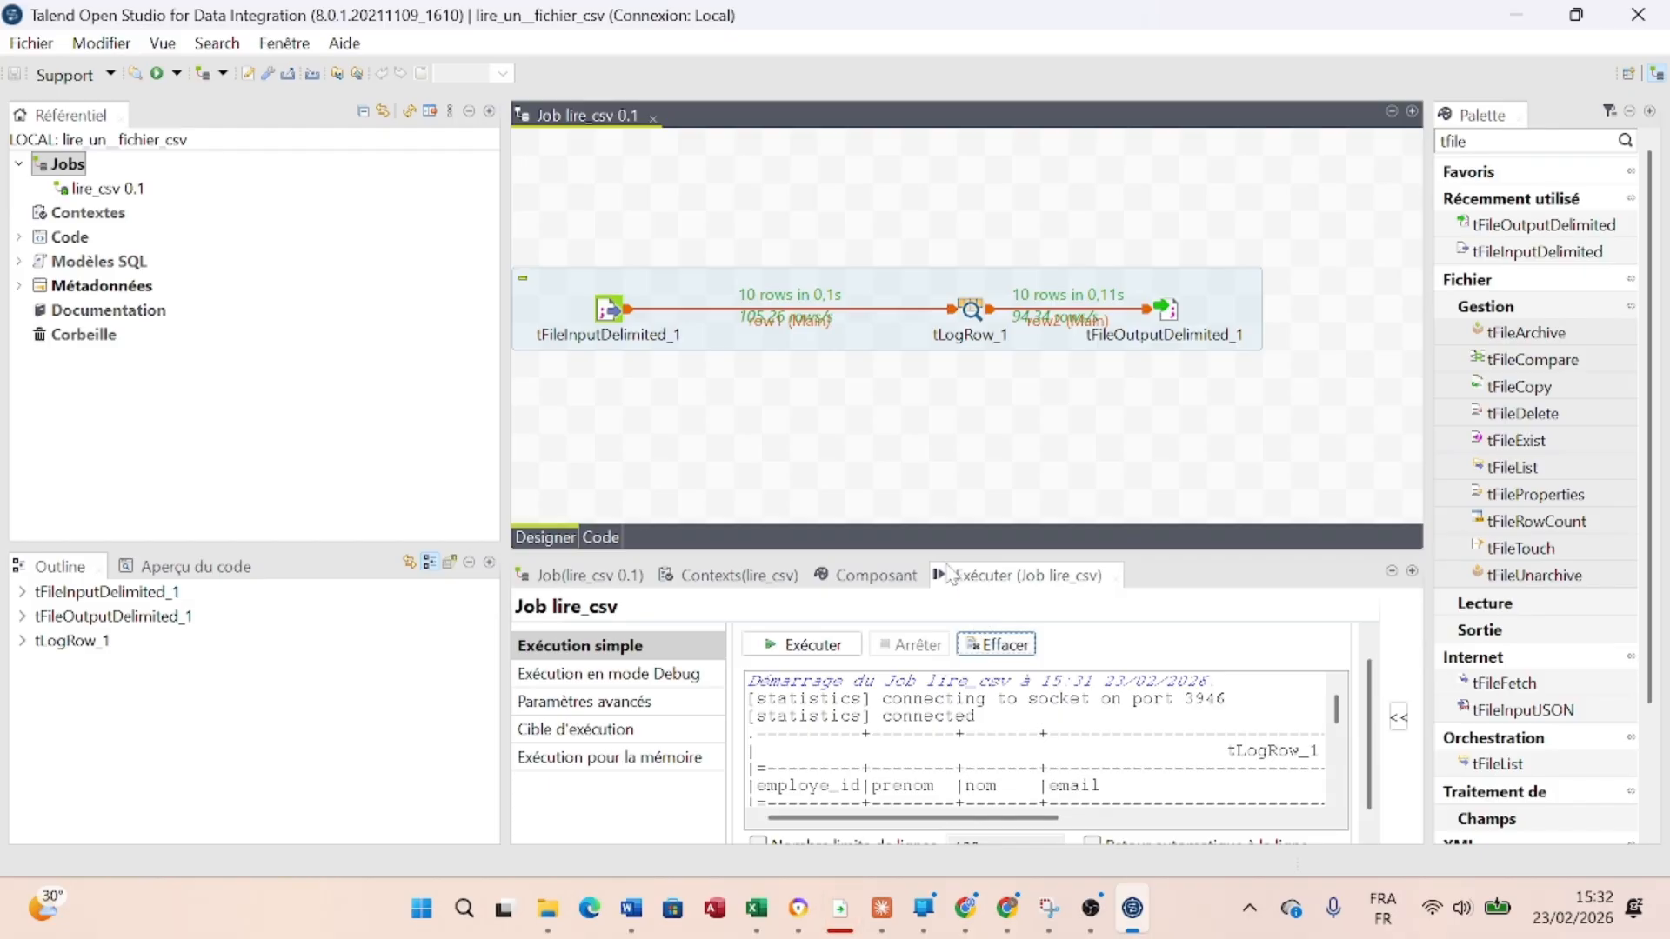